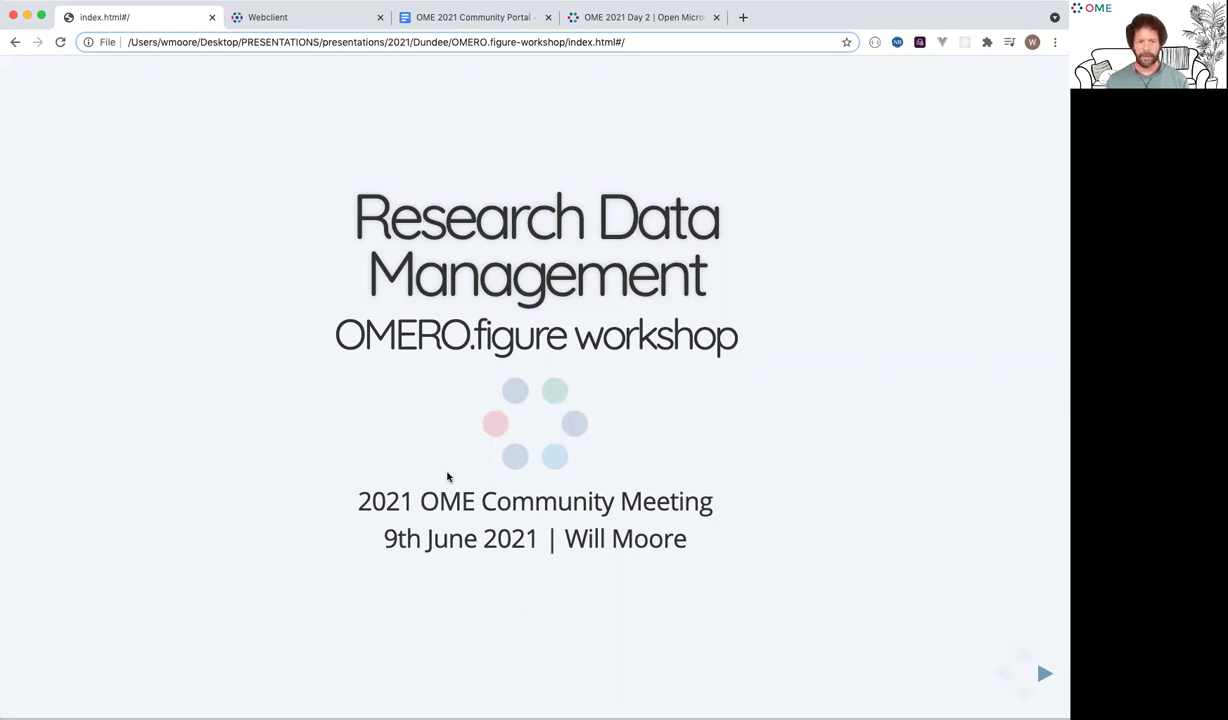
# - Page through the OMERO.figure workshop presentation from the title slide to the closing Thank you slide
pyautogui.press('Right')
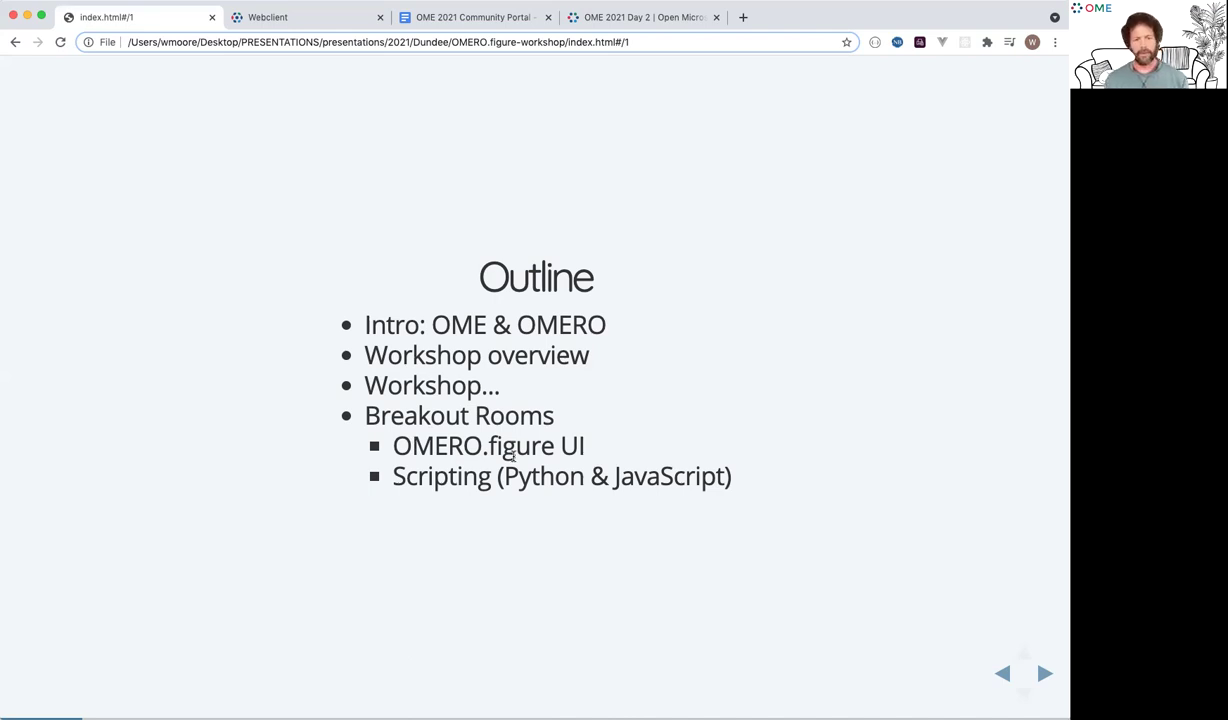
pyautogui.press('Right')
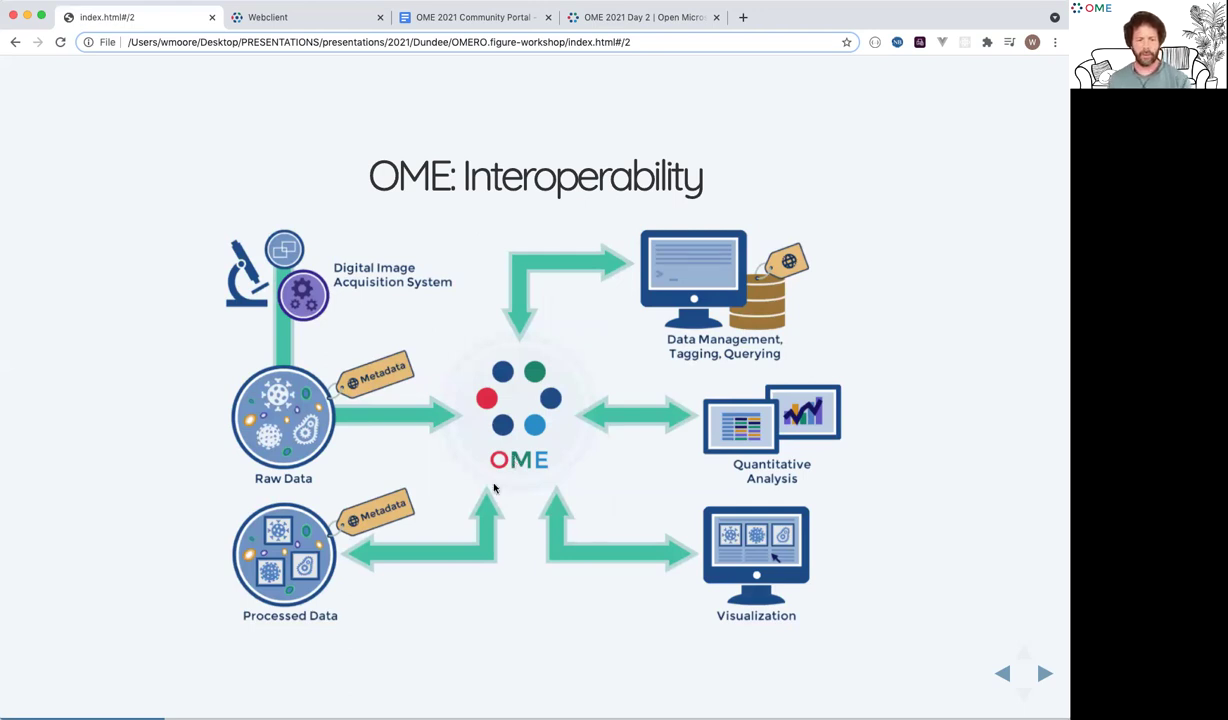
pyautogui.press('Right')
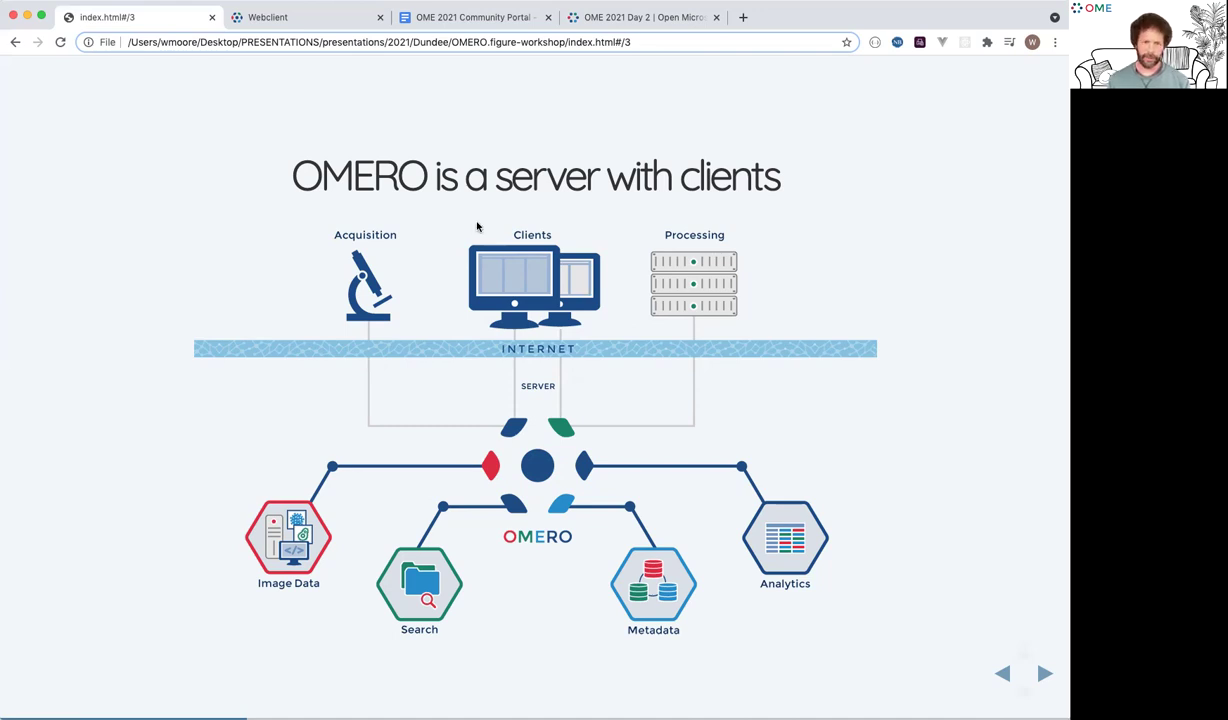
pyautogui.press('Right')
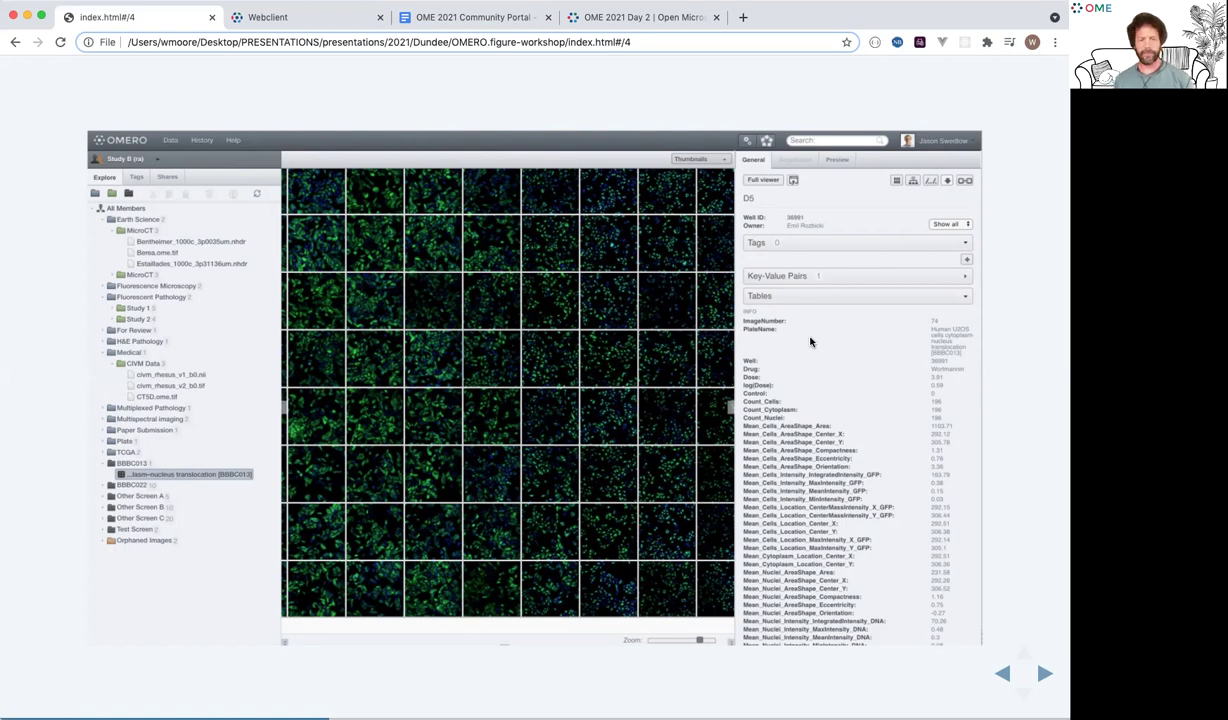
pyautogui.press('Right')
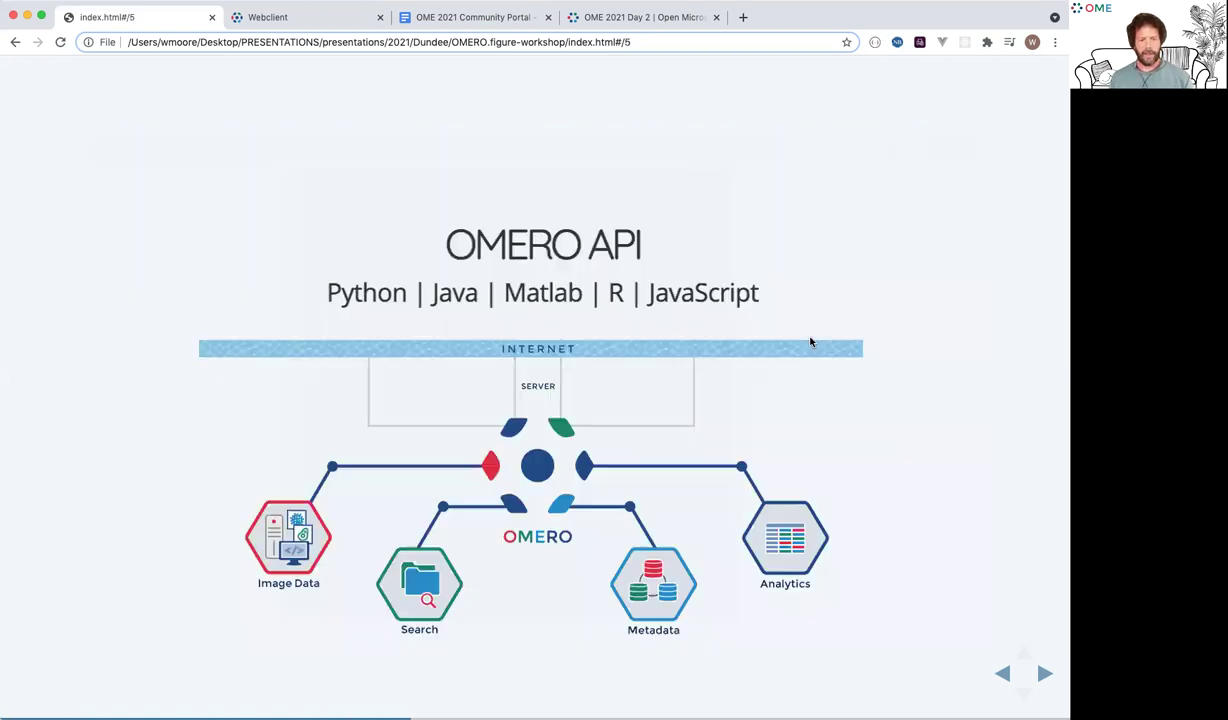
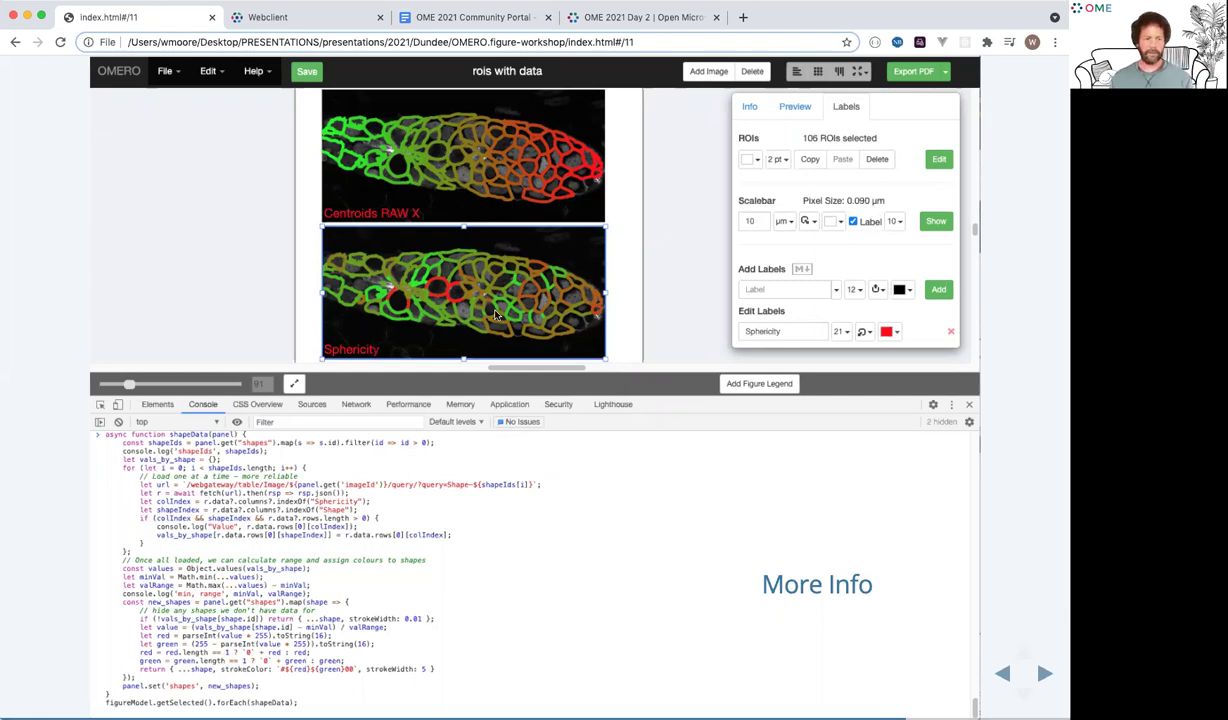
pyautogui.press('Right')
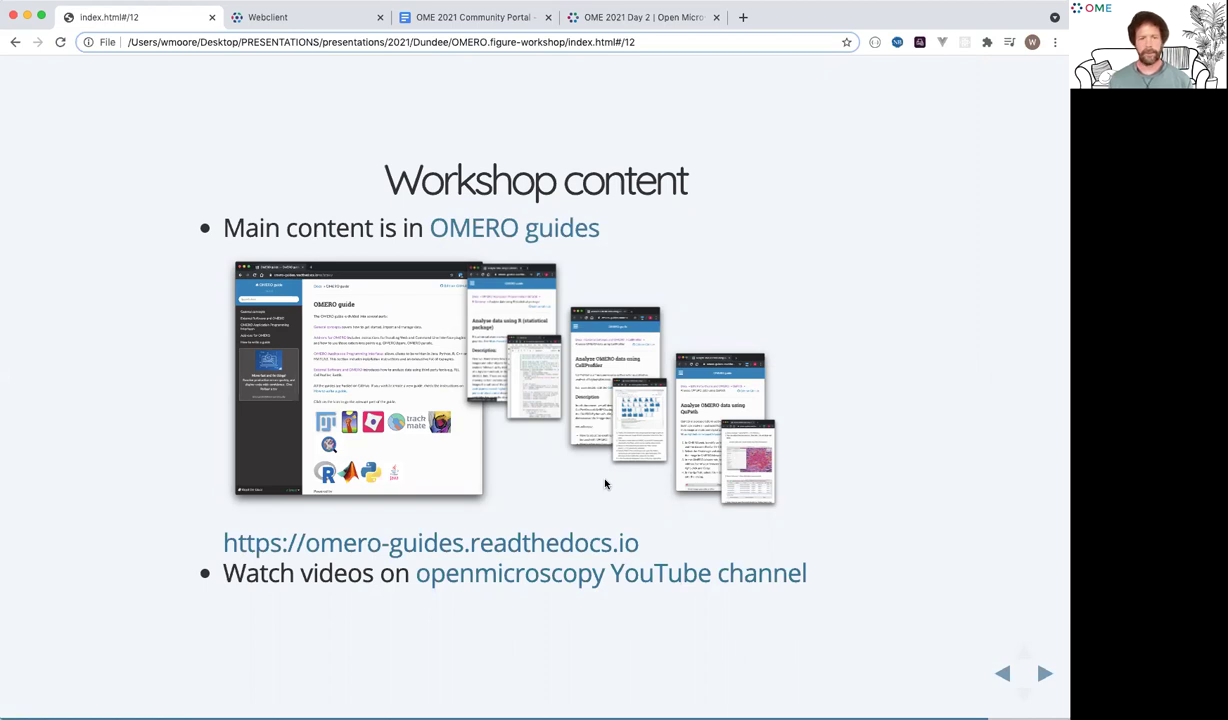
pyautogui.press('Right')
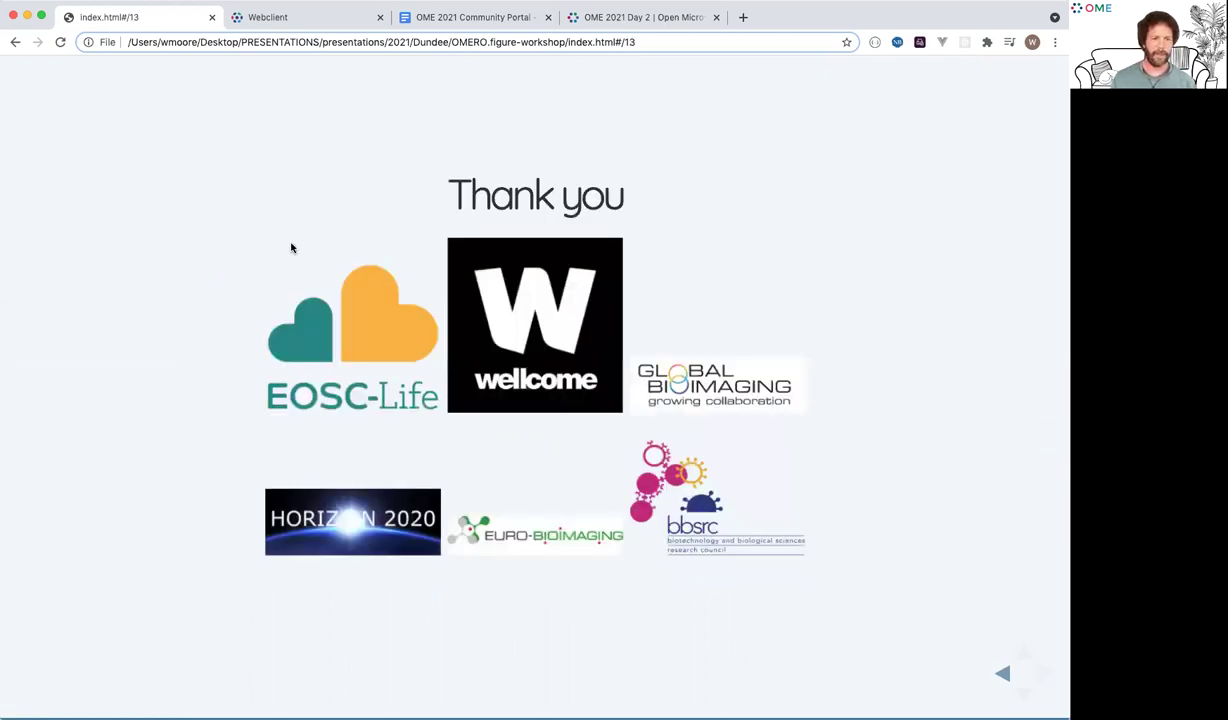
# - Switch to the OME 2021 Community Portal document and copy the Notes document link
pyautogui.click(292, 19)
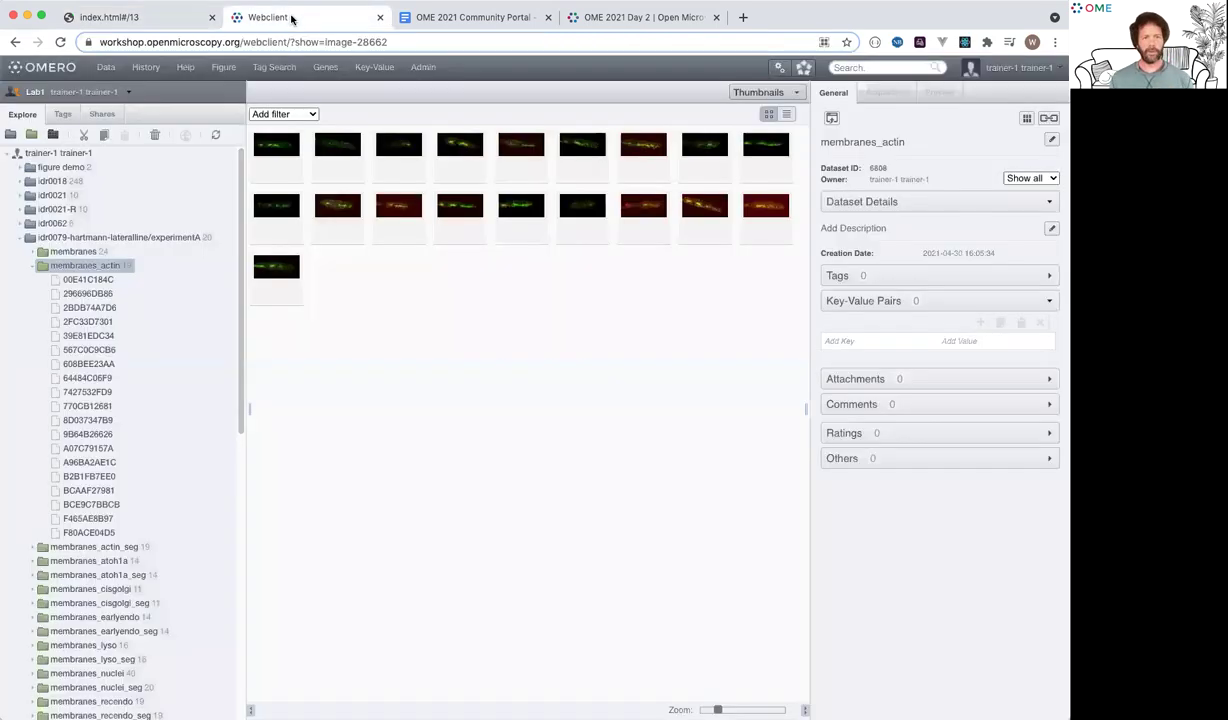
pyautogui.click(456, 20)
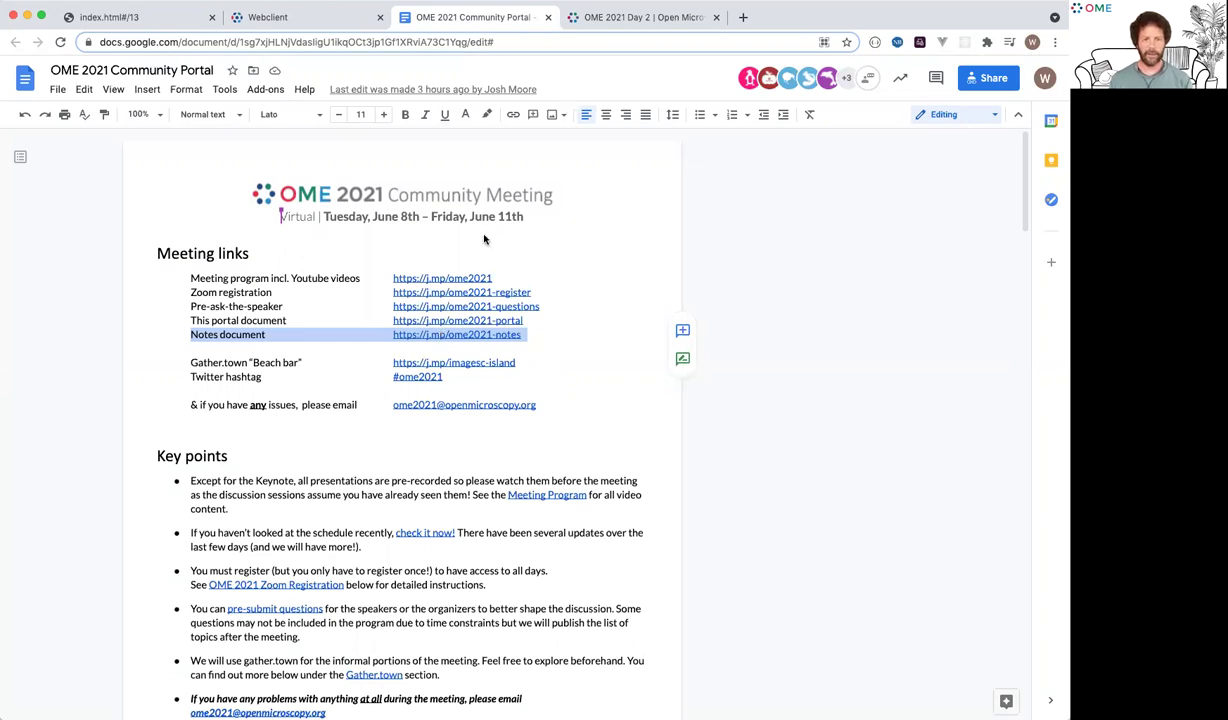
pyautogui.press('Right')
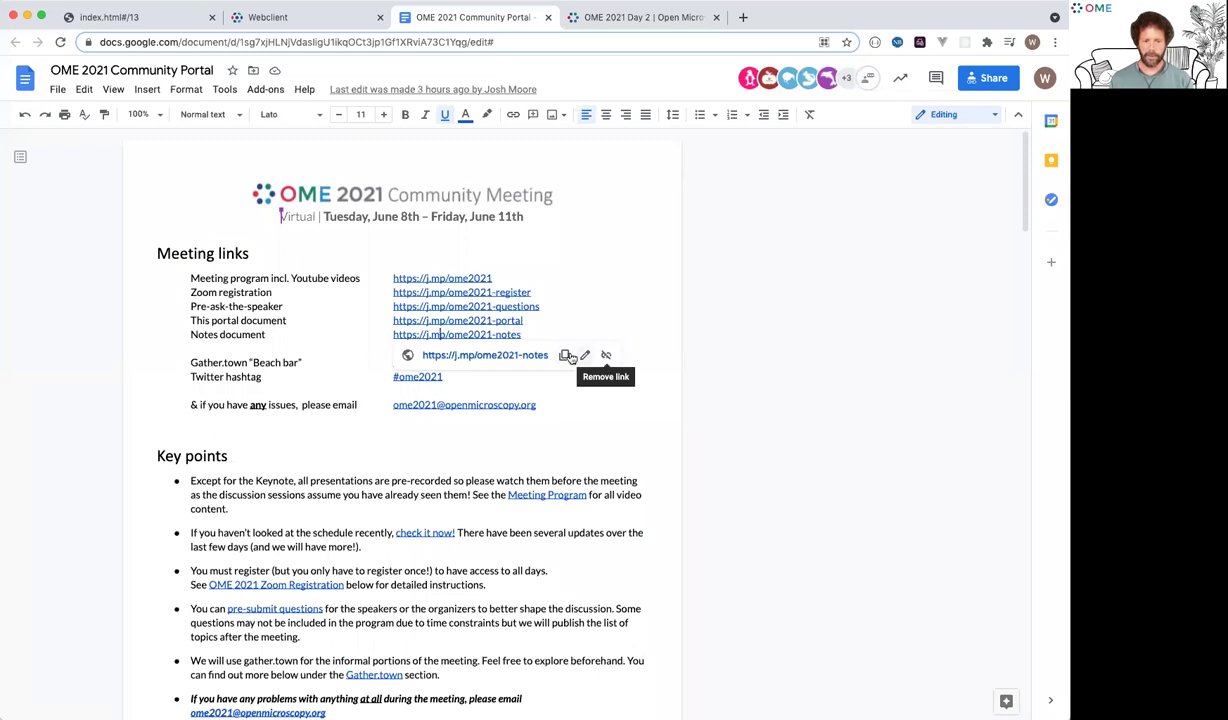
pyautogui.click(565, 356)
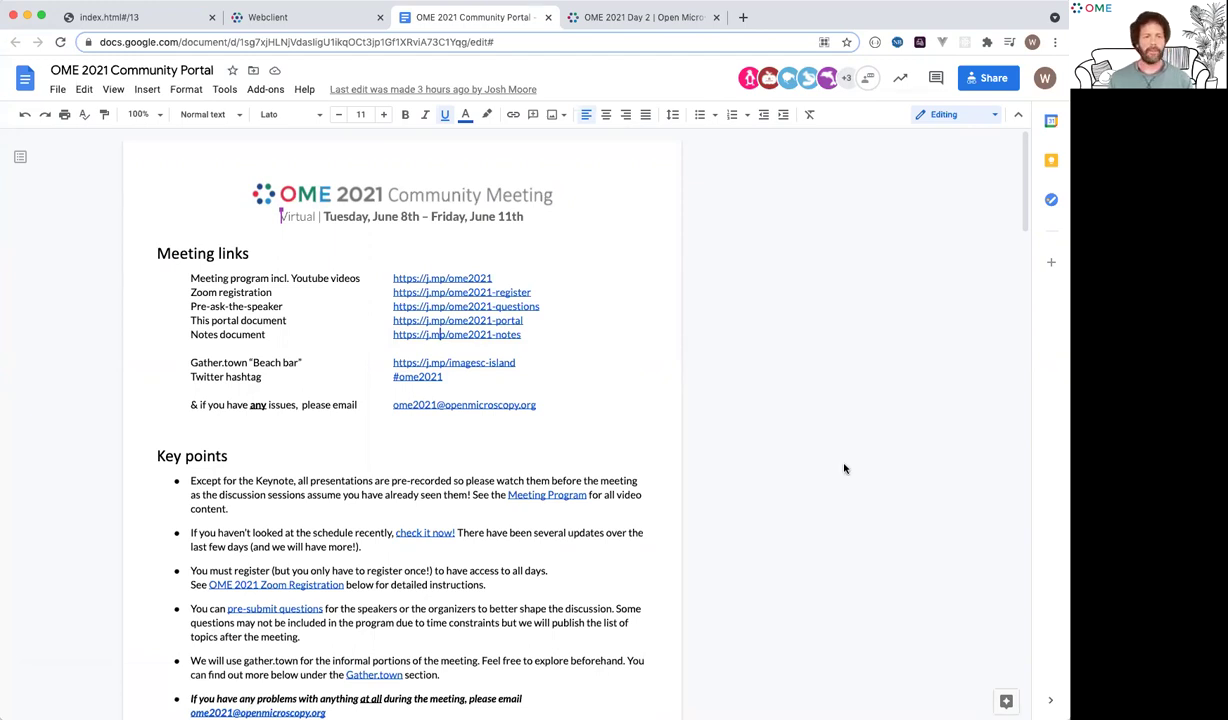
pyautogui.click(452, 254)
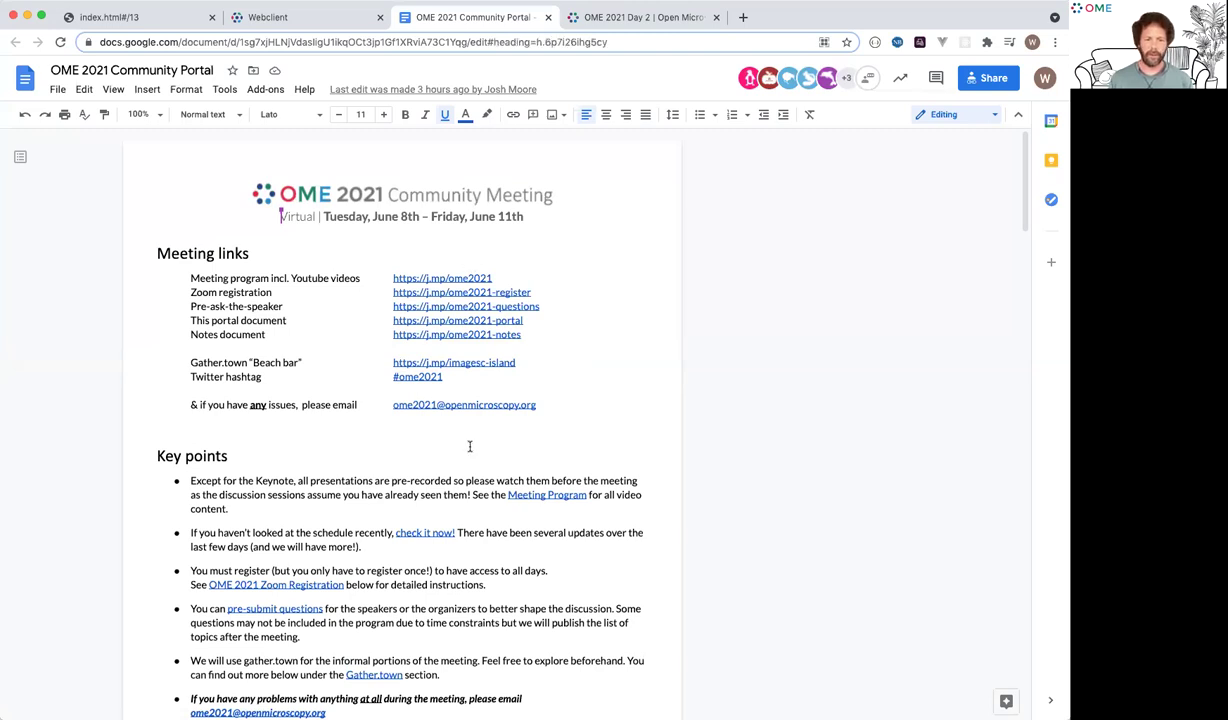
pyautogui.press('Down')
pyautogui.press('Down')
pyautogui.press('Down')
pyautogui.press('Down')
pyautogui.press('Down')
pyautogui.press('Down')
pyautogui.press('Down')
pyautogui.press('Down')
pyautogui.press('Down')
pyautogui.press('Down')
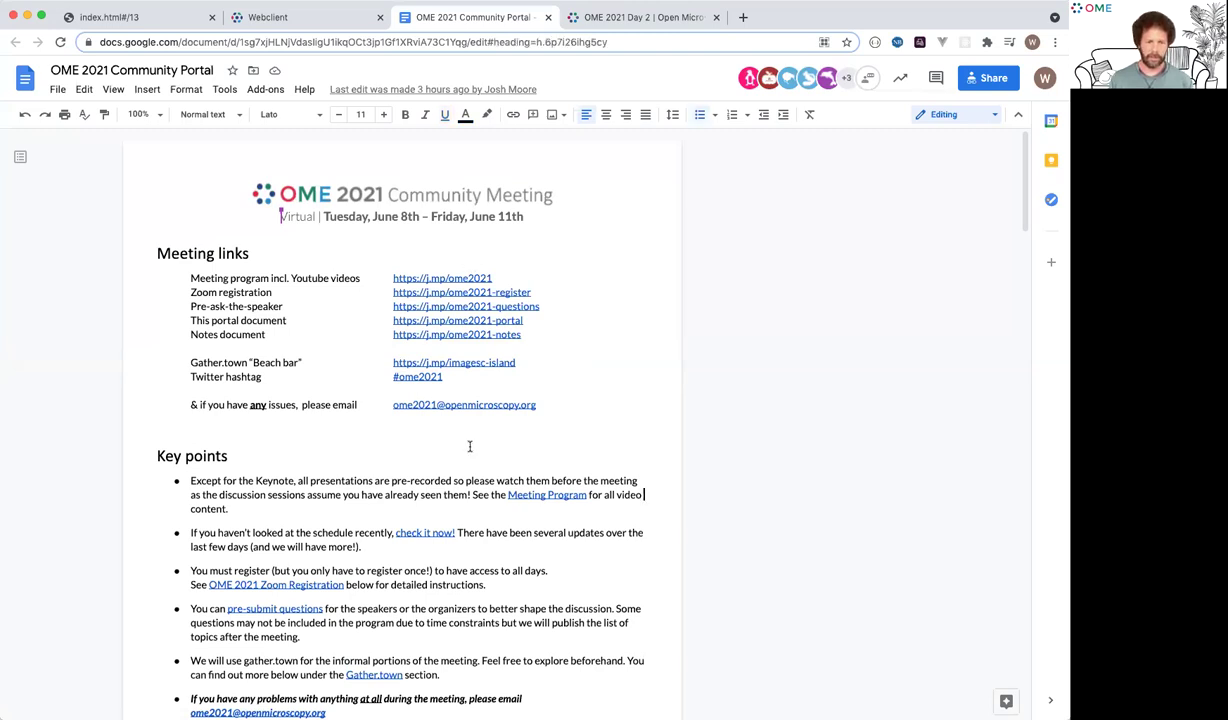
pyautogui.press('Up')
pyautogui.press('Up')
pyautogui.press('Up')
pyautogui.press('Up')
pyautogui.press('Up')
pyautogui.press('Up')
pyautogui.press('Up')
pyautogui.press('Up')
pyautogui.press('Up')
pyautogui.press('Up')
pyautogui.press('Up')
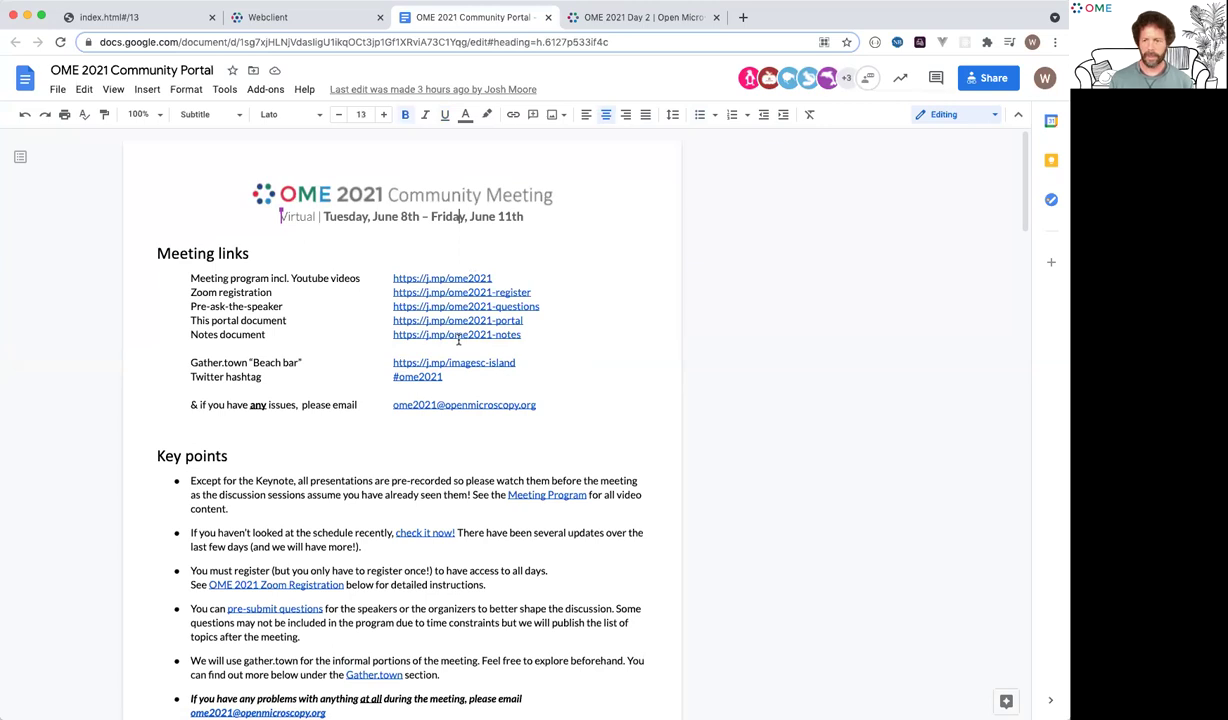
pyautogui.press('Down')
pyautogui.press('Down')
pyautogui.press('Down')
pyautogui.press('Down')
pyautogui.press('Down')
pyautogui.press('Down')
pyautogui.press('Down')
pyautogui.press('Down')
pyautogui.press('Down')
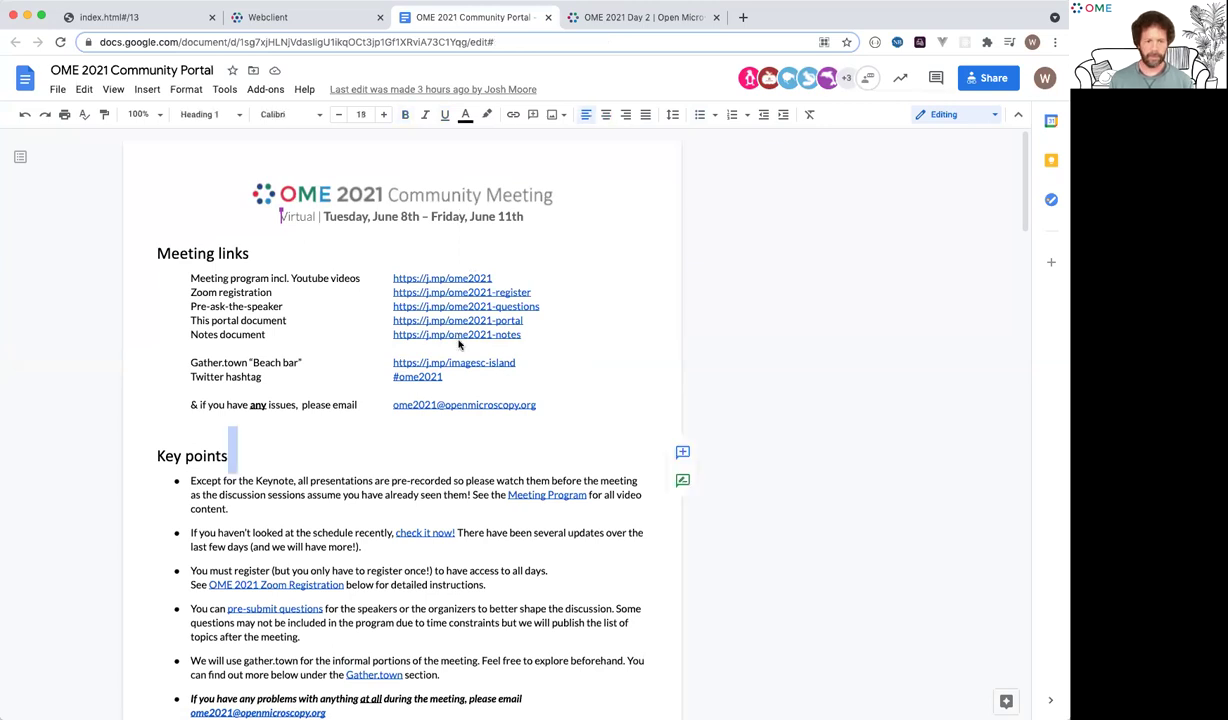
# - Open the Notes document from its portal link and show the OMERO.figure workshop section with the server and username table
pyautogui.click(493, 347)
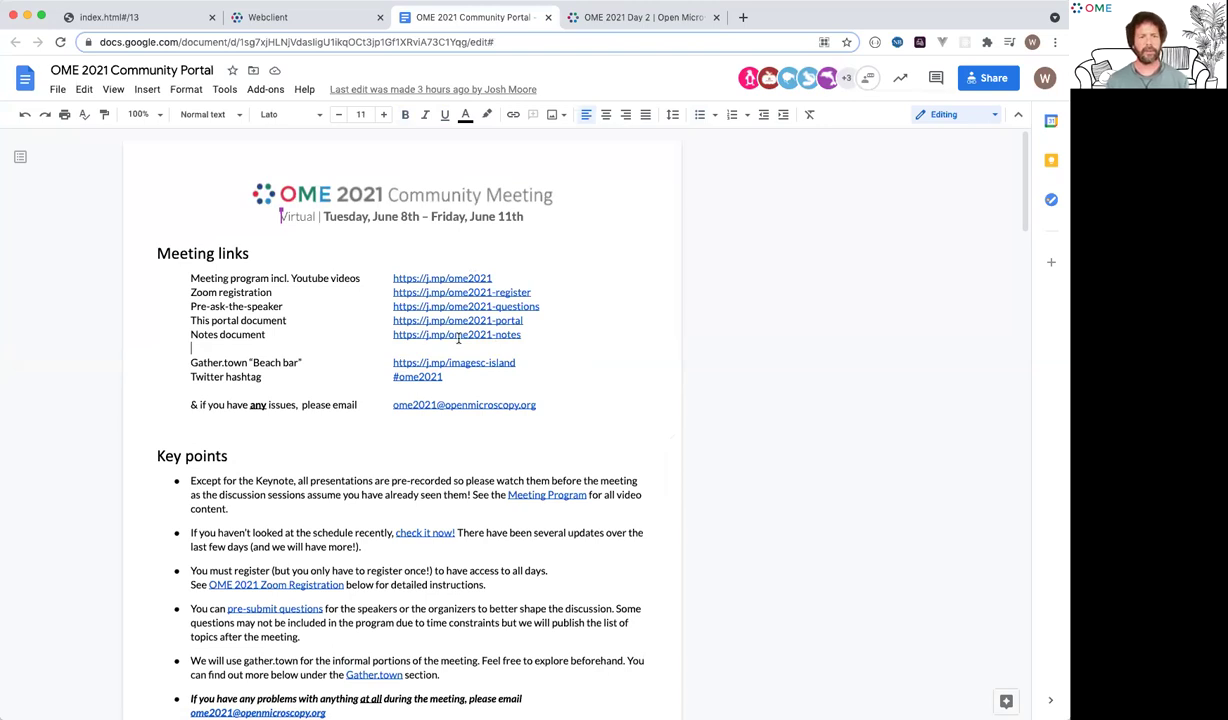
pyautogui.keyDown('super'); pyautogui.click(459, 338); pyautogui.keyUp('super')
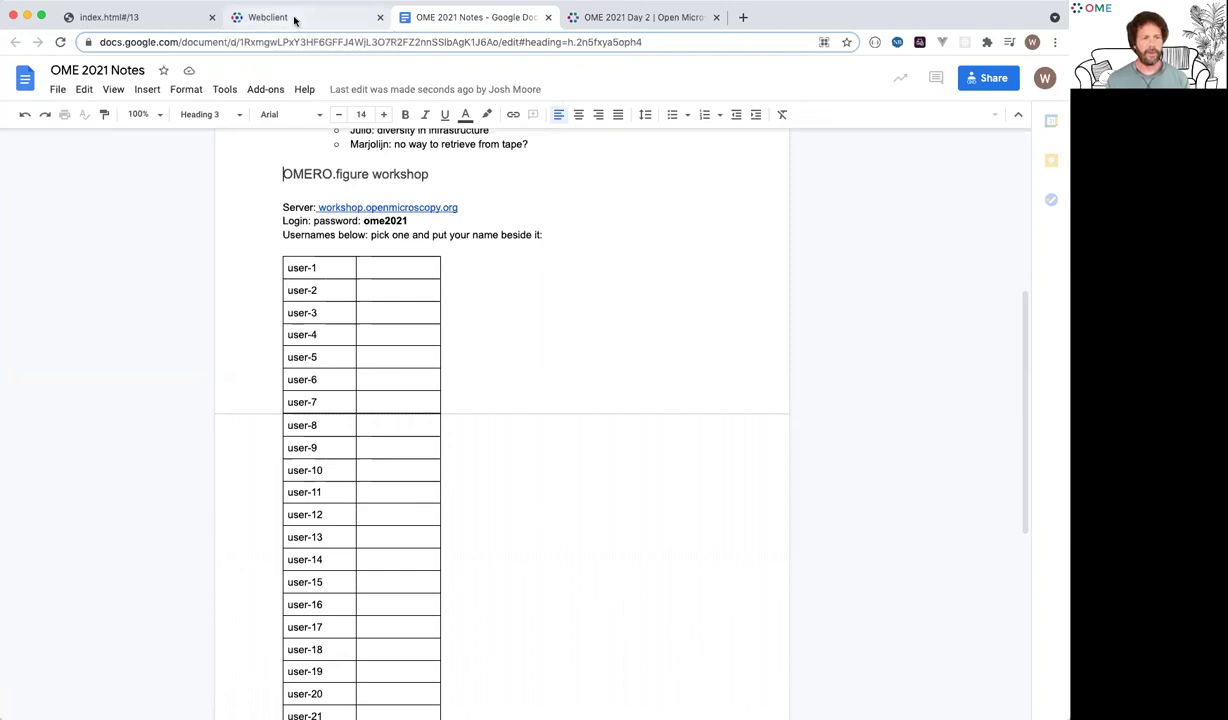
pyautogui.click(290, 19)
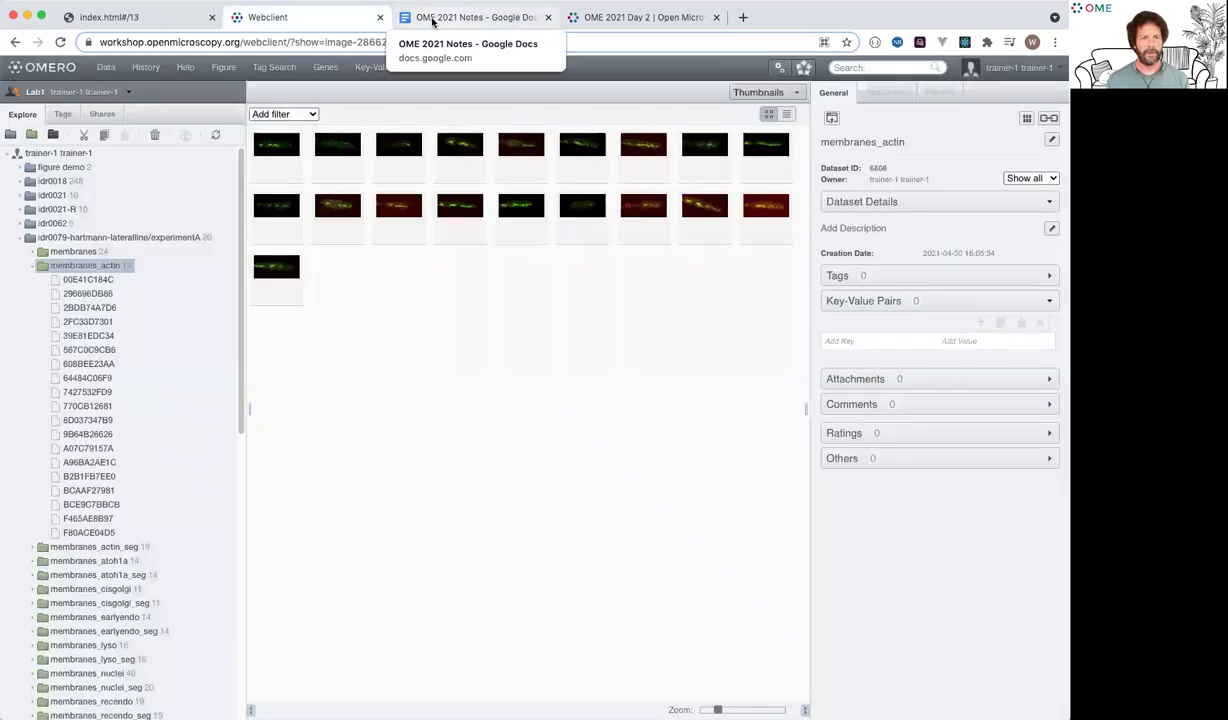
pyautogui.click(432, 21)
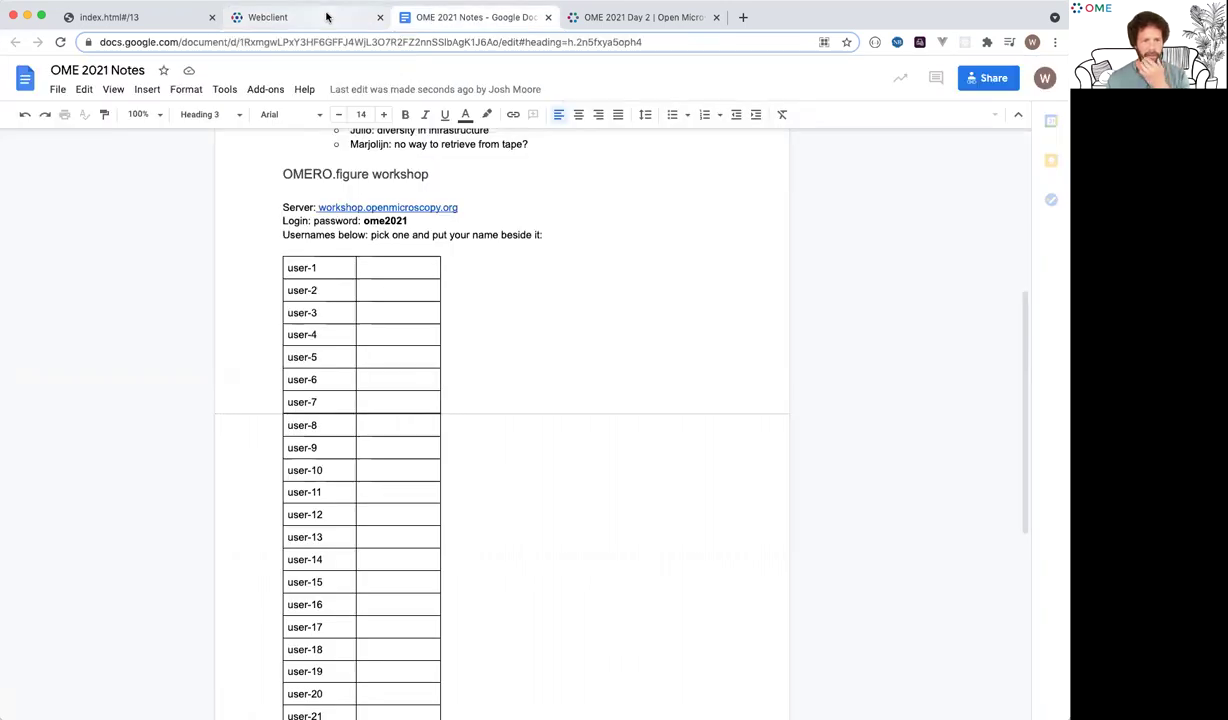
pyautogui.click(326, 17)
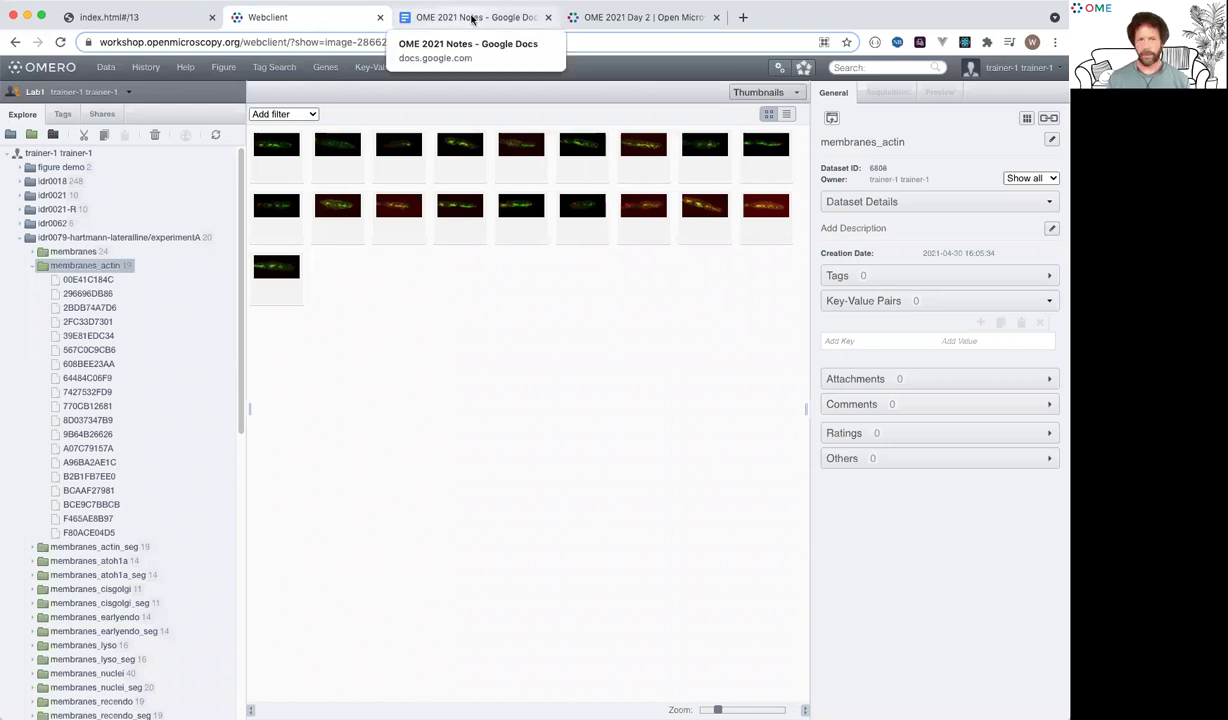
pyautogui.click(472, 19)
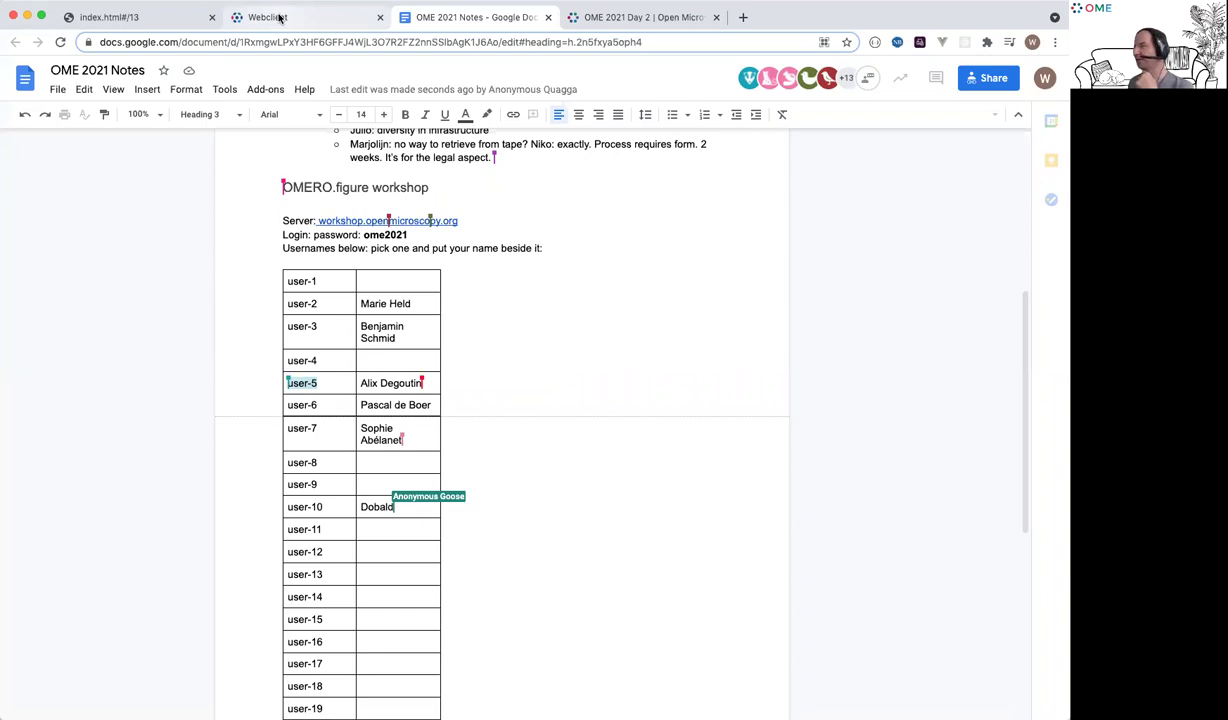
# - Switch to the OMERO webclient and browse the trainer-1 data in the Lab1 group
pyautogui.click(281, 17)
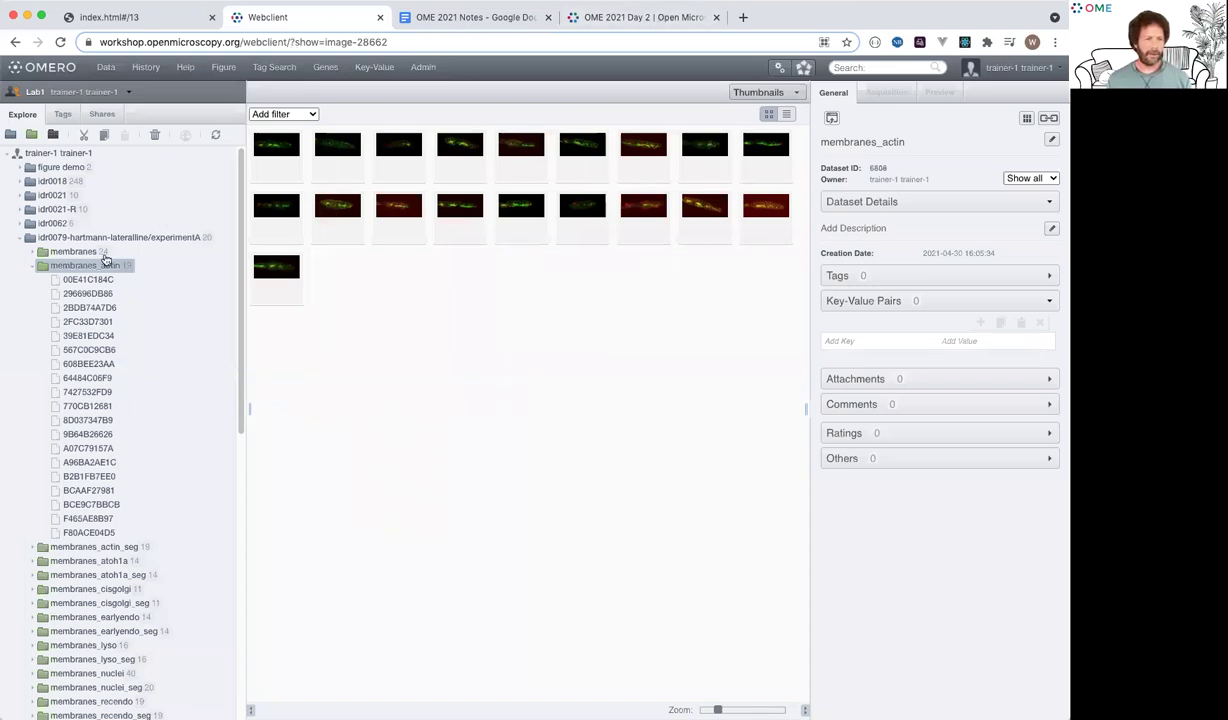
pyautogui.scroll(-1, 105, 259)
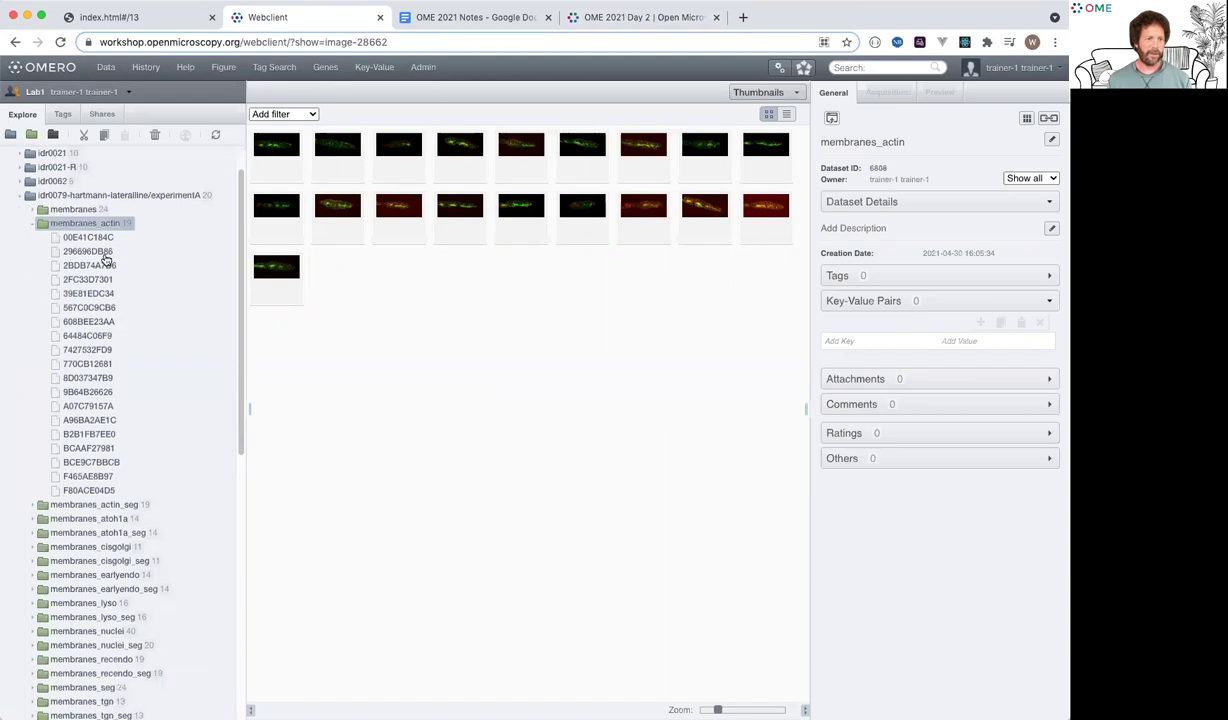
pyautogui.scroll(1, 105, 259)
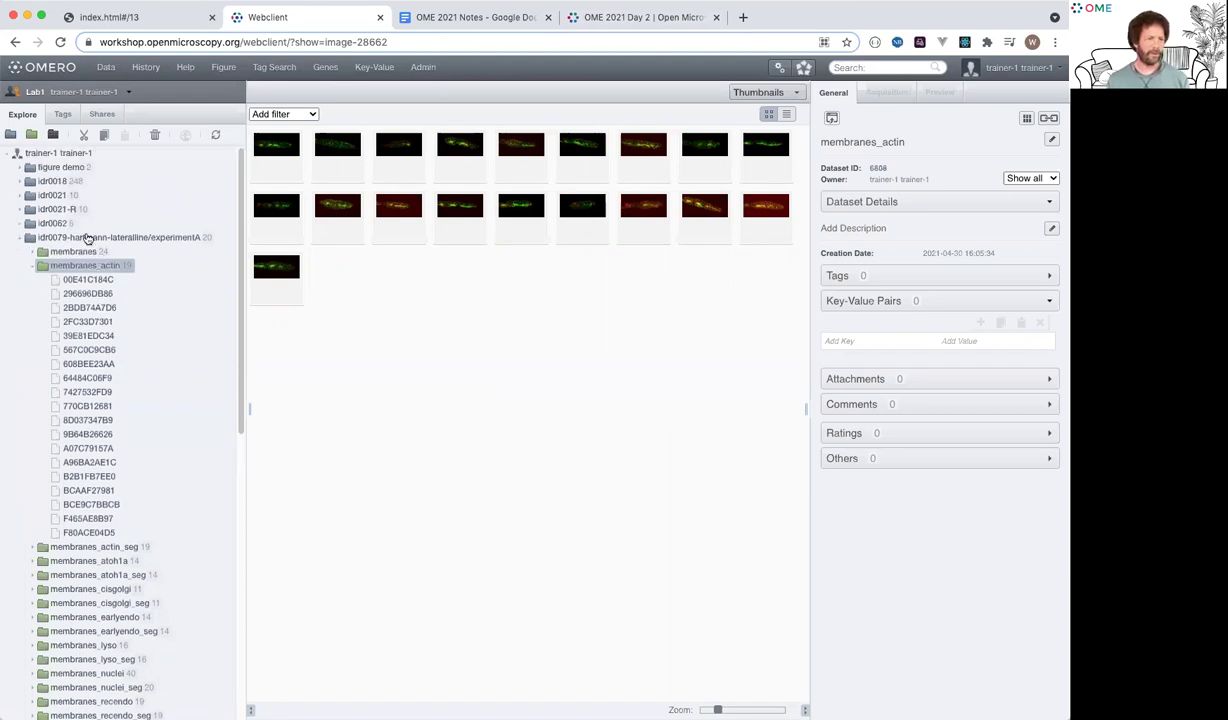
pyautogui.click(81, 93)
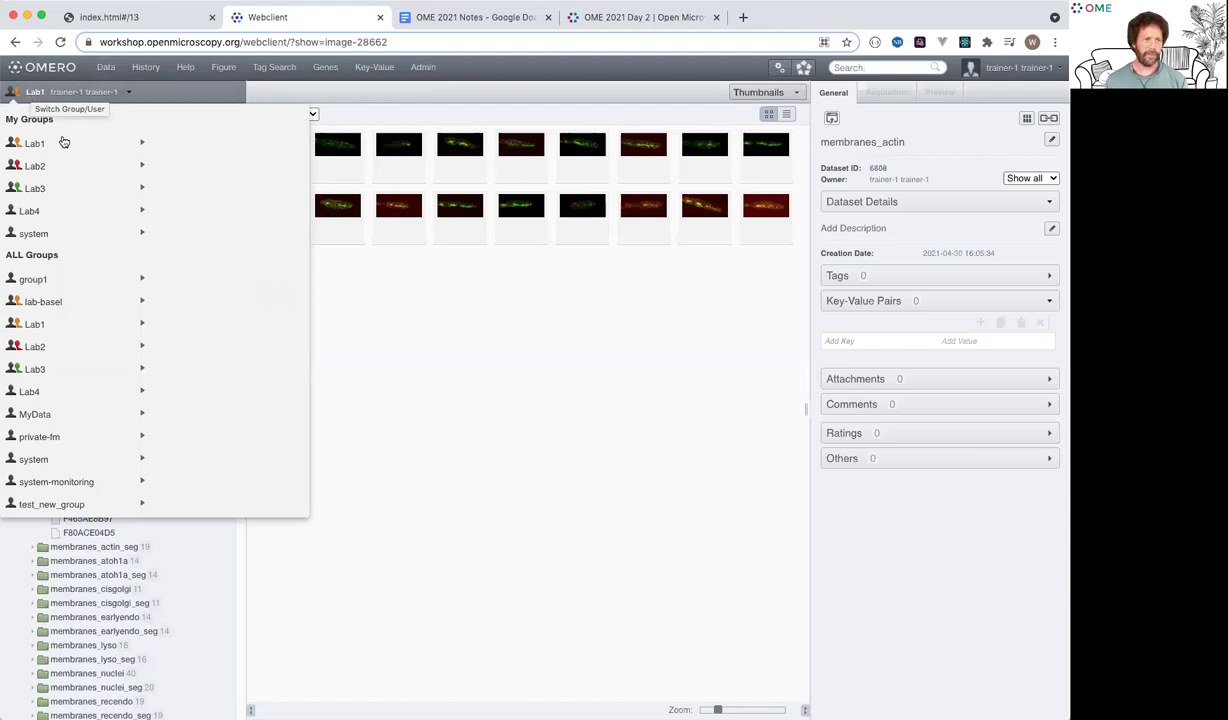
pyautogui.moveTo(64, 146)
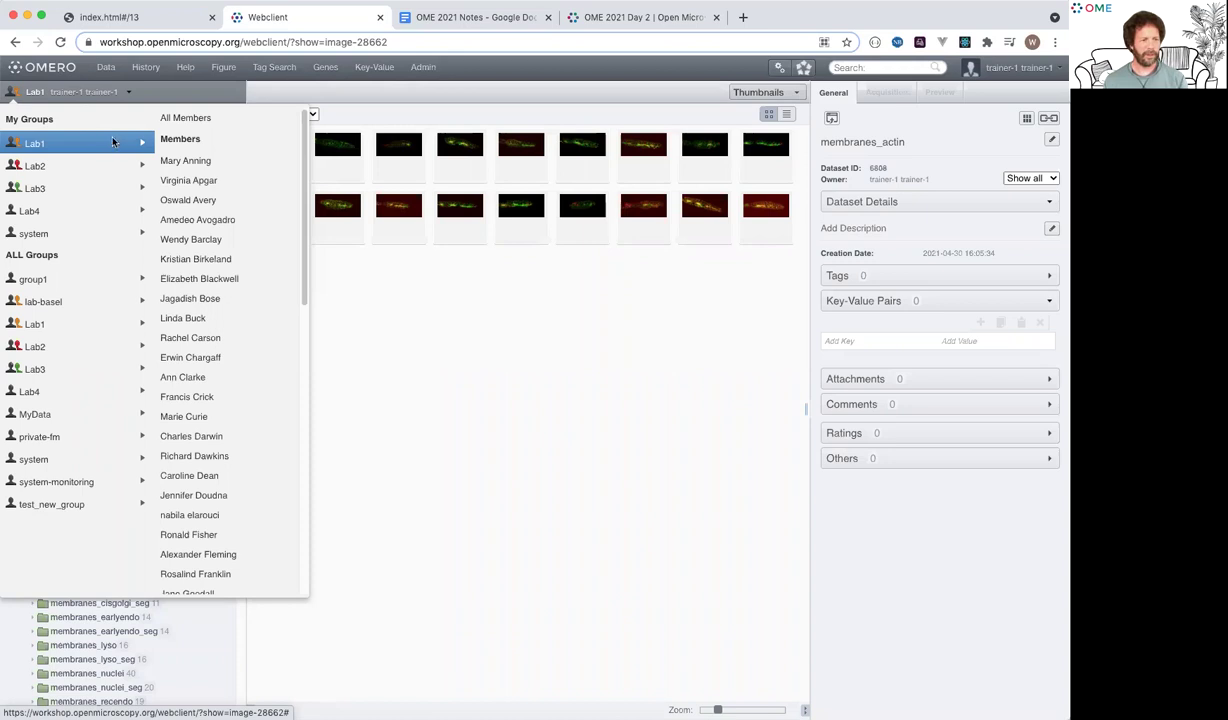
pyautogui.click(65, 238)
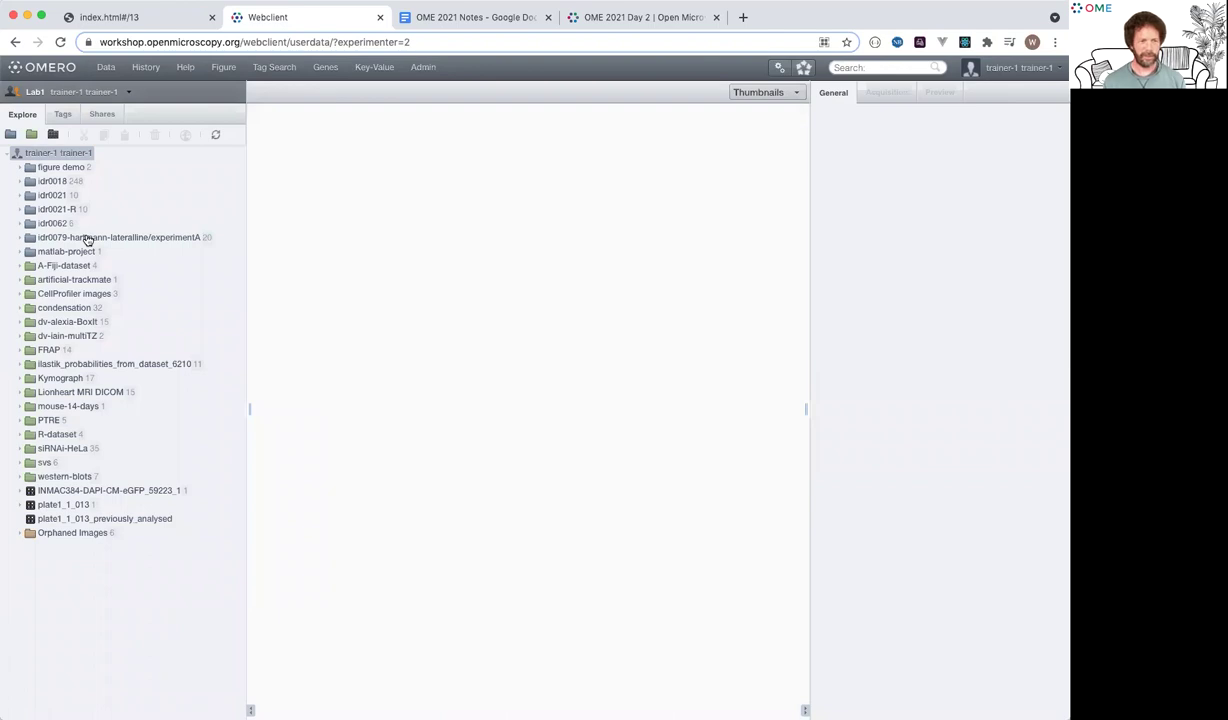
# - Expand the idr0079-hartmann-lateralline/experimentA project and display its shareable link
pyautogui.doubleClick(87, 240)
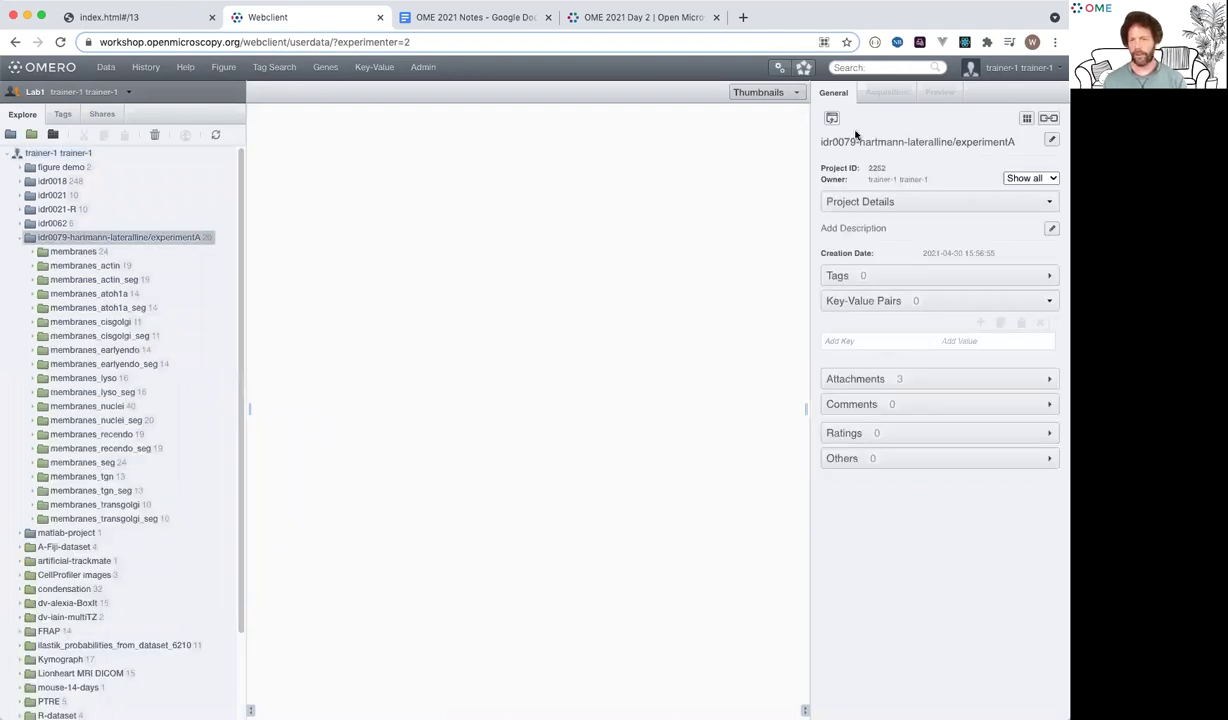
pyautogui.click(1049, 119)
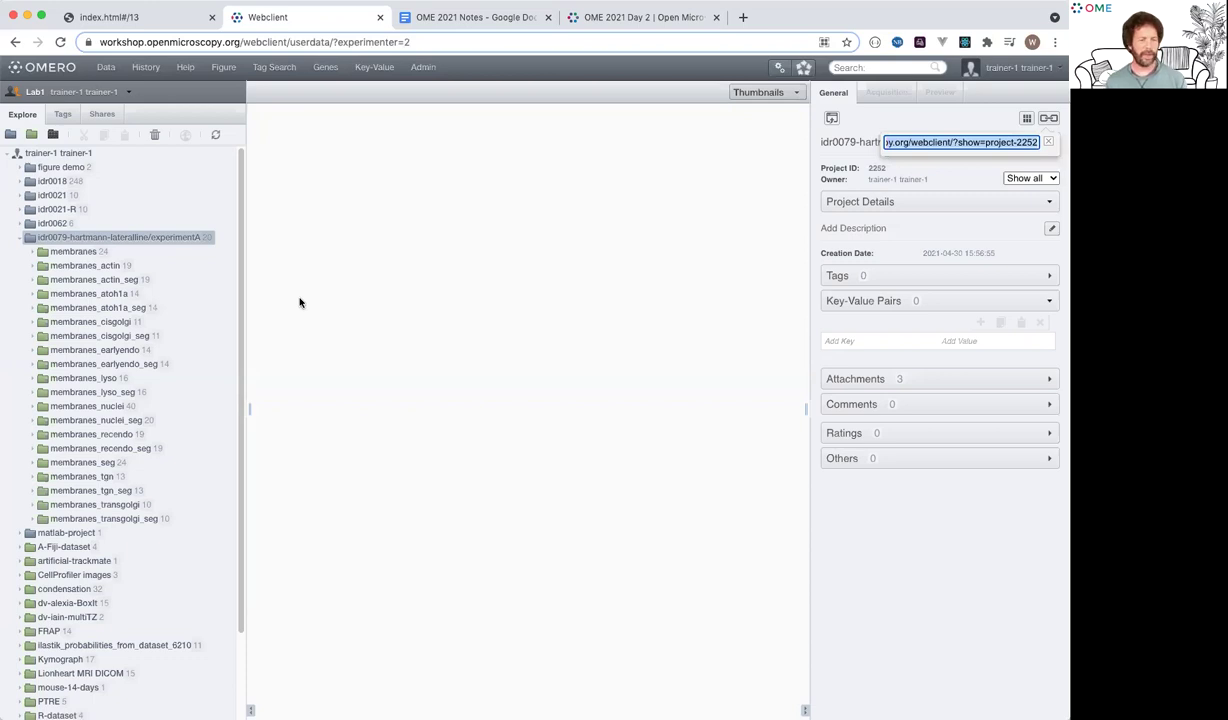
# - Open the membranes_actin dataset, select the image 00E41C184C and review its key-value pairs
pyautogui.click(81, 266)
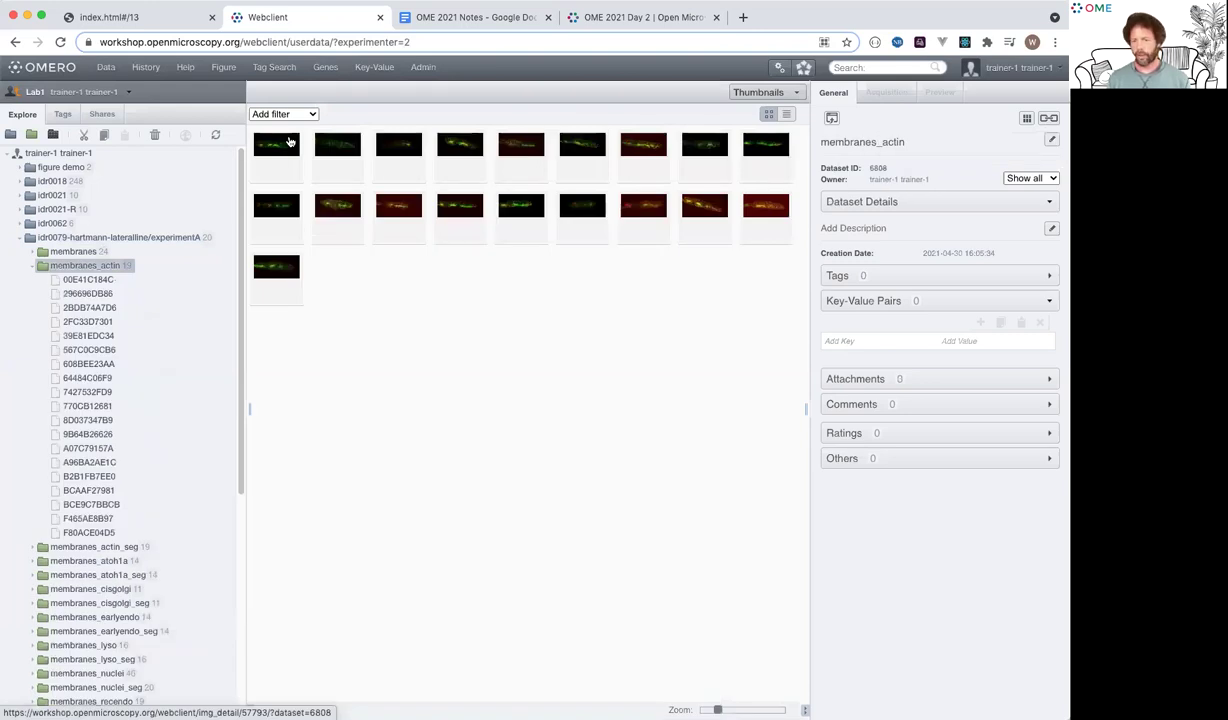
pyautogui.click(289, 141)
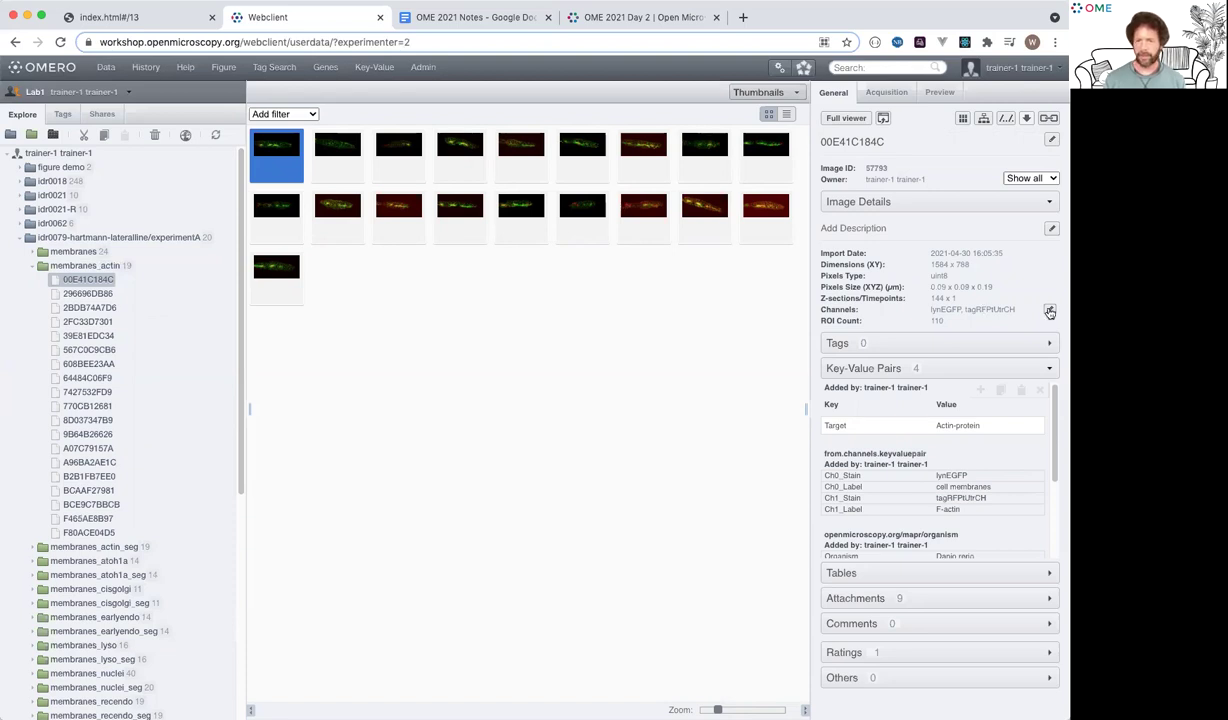
pyautogui.scroll(-3, 983, 520)
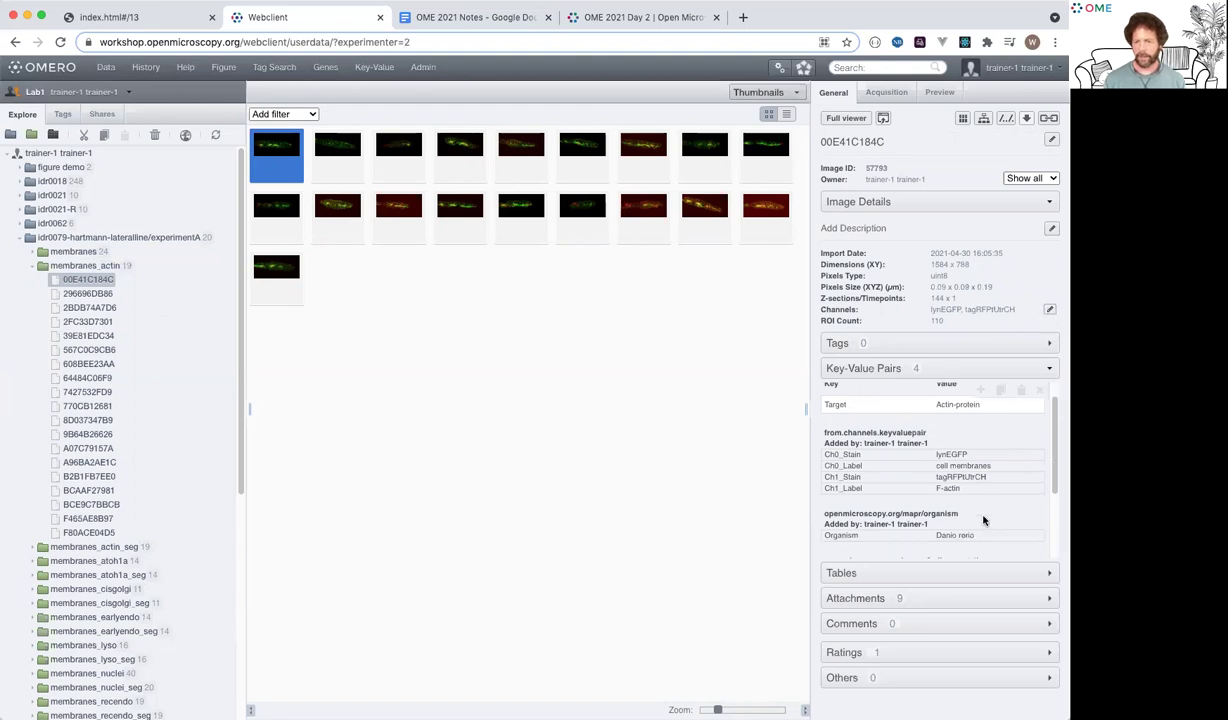
pyautogui.scroll(-3, 983, 517)
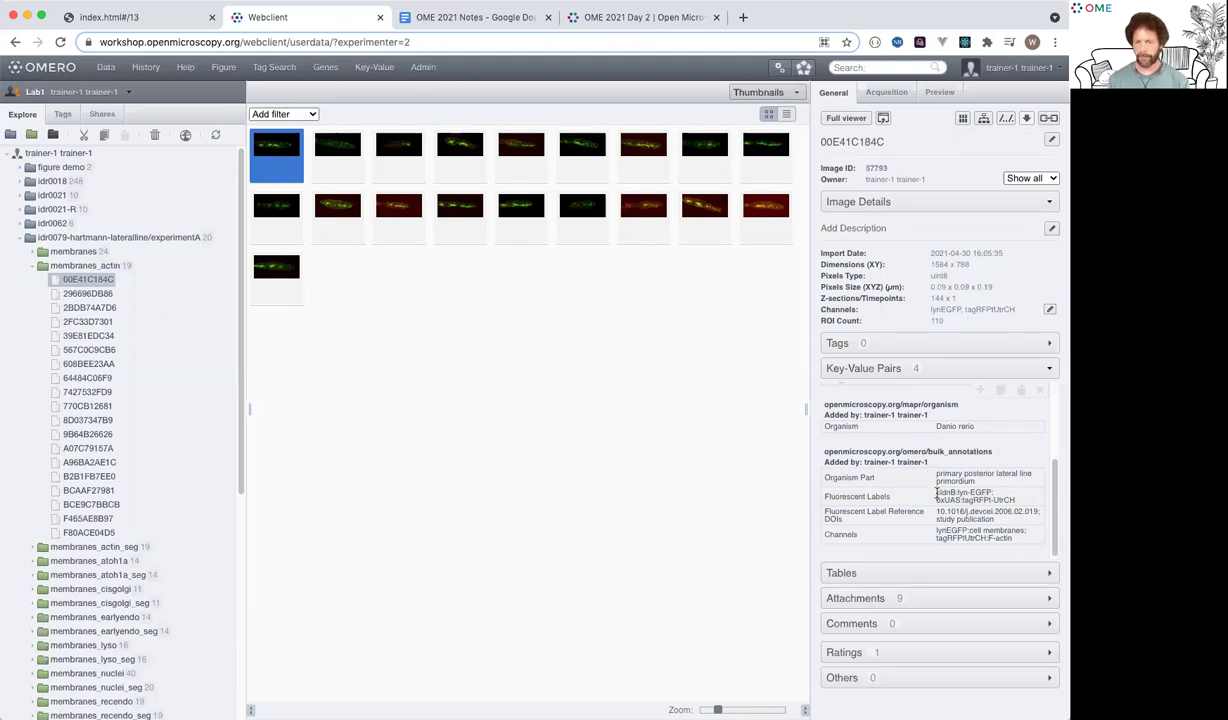
pyautogui.scroll(3, 937, 493)
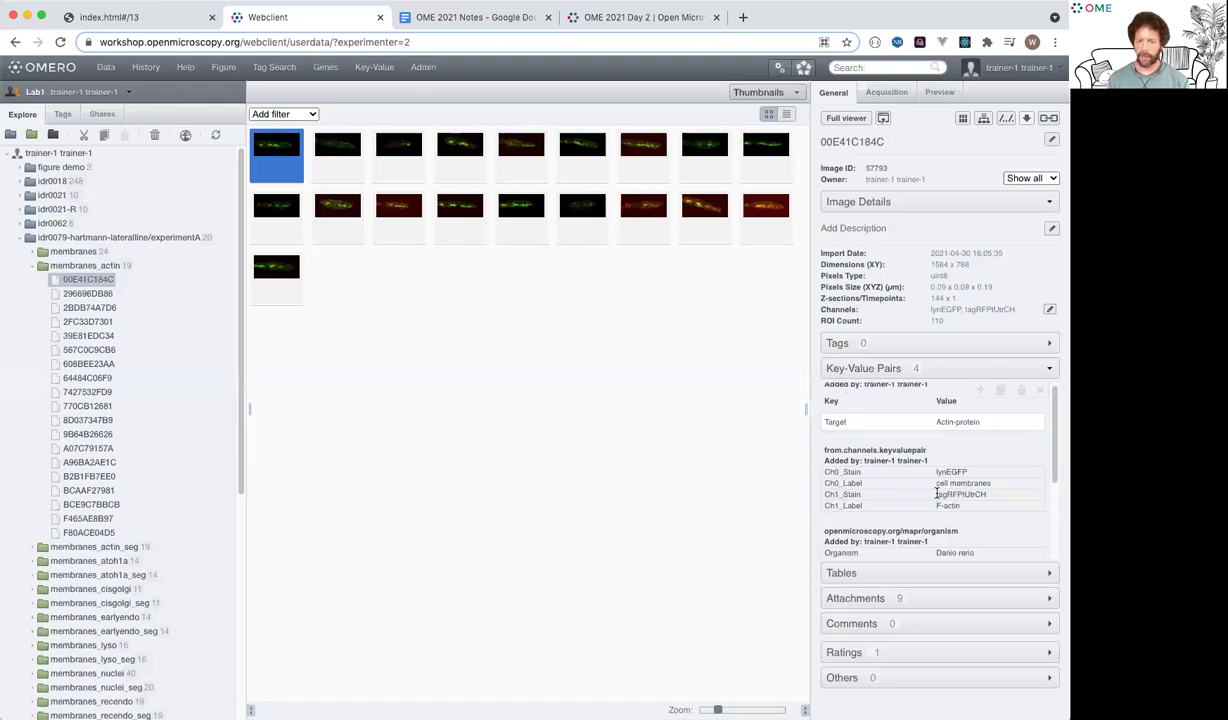
# - Review the key-value pairs of image 00E41C184C, open it in the full viewer and display its ROIs
pyautogui.scroll(1, 937, 493)
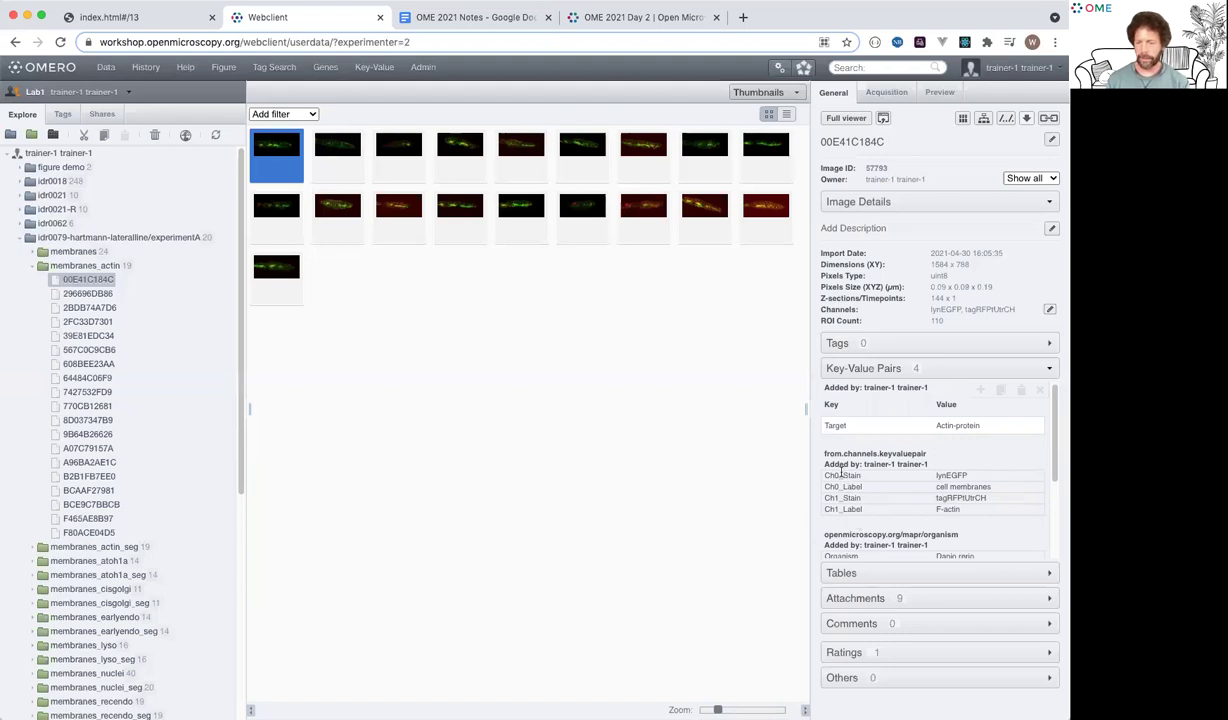
pyautogui.moveTo(986, 472)
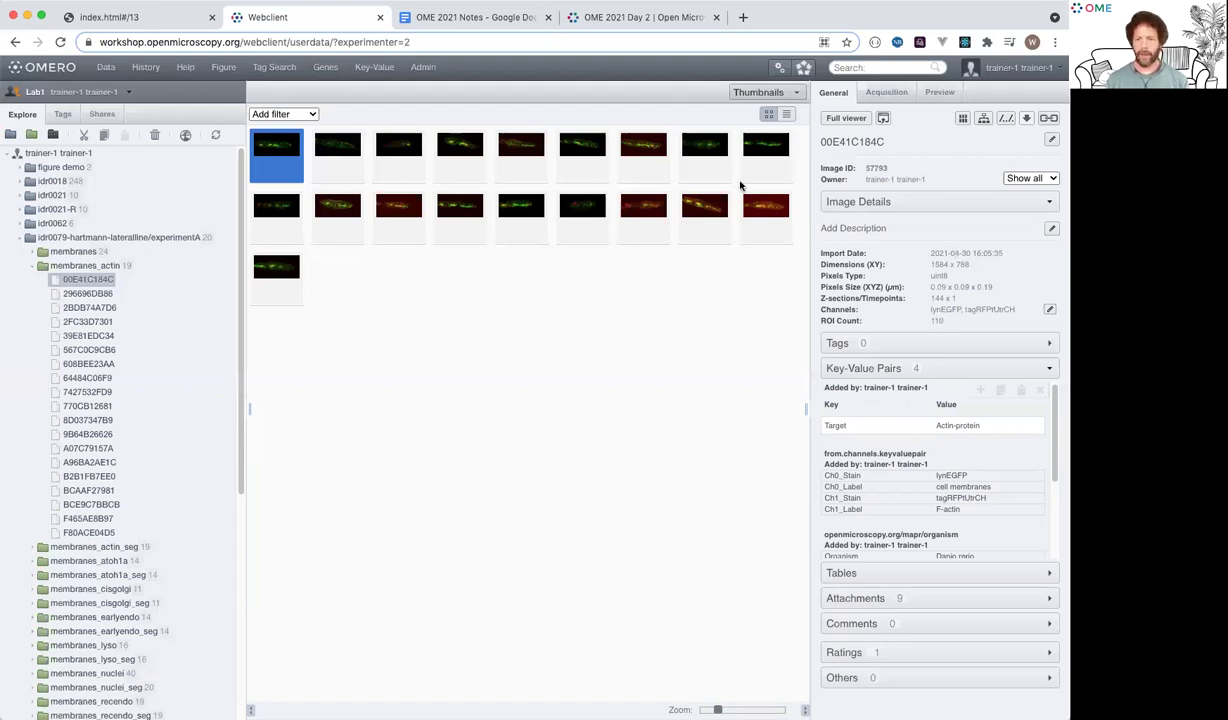
pyautogui.click(846, 118)
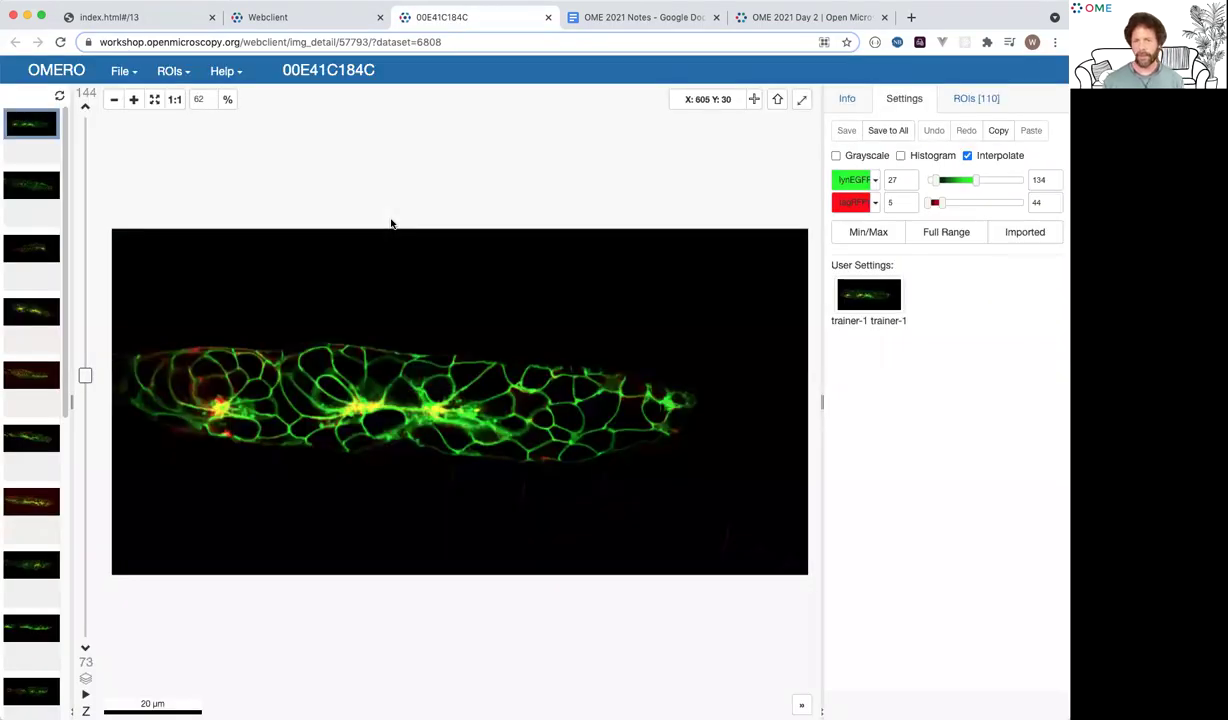
pyautogui.click(977, 100)
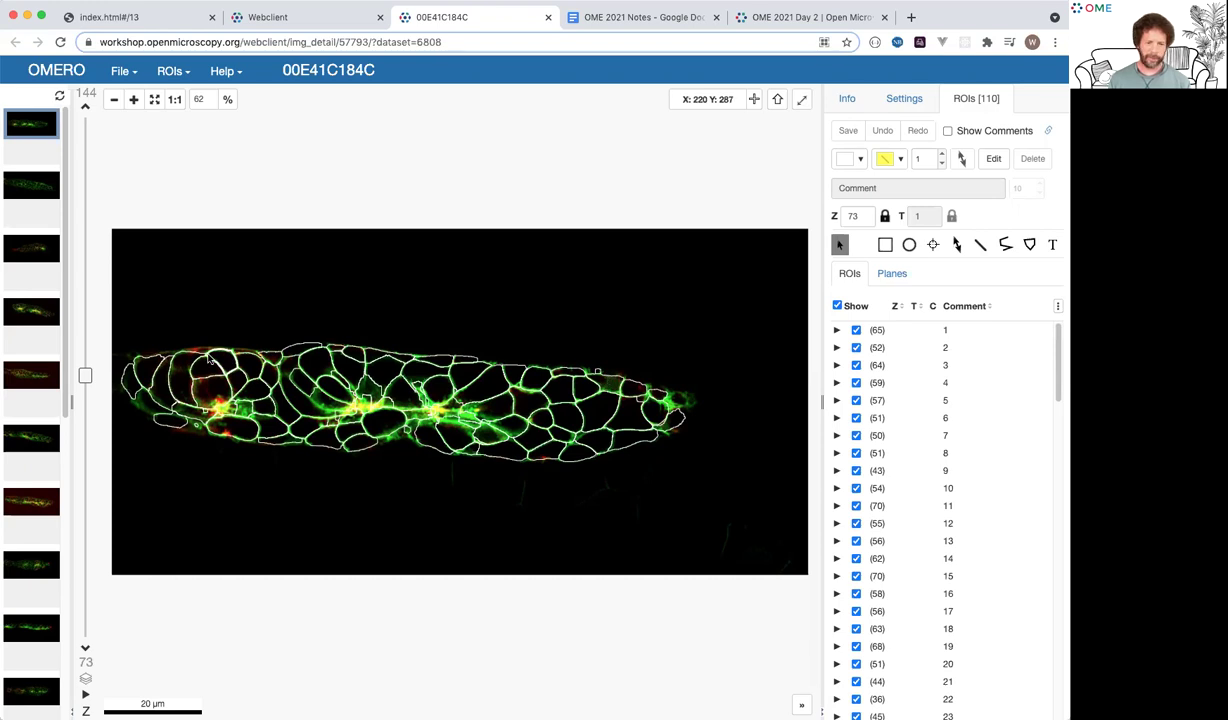
# - Inspect the ROI shape of a cell near the image centre, step to its shape at Z 72, and close the viewer
pyautogui.click(401, 398)
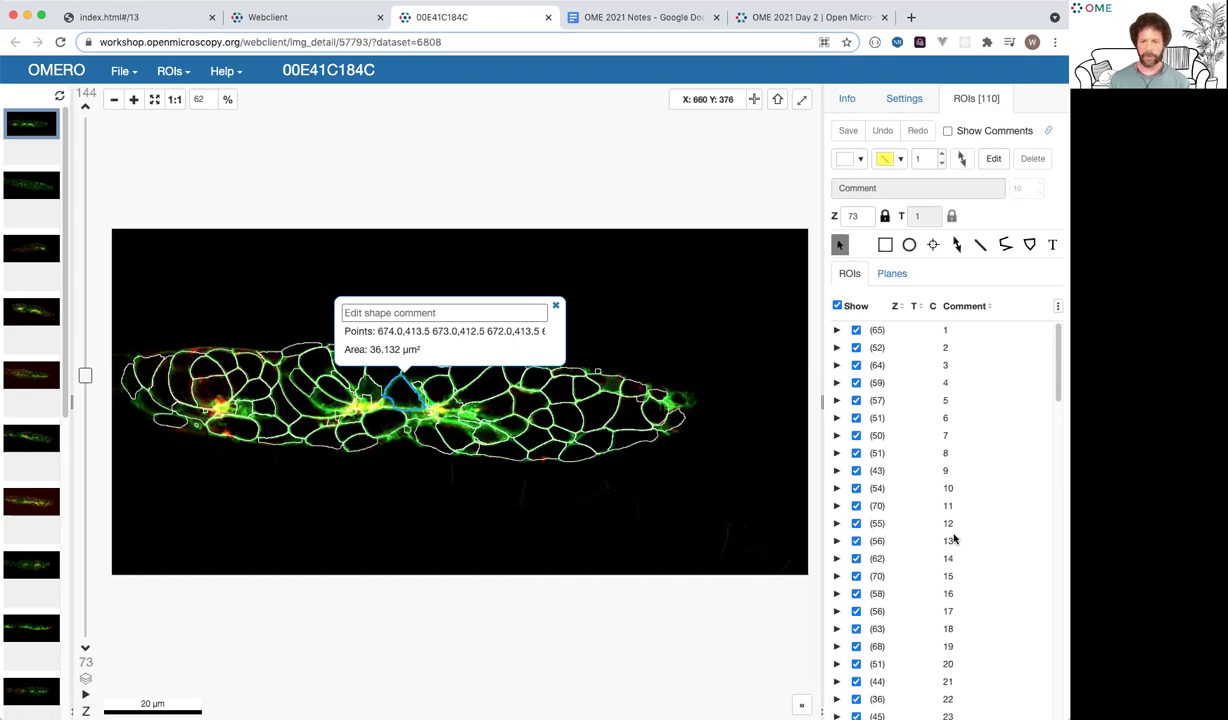
pyautogui.press('Down')
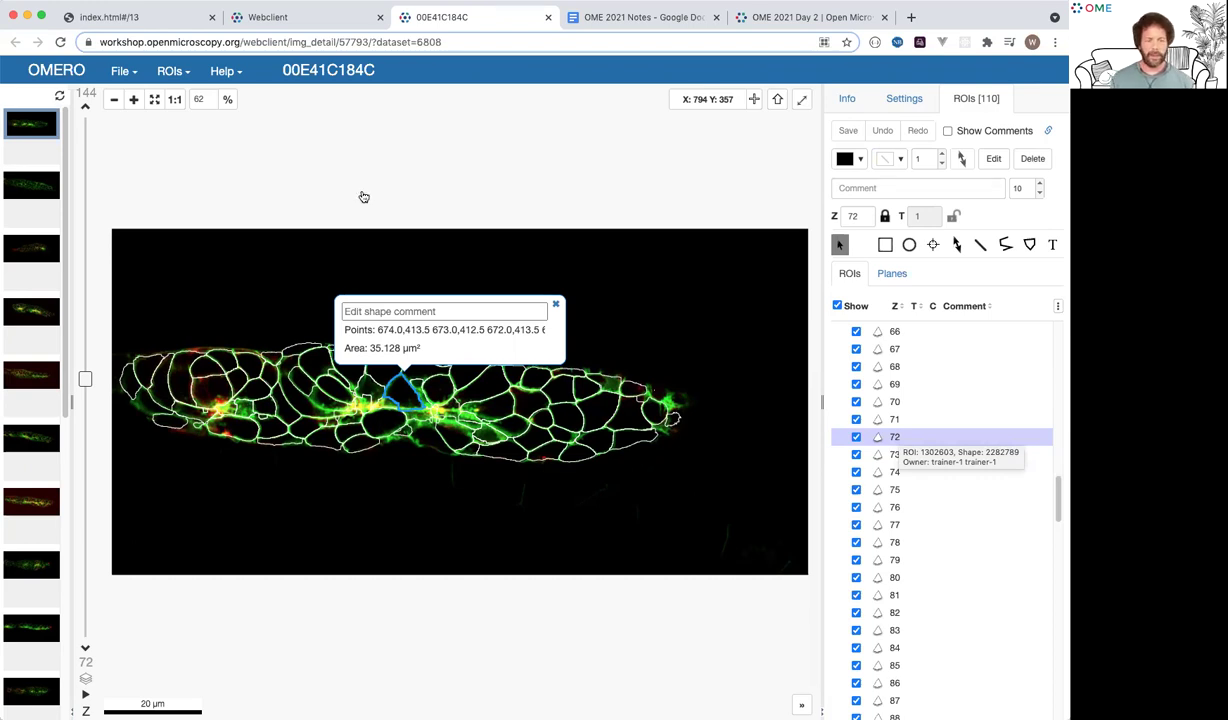
pyautogui.press('super+w')
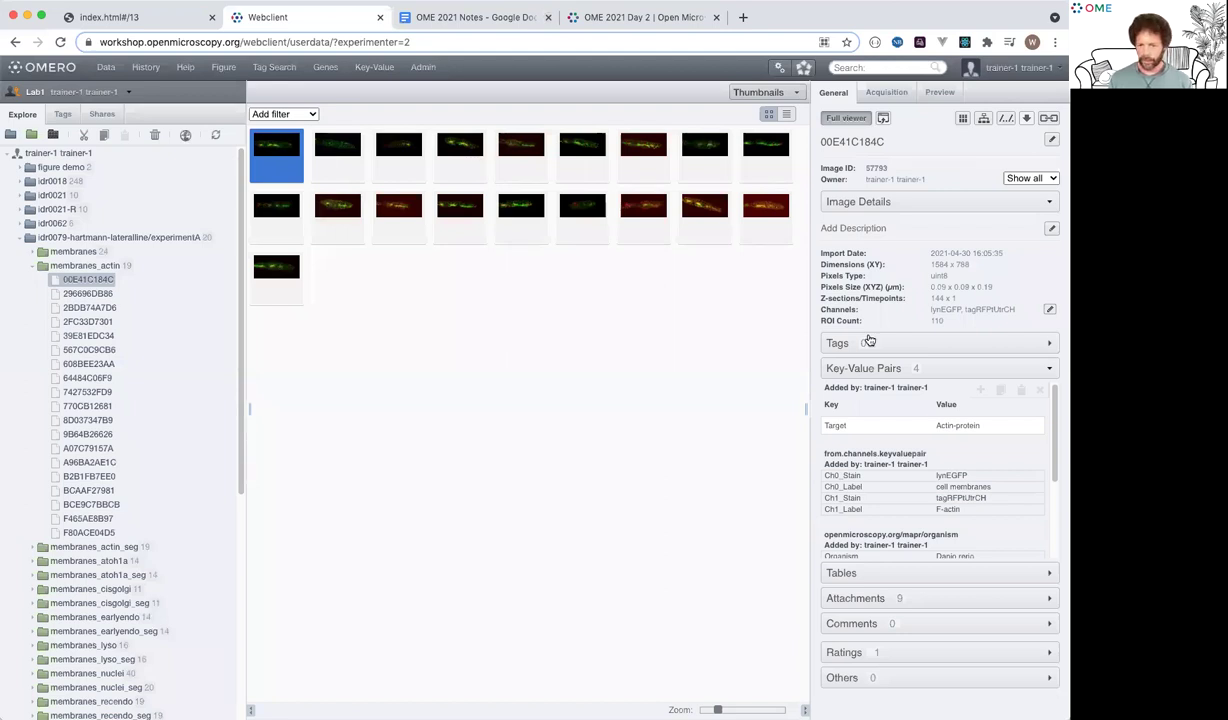
# - Expand the table data of image 00E41C184C and open all datasets of the idr0079 project in the Parade view
pyautogui.click(879, 580)
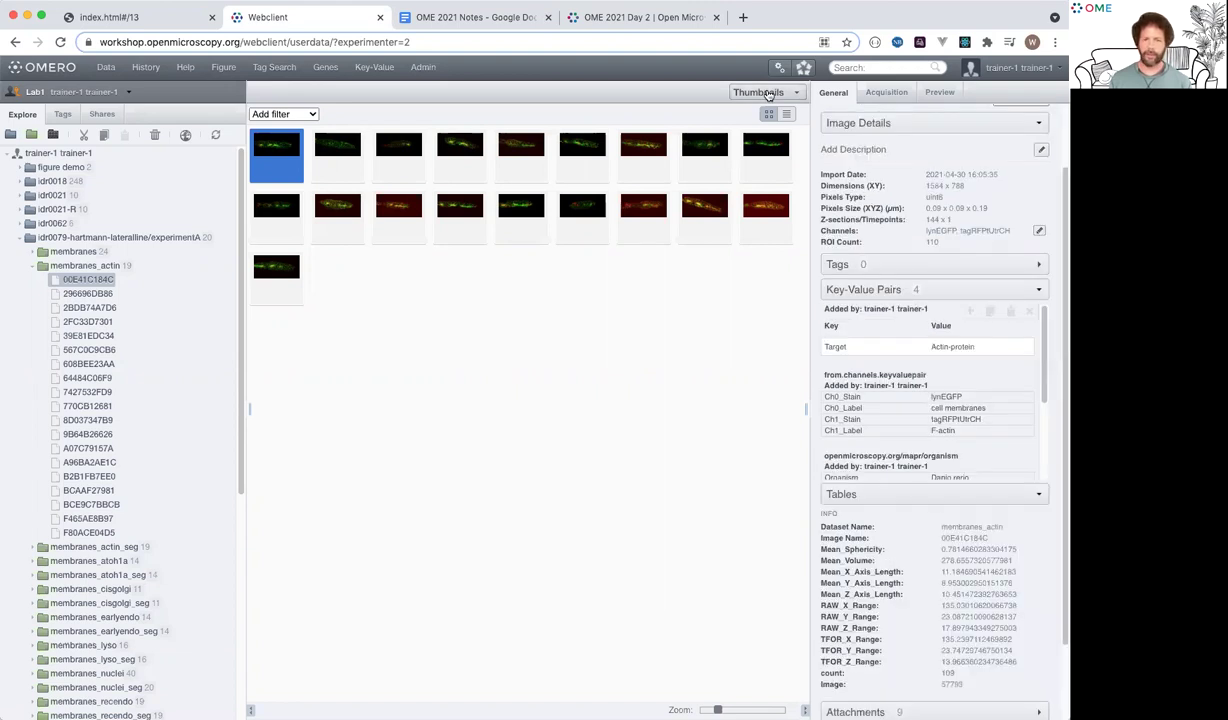
pyautogui.click(768, 94)
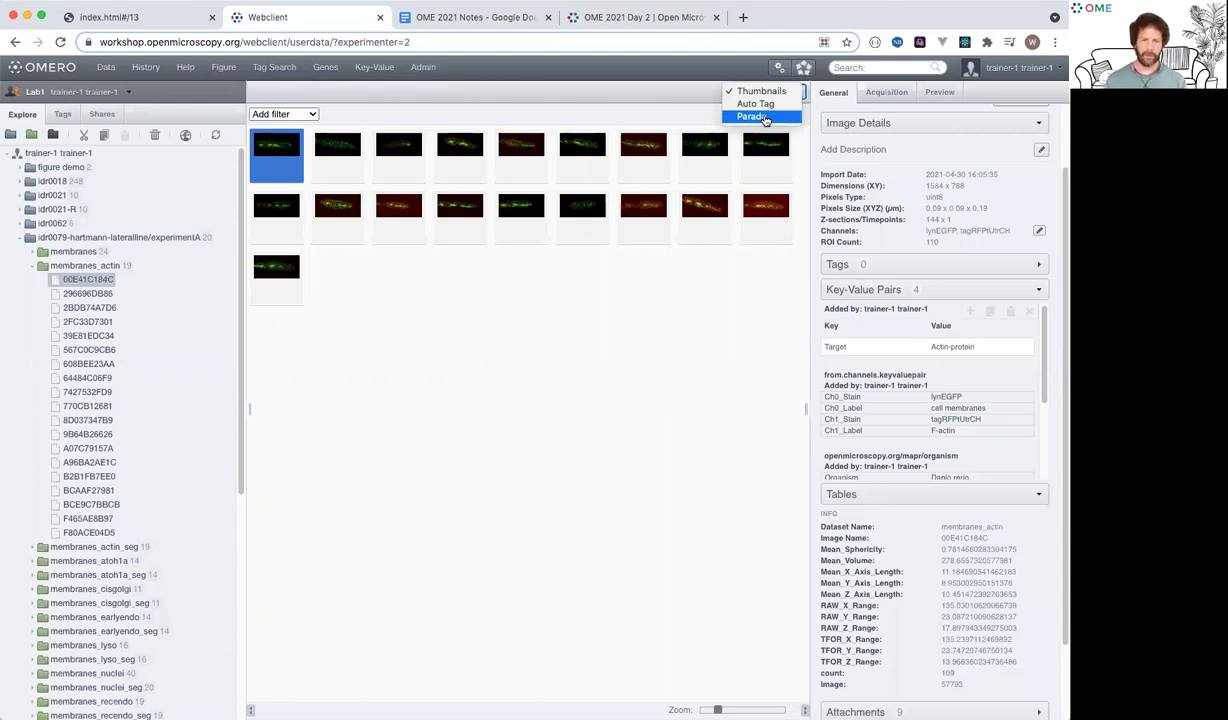
pyautogui.click(762, 117)
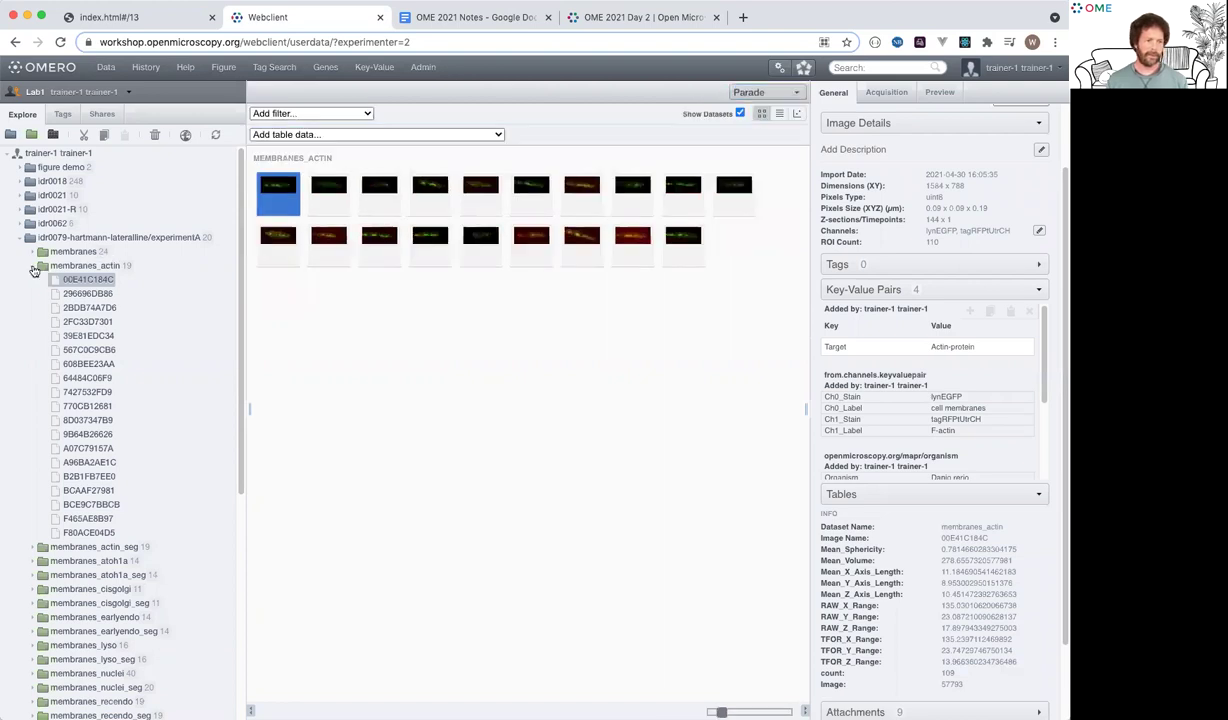
pyautogui.click(33, 268)
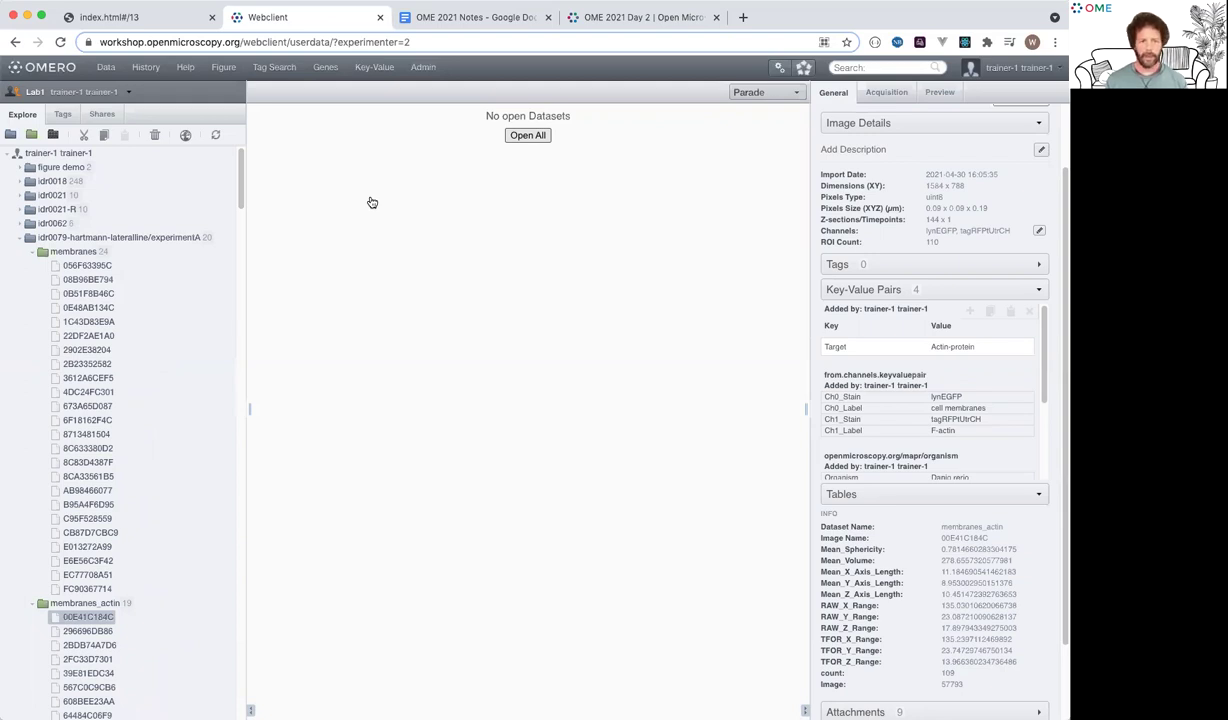
pyautogui.click(510, 136)
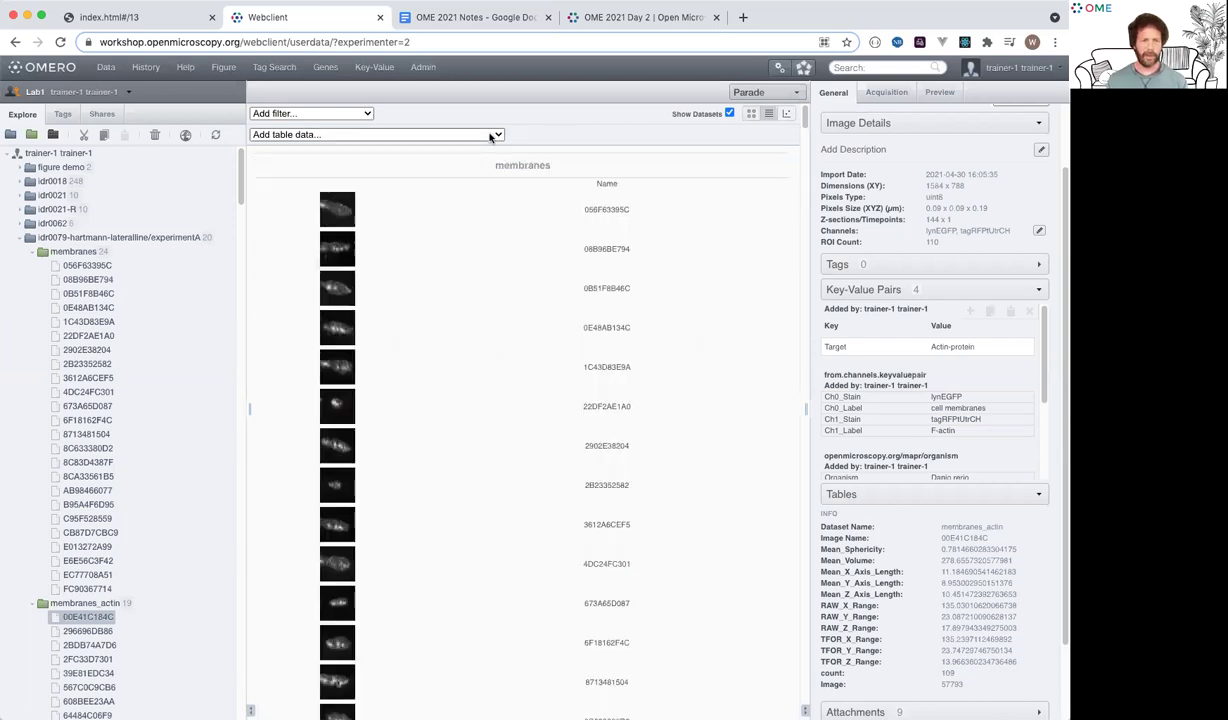
# - Add Table_RAW_Y_Range and Table_TFOR_Y_Range as table data and display them as a scatter plot
pyautogui.click(490, 137)
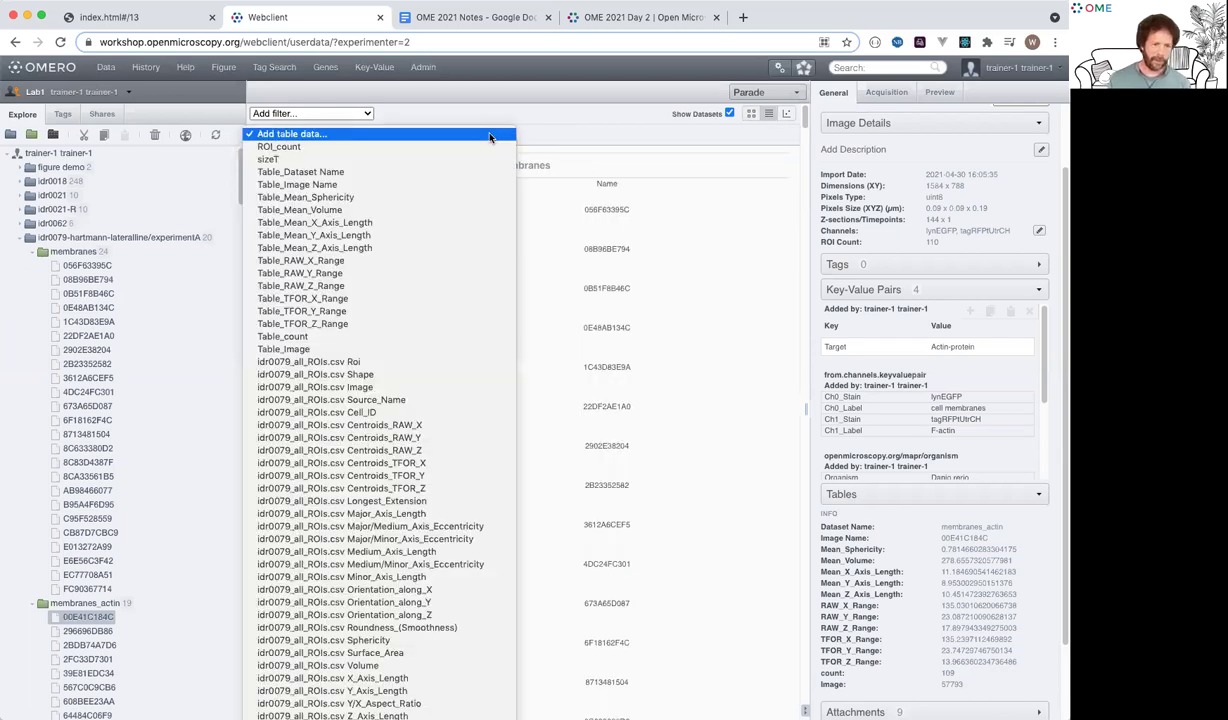
pyautogui.click(299, 276)
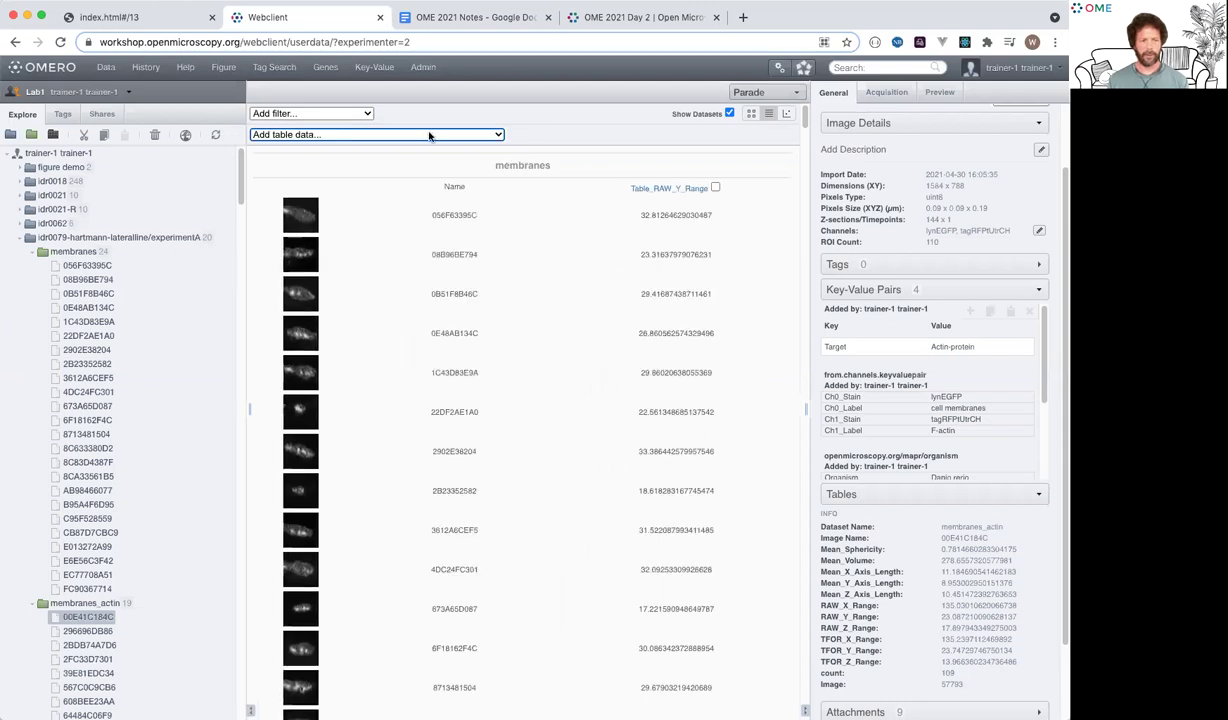
pyautogui.click(429, 135)
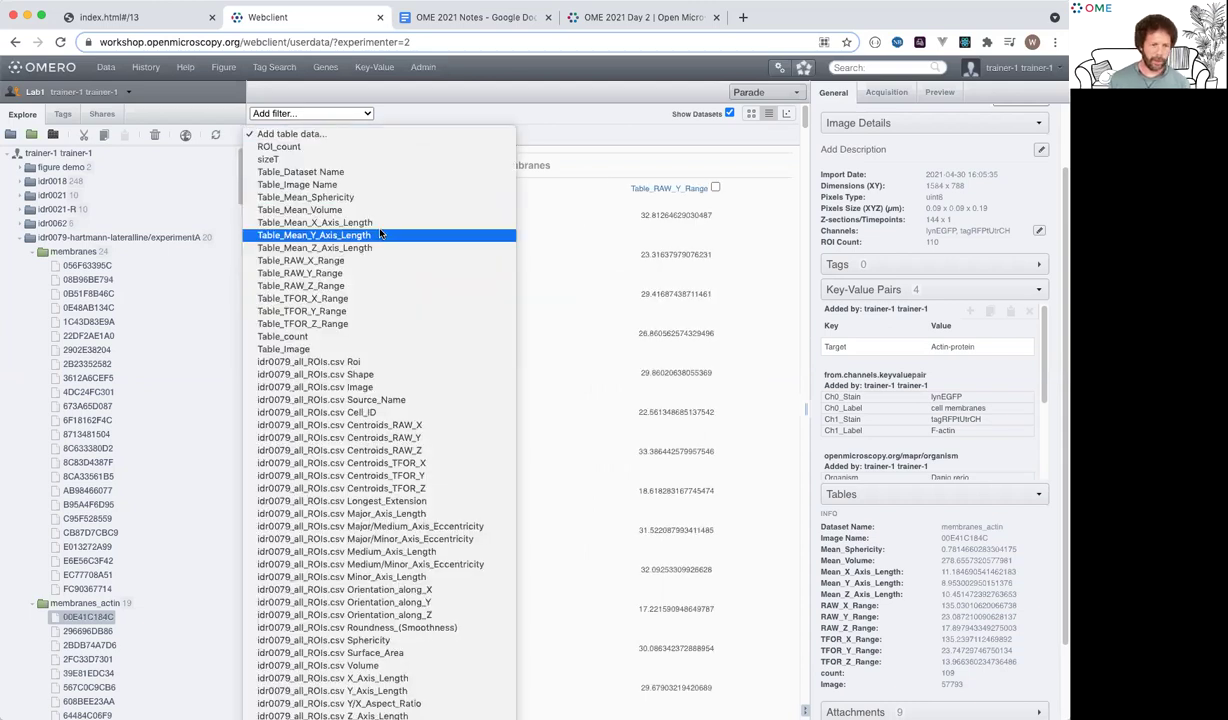
pyautogui.click(350, 313)
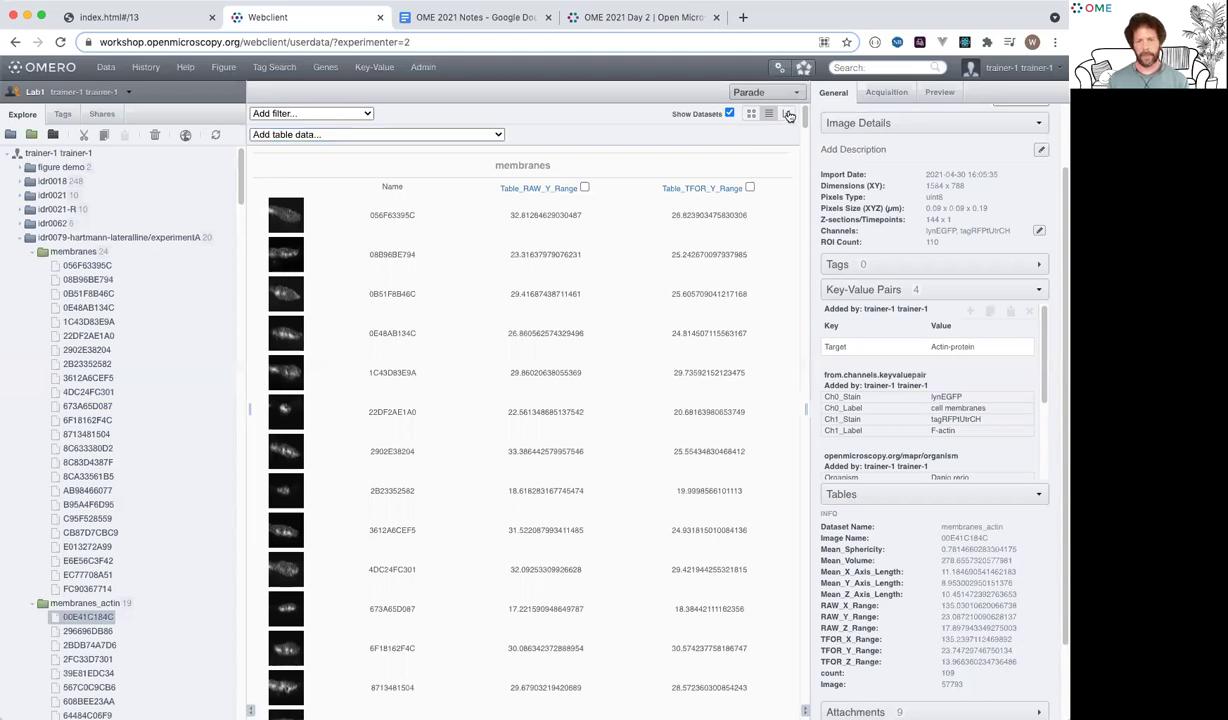
pyautogui.click(789, 116)
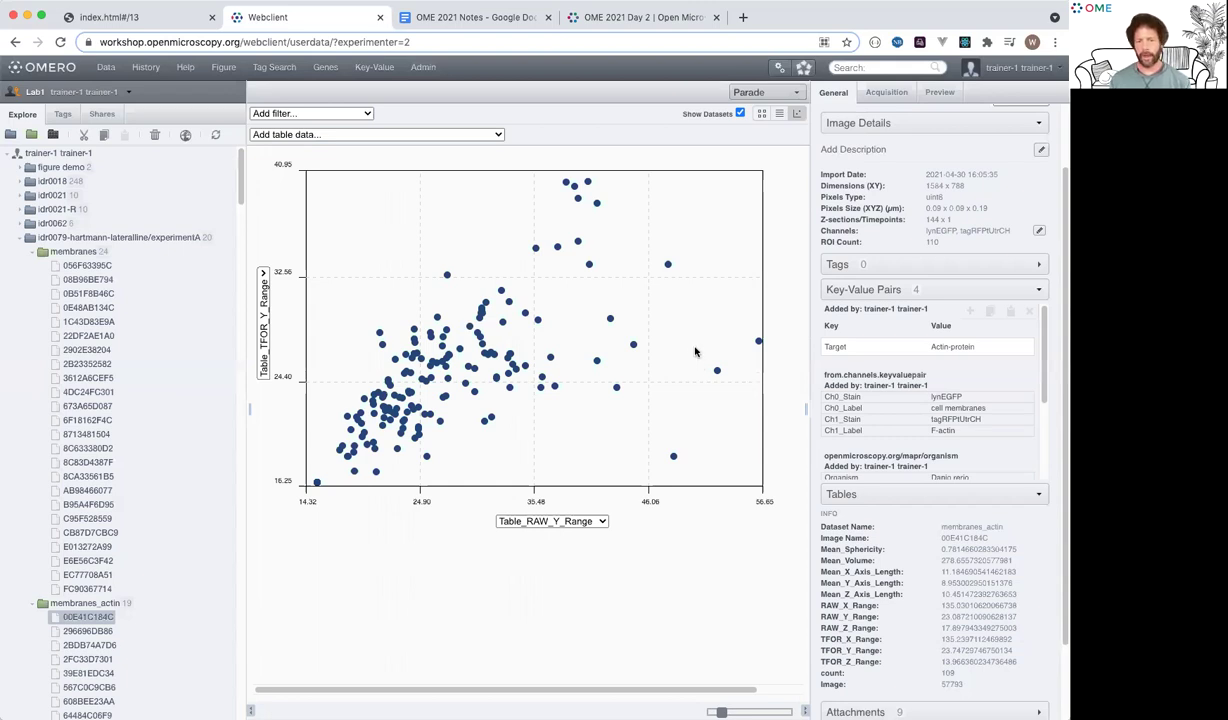
# - Preview the images behind individual outlying plot points, select the cluster with the highest TFOR_Y_Range, and look through the image tree
pyautogui.moveTo(696, 351); pyautogui.dragTo(731, 389)
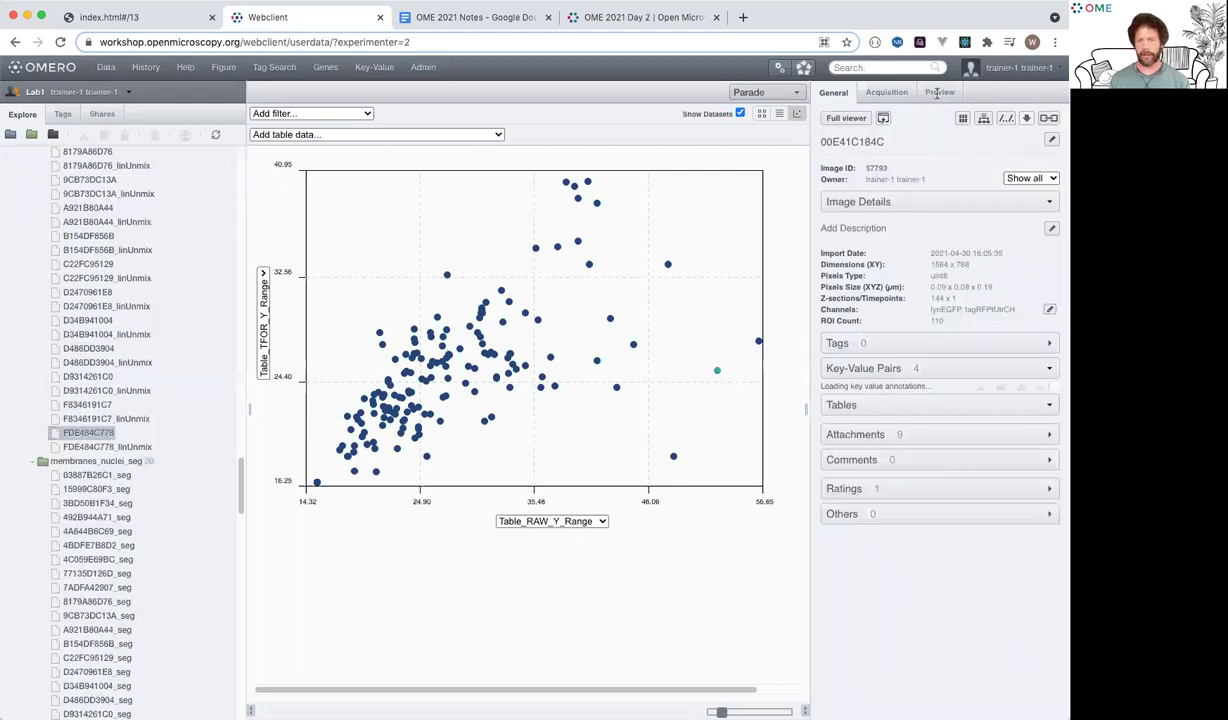
pyautogui.click(937, 93)
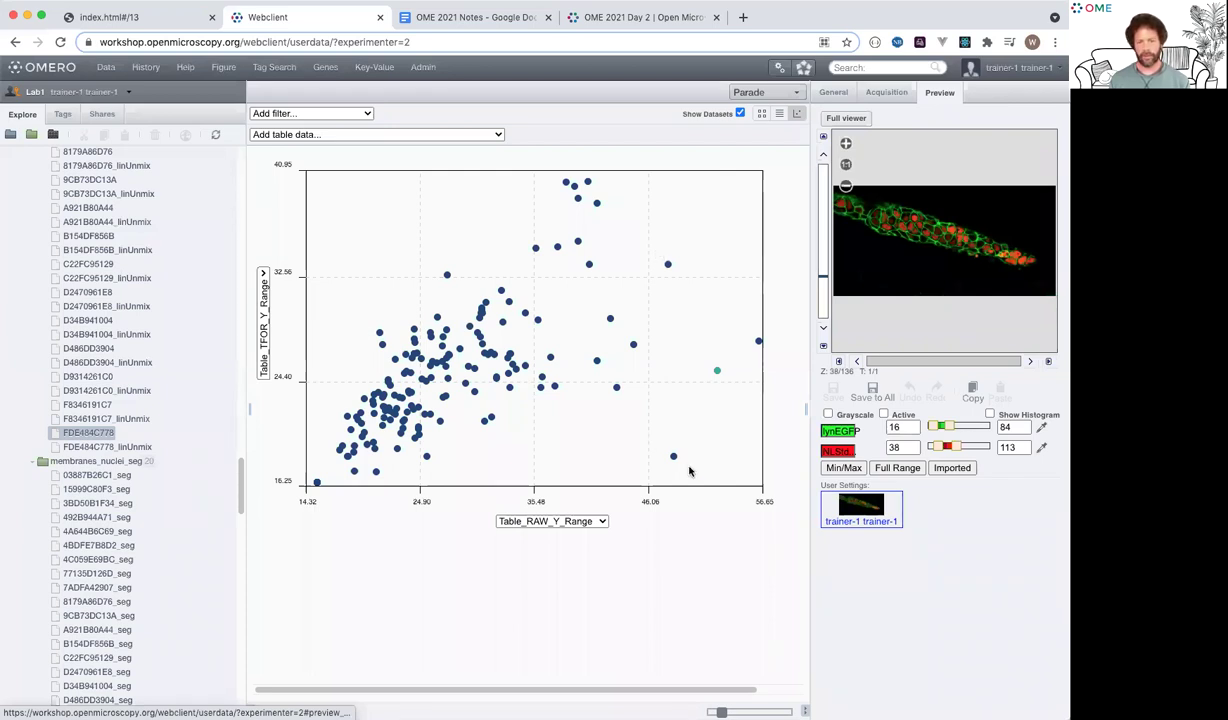
pyautogui.moveTo(654, 439); pyautogui.dragTo(689, 470)
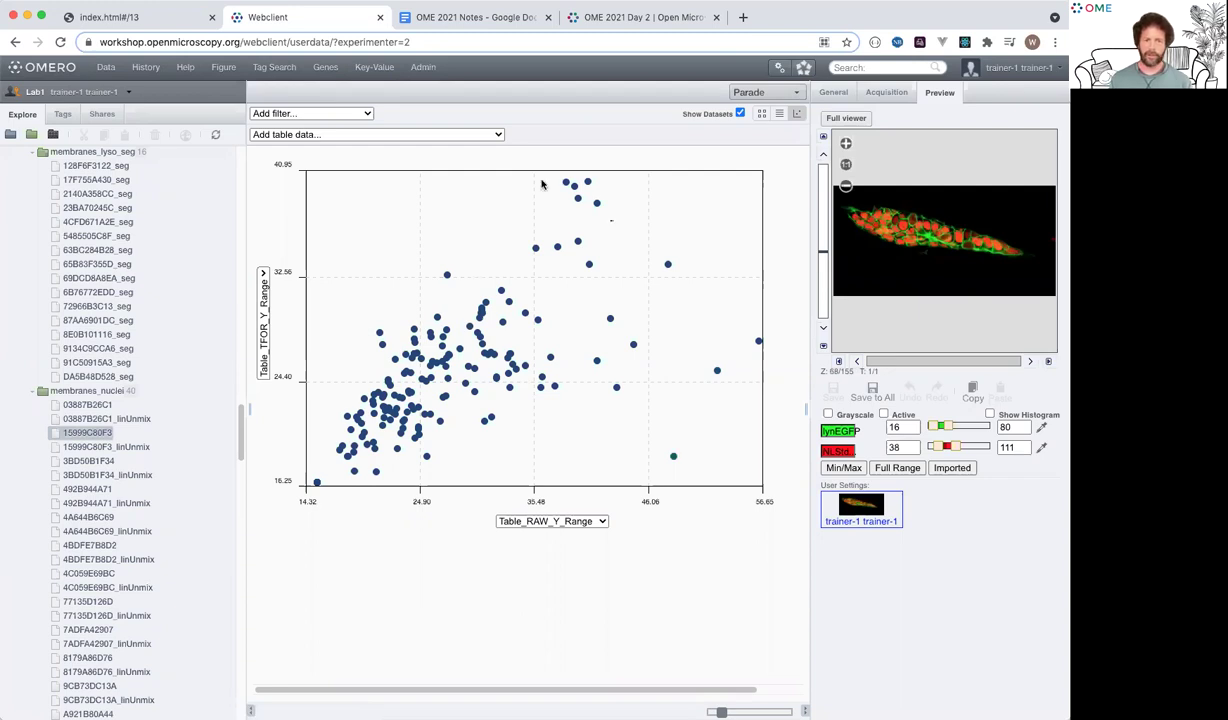
pyautogui.moveTo(542, 184); pyautogui.dragTo(613, 221)
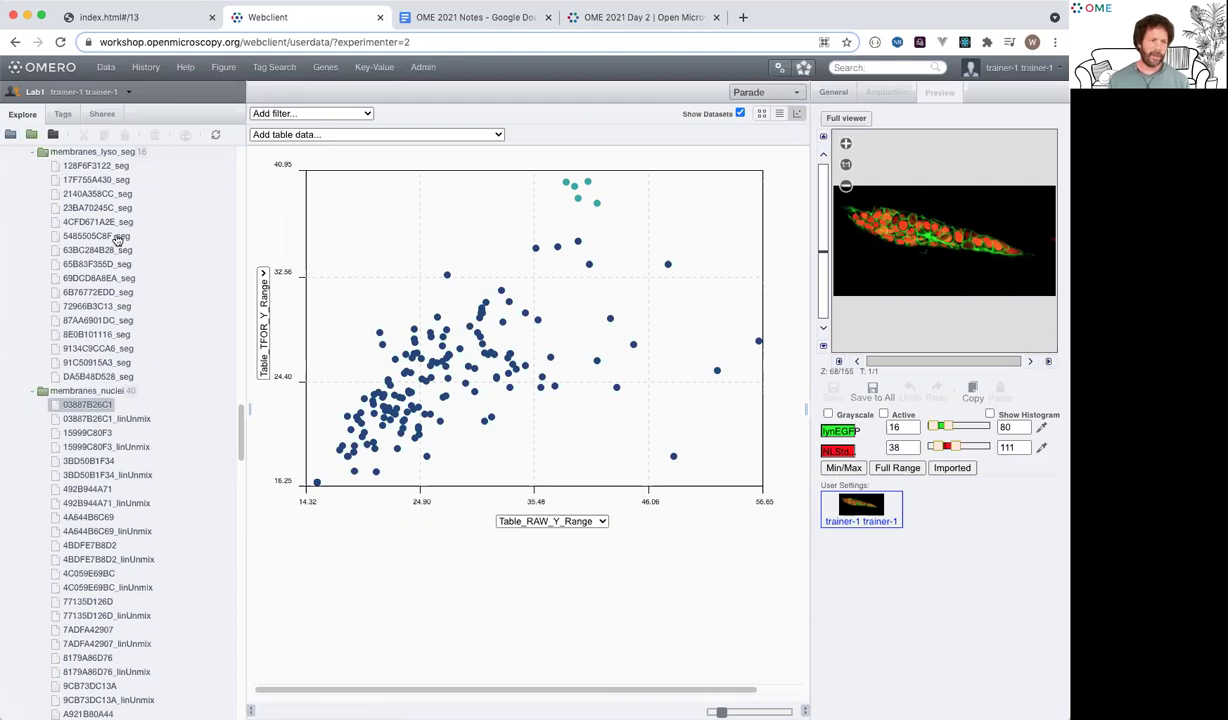
pyautogui.scroll(3, 116, 237)
pyautogui.scroll(5, 116, 237)
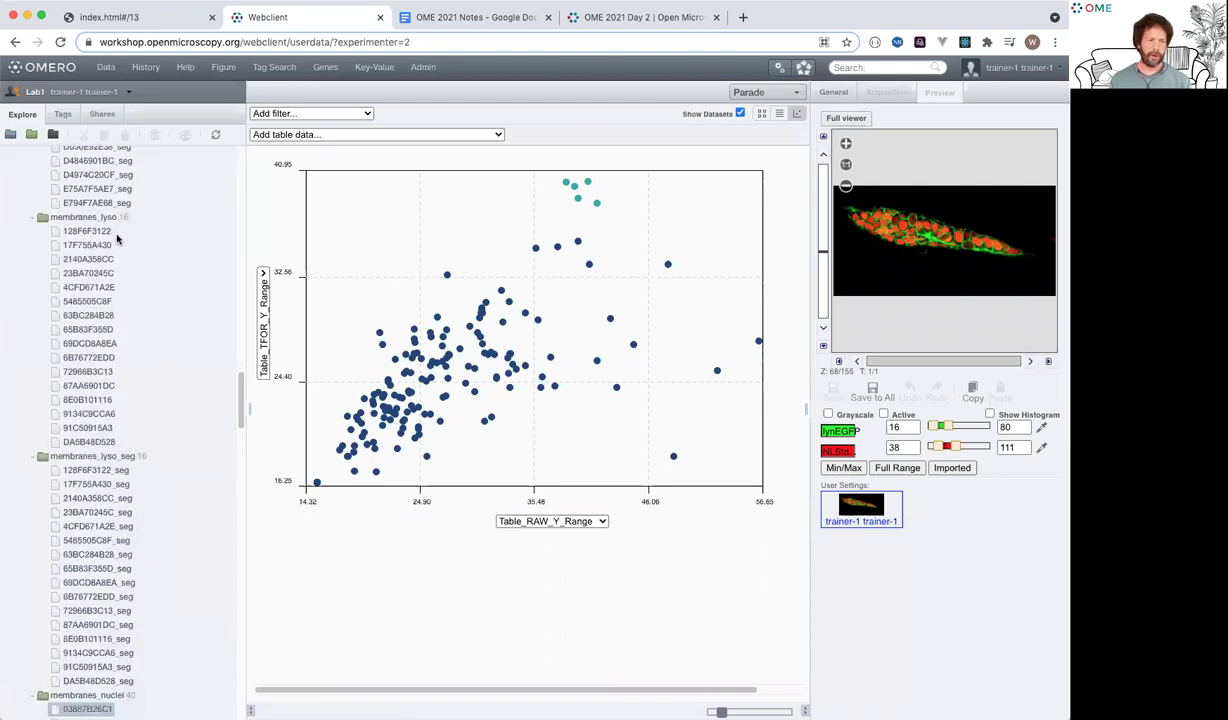
pyautogui.scroll(2, 116, 238)
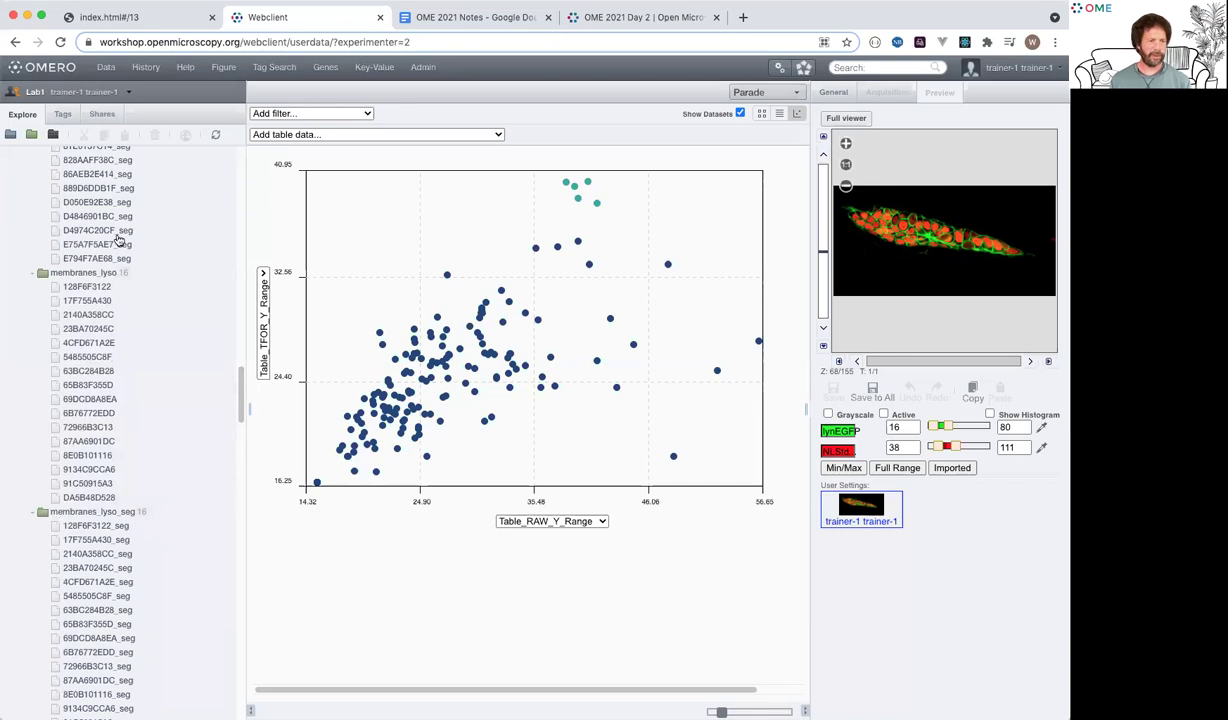
pyautogui.scroll(8, 117, 240)
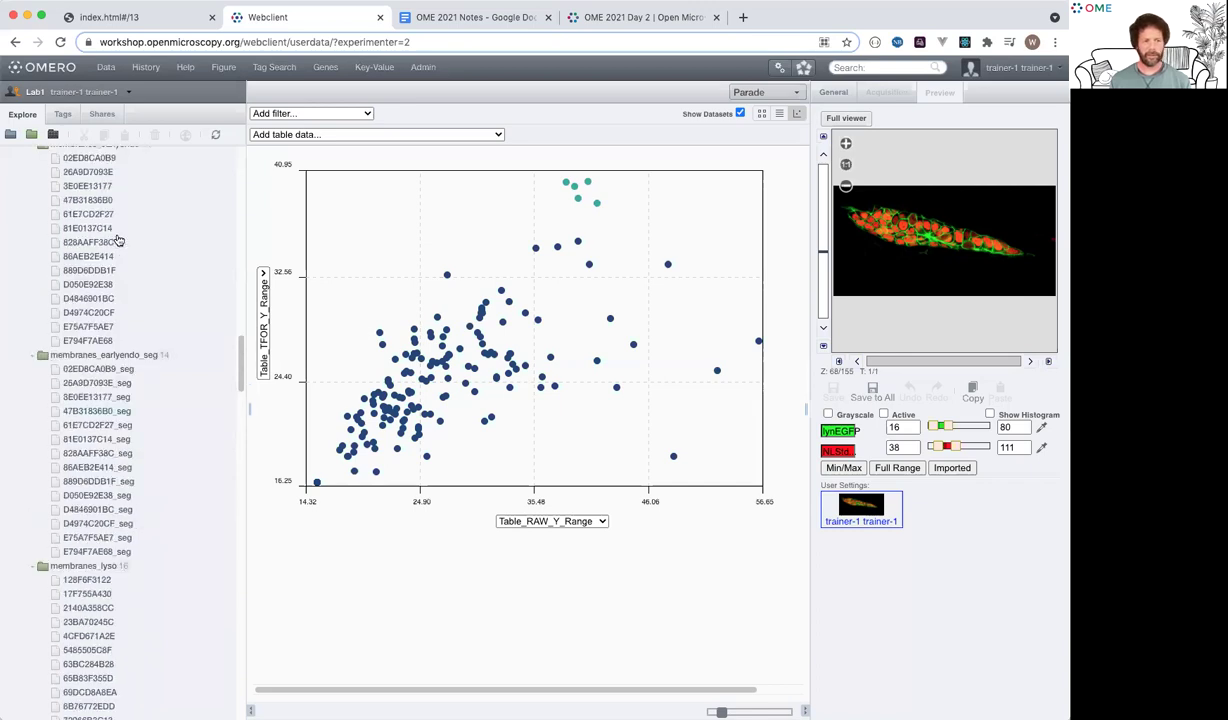
pyautogui.scroll(10, 117, 240)
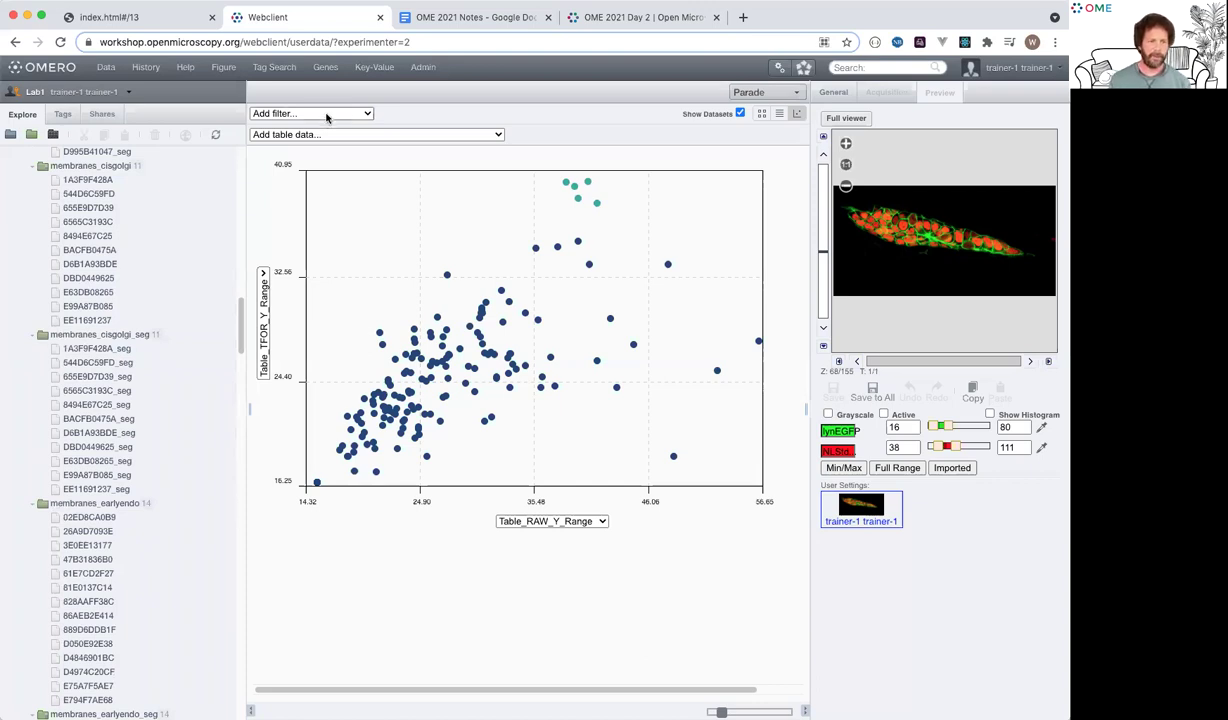
# - Add a Rating filter to the Parade plot and set it to 5
pyautogui.click(300, 117)
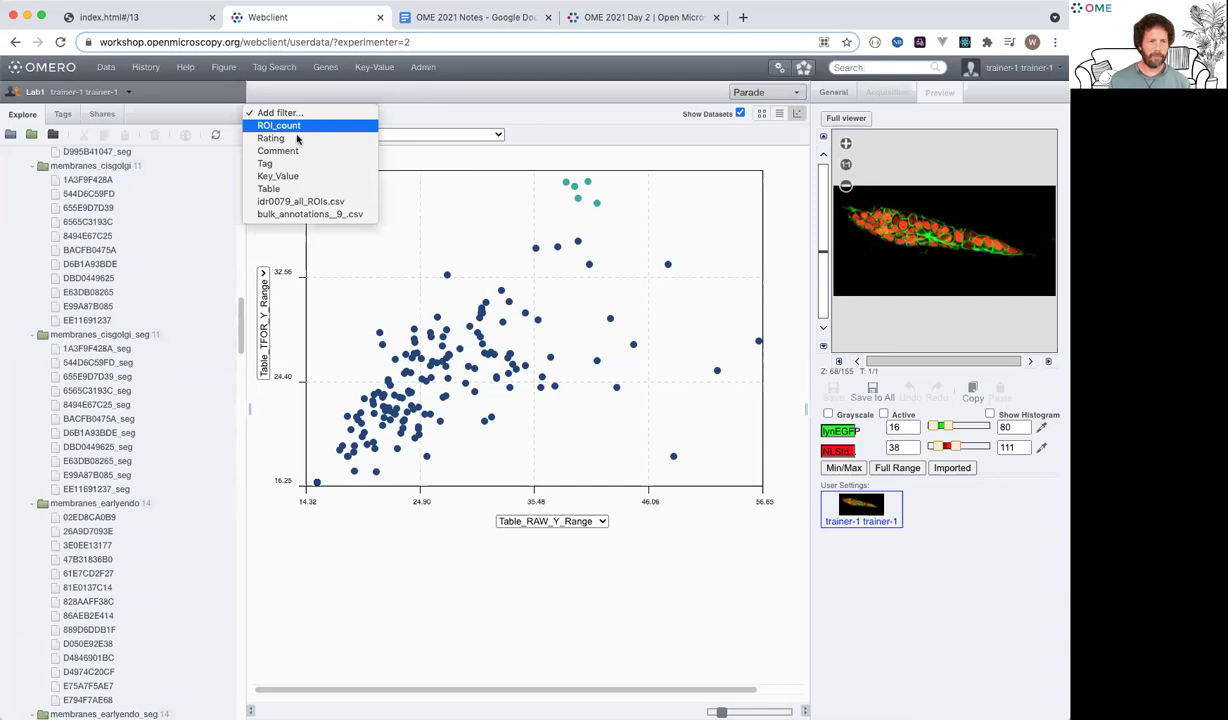
pyautogui.click(296, 139)
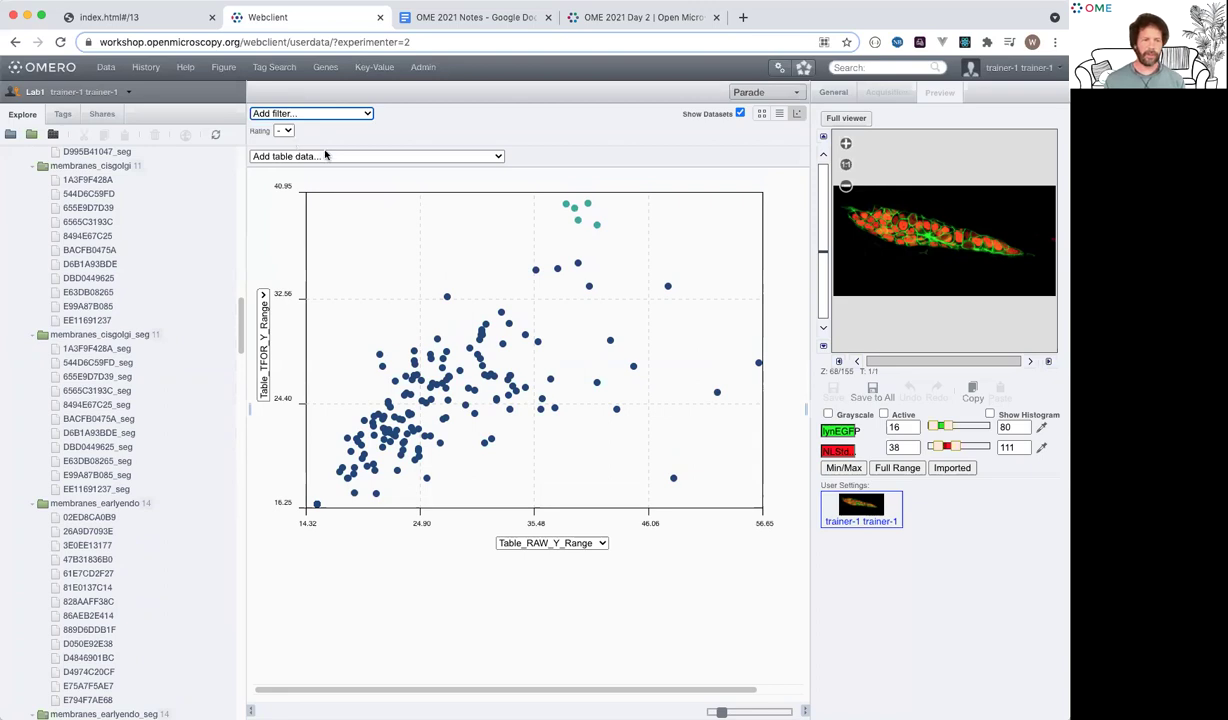
pyautogui.moveTo(327, 132)
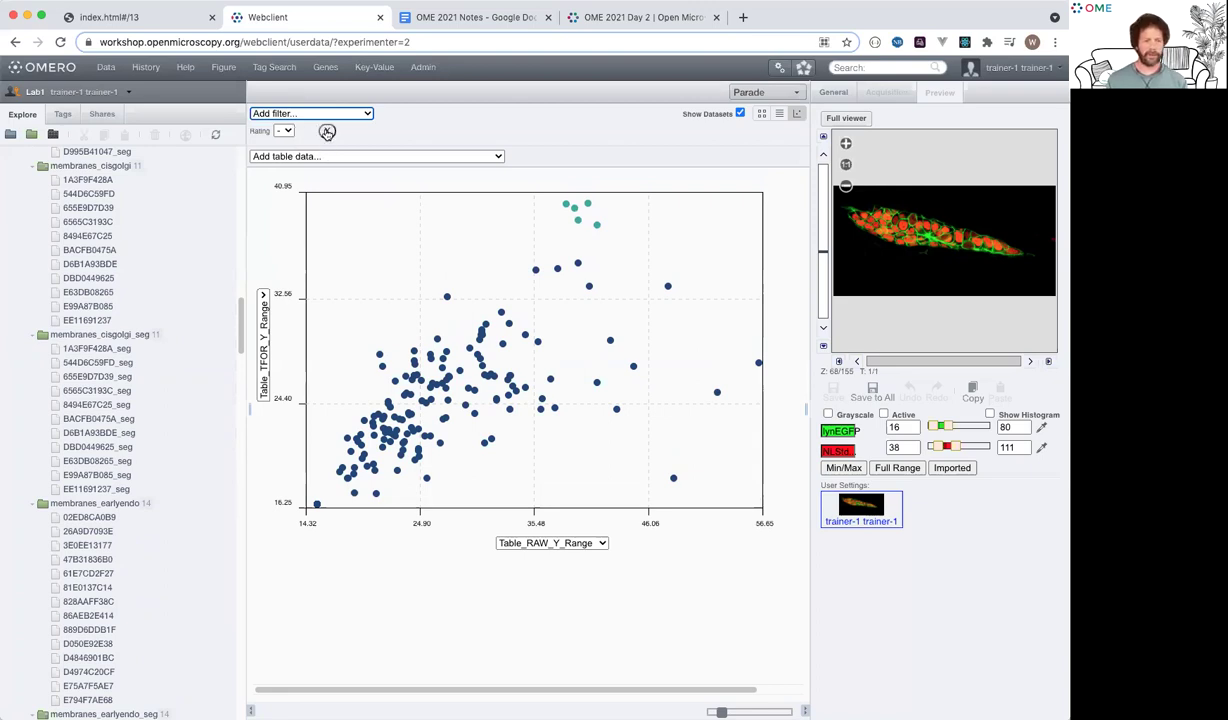
pyautogui.click(284, 131)
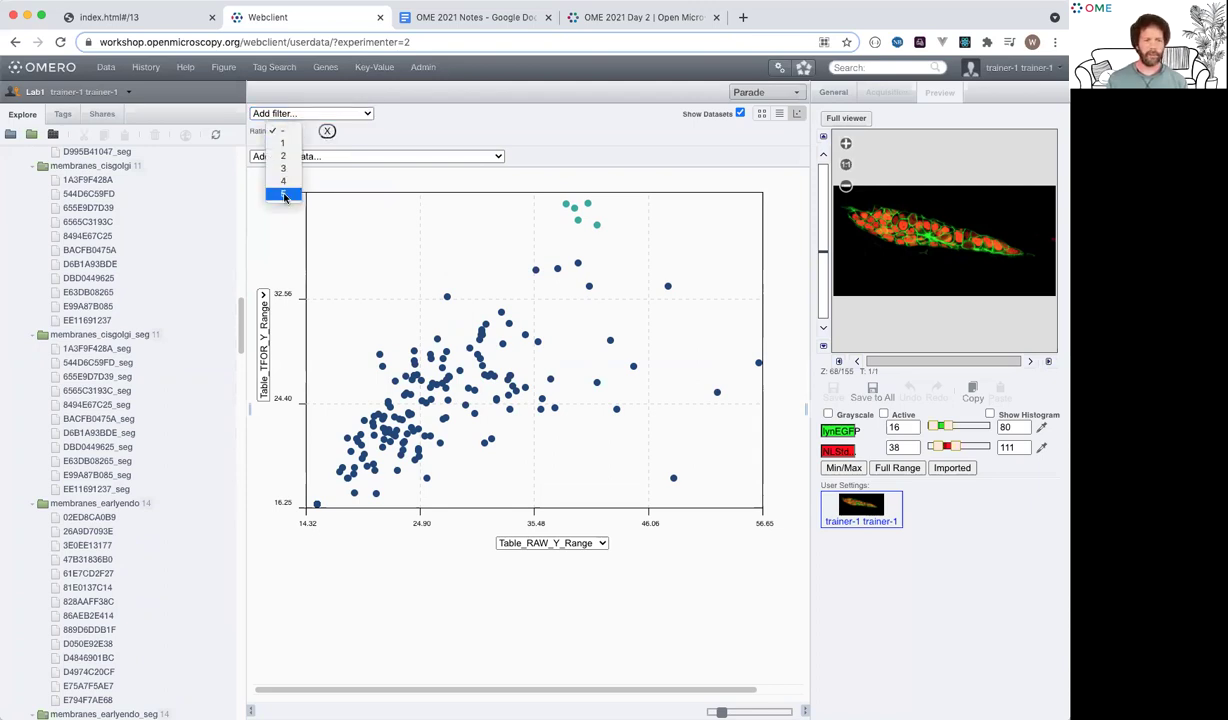
pyautogui.click(284, 195)
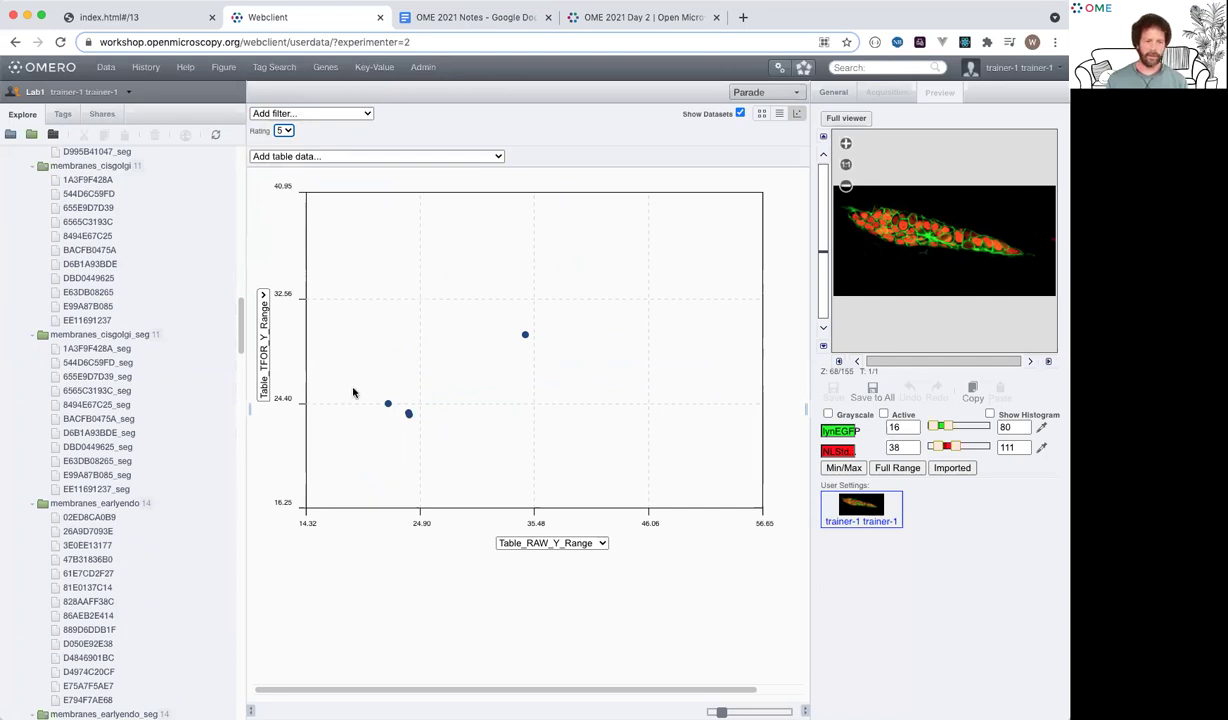
# - Select all the filtered points in the plot and open their images in a new OMERO.figure figure
pyautogui.moveTo(353, 392)
pyautogui.mouseDown()
pyautogui.moveTo(526, 402)
pyautogui.moveTo(573, 429)
pyautogui.mouseUp()
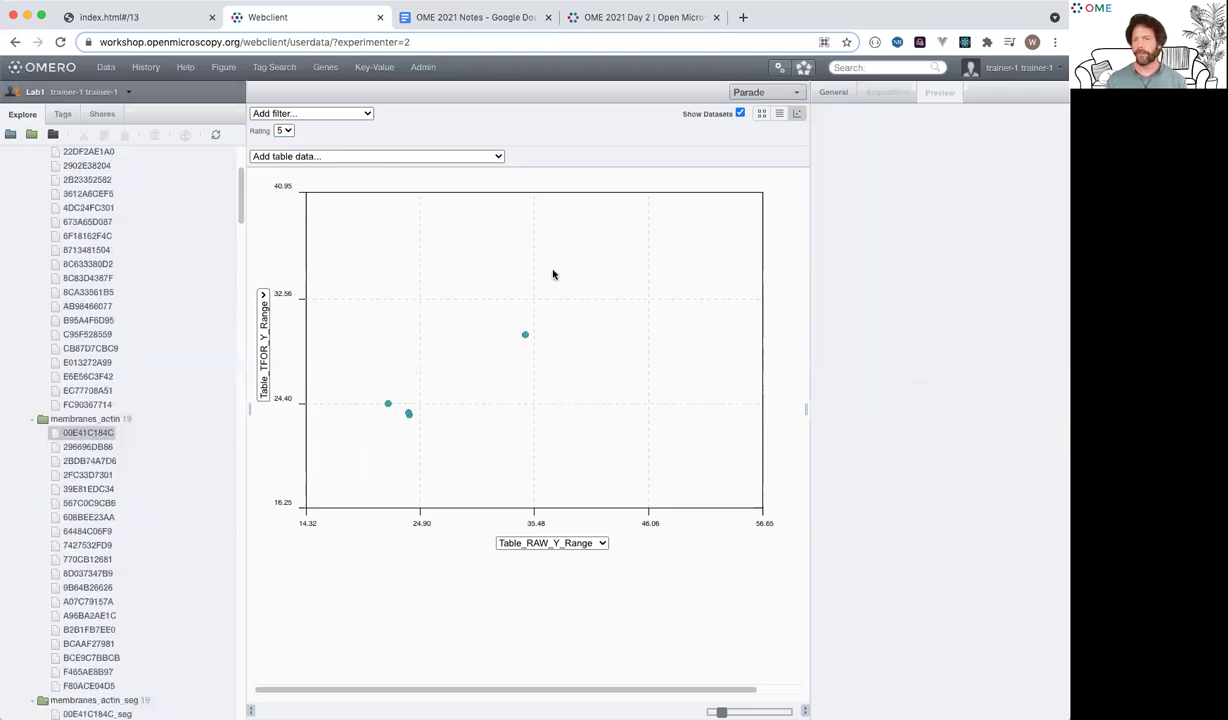
pyautogui.click(833, 94)
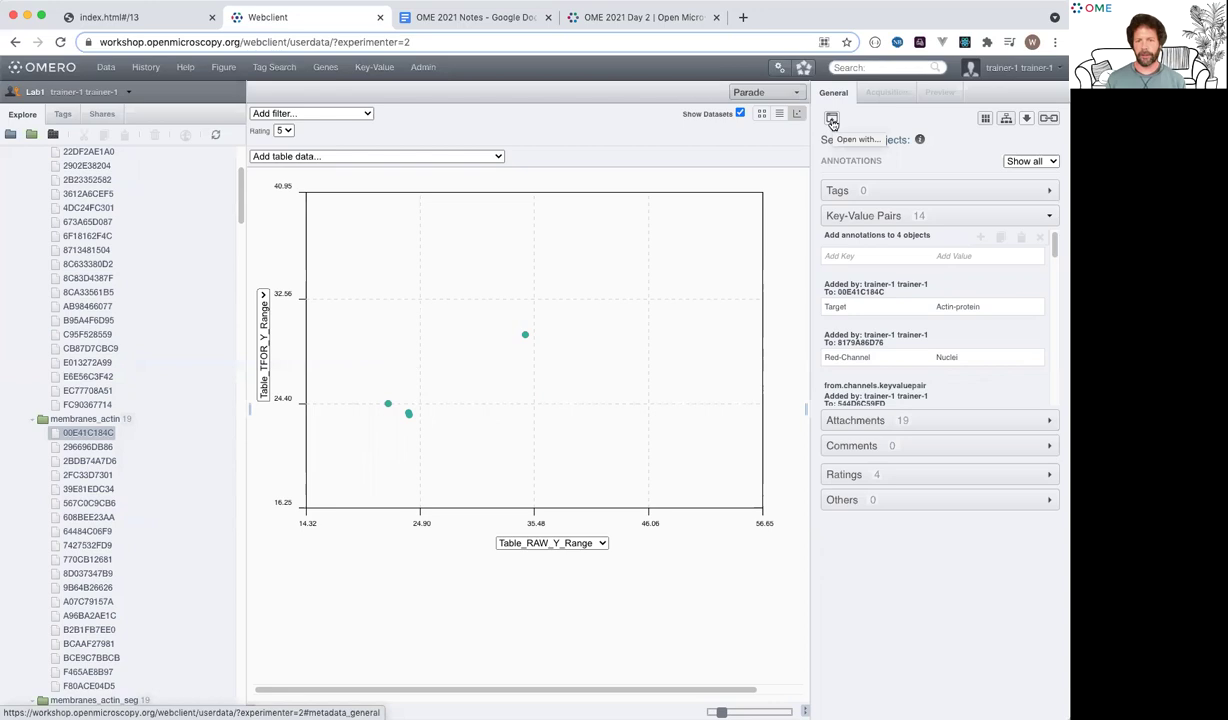
pyautogui.click(832, 120)
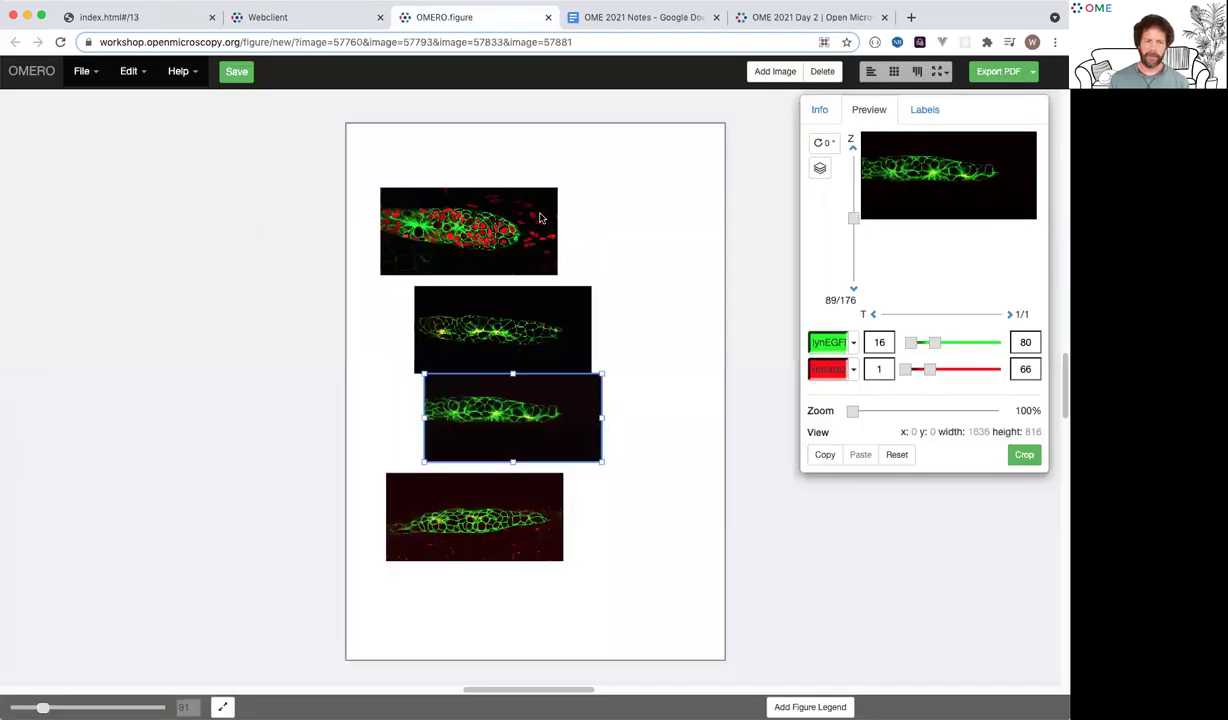
# - Narrow the topmost image panel in the figure horizontally to crop its sides, keeping its height
pyautogui.click(540, 213)
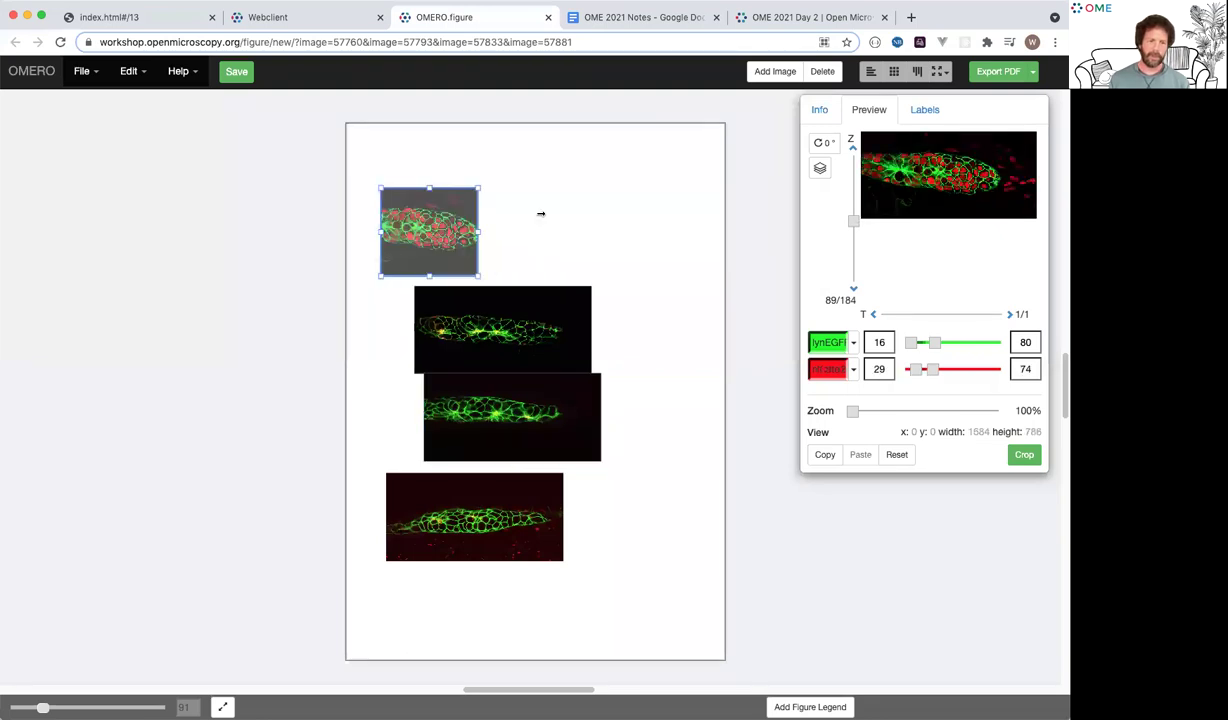
pyautogui.moveTo(479, 231)
pyautogui.mouseDown()
pyautogui.moveTo(417, 232)
pyautogui.moveTo(706, 240)
pyautogui.moveTo(457, 232)
pyautogui.mouseUp()
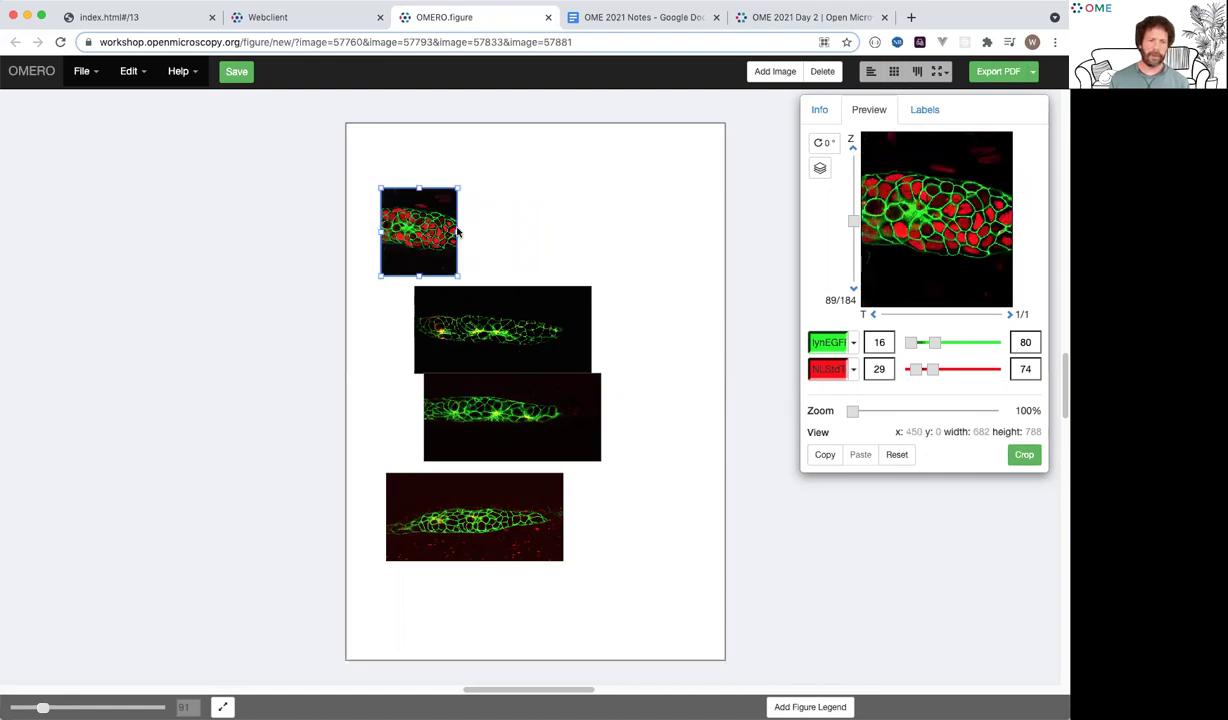
# - Reposition the top two image panels on the page and match the width and height of all four panels
pyautogui.moveTo(423, 236); pyautogui.dragTo(483, 228)
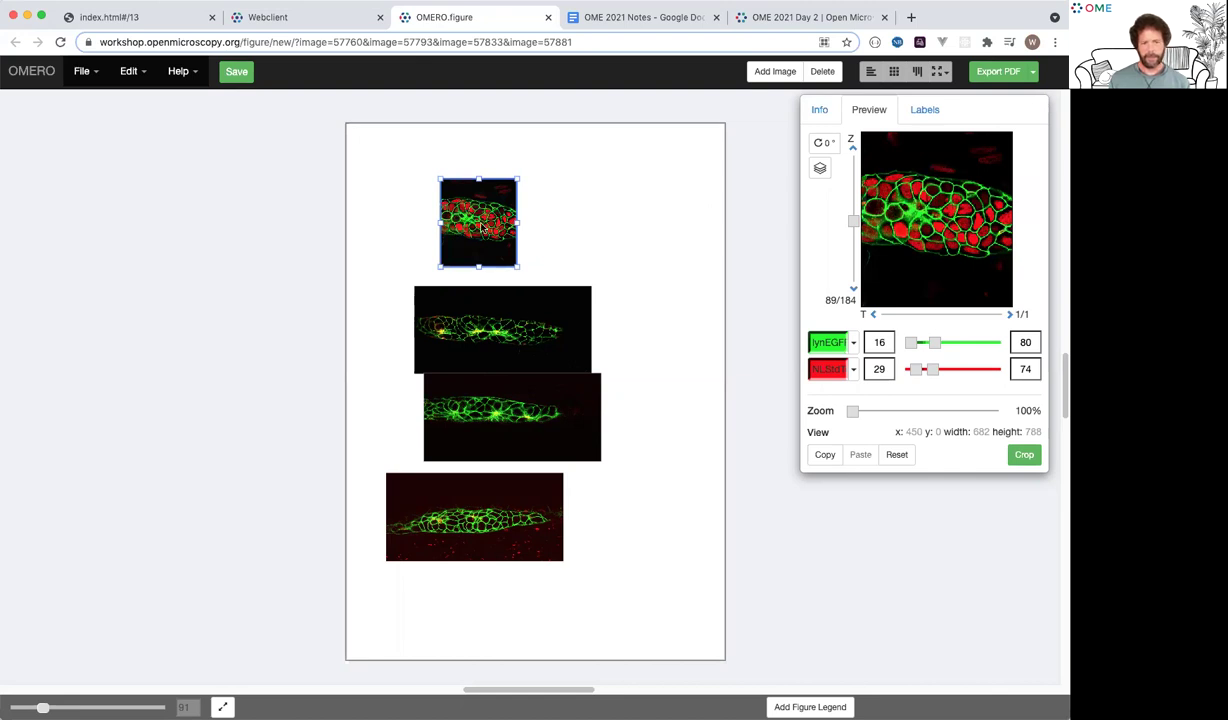
pyautogui.press('super+z')
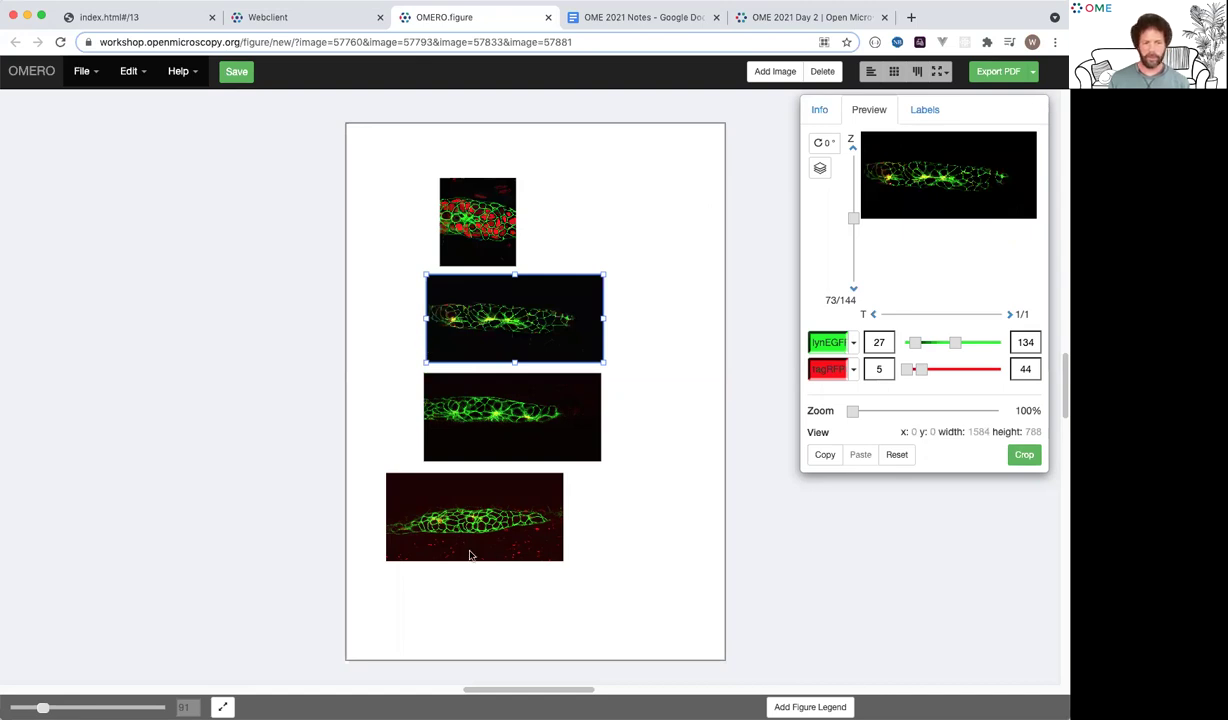
pyautogui.moveTo(365, 163); pyautogui.dragTo(452, 531)
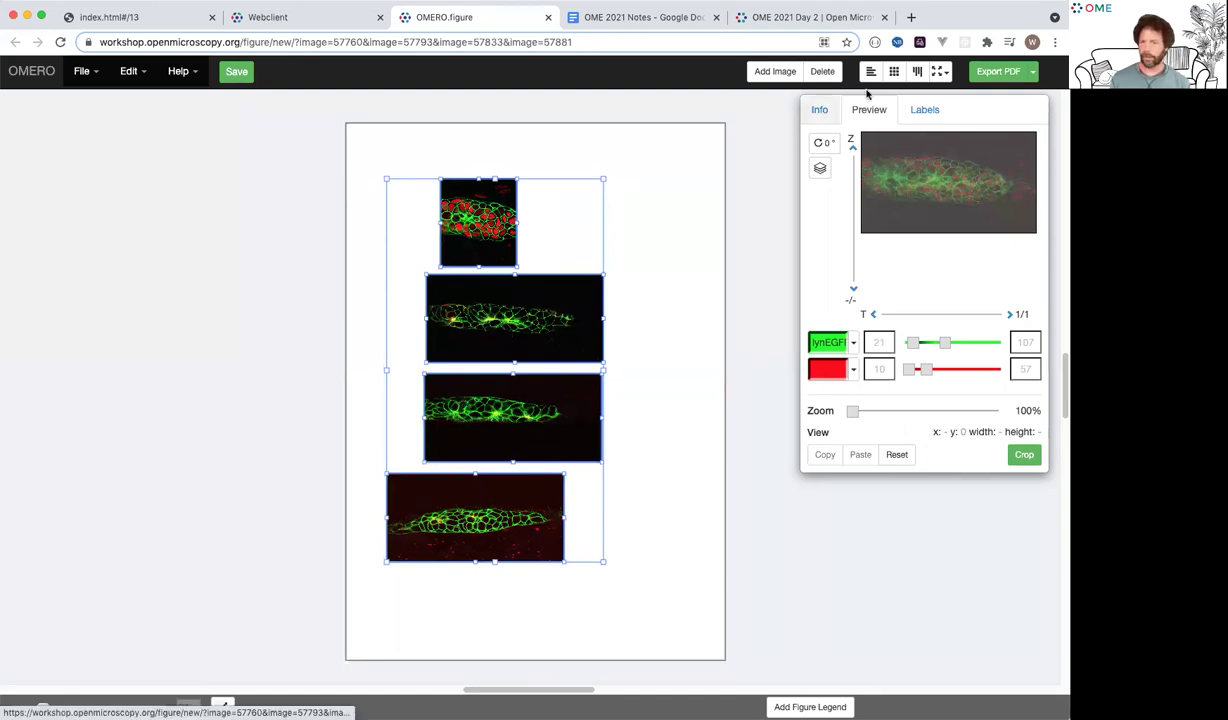
pyautogui.click(940, 74)
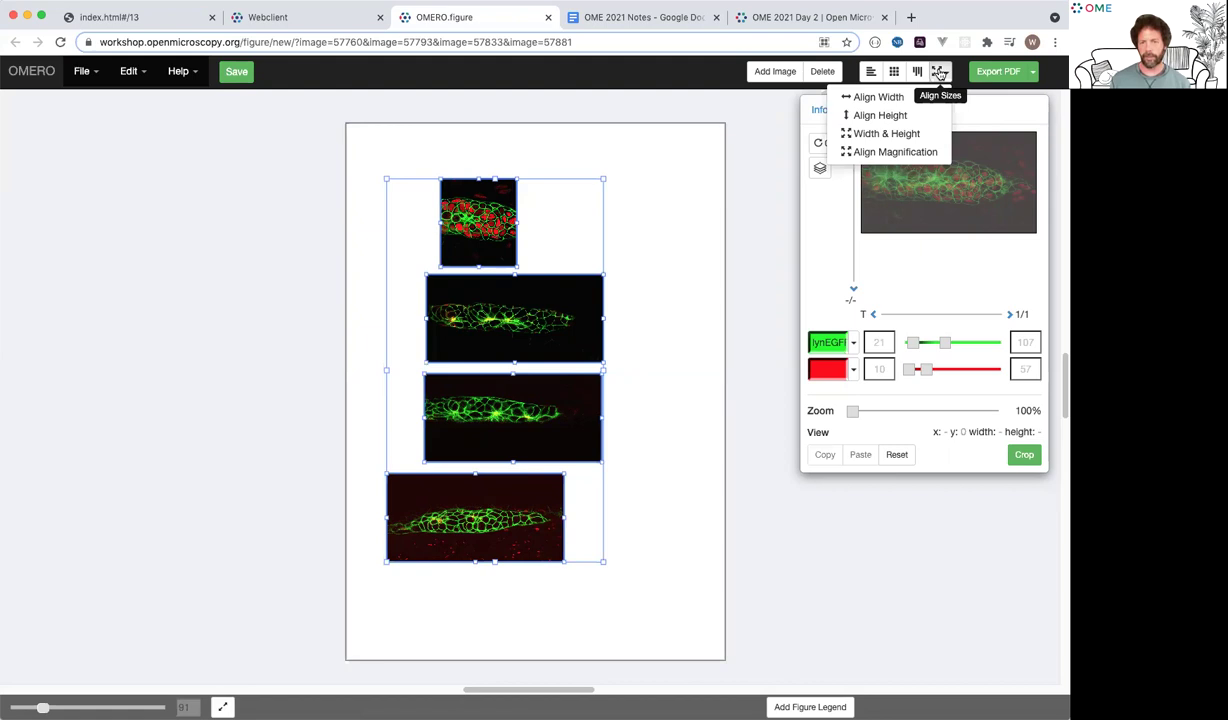
pyautogui.click(904, 134)
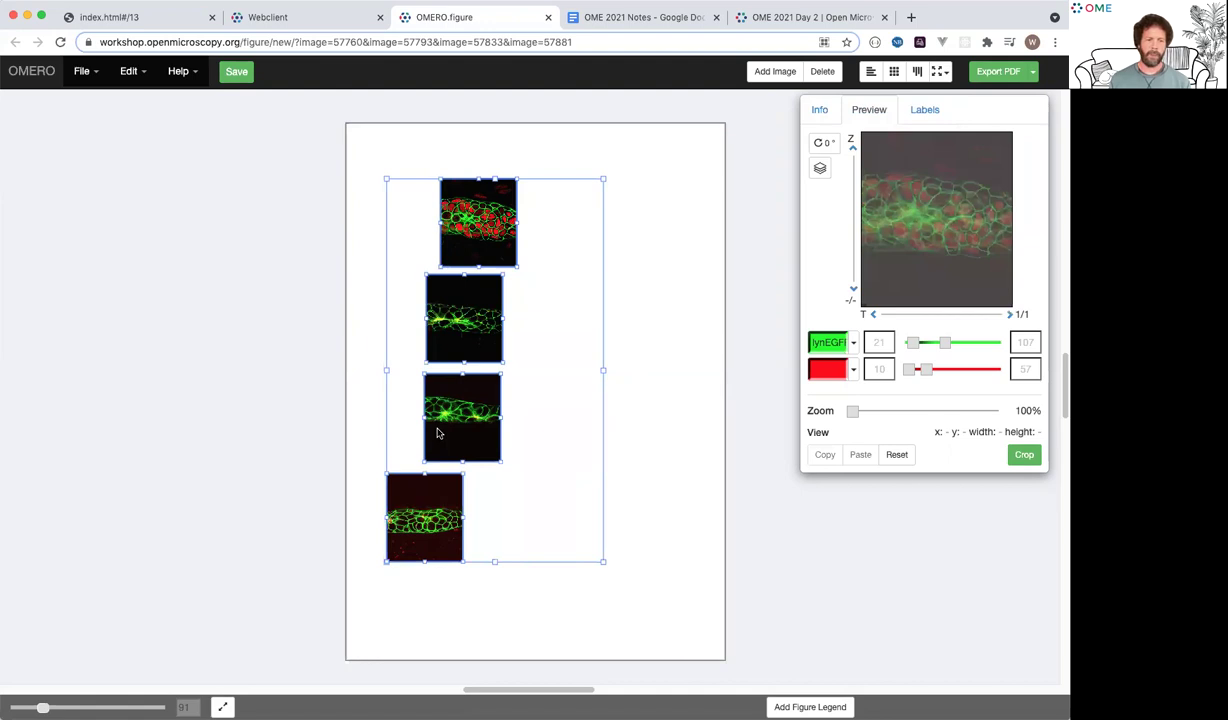
# - Shift the four panels together toward the page centre and arrange them into an evenly spaced grid column
pyautogui.moveTo(437, 487); pyautogui.dragTo(452, 510)
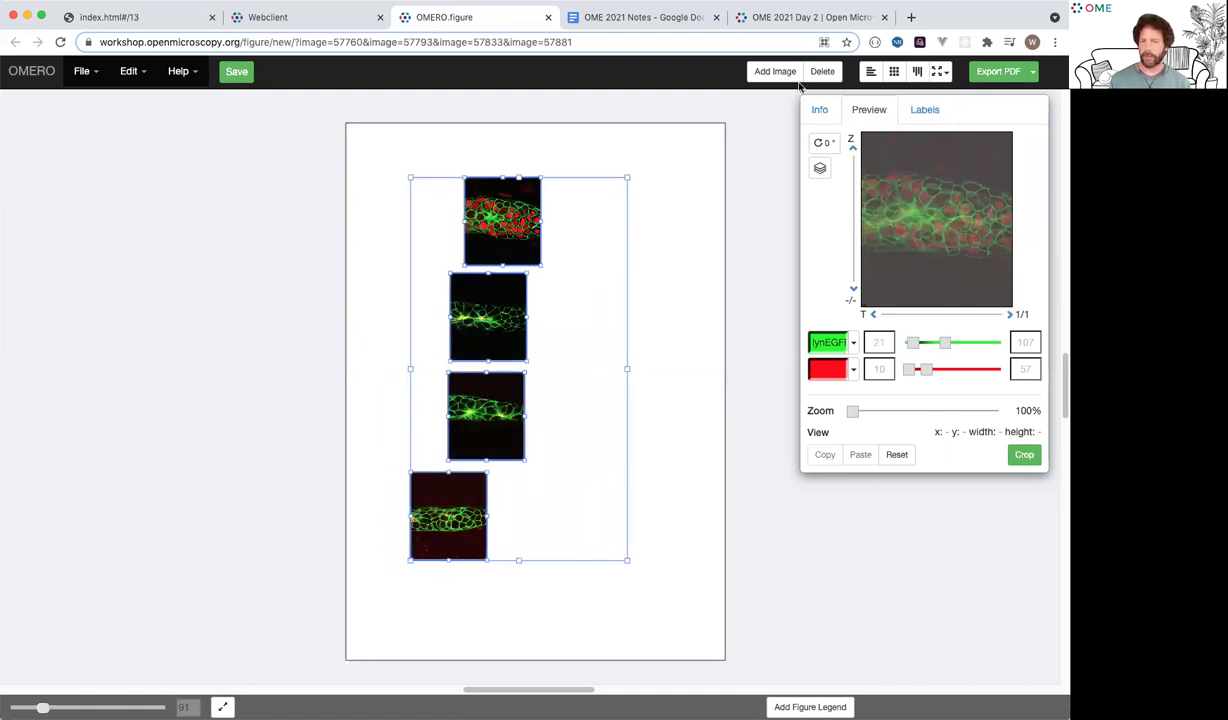
pyautogui.click(894, 72)
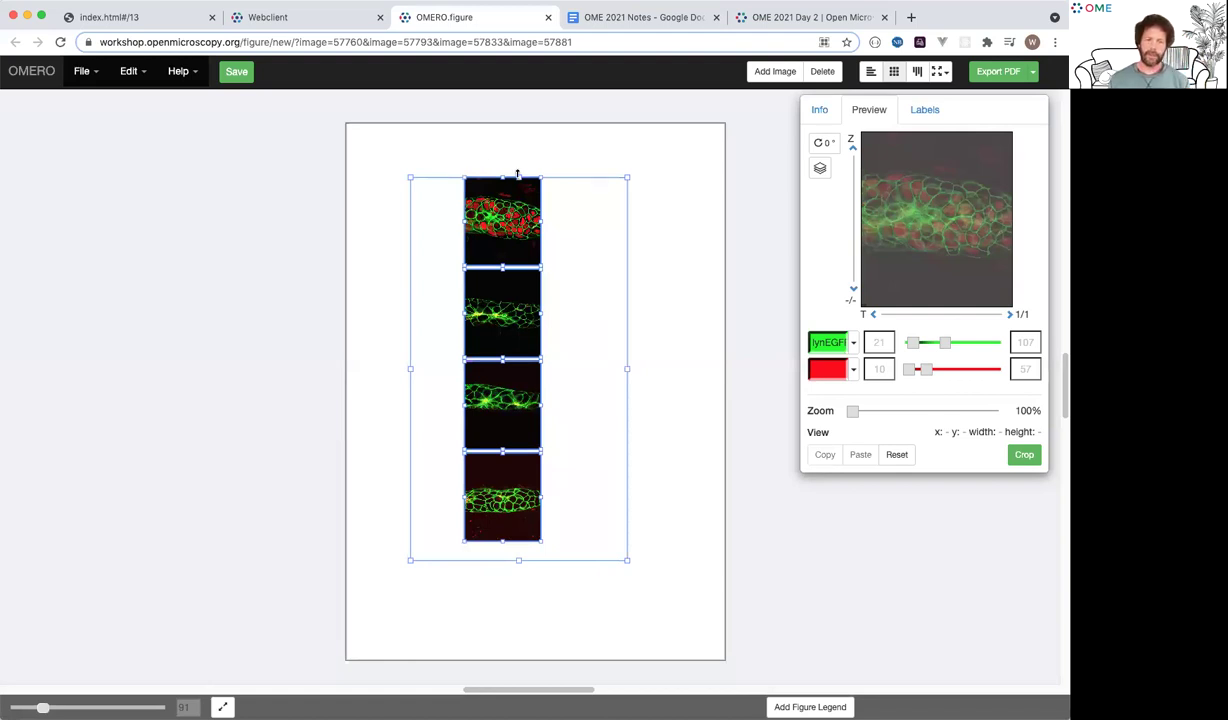
pyautogui.click(455, 181)
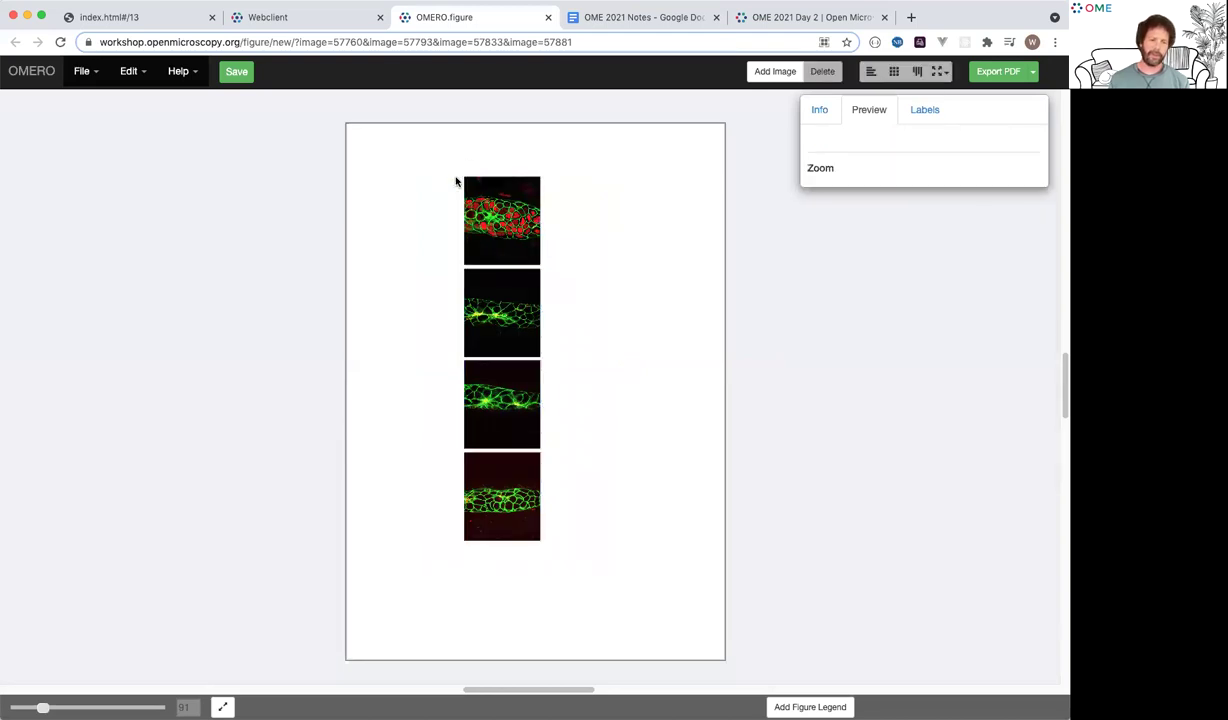
# - Shrink the column of four panels proportionally and move it near the page's left edge
pyautogui.moveTo(432, 160); pyautogui.dragTo(517, 300)
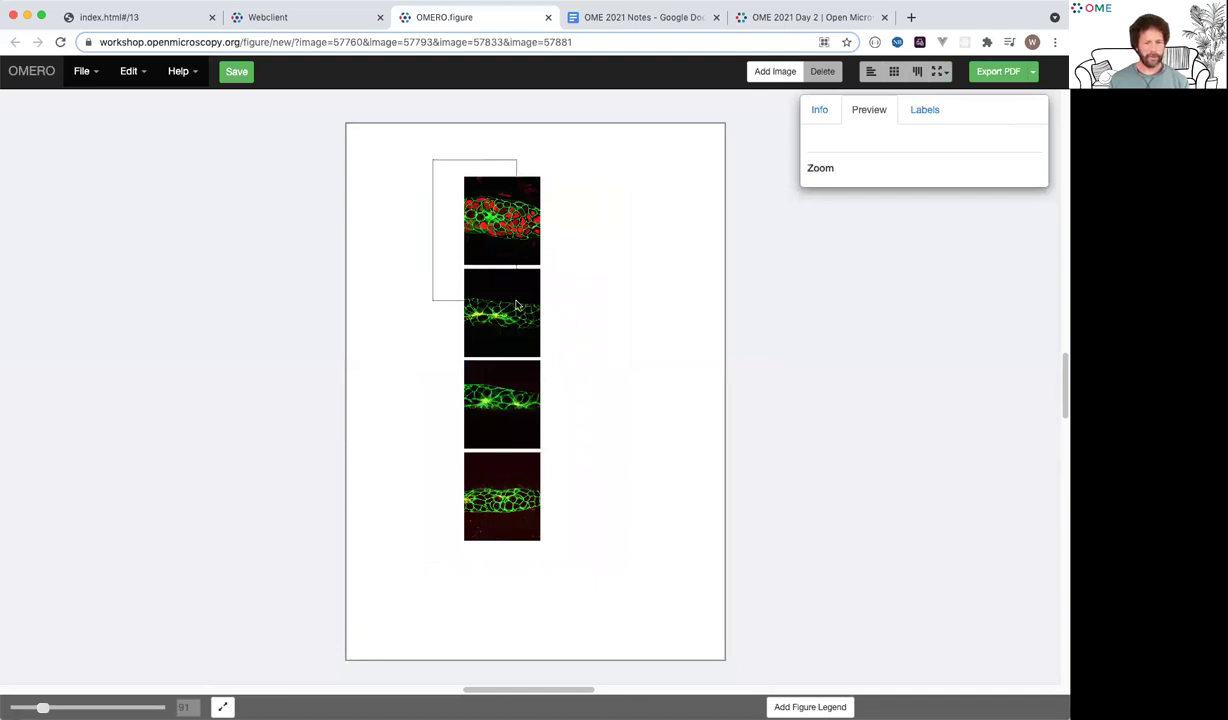
pyautogui.moveTo(517, 300); pyautogui.dragTo(540, 541)
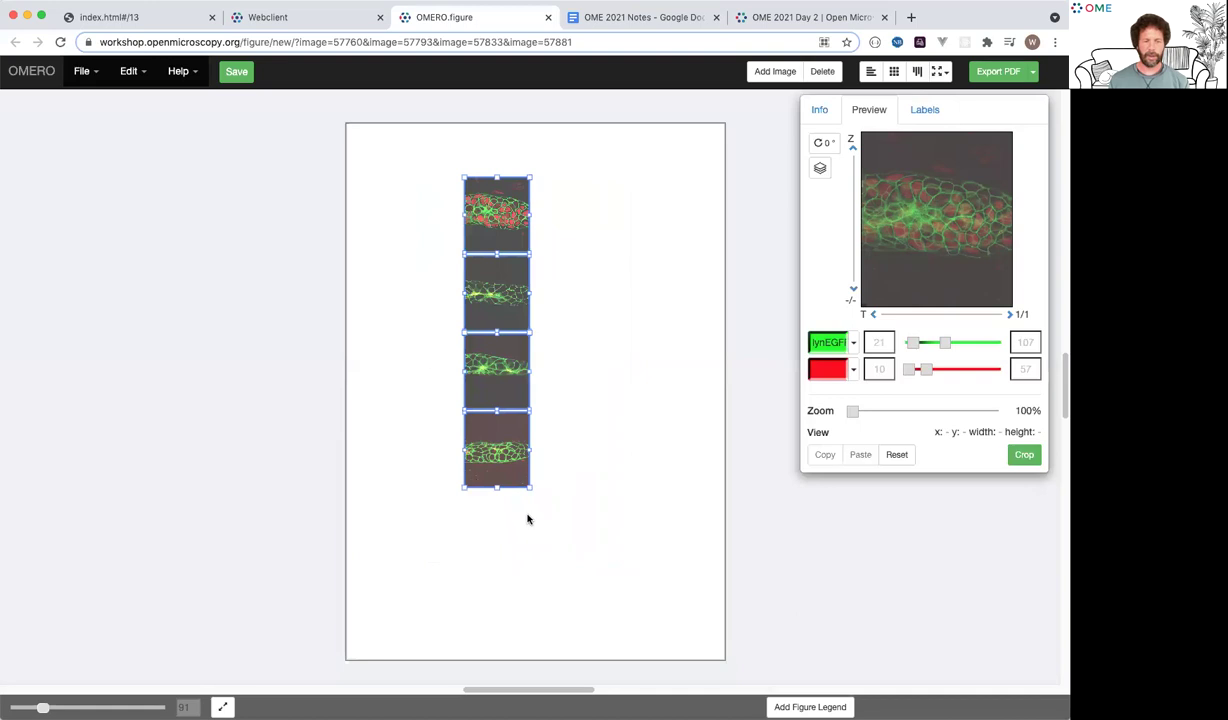
pyautogui.moveTo(492, 362); pyautogui.dragTo(421, 358)
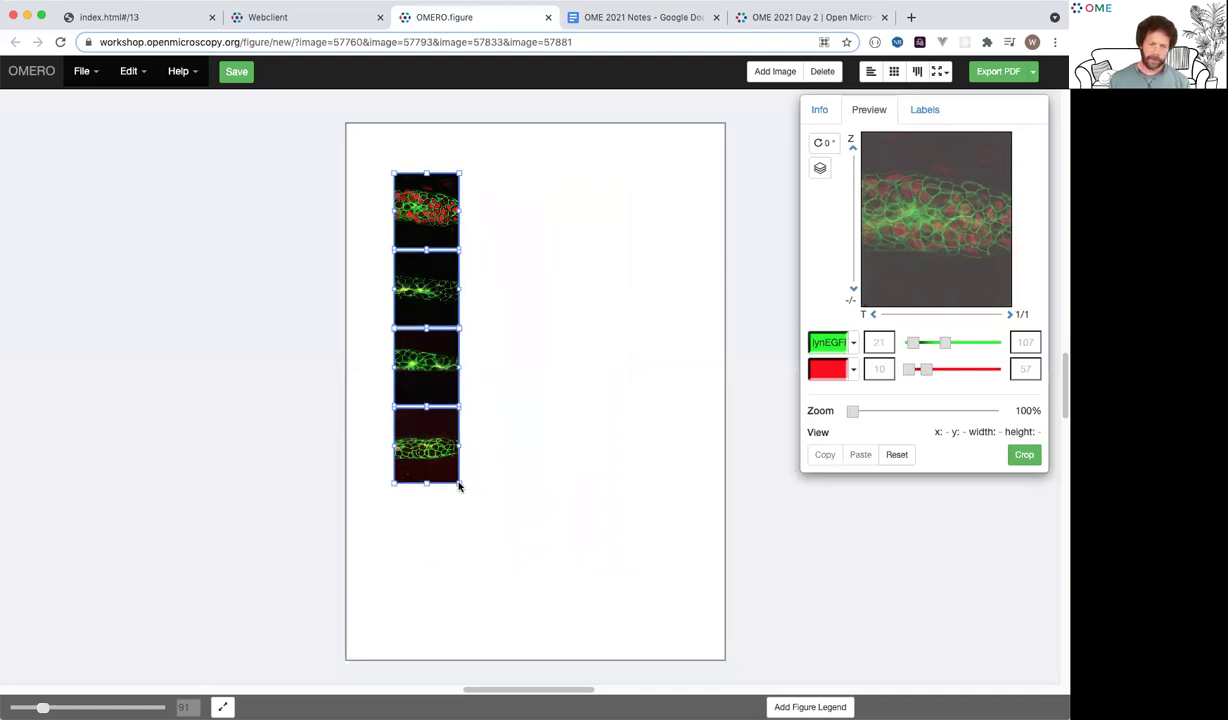
pyautogui.moveTo(459, 485); pyautogui.dragTo(453, 447)
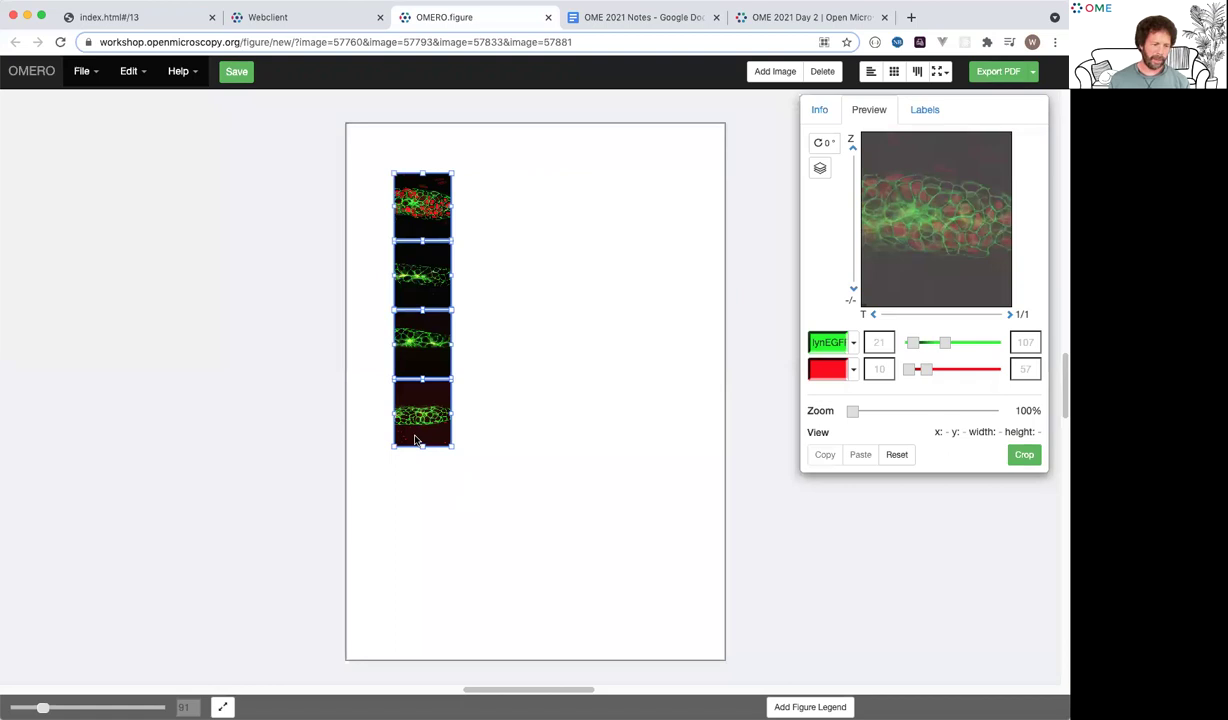
# - Copy the column of four panels and paste it twice to make three adjacent columns
pyautogui.click(44, 707)
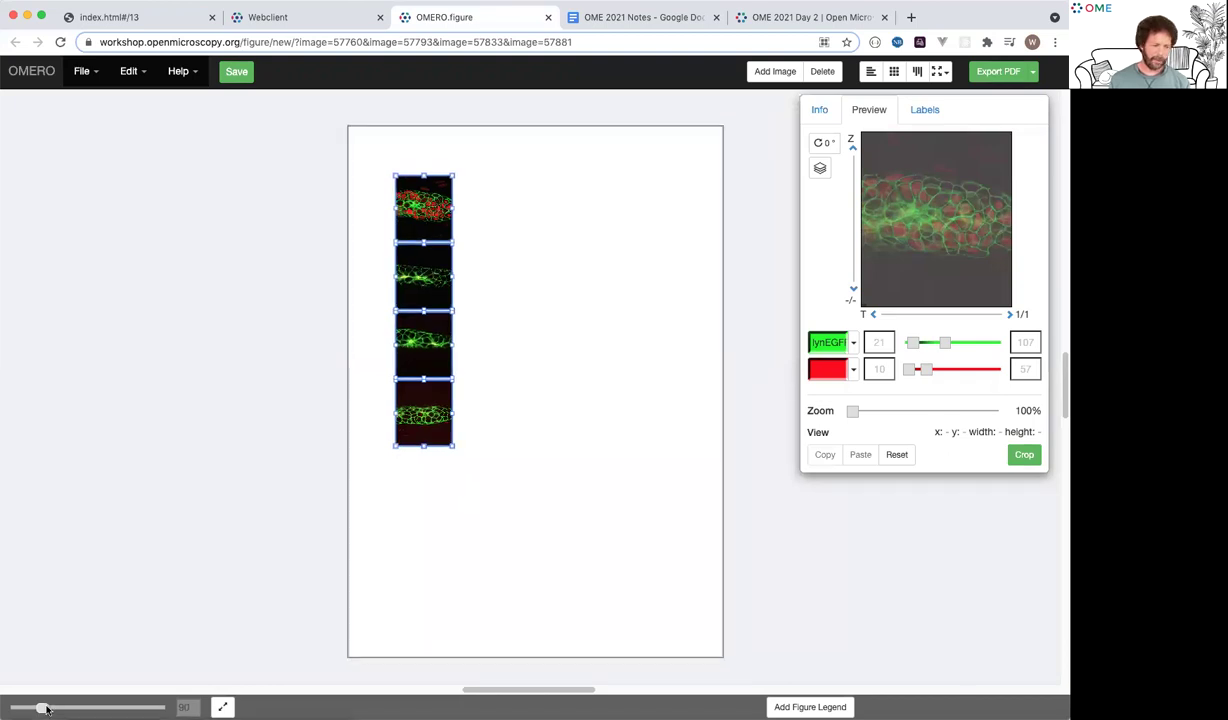
pyautogui.moveTo(44, 707); pyautogui.dragTo(65, 708)
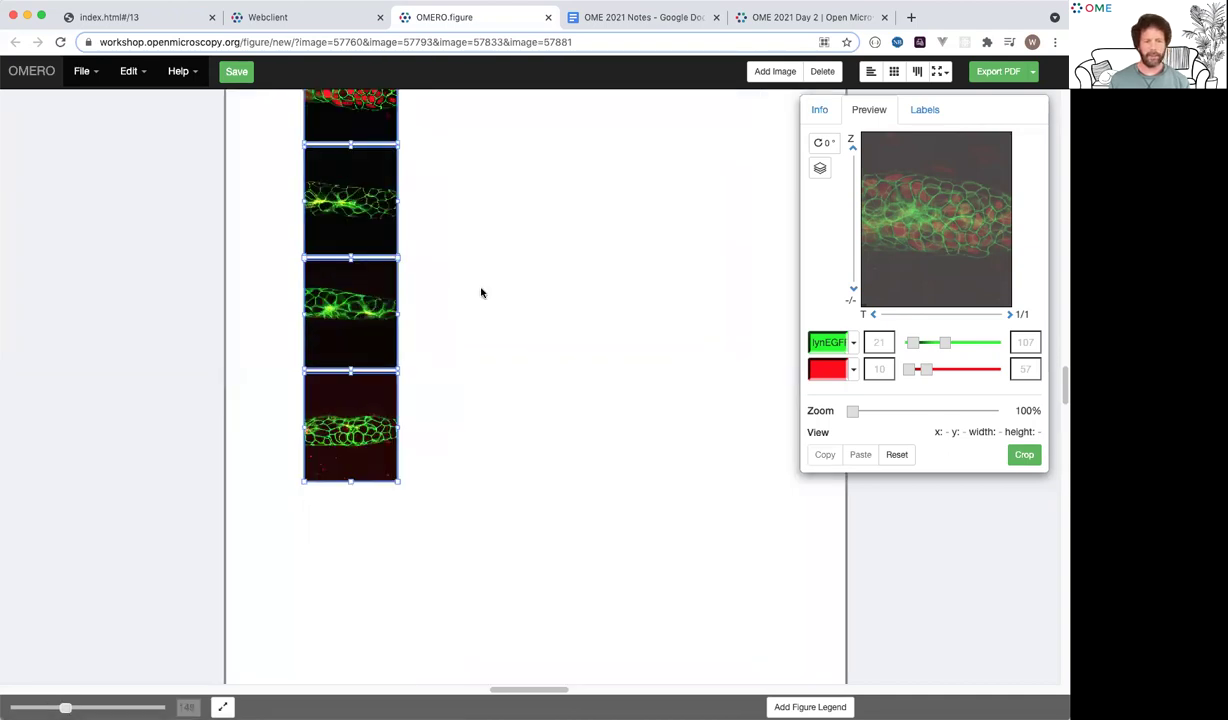
pyautogui.scroll(2, 481, 293)
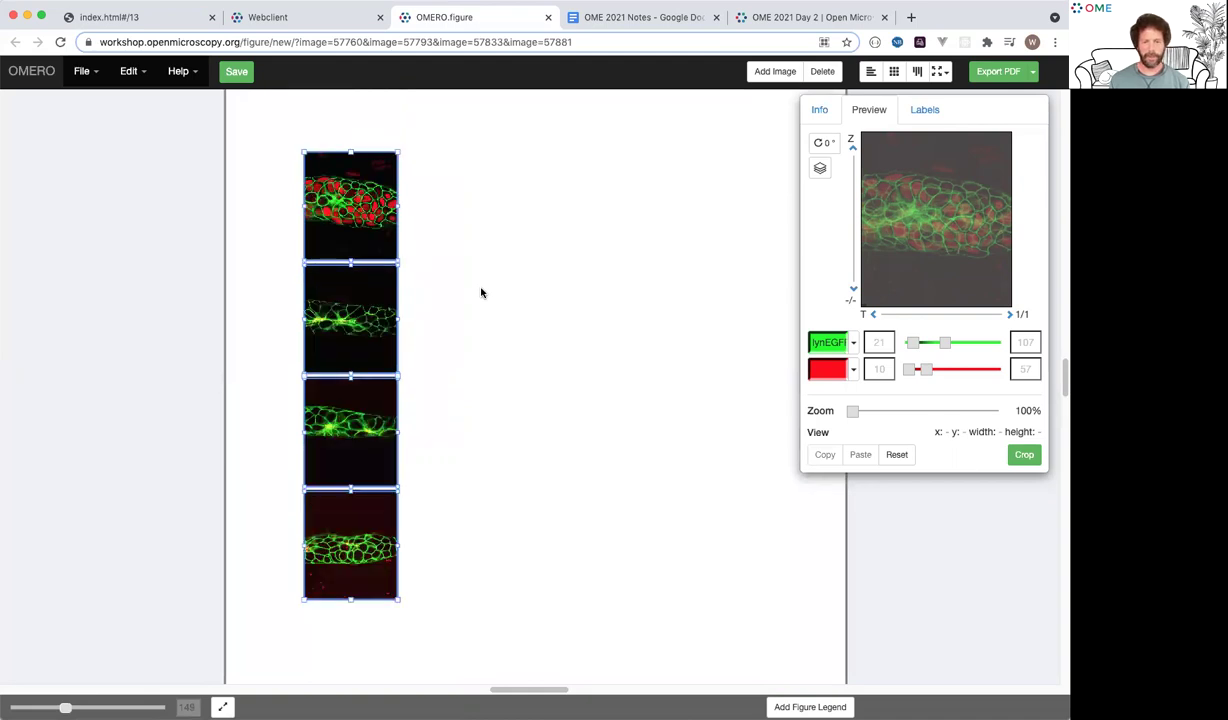
pyautogui.hscroll(2, 481, 293)
pyautogui.hscroll(2, 299, 262)
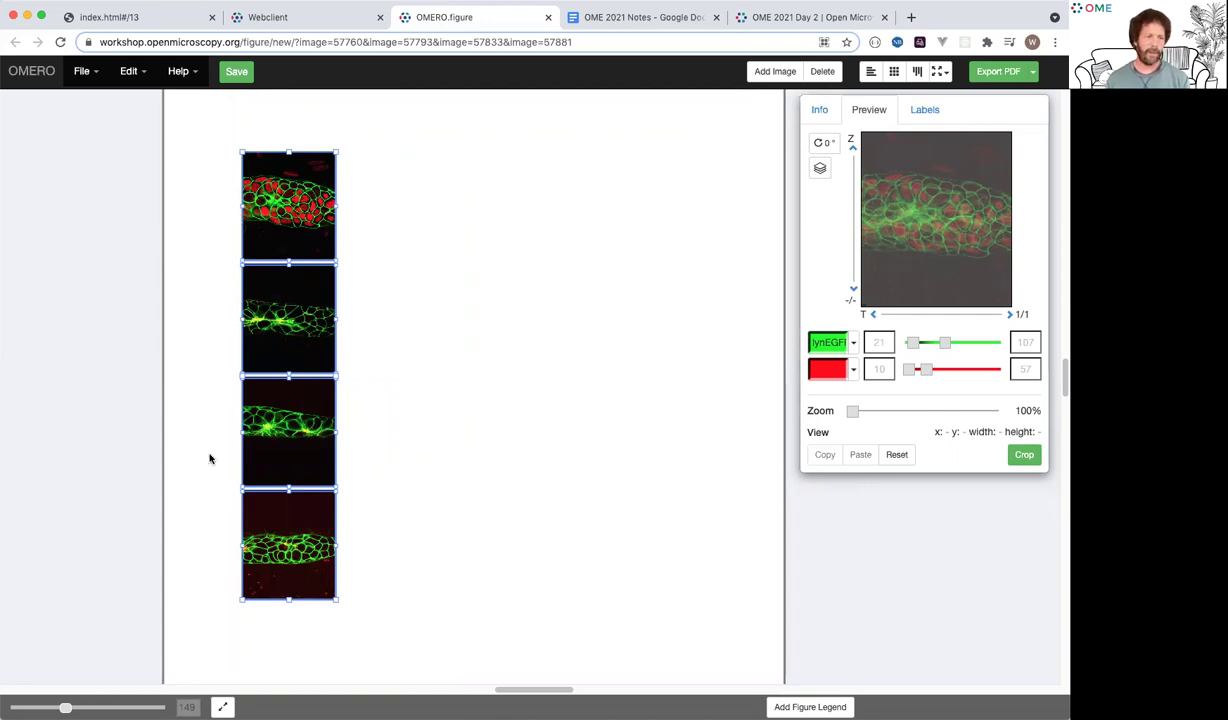
pyautogui.click(184, 156)
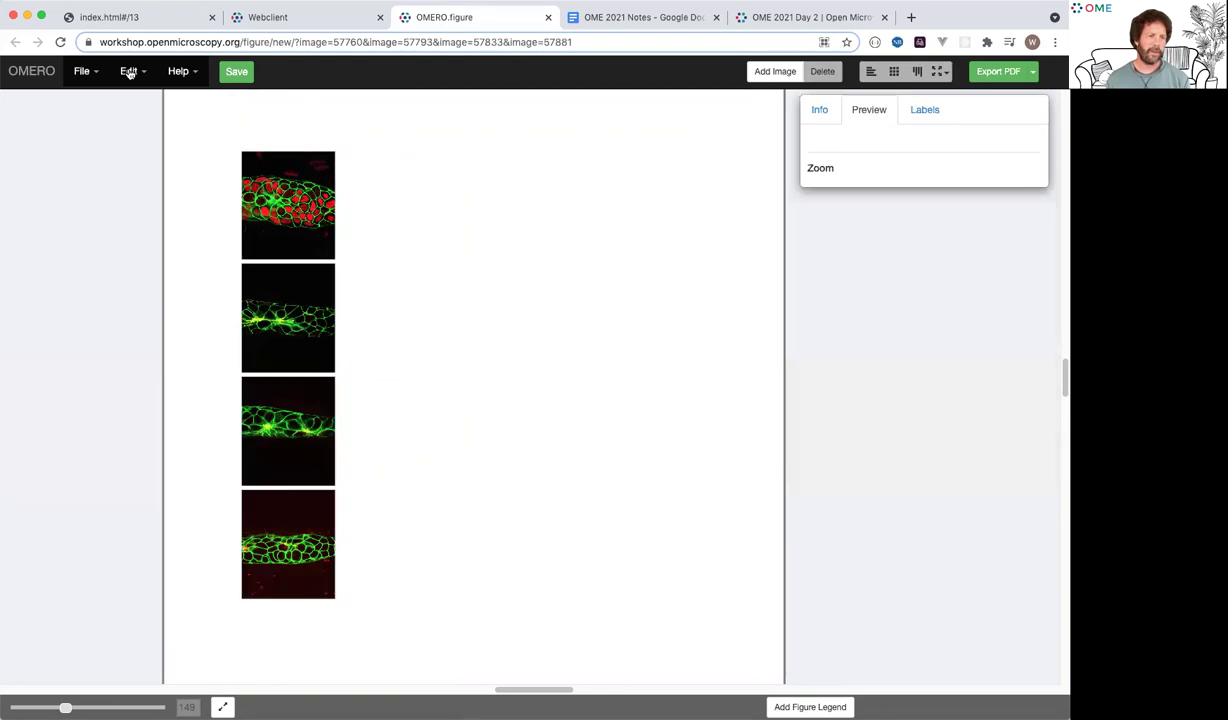
pyautogui.click(129, 72)
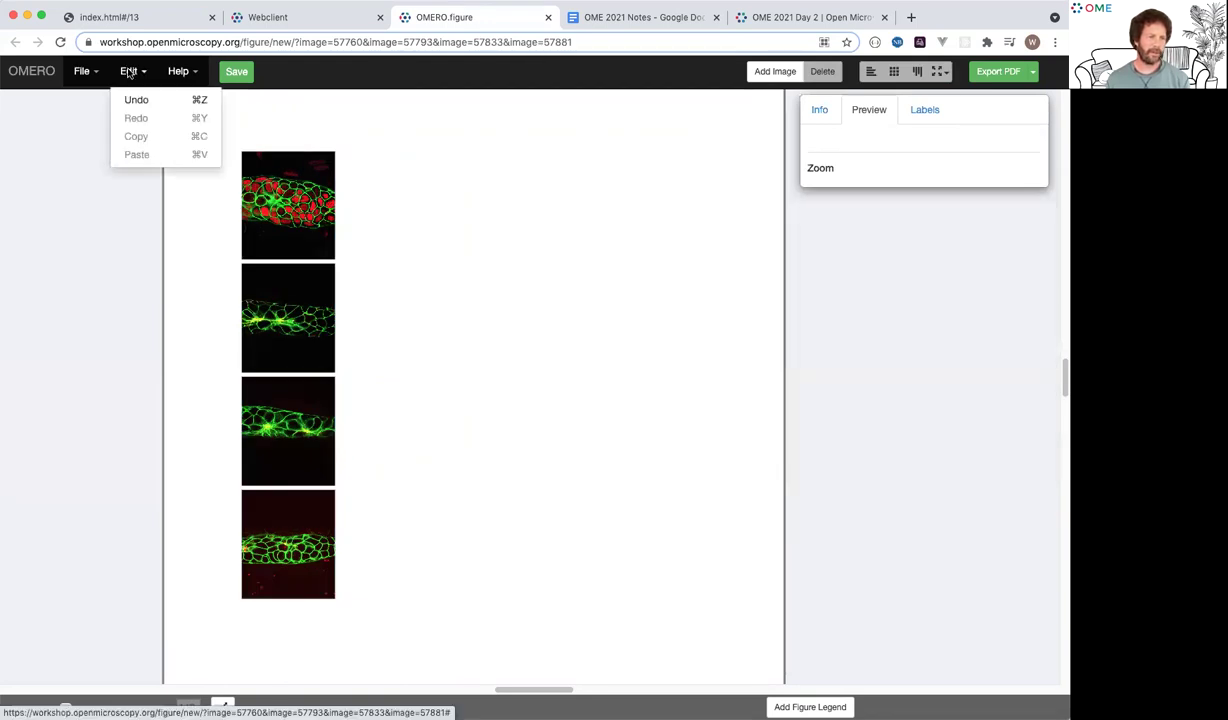
pyautogui.click(129, 72)
pyautogui.moveTo(267, 508); pyautogui.dragTo(207, 215)
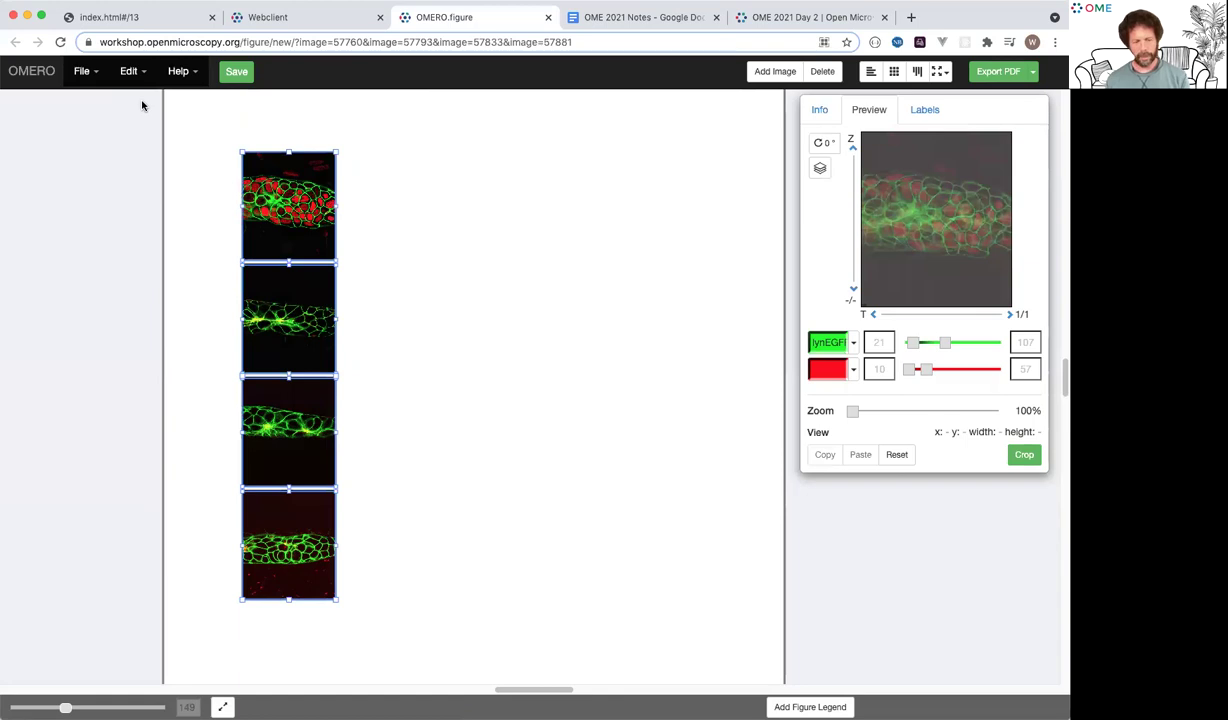
pyautogui.press('super+v')
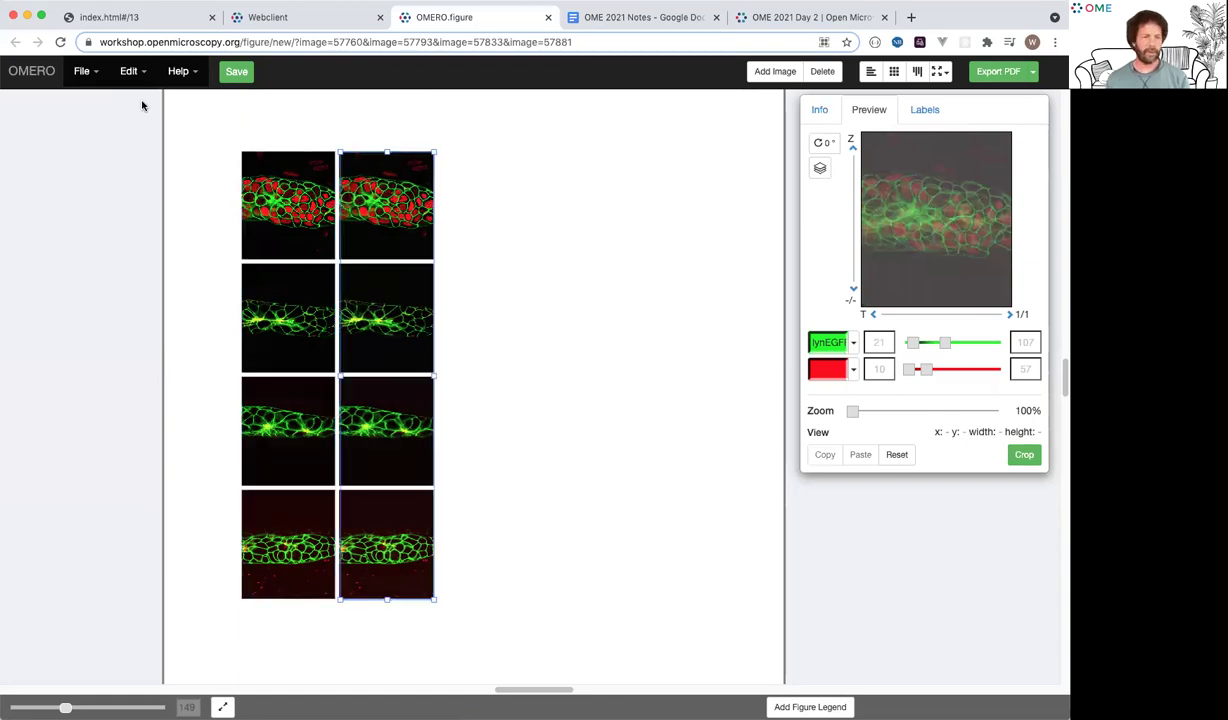
pyautogui.press('super+v')
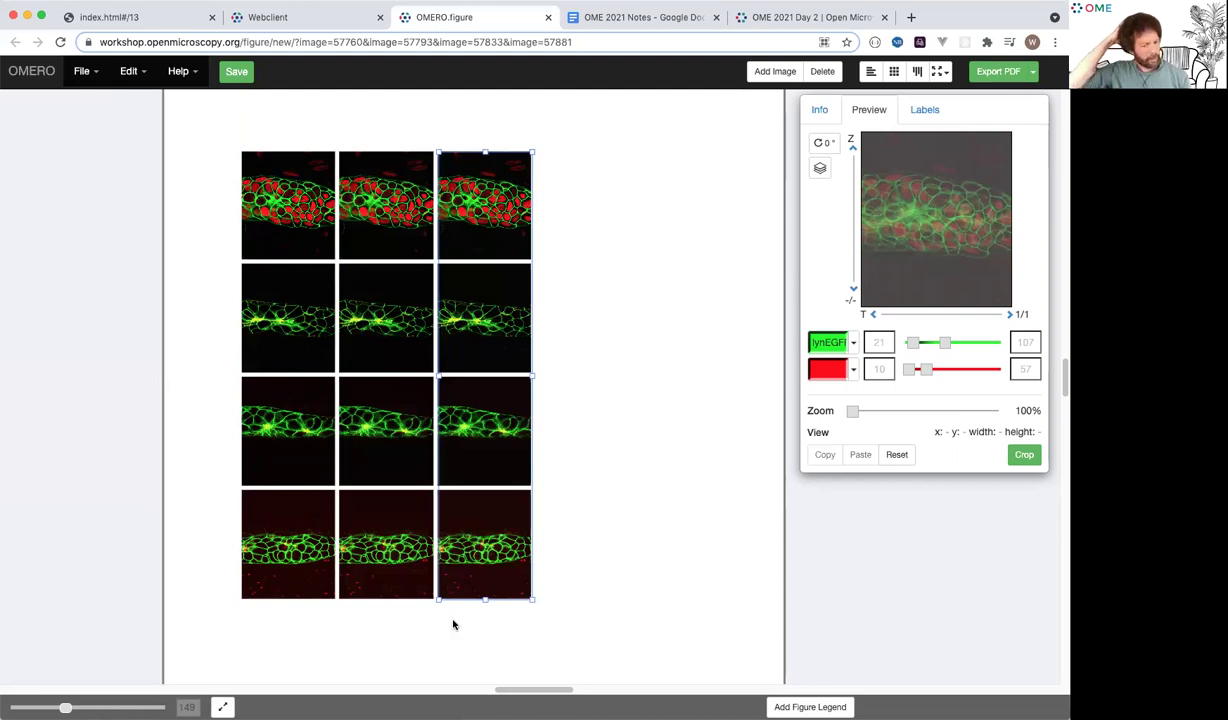
# - Set the Z section of the first panel in the top row to 90 and turn off its red channel
pyautogui.scroll(1, 453, 625)
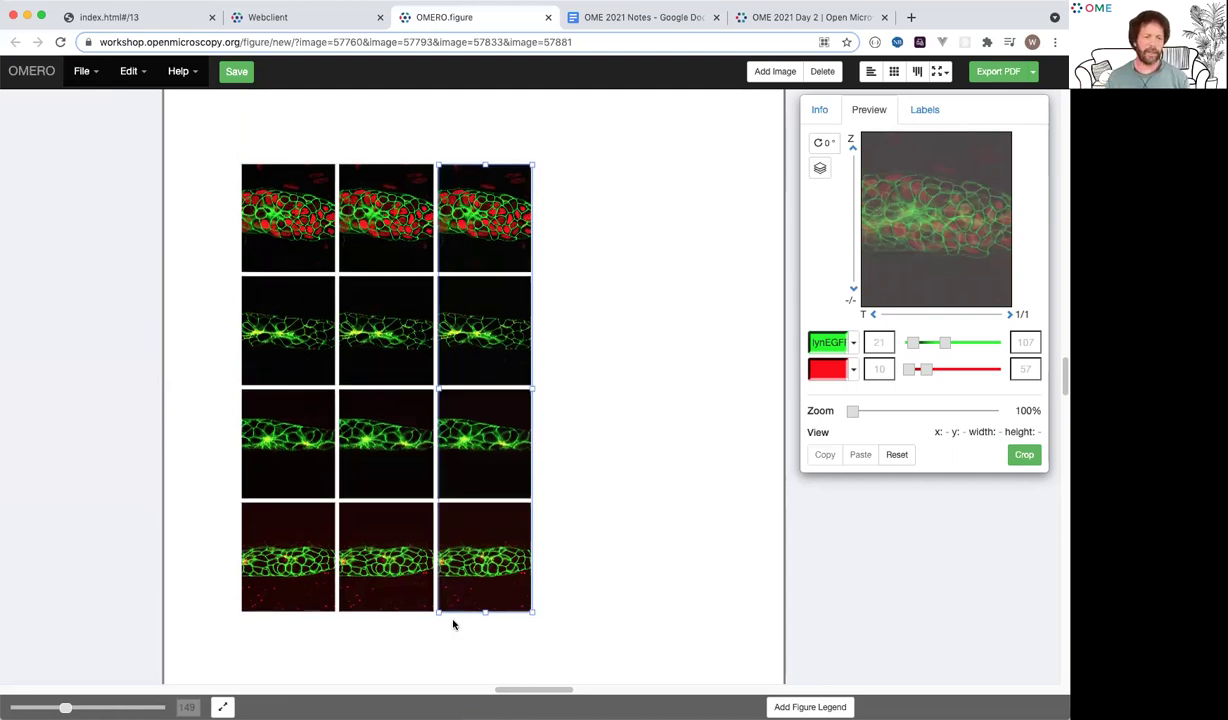
pyautogui.click(453, 625)
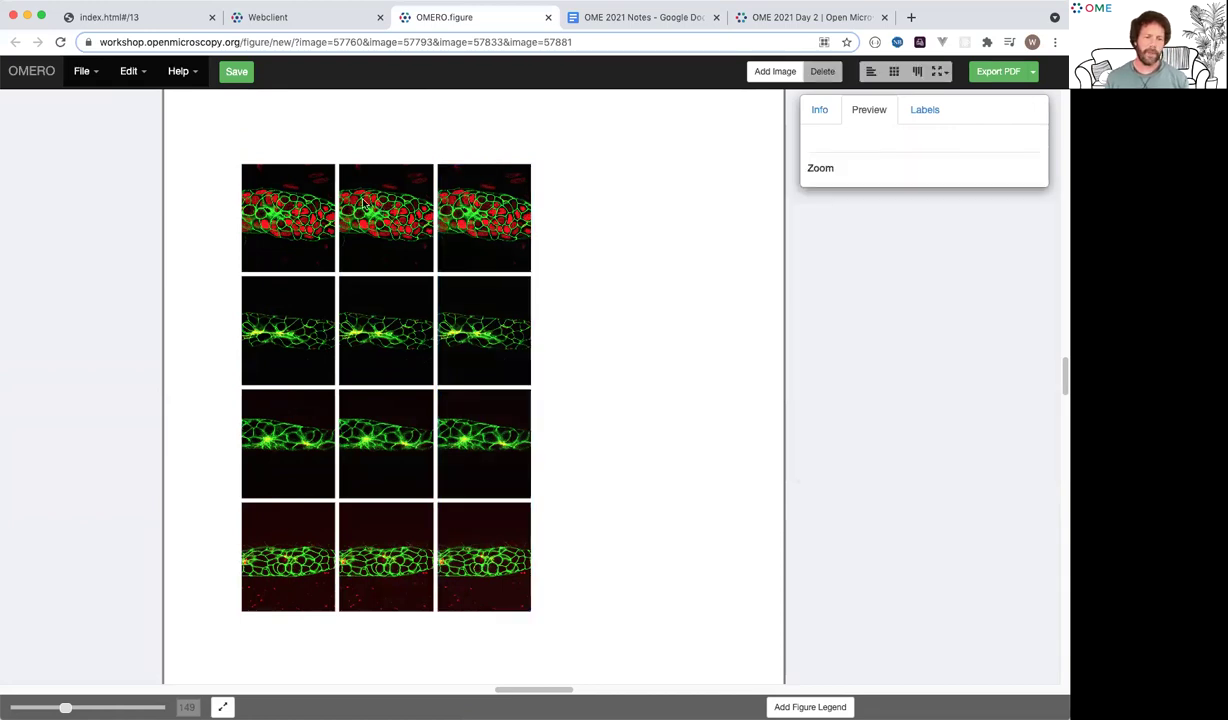
pyautogui.hscroll(-2, 380, 226)
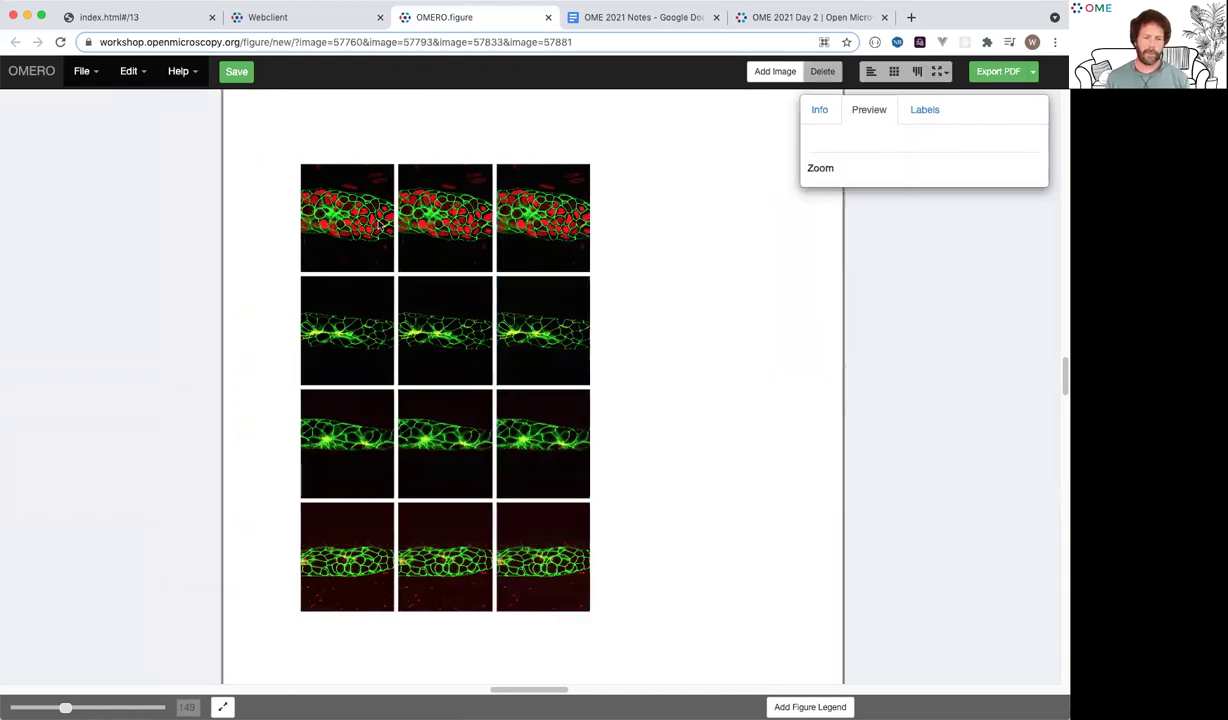
pyautogui.click(318, 205)
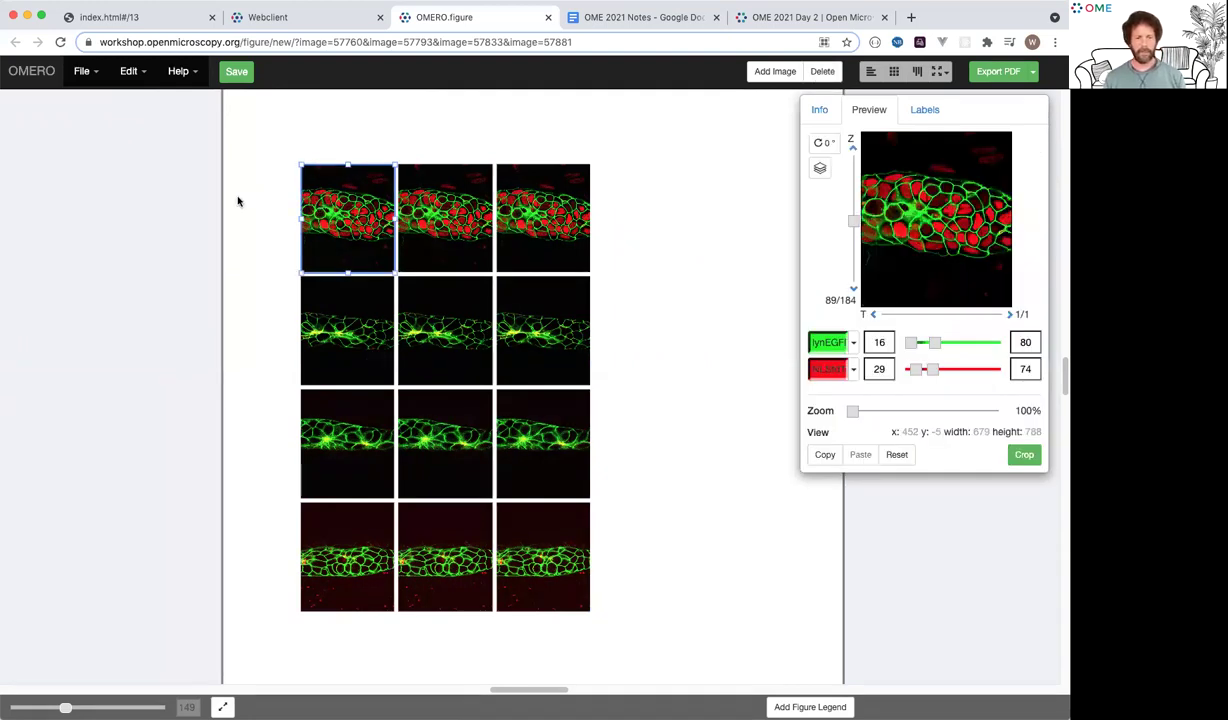
pyautogui.moveTo(240, 198); pyautogui.dragTo(522, 230)
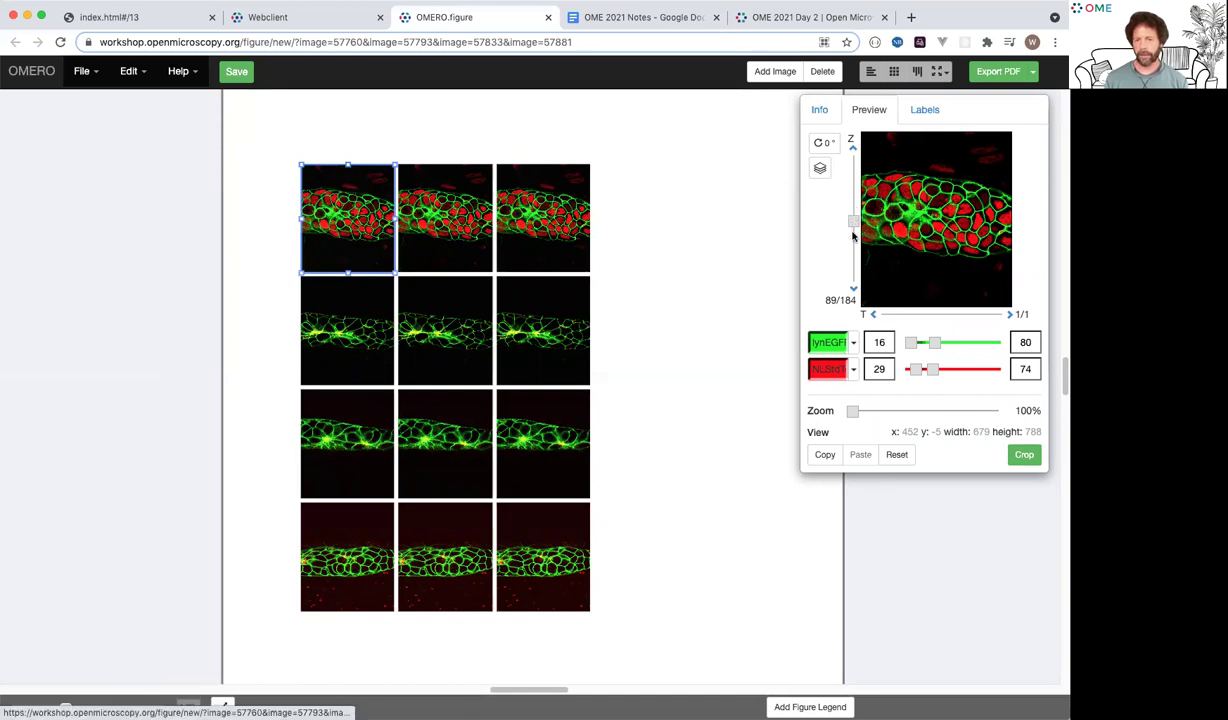
pyautogui.moveTo(852, 224); pyautogui.dragTo(851, 227)
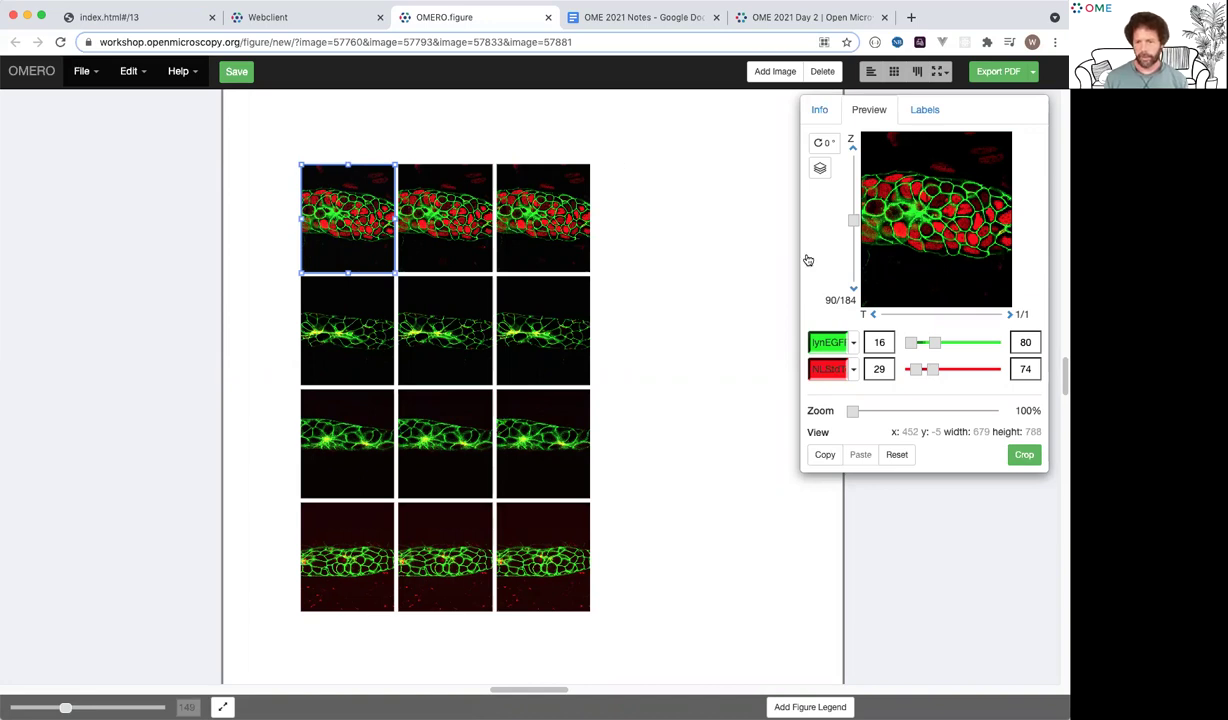
pyautogui.click(828, 372)
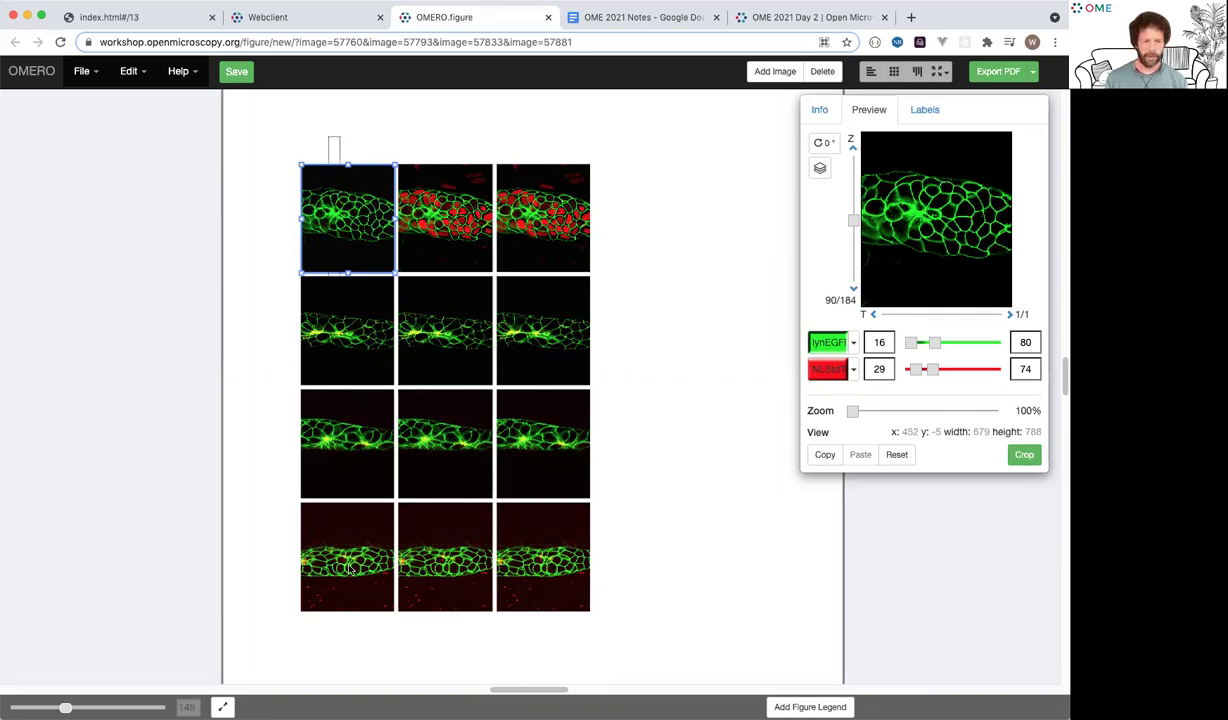
# - Turn off the green lynEGFP channel in the first column of panels and the red channel in the middle column
pyautogui.moveTo(350, 568); pyautogui.dragTo(340, 550)
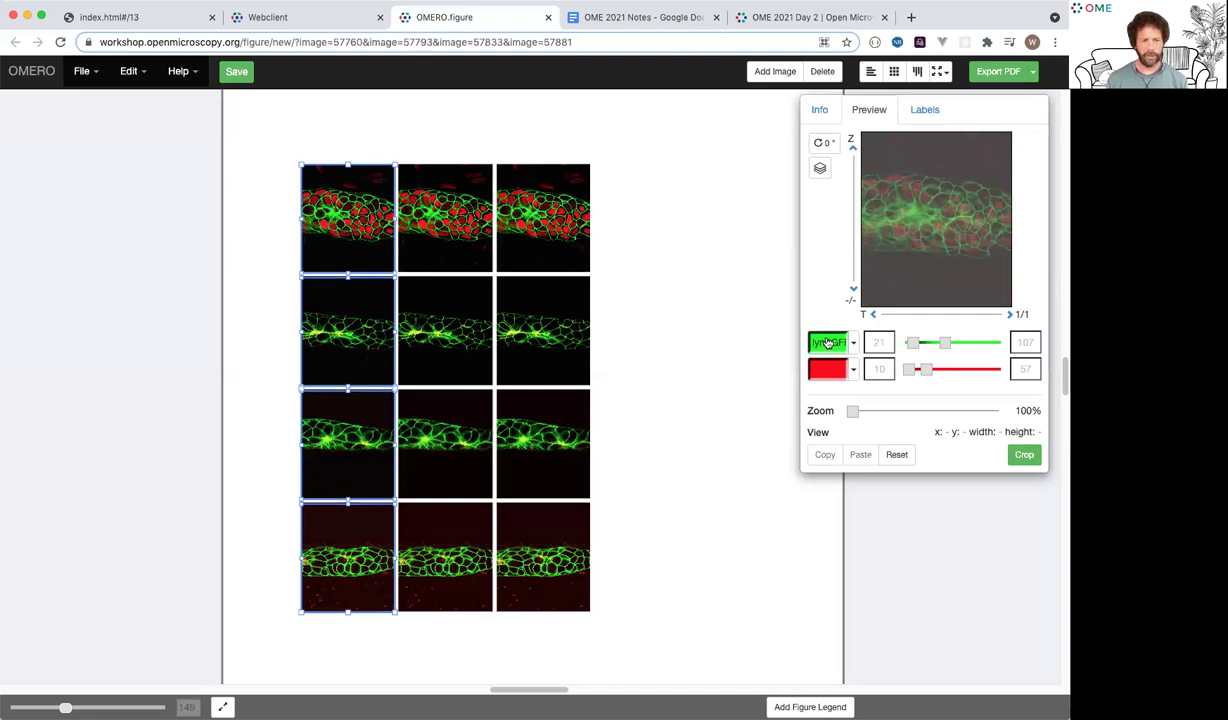
pyautogui.click(827, 342)
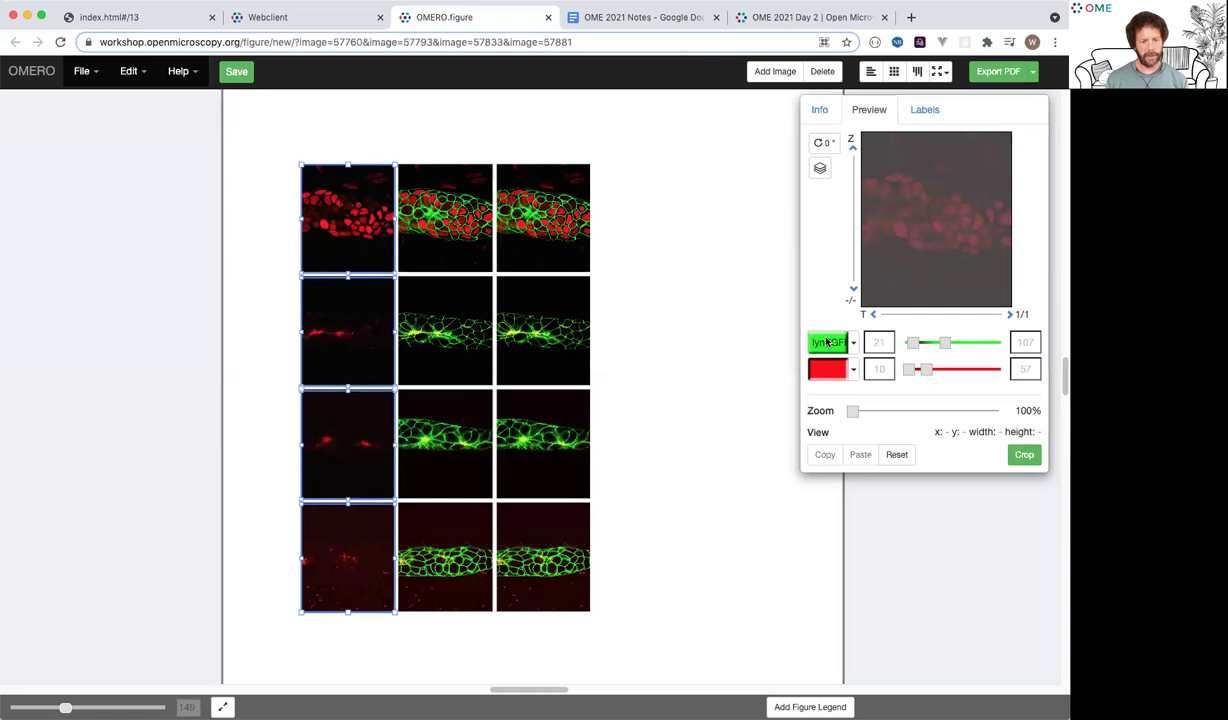
pyautogui.moveTo(436, 132); pyautogui.dragTo(425, 460)
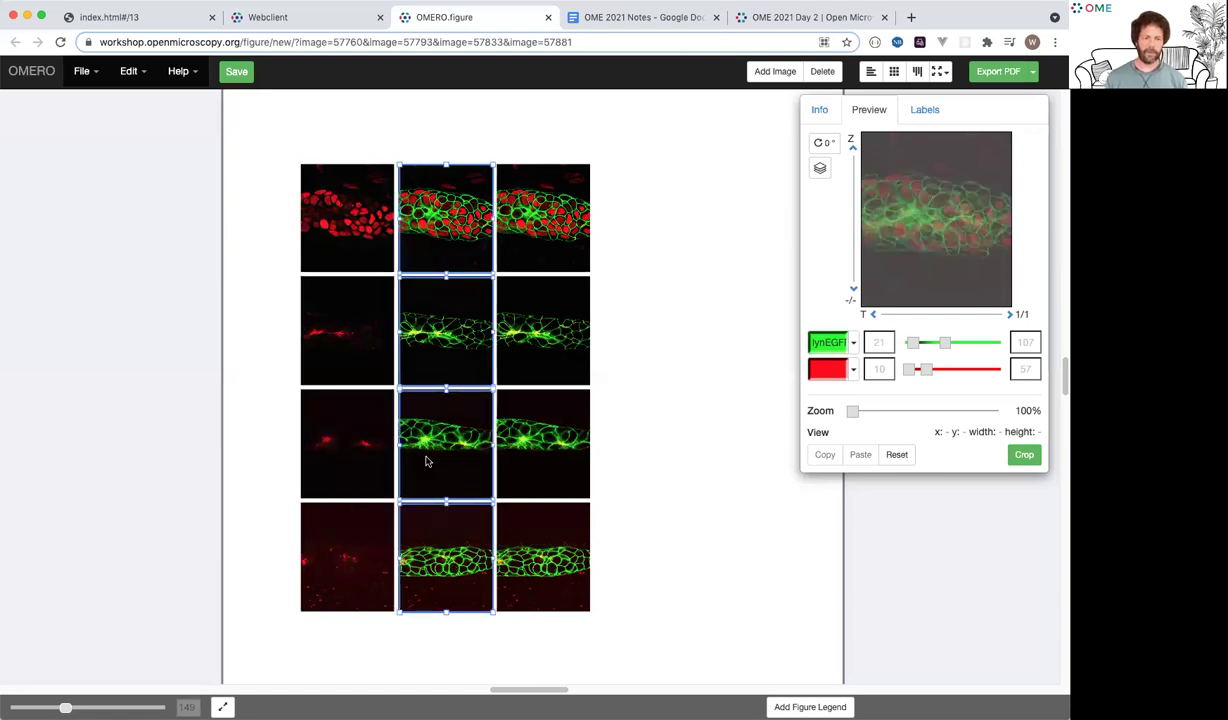
pyautogui.click(828, 371)
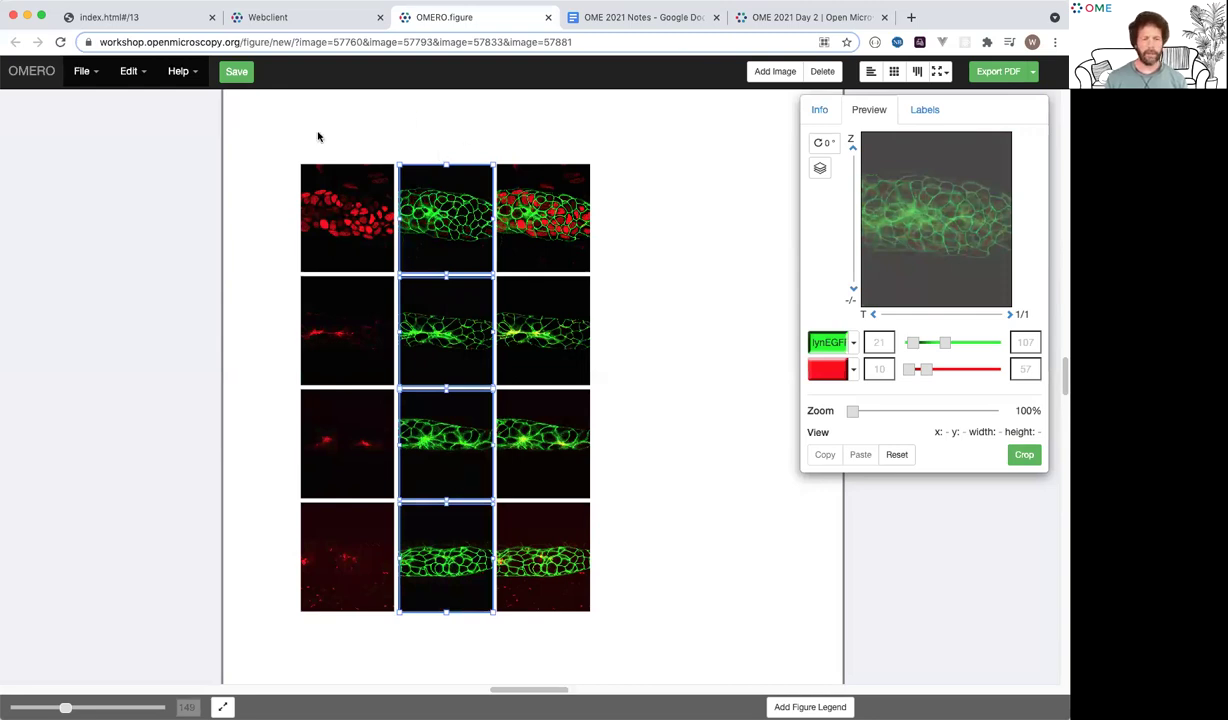
# - Select all the panels in the three columns and change their red channel's colour to magenta
pyautogui.moveTo(318, 137); pyautogui.dragTo(513, 265)
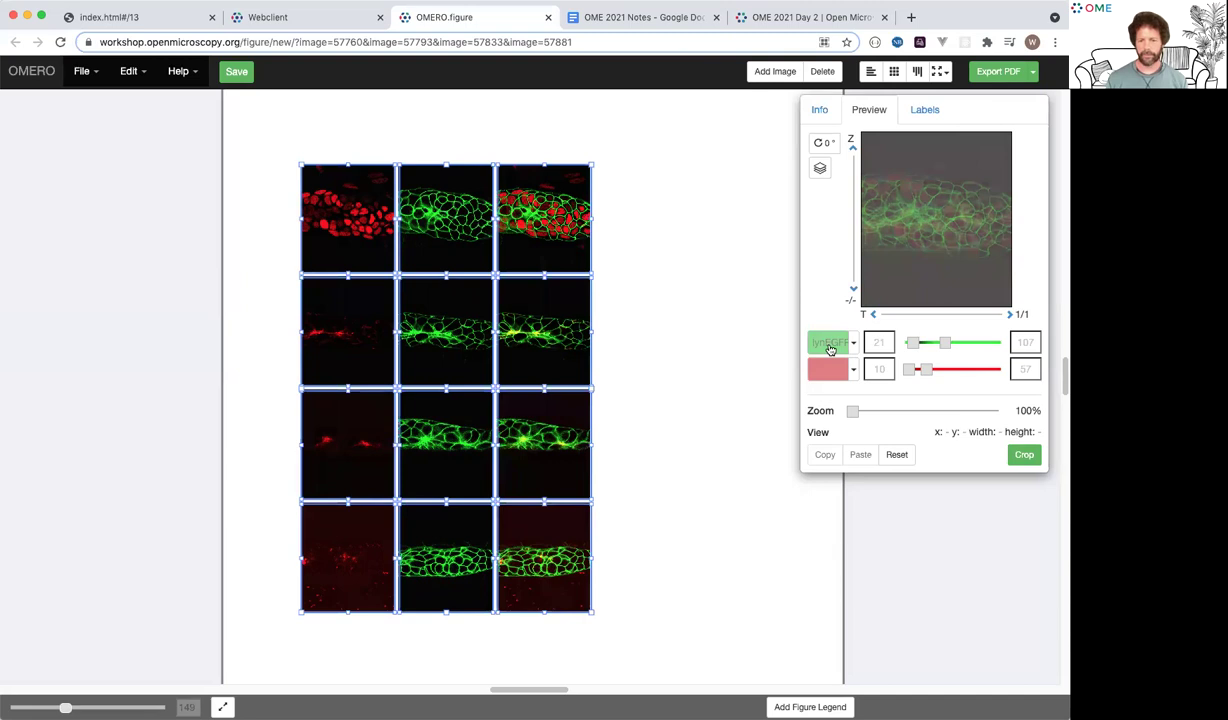
pyautogui.click(830, 345)
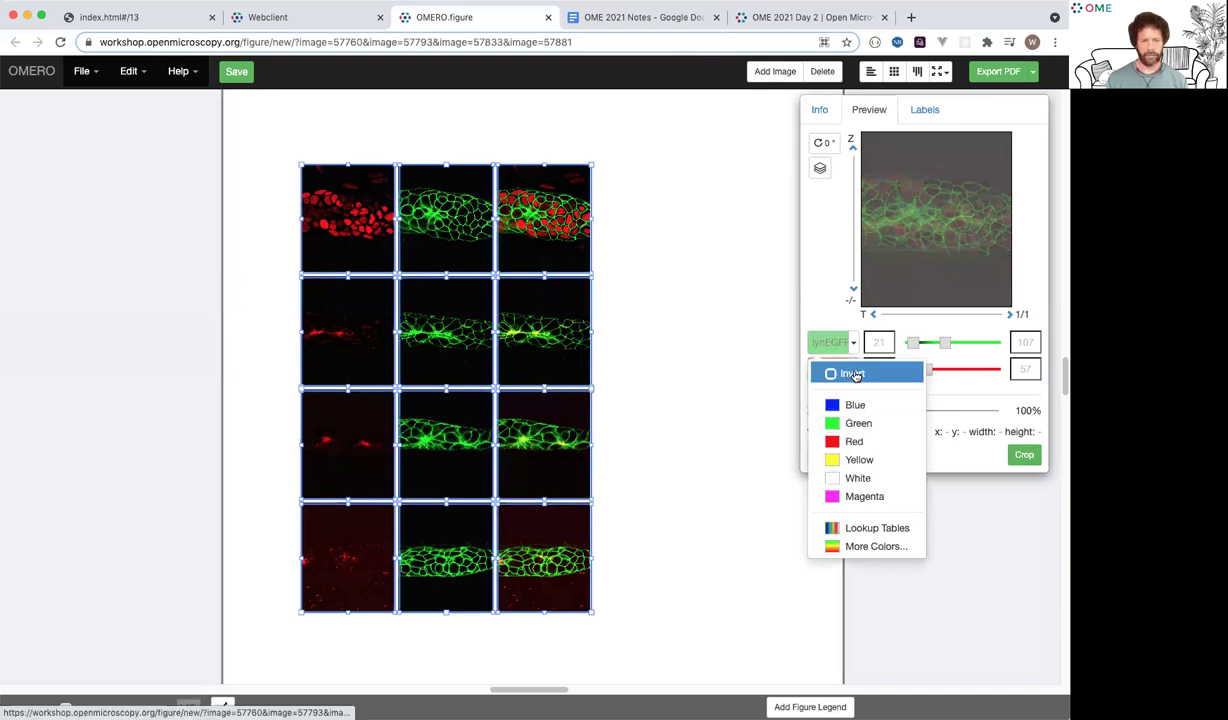
pyautogui.click(863, 496)
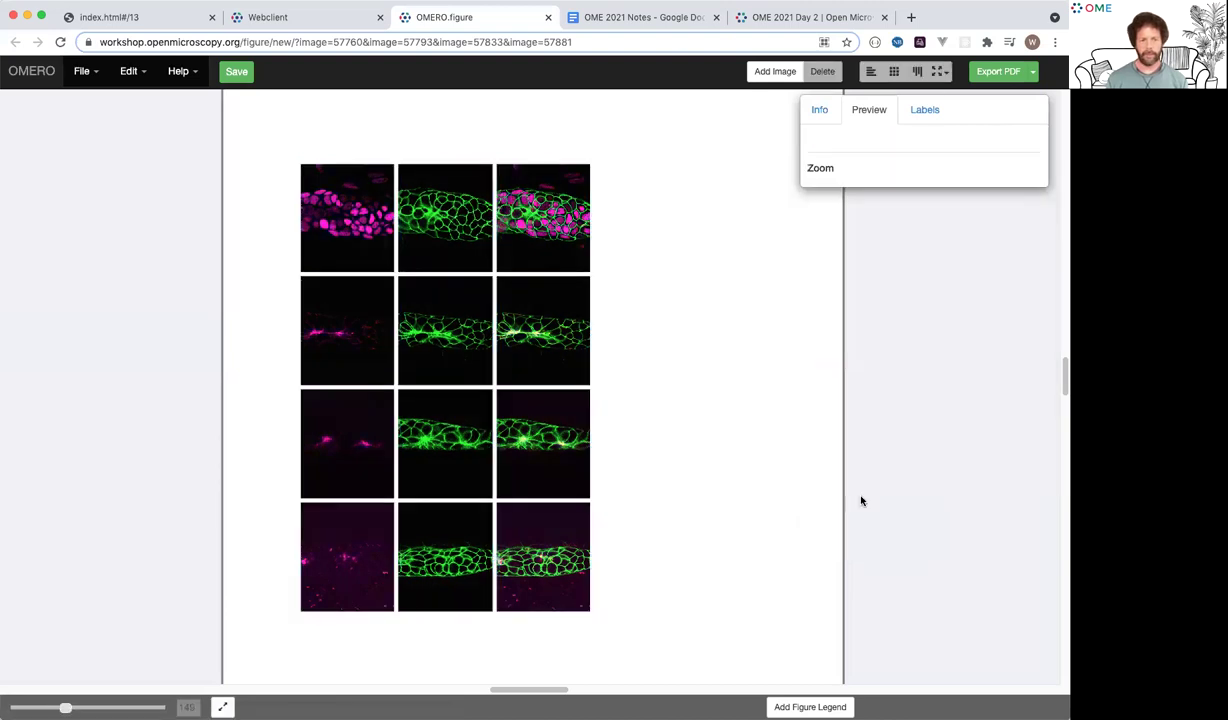
# - Select all the panels and change their second channel's colour to yellow and their lynEGFP channel's colour to magenta
pyautogui.moveTo(348, 150); pyautogui.dragTo(514, 527)
pyautogui.click(854, 372)
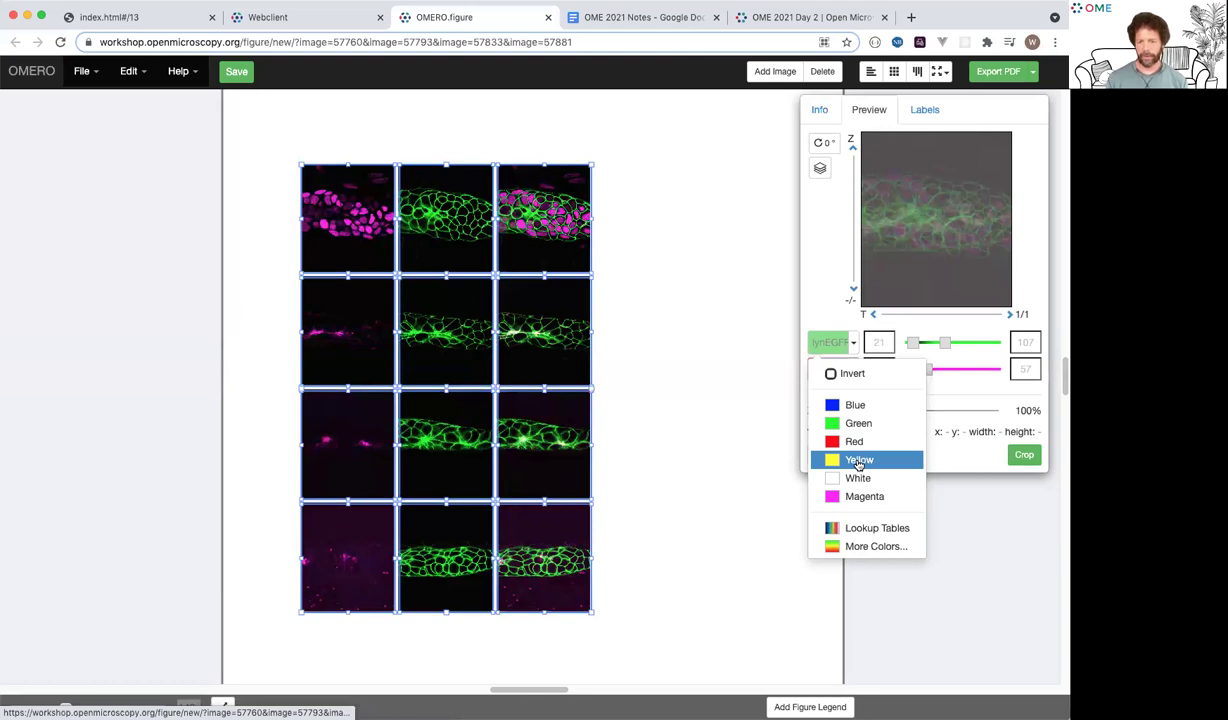
pyautogui.click(858, 461)
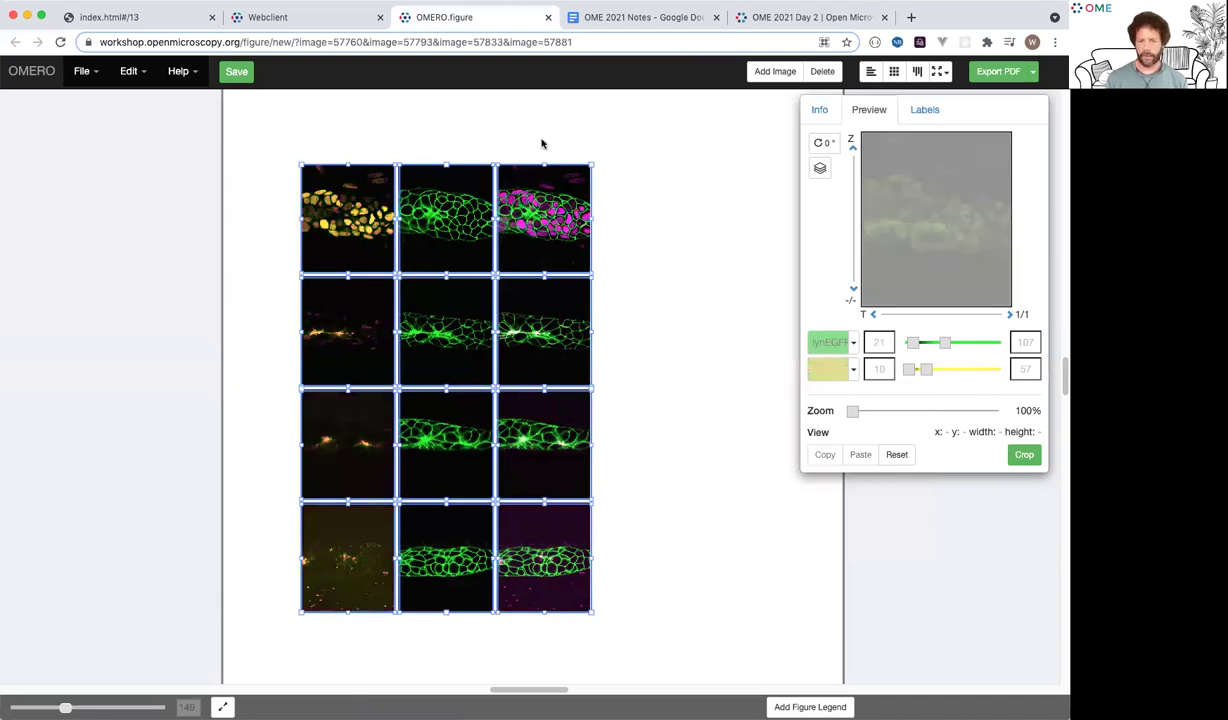
pyautogui.click(852, 343)
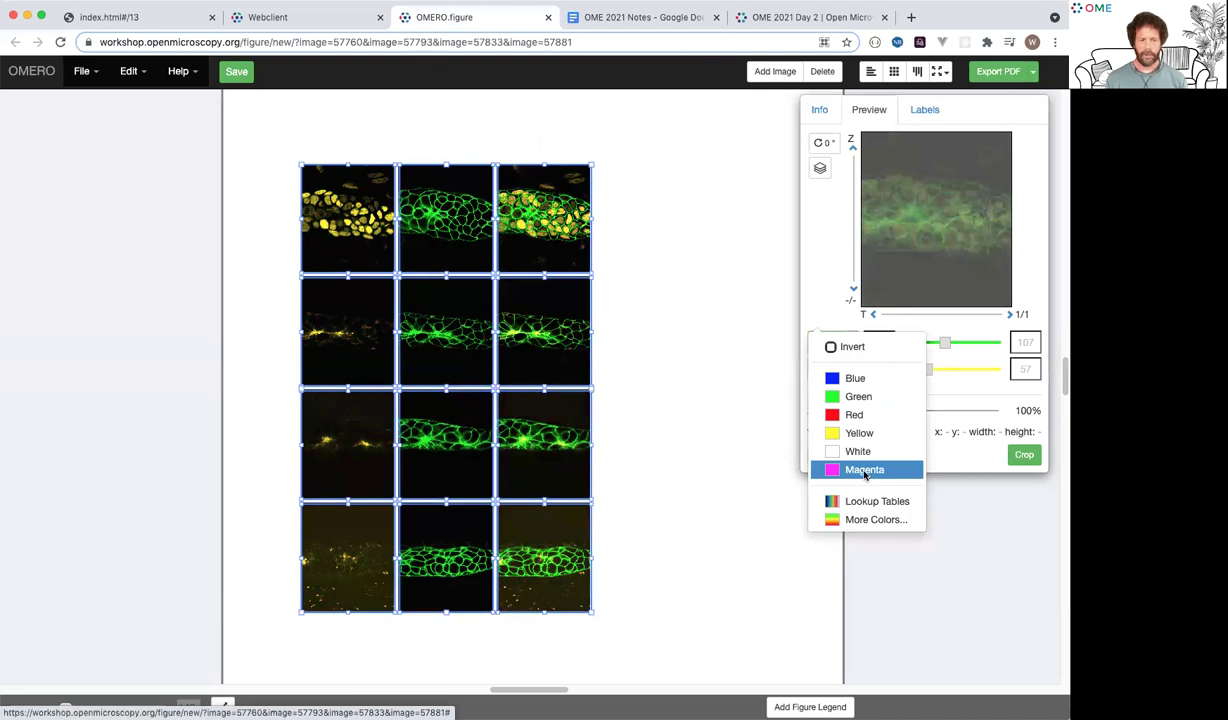
pyautogui.click(865, 470)
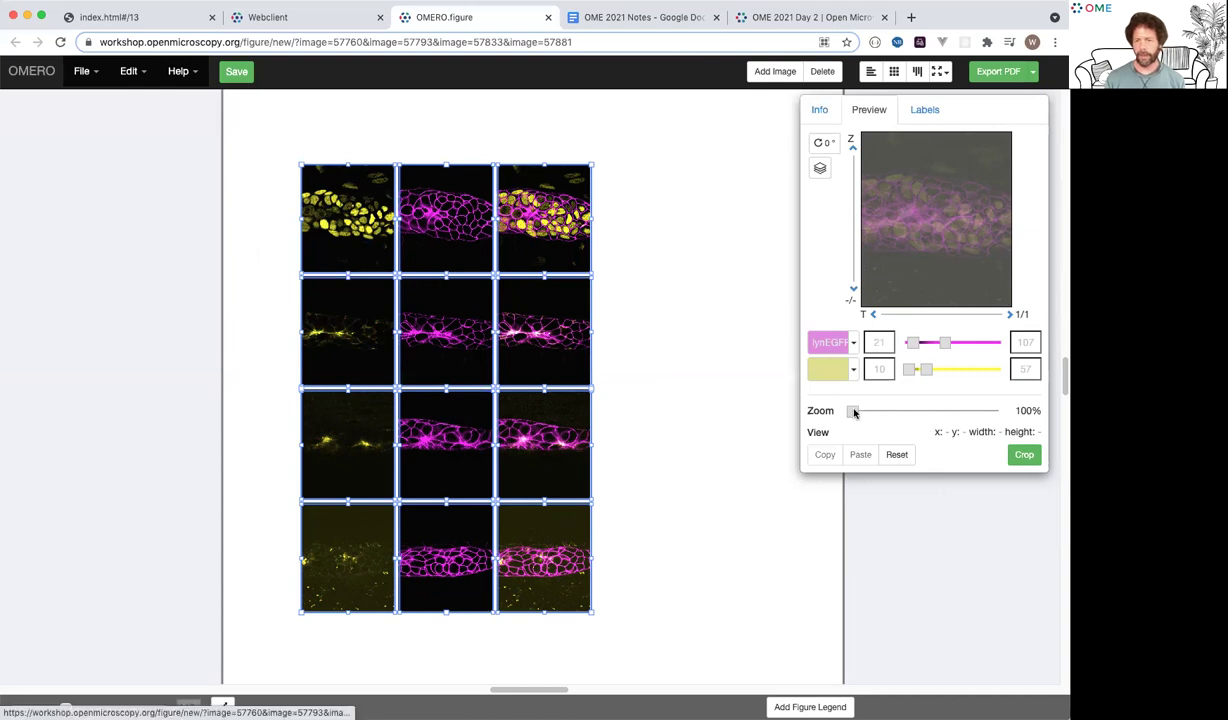
# - Set the image zoom of all the selected panels to 164%
pyautogui.moveTo(854, 412); pyautogui.dragTo(861, 411)
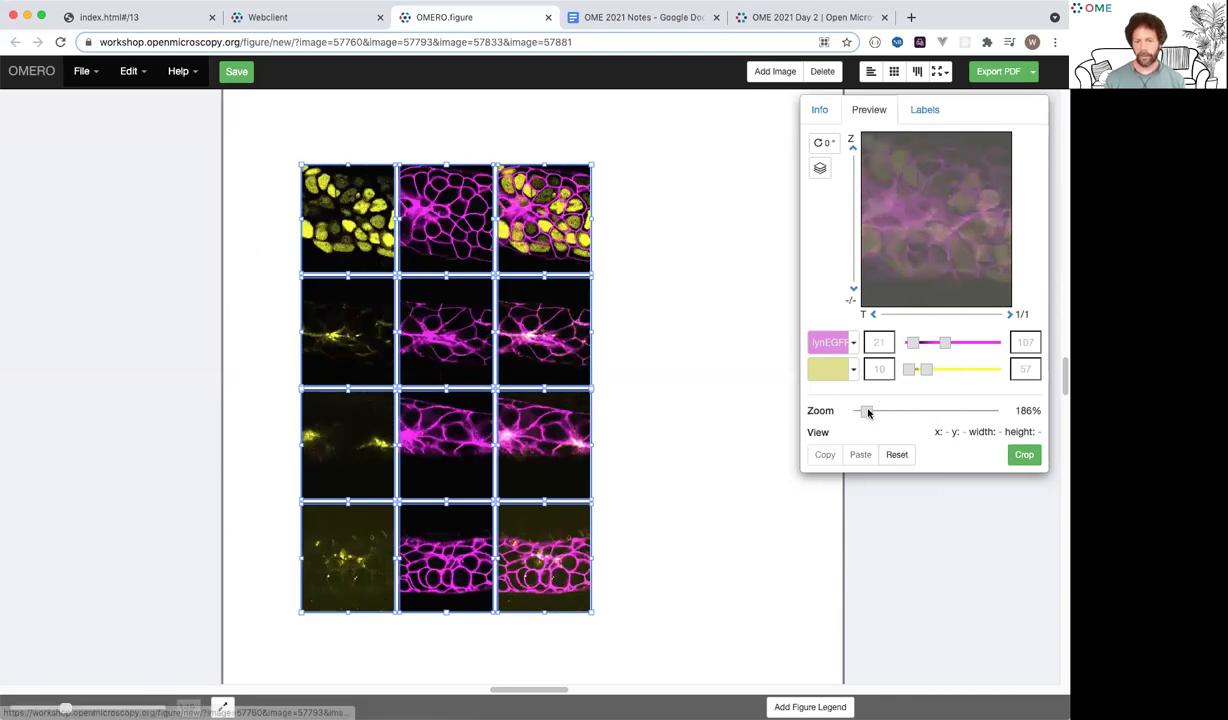
pyautogui.moveTo(867, 411); pyautogui.dragTo(861, 412)
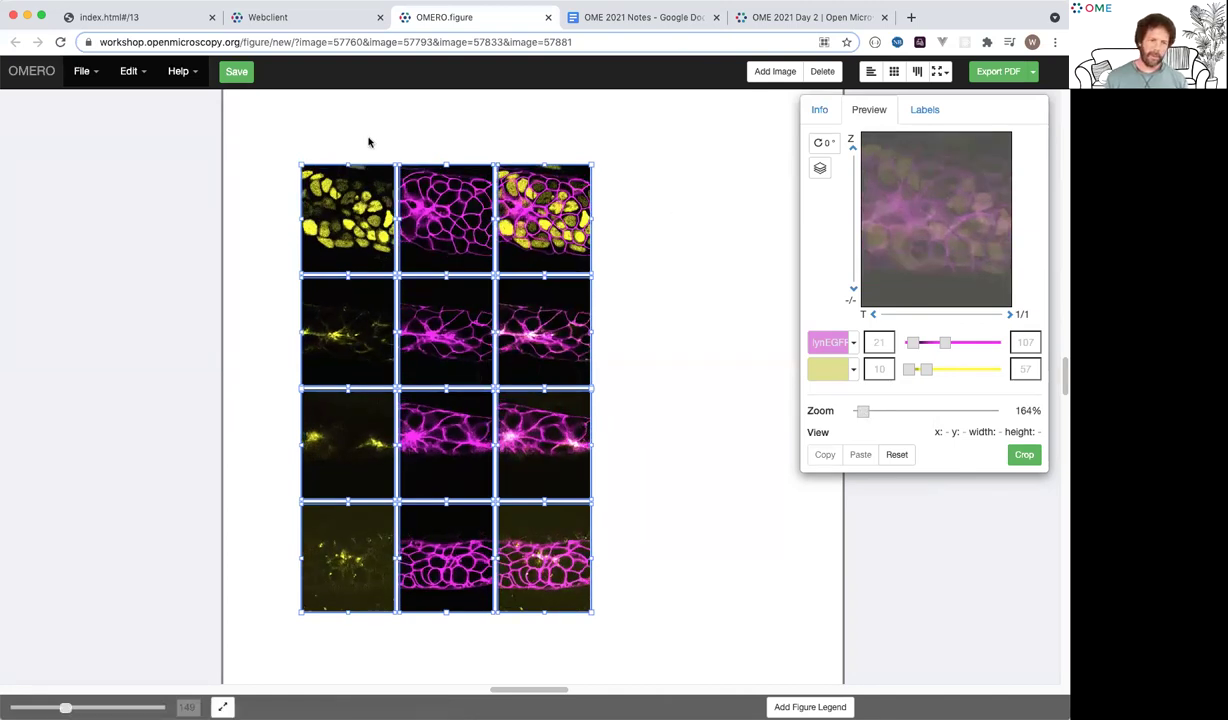
pyautogui.click(327, 136)
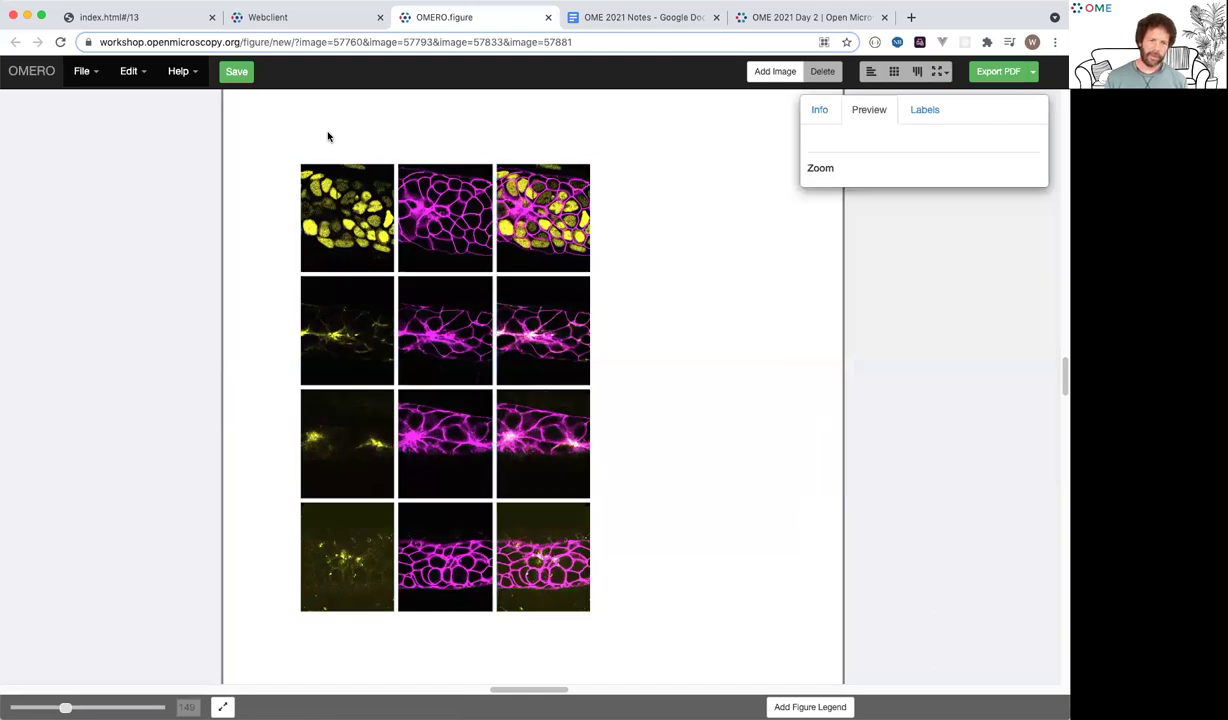
# - Reposition the image view in the three top-row panels together to about x 434, y 80
pyautogui.moveTo(326, 134); pyautogui.dragTo(415, 185)
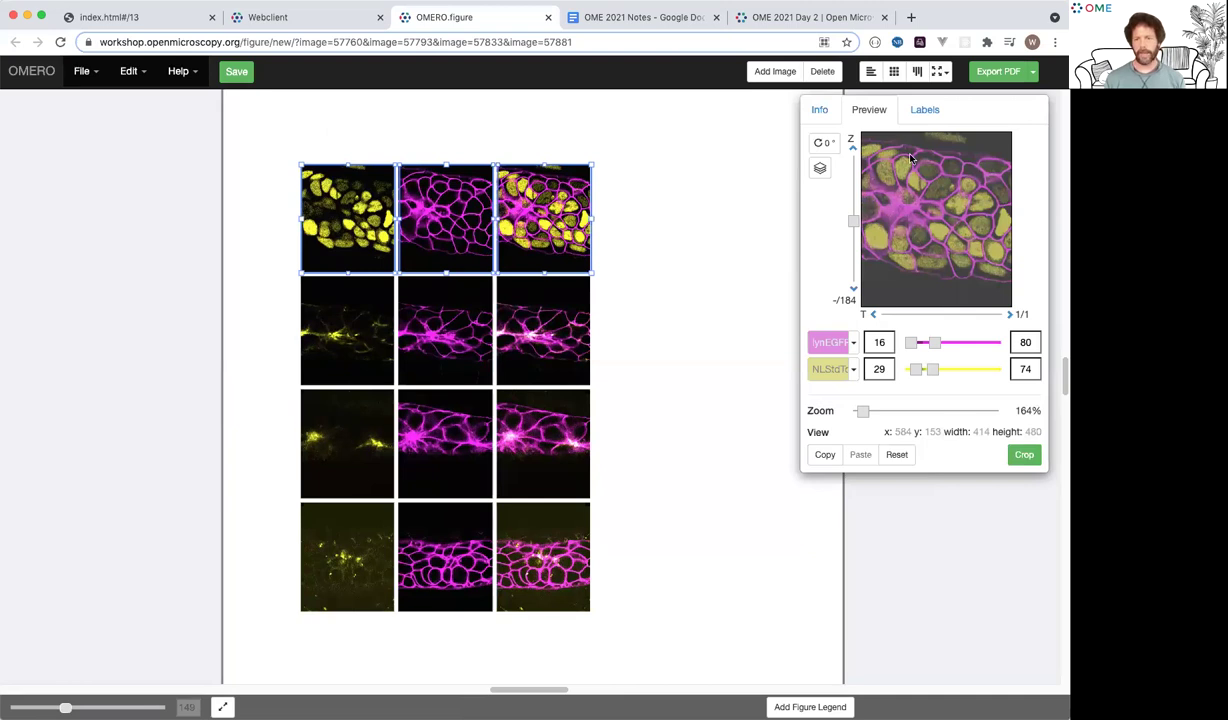
pyautogui.moveTo(910, 158); pyautogui.dragTo(920, 187)
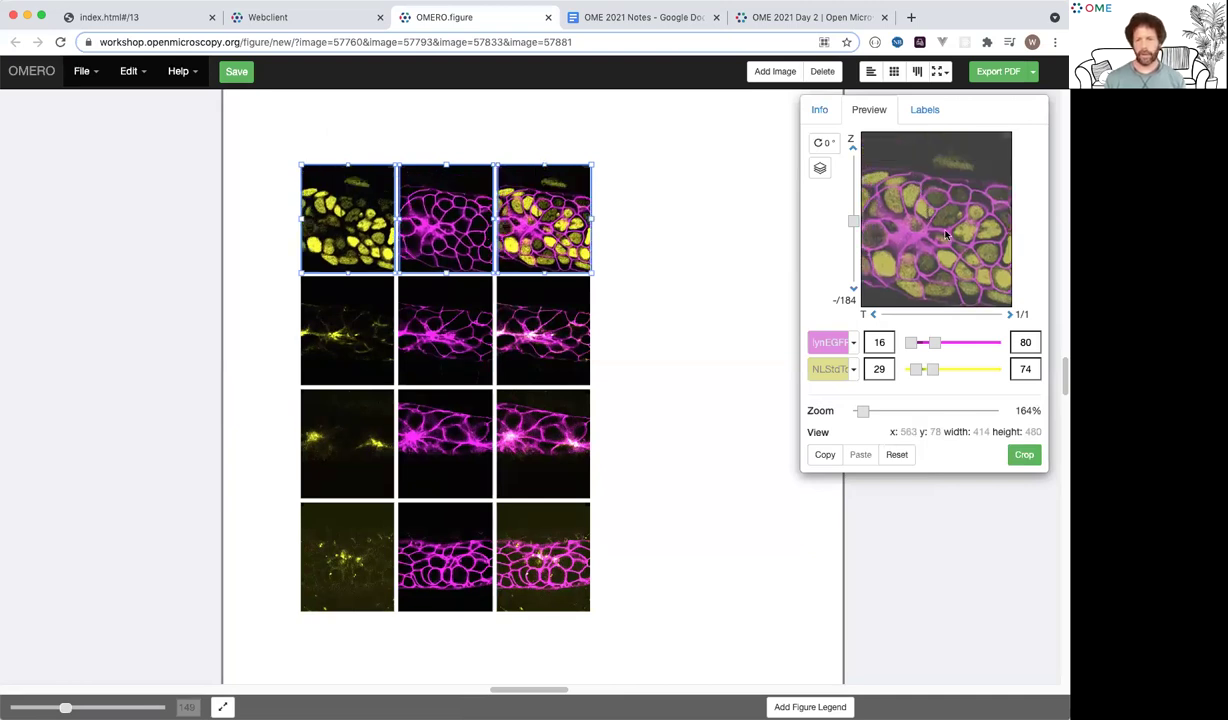
pyautogui.moveTo(945, 235); pyautogui.dragTo(879, 195)
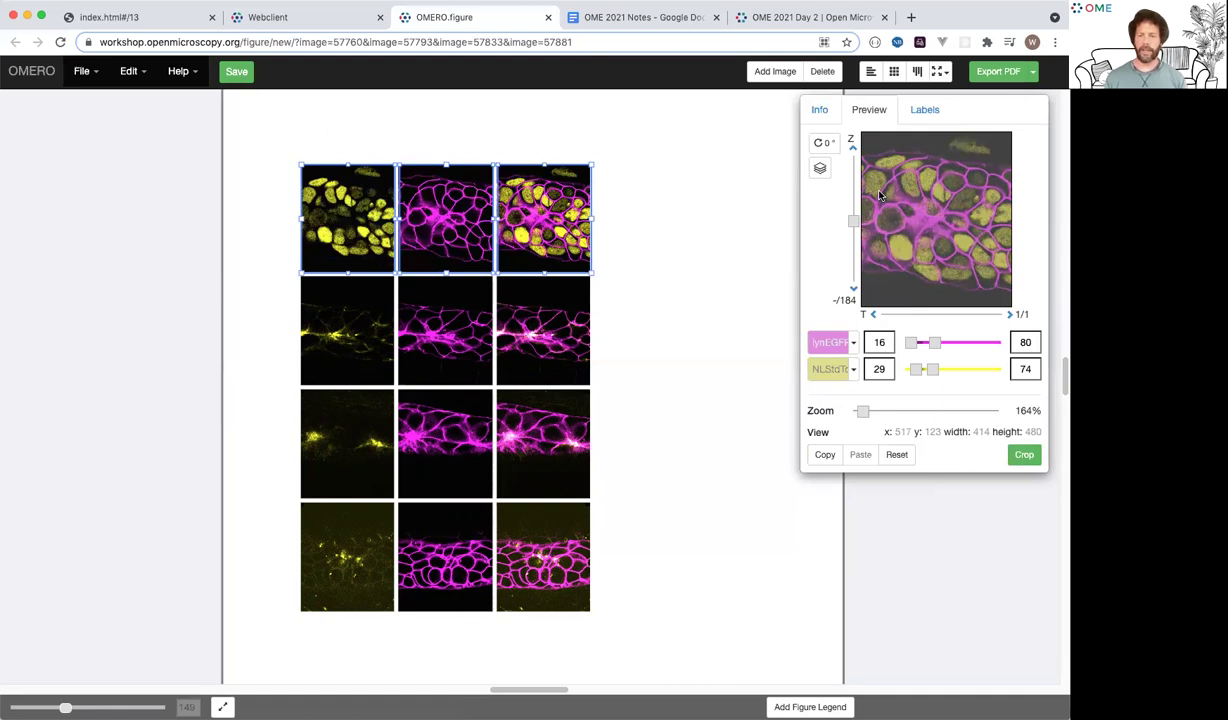
pyautogui.moveTo(879, 195); pyautogui.dragTo(958, 209)
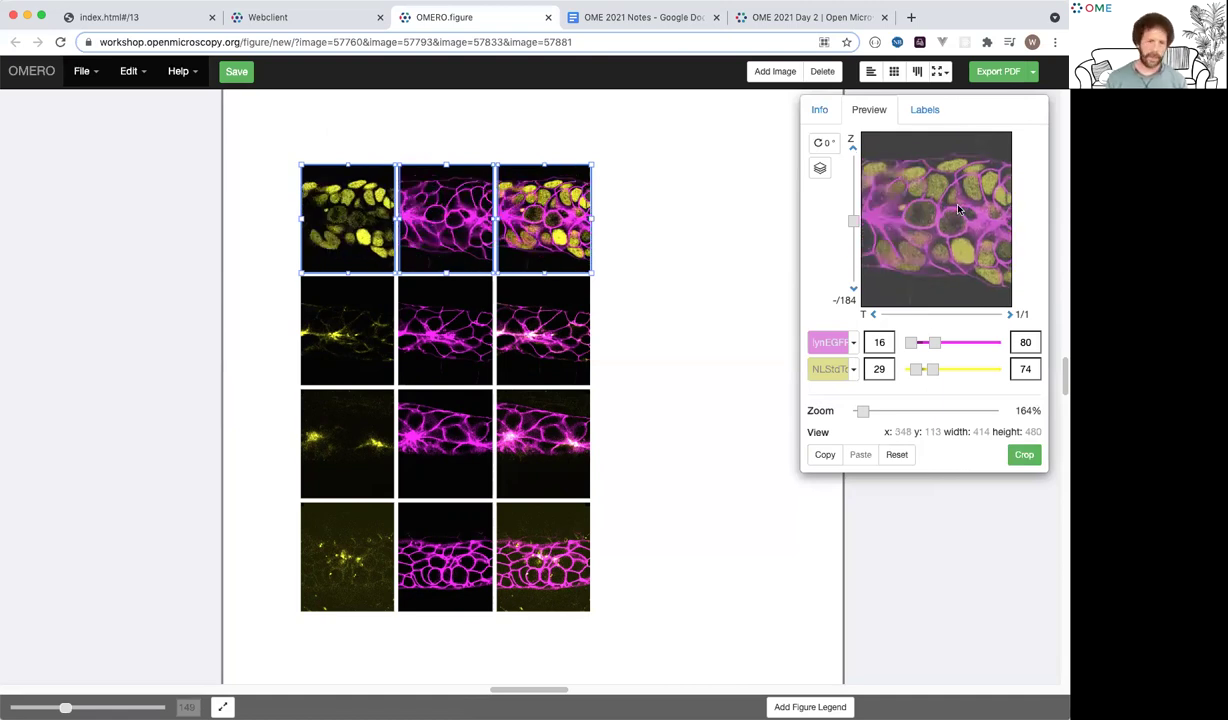
pyautogui.moveTo(958, 209); pyautogui.dragTo(927, 229)
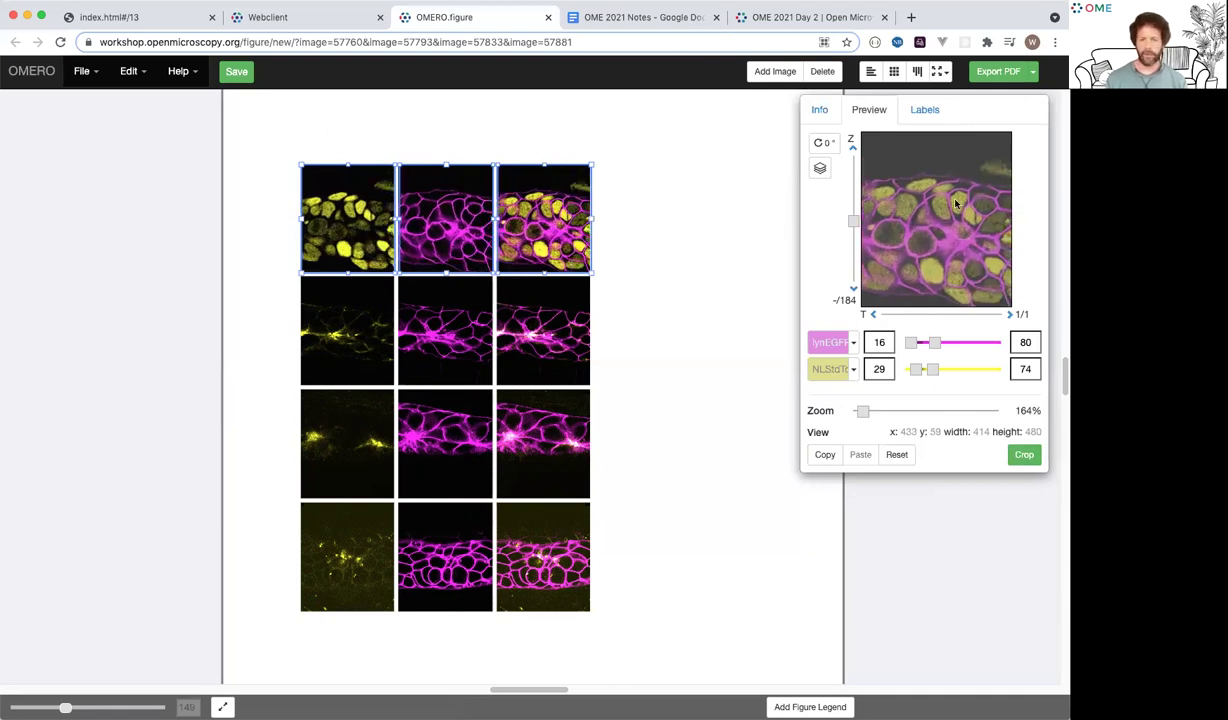
pyautogui.moveTo(955, 214); pyautogui.dragTo(915, 201)
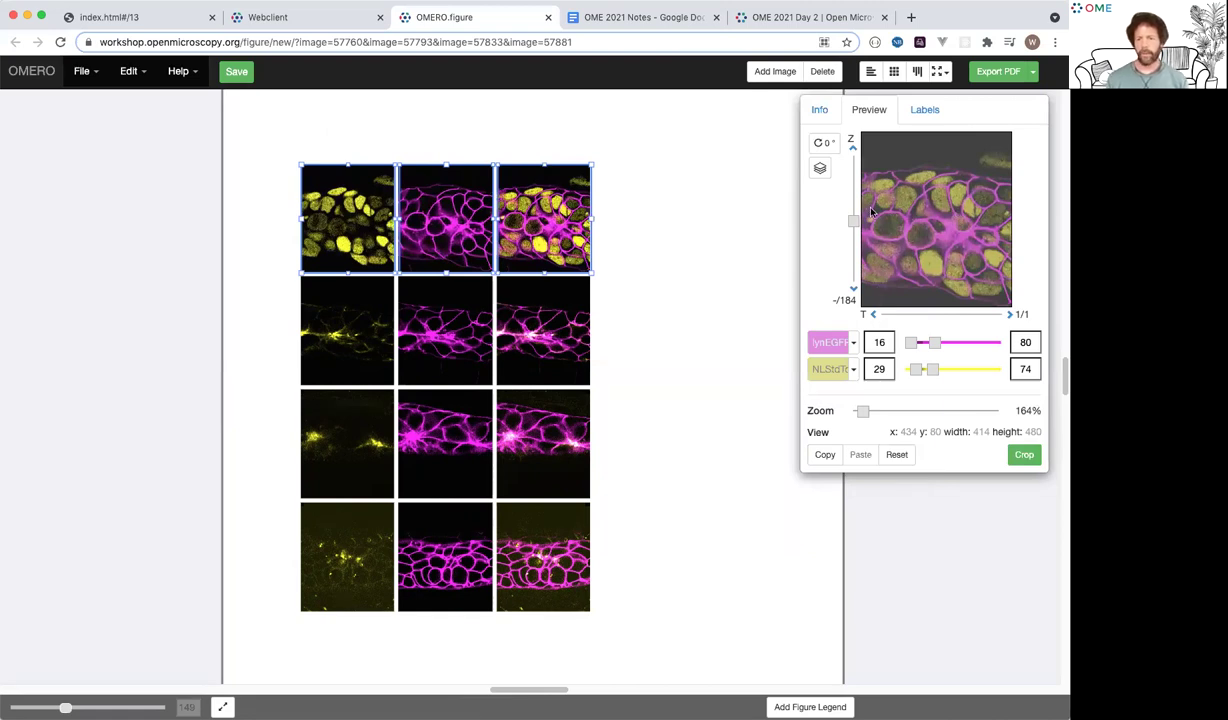
pyautogui.click(700, 218)
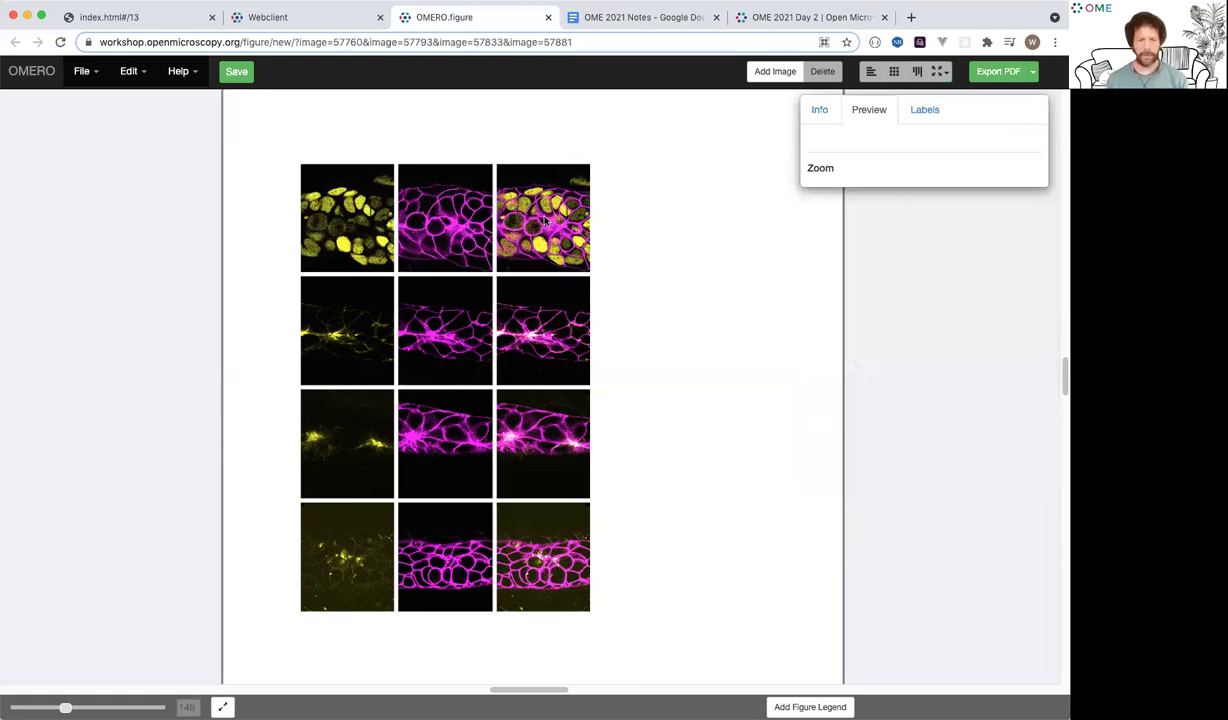
# - Crop the merged top-row panel to a region of about 361 × 272 pixels at the tissue's rounded right tip
pyautogui.click(545, 221)
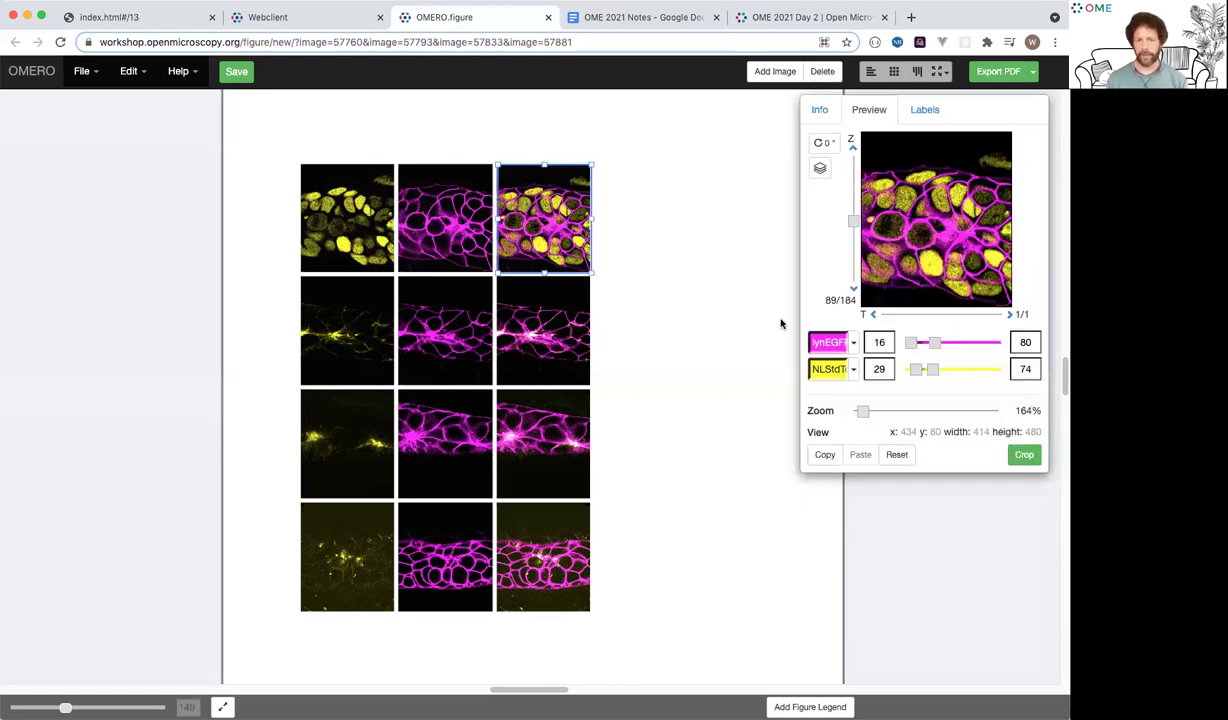
pyautogui.click(1021, 456)
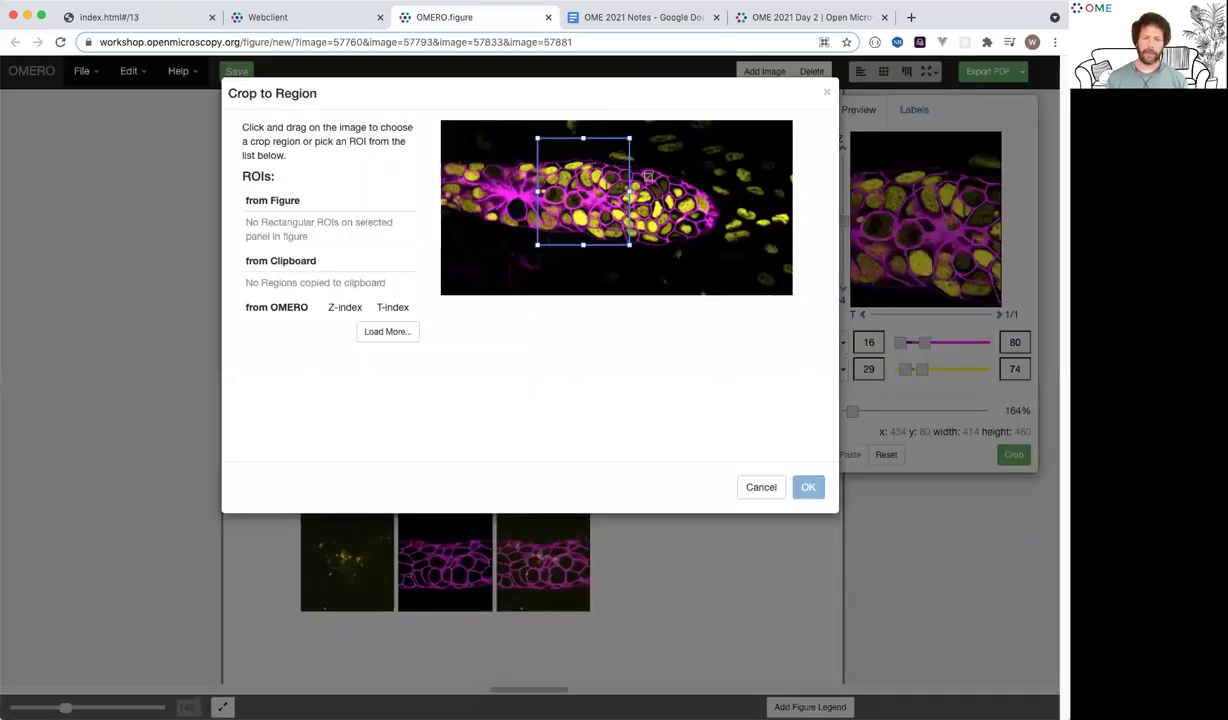
pyautogui.moveTo(648, 177); pyautogui.dragTo(730, 242)
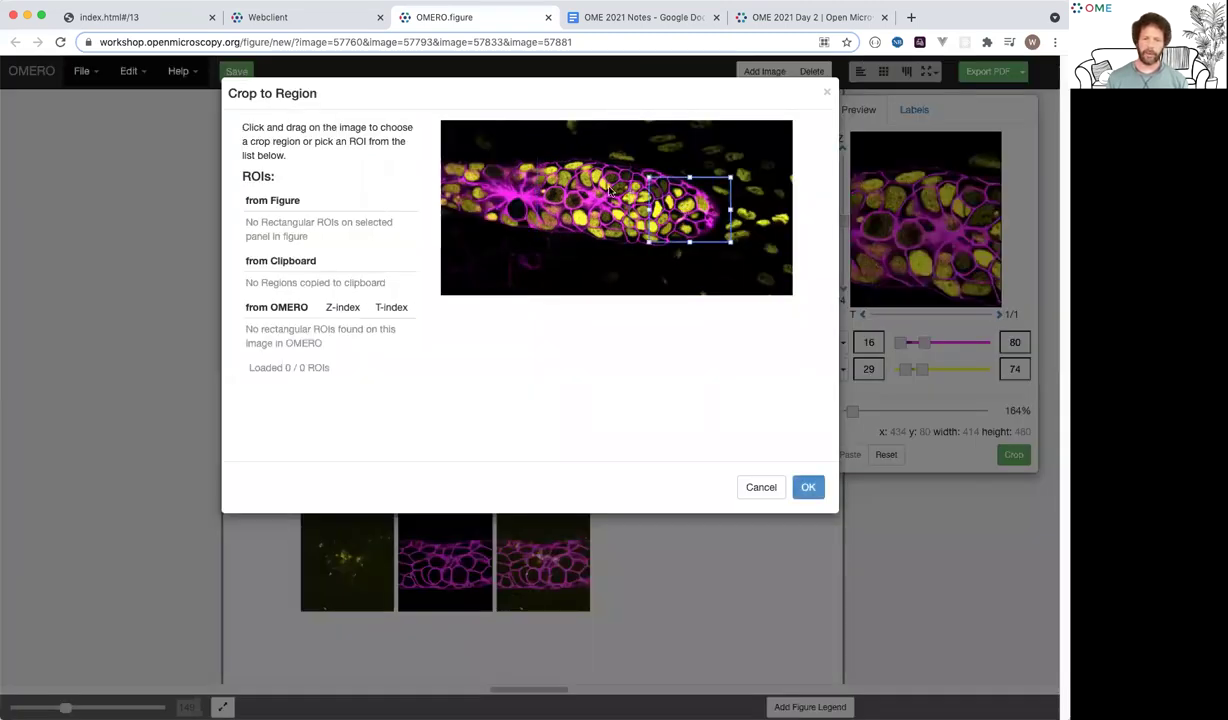
pyautogui.moveTo(610, 190); pyautogui.dragTo(537, 169)
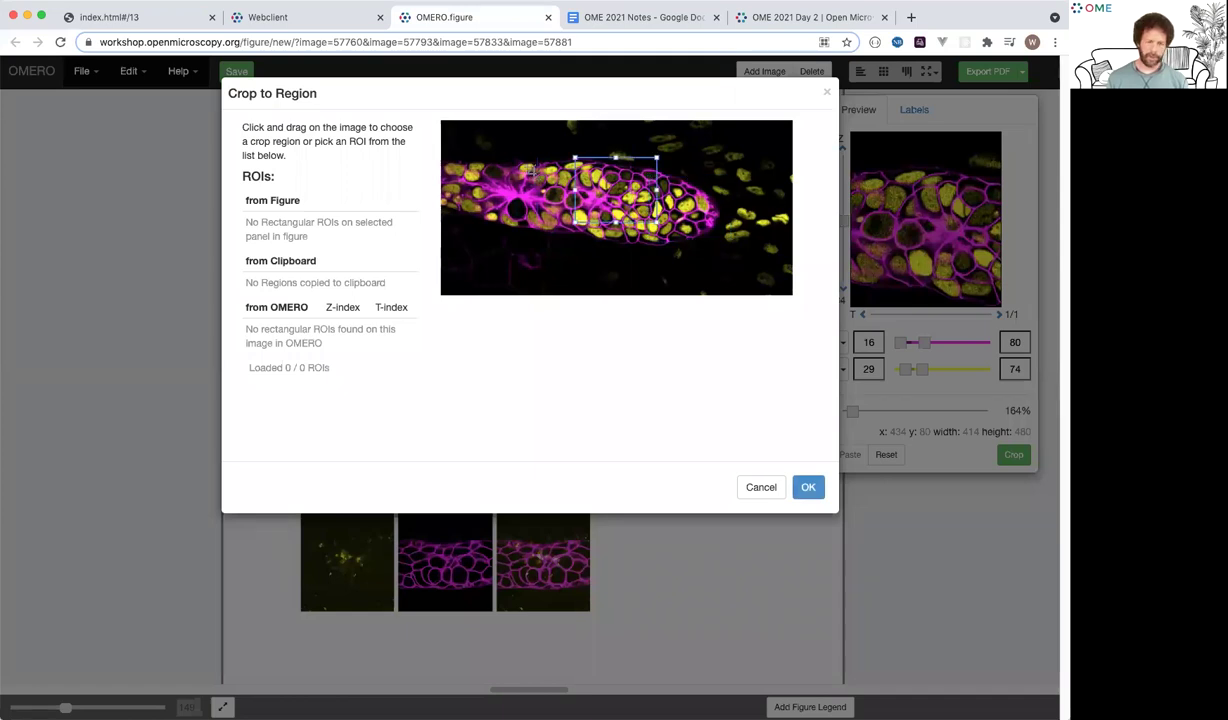
pyautogui.click(531, 173)
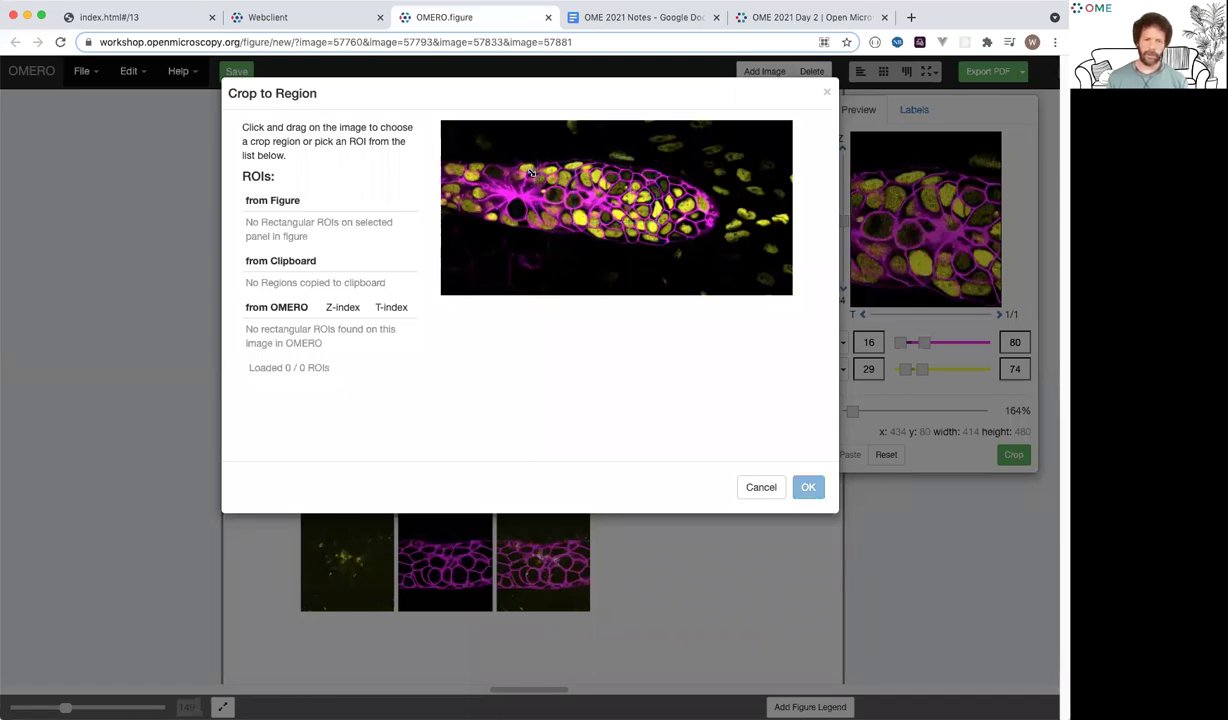
pyautogui.moveTo(531, 173); pyautogui.dragTo(590, 230)
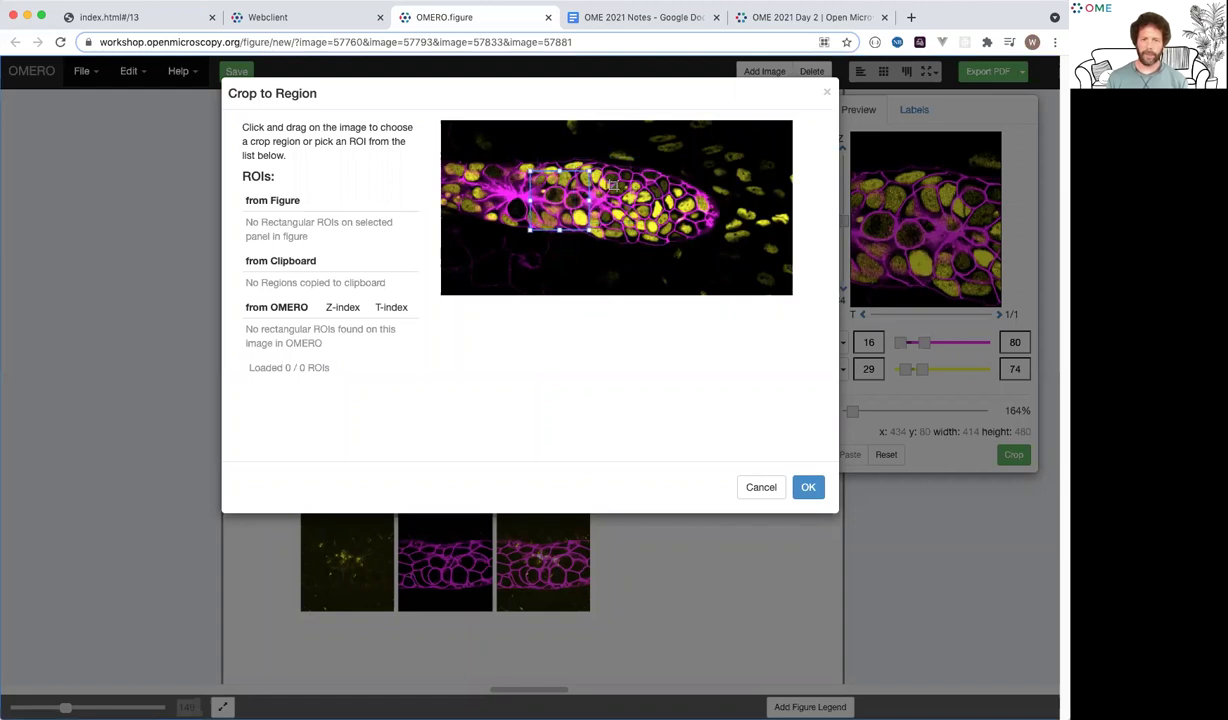
pyautogui.moveTo(613, 185); pyautogui.dragTo(641, 197)
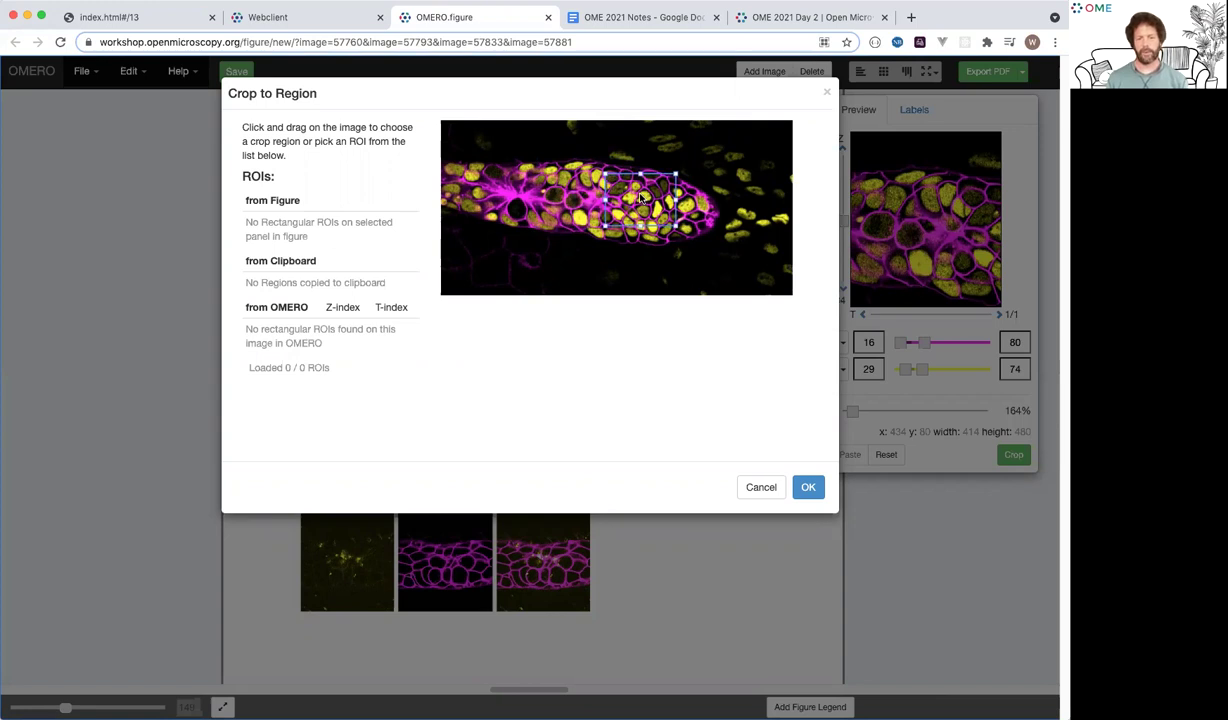
pyautogui.moveTo(641, 197); pyautogui.dragTo(642, 197)
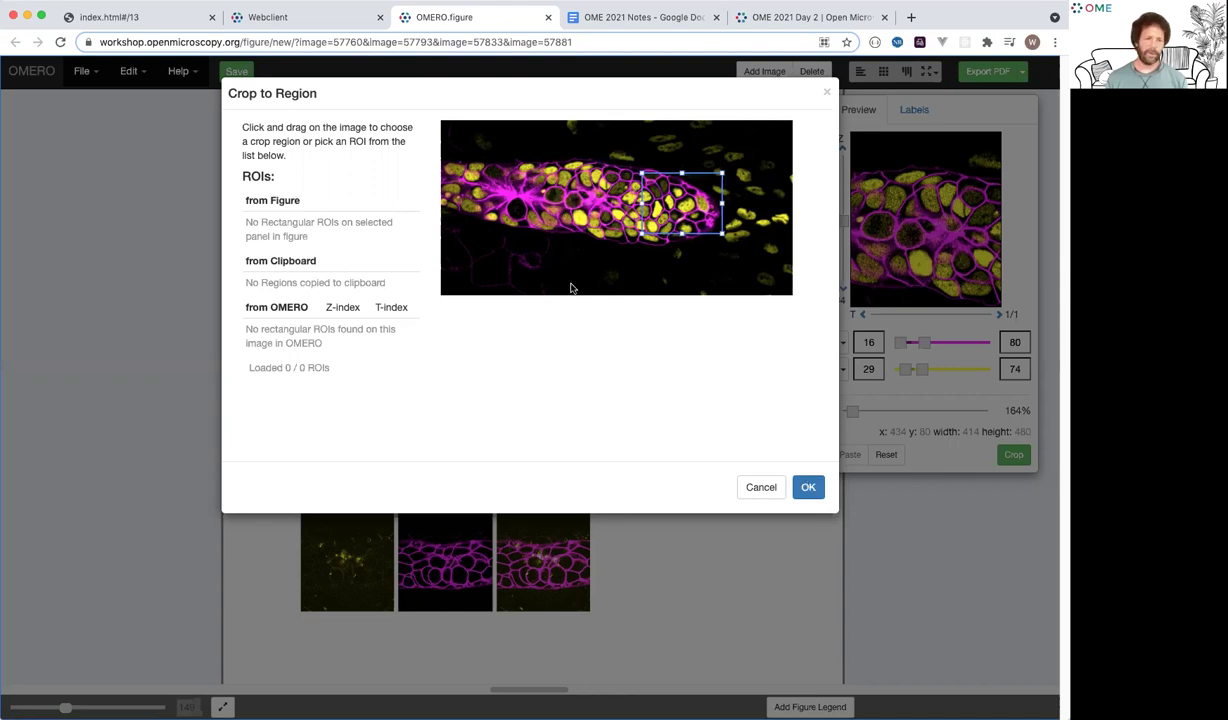
pyautogui.click(808, 487)
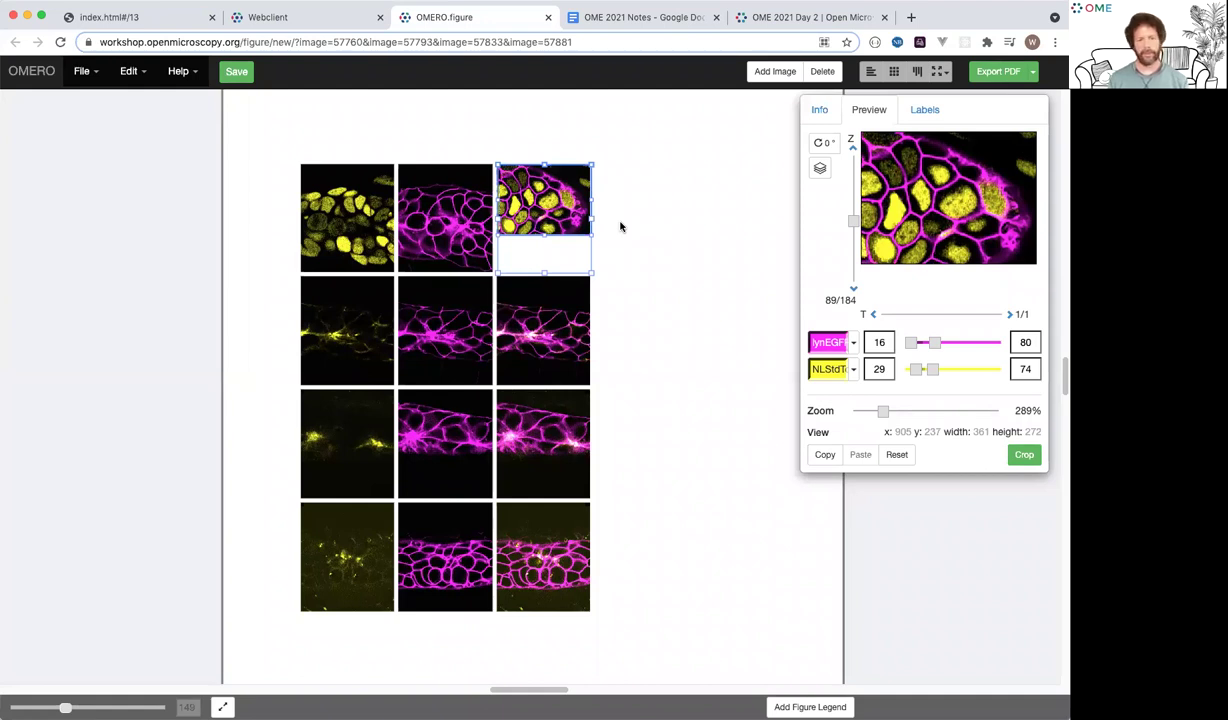
pyautogui.keyDown('shift'); pyautogui.click(571, 200); pyautogui.keyUp('shift')
pyautogui.click(571, 200)
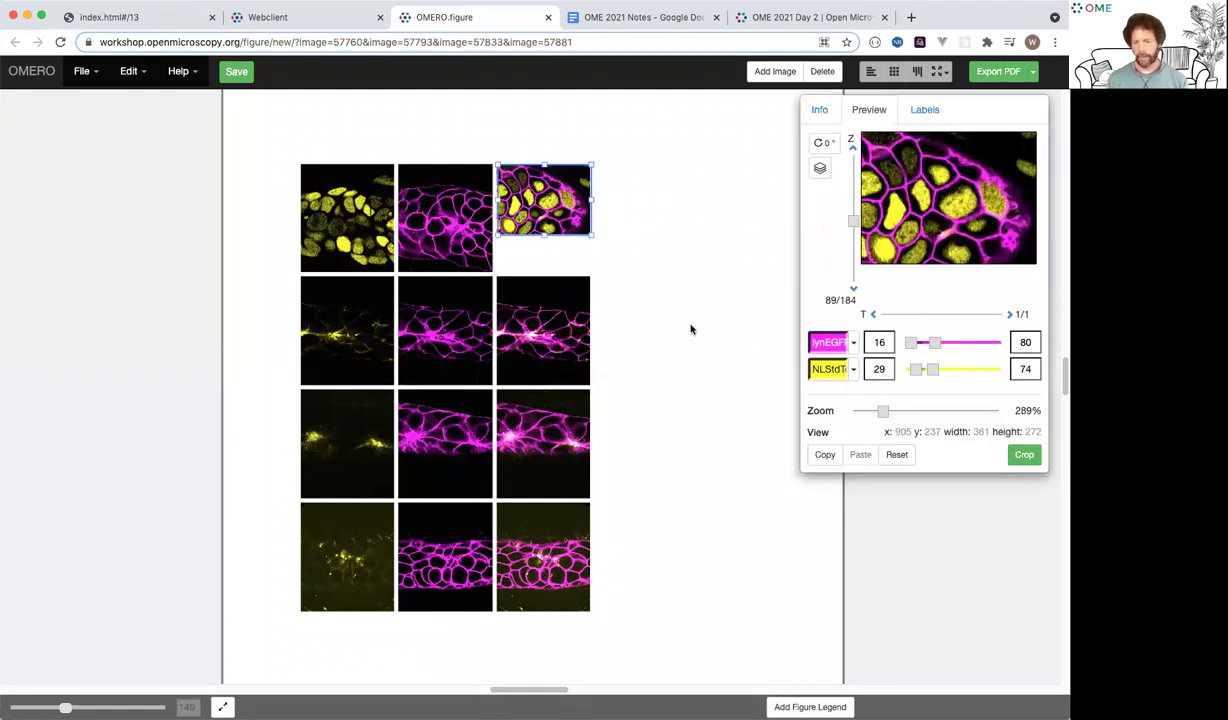
# - Copy the merged top-row panel's crop region and paste it onto the other two panels in that row
pyautogui.click(820, 456)
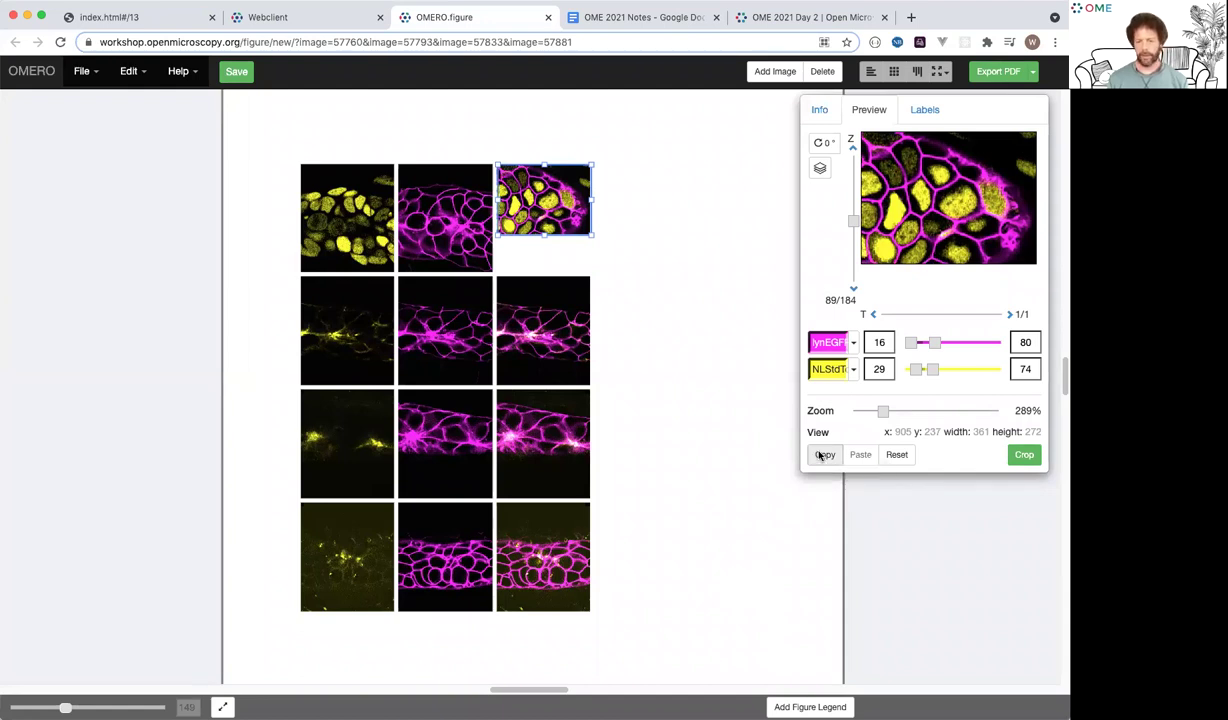
pyautogui.click(864, 453)
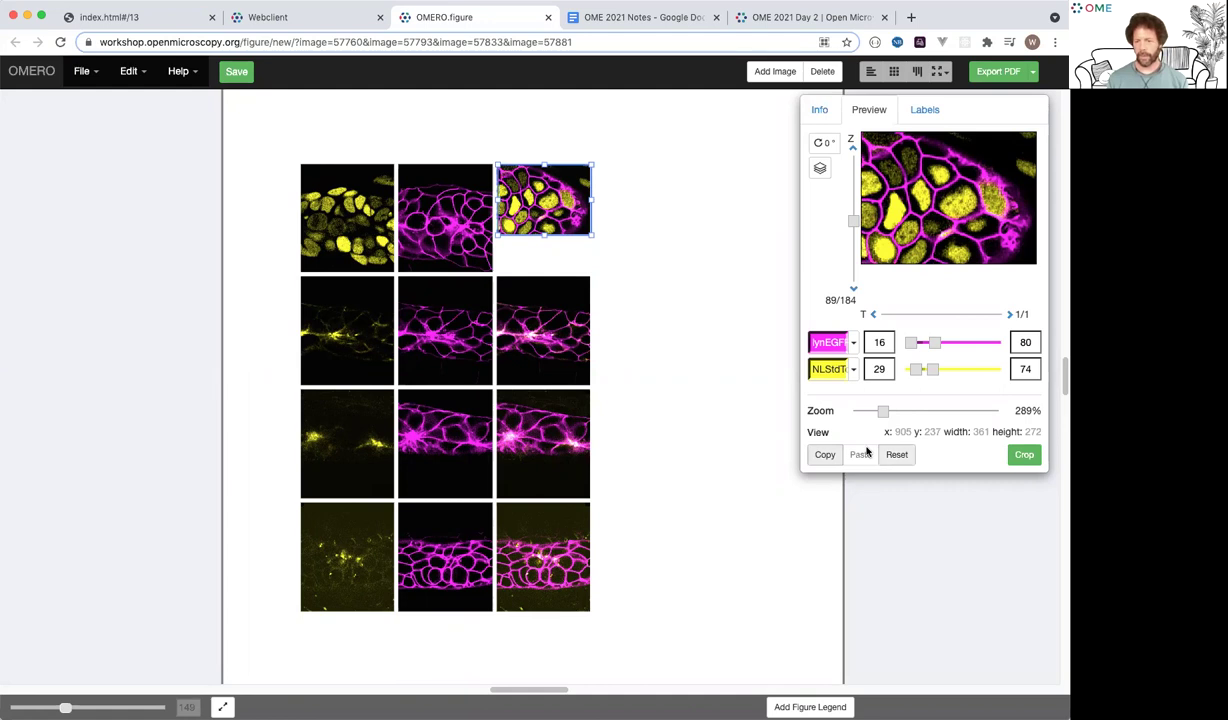
pyautogui.click(806, 455)
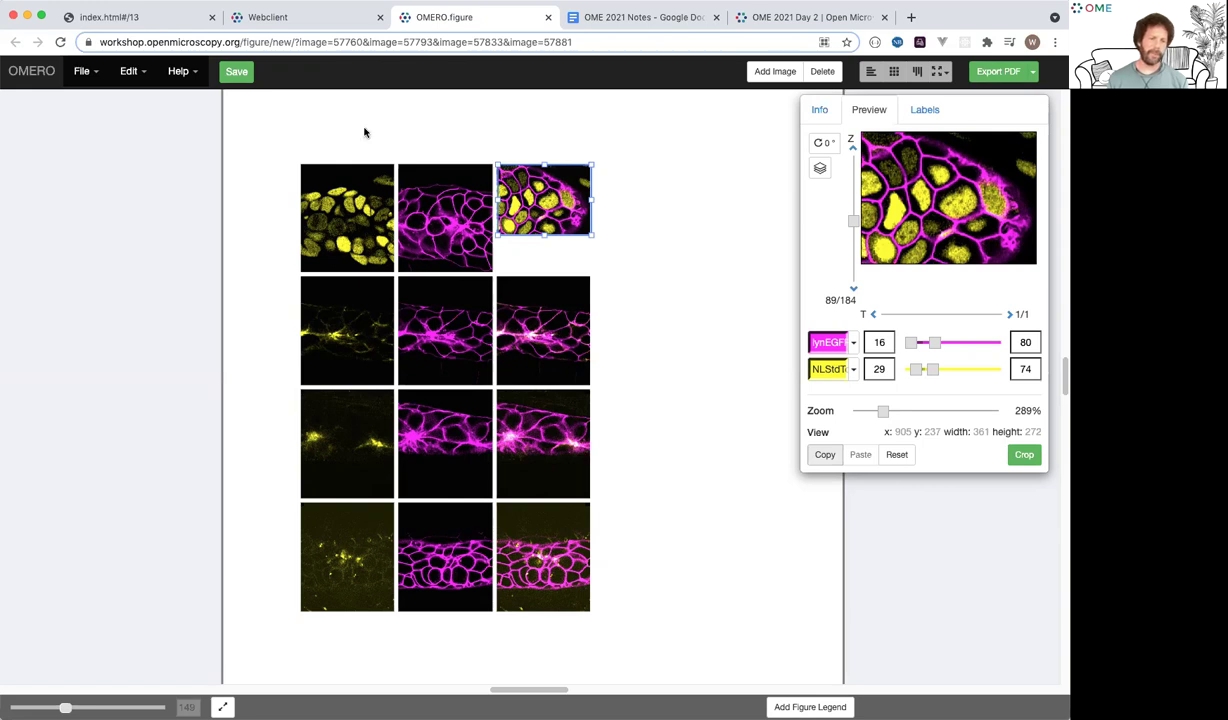
pyautogui.moveTo(339, 141); pyautogui.dragTo(425, 182)
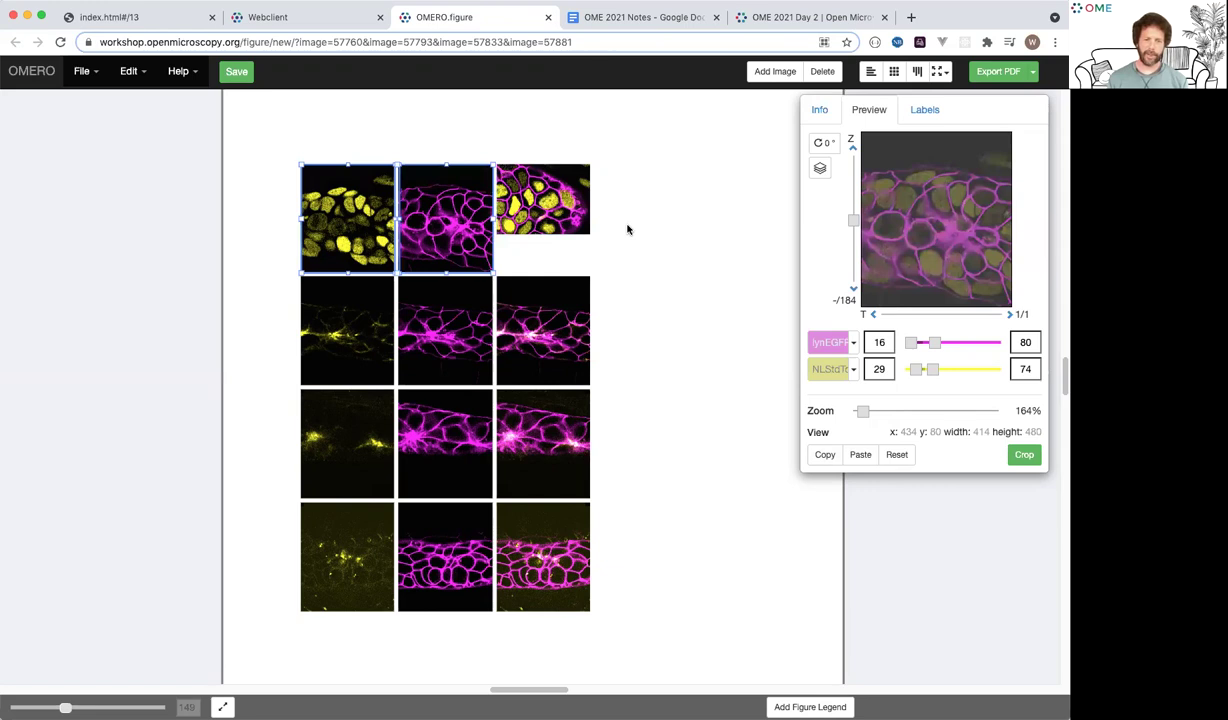
pyautogui.click(862, 455)
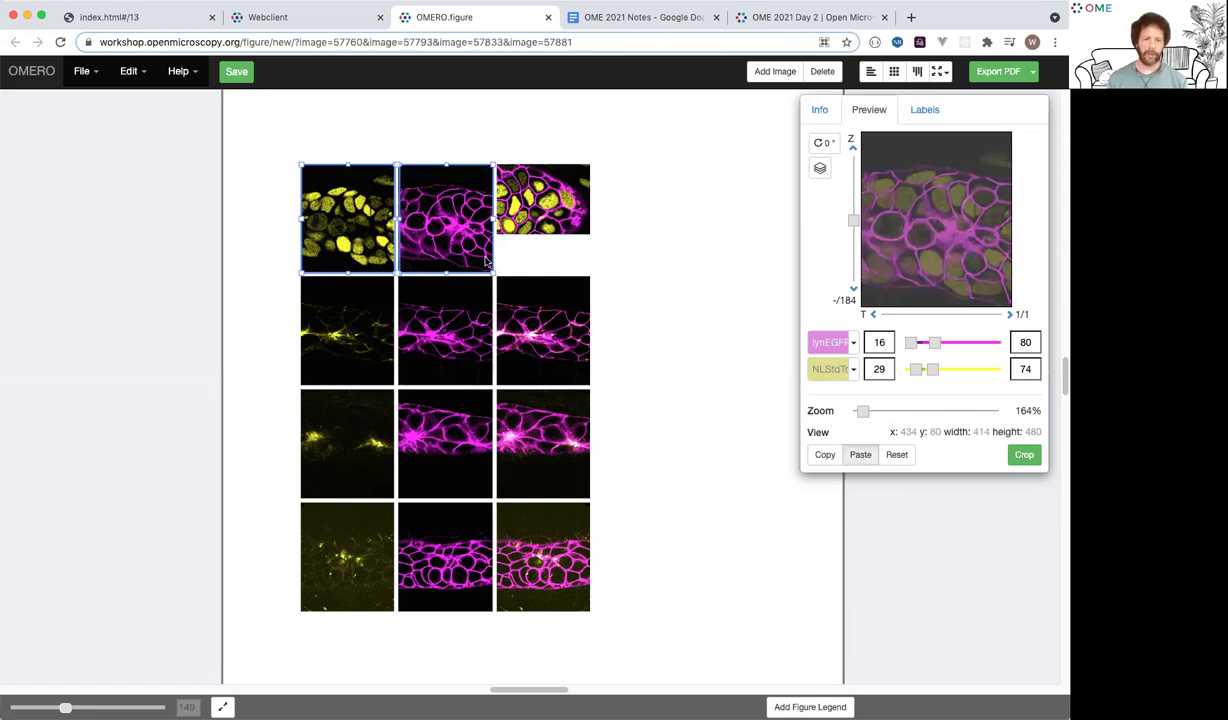
pyautogui.click(601, 225)
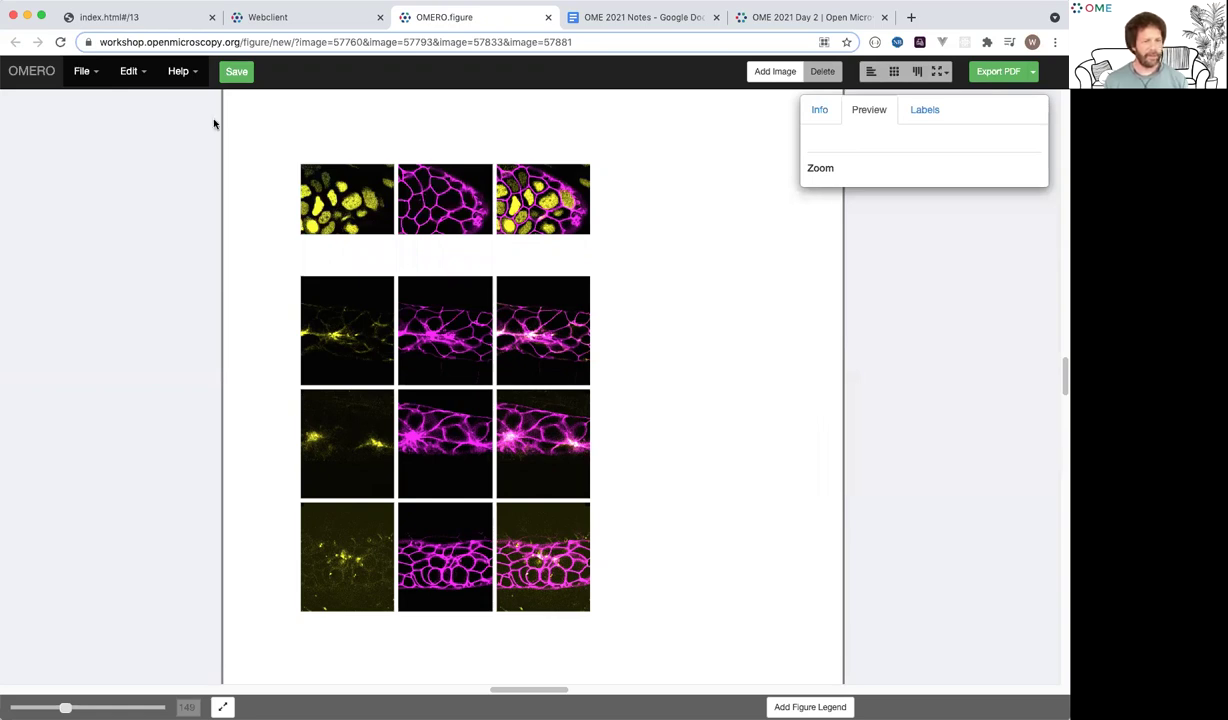
# - Undo the cropping of the three top-row panels
pyautogui.click(143, 76)
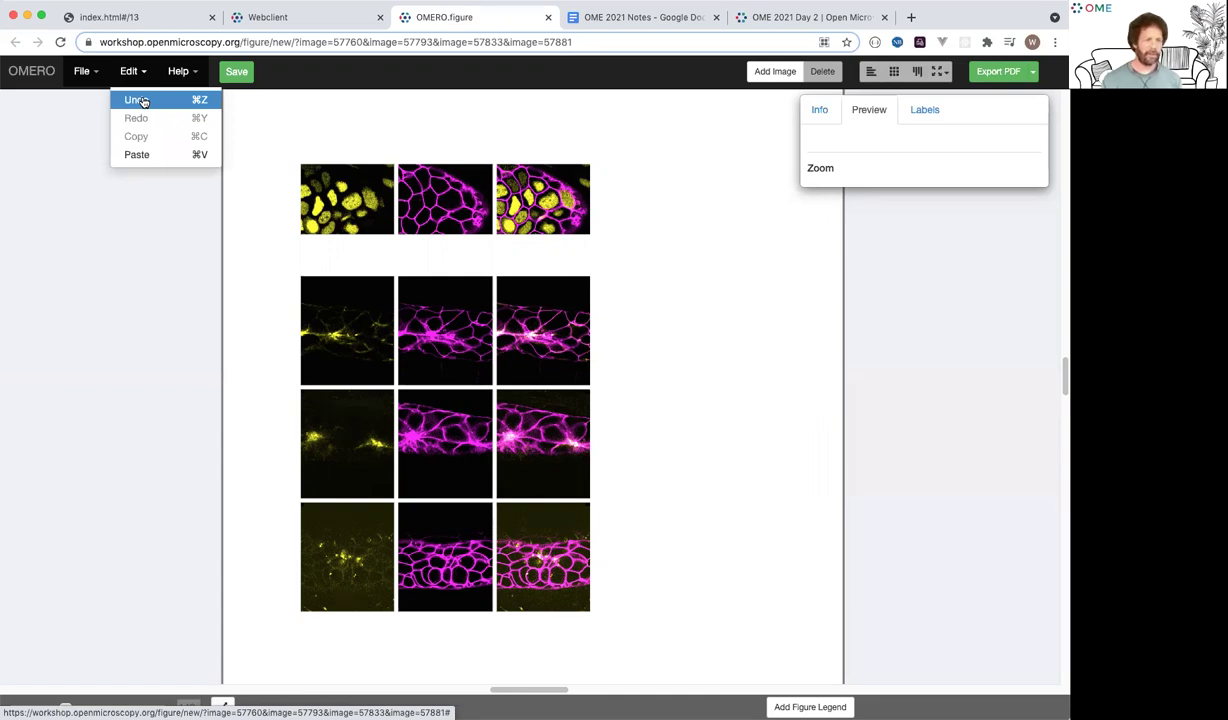
pyautogui.click(173, 155)
pyautogui.press('super+z')
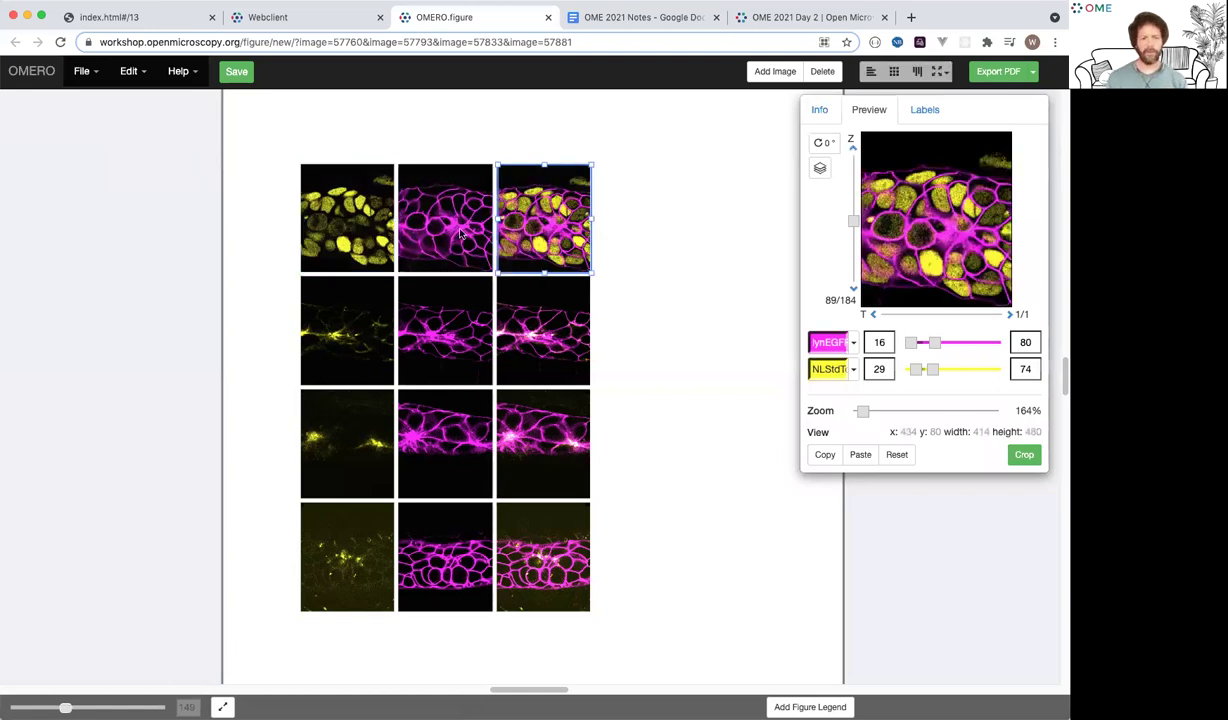
# - Duplicate the column of four merged panels as a fourth column beside it
pyautogui.click(619, 231)
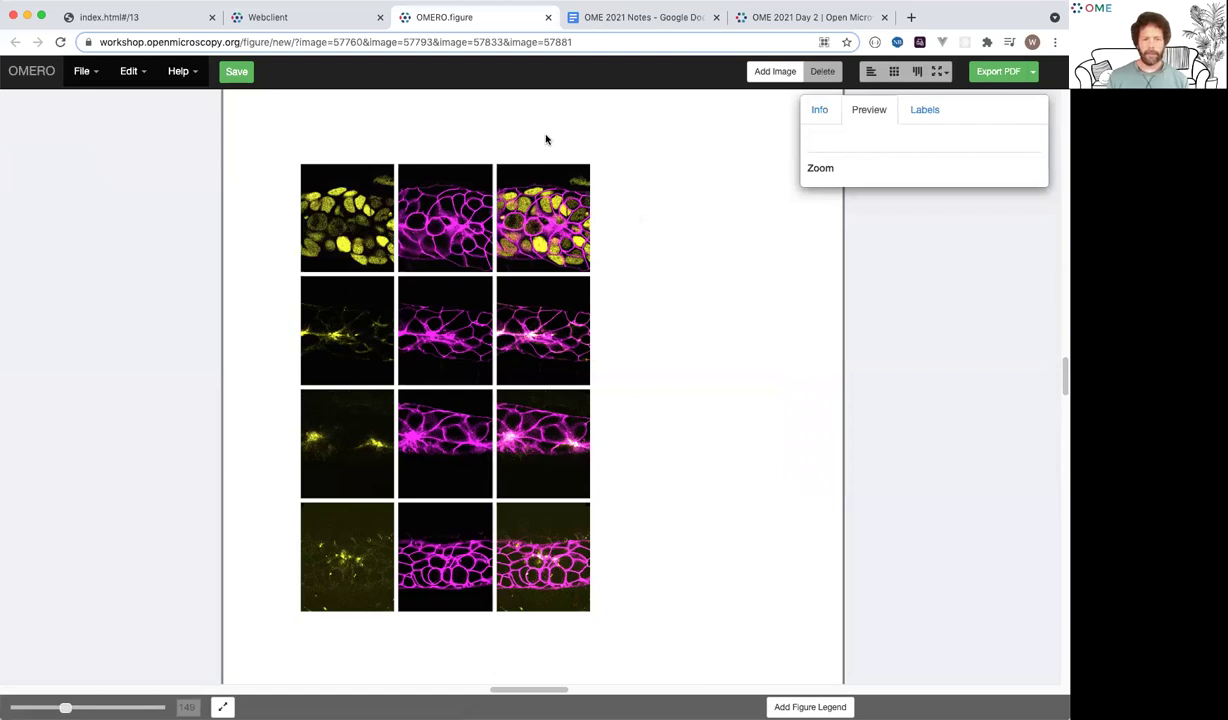
pyautogui.moveTo(542, 136); pyautogui.dragTo(541, 560)
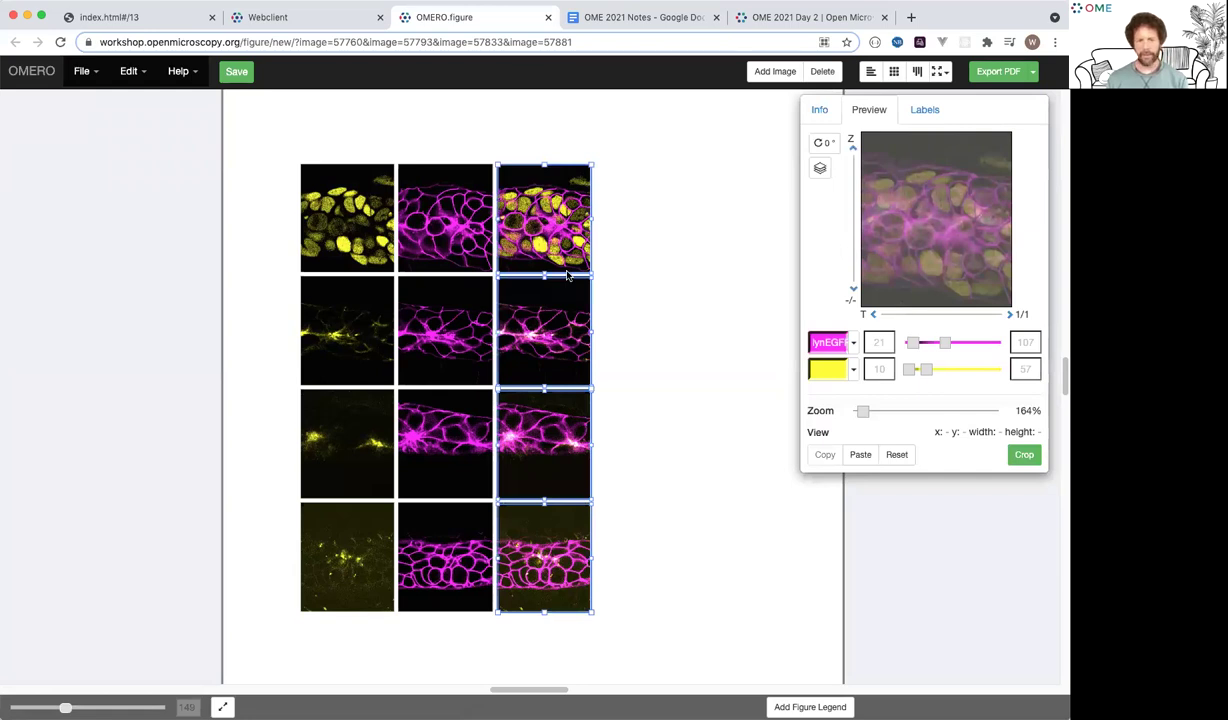
pyautogui.press('super+v')
pyautogui.moveTo(567, 276); pyautogui.dragTo(650, 314)
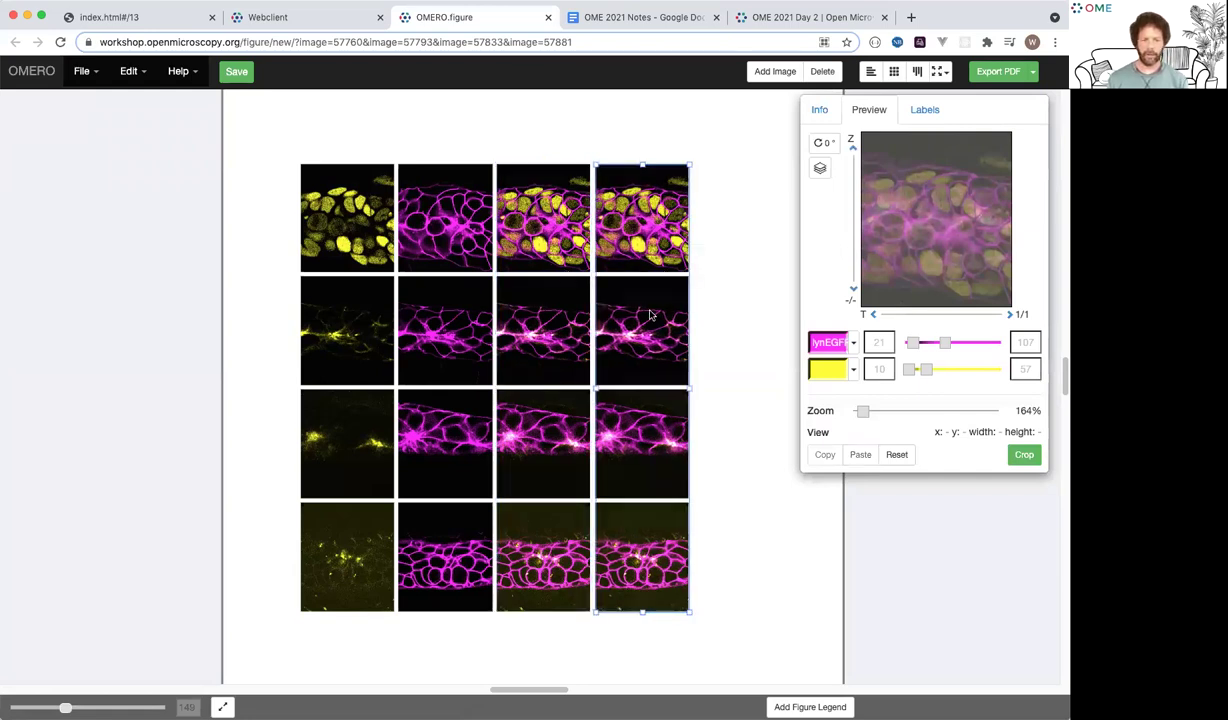
# - Reset the zoom and crop of the four duplicated merged panels in the fourth column to show their whole images
pyautogui.hscroll(3, 650, 314)
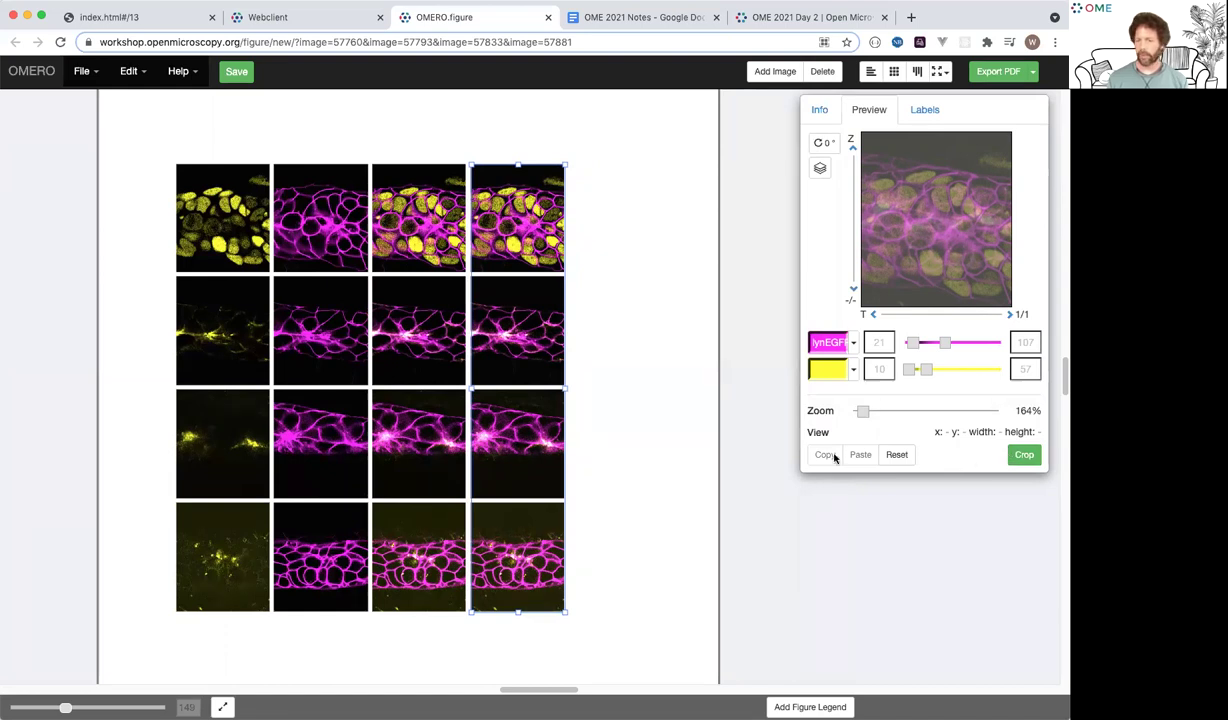
pyautogui.click(896, 455)
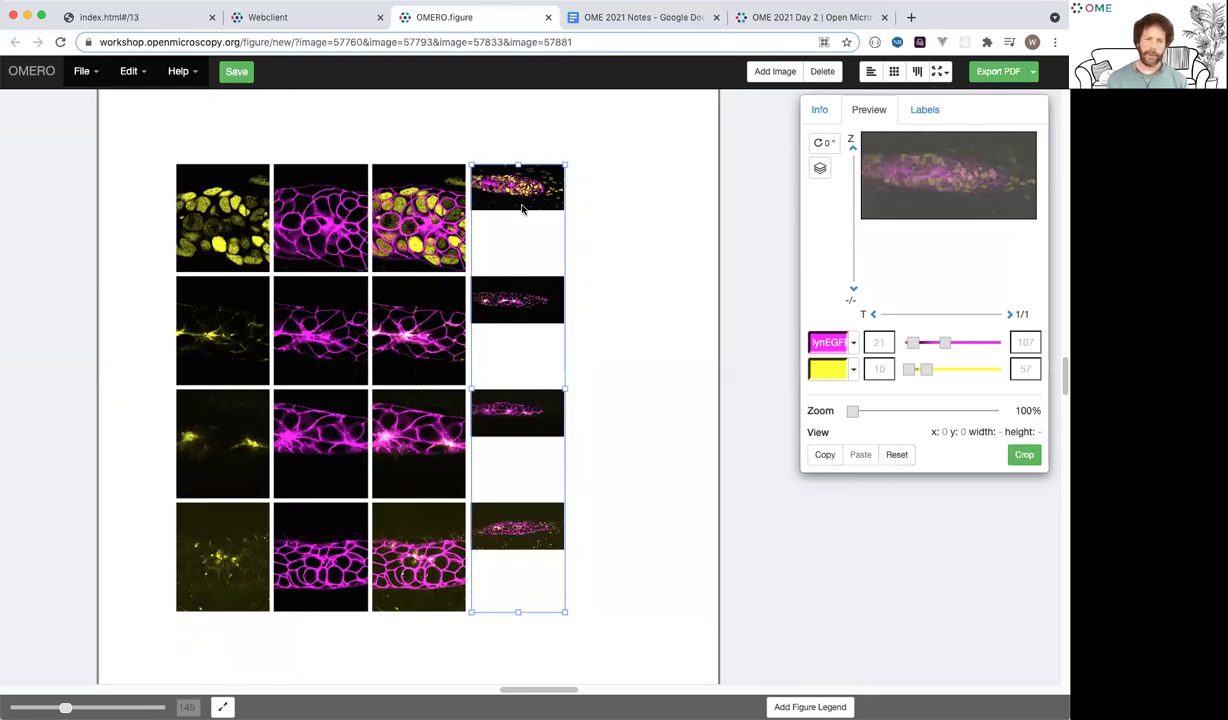
pyautogui.click(599, 208)
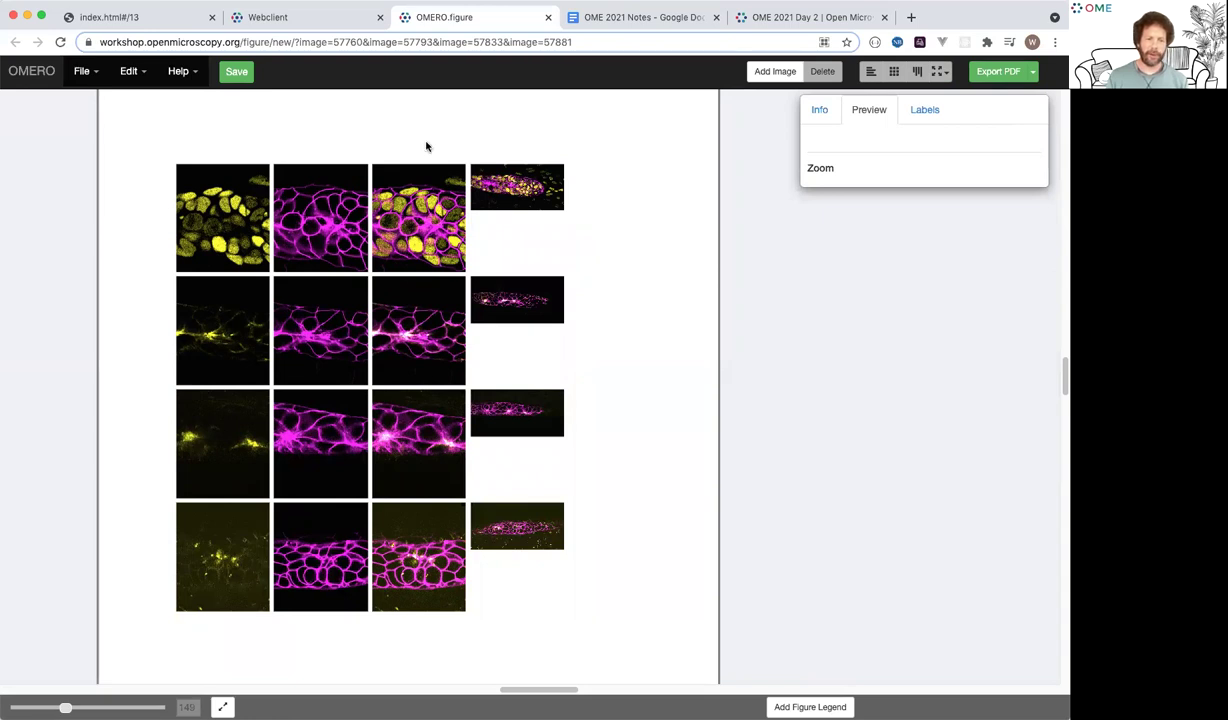
# - Align the heights of the fourth-column panels with the merged panels in the third column
pyautogui.moveTo(426, 143); pyautogui.dragTo(483, 293)
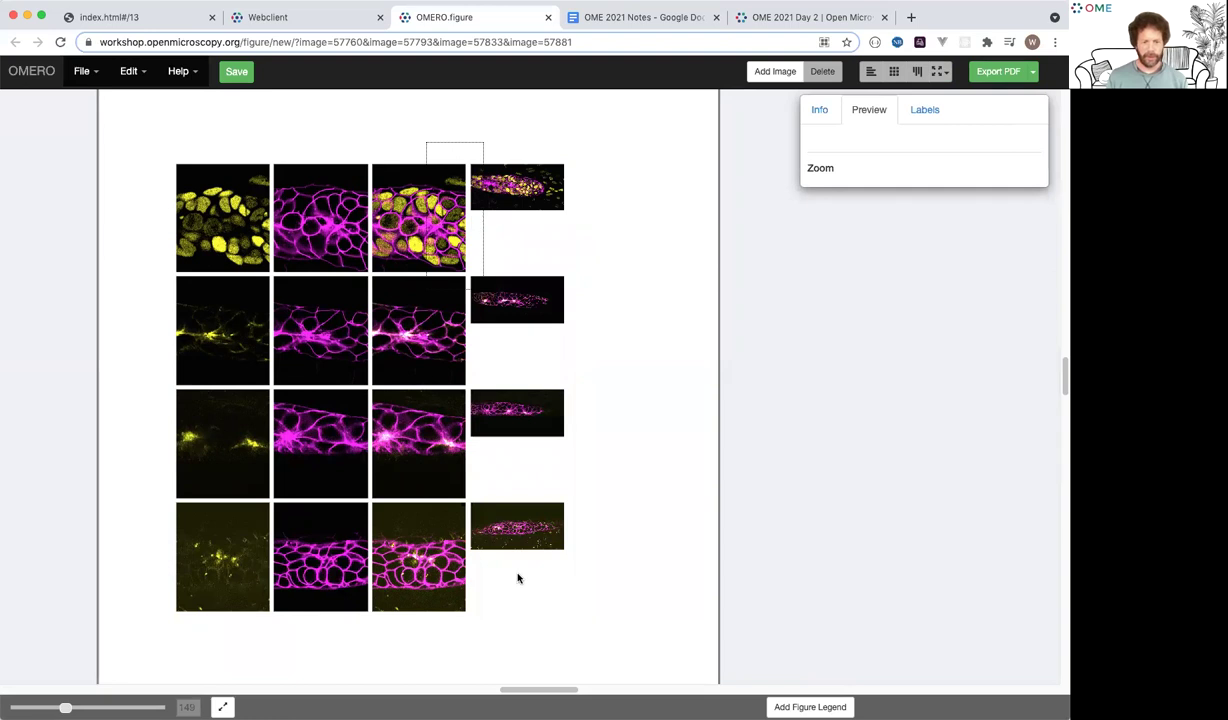
pyautogui.moveTo(518, 578); pyautogui.dragTo(523, 630)
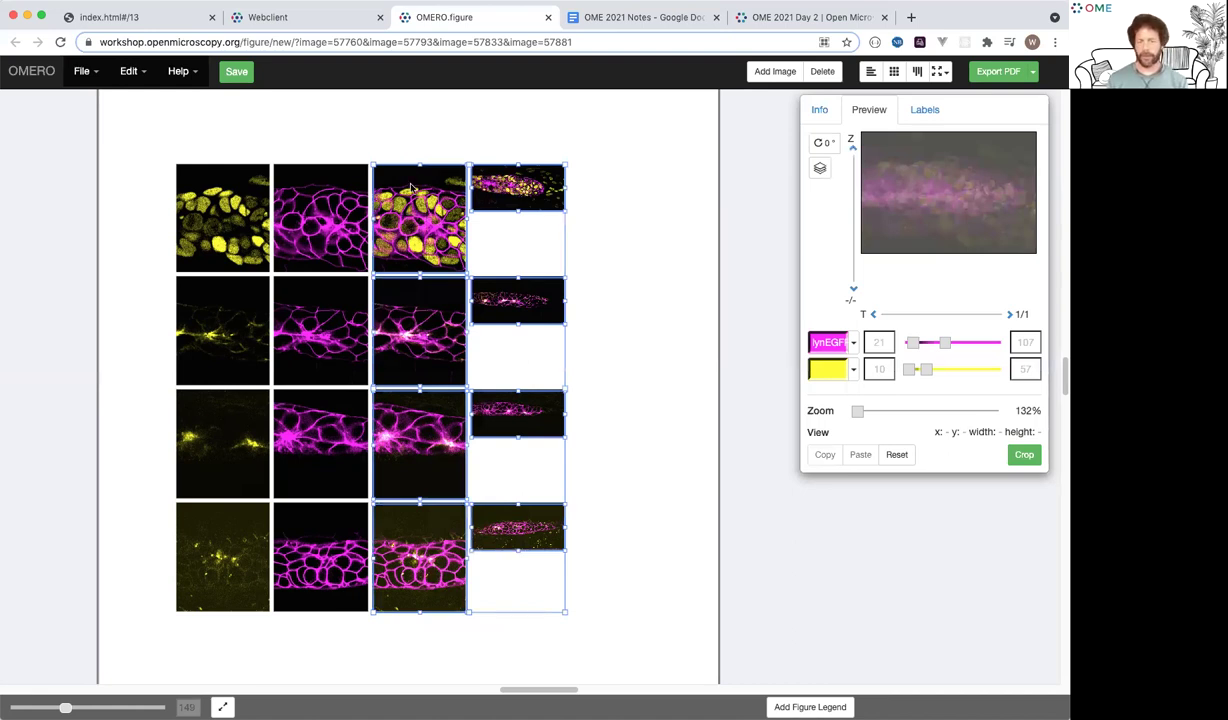
pyautogui.click(937, 72)
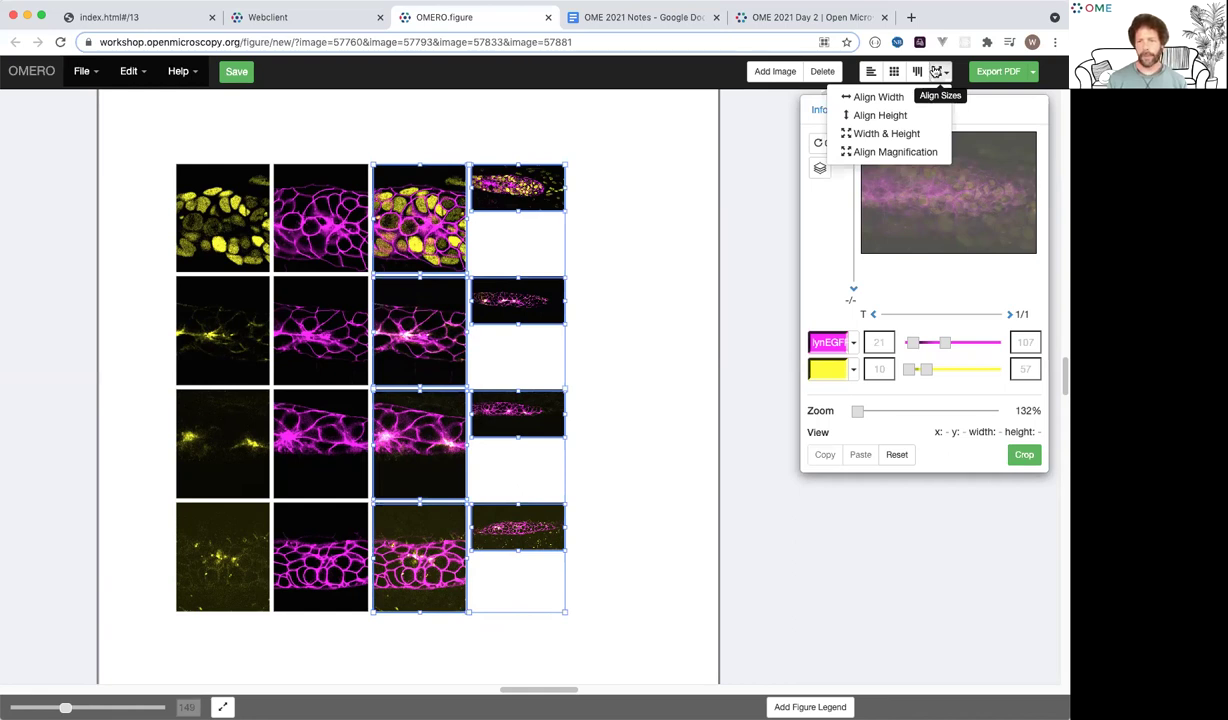
pyautogui.click(893, 117)
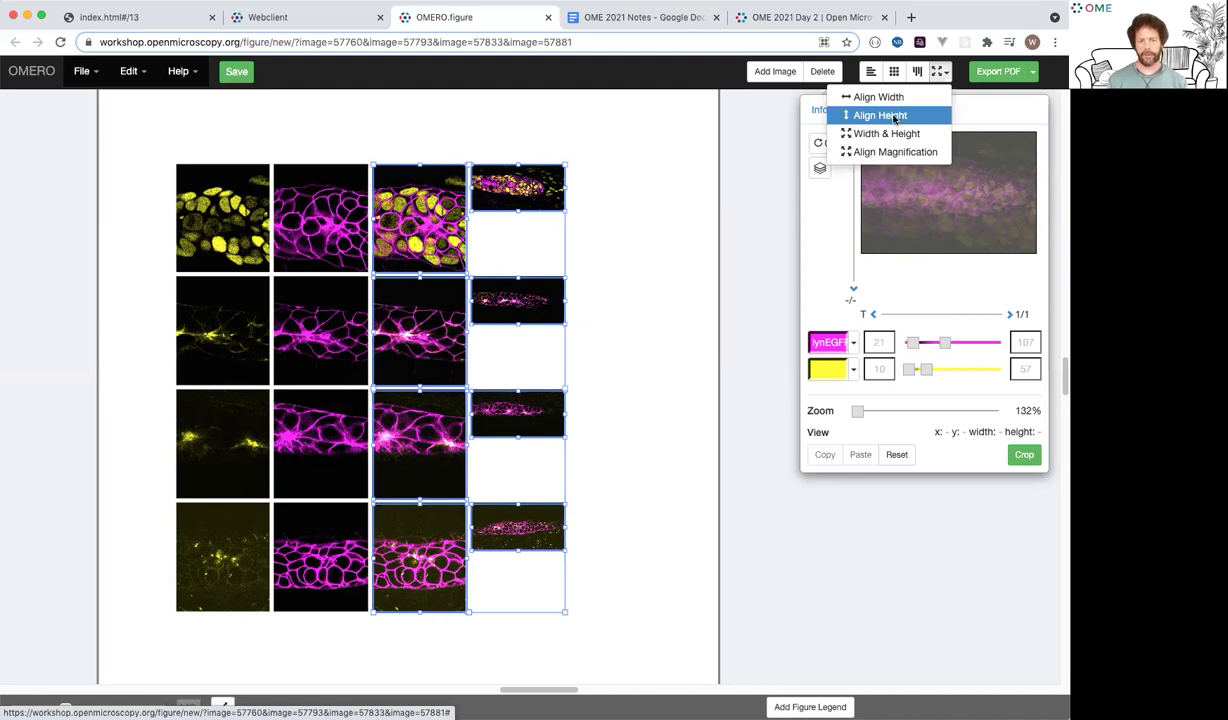
pyautogui.click(587, 138)
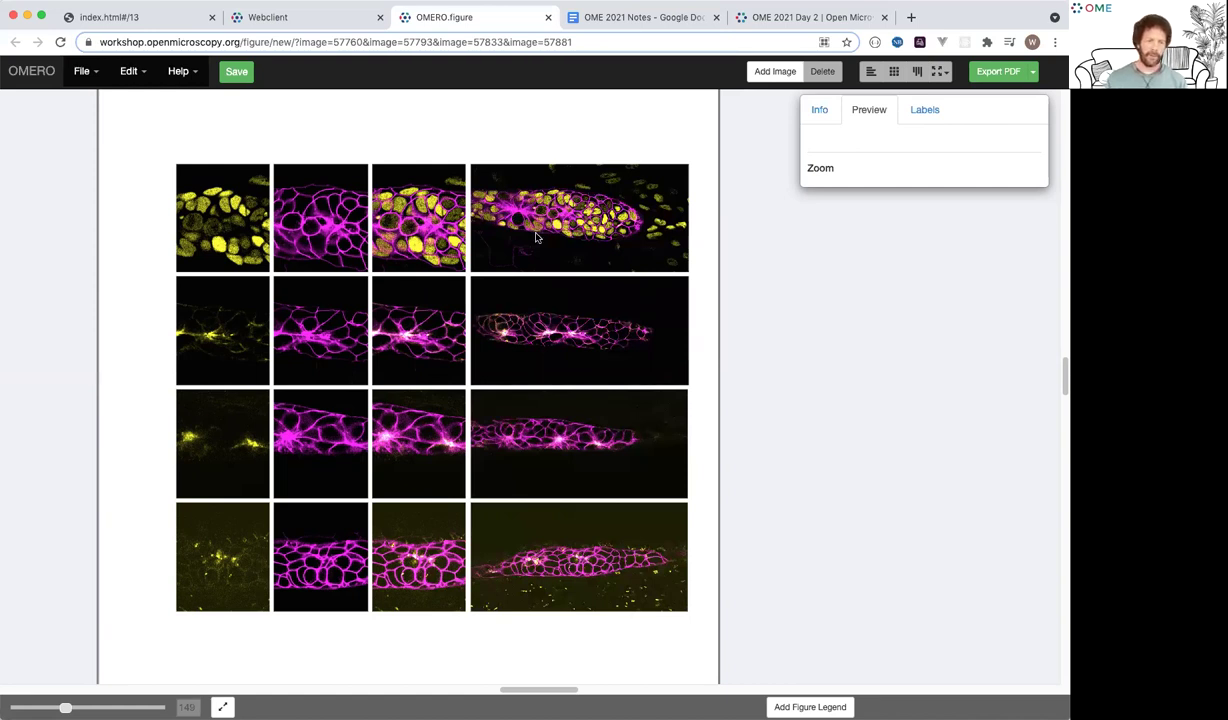
# - Show labelled 10 µm scale bars on all panels of the third and fourth columns, using a pixel size of 0.09 µm
pyautogui.hscroll(2, 535, 237)
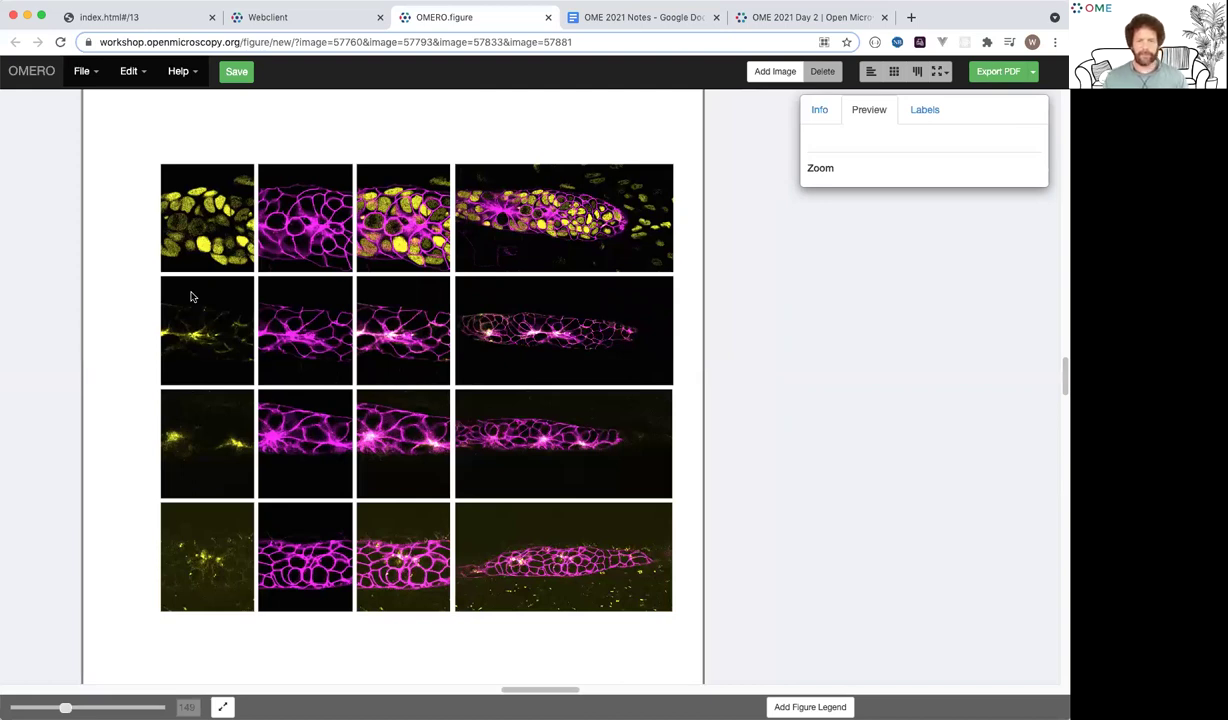
pyautogui.click(419, 177)
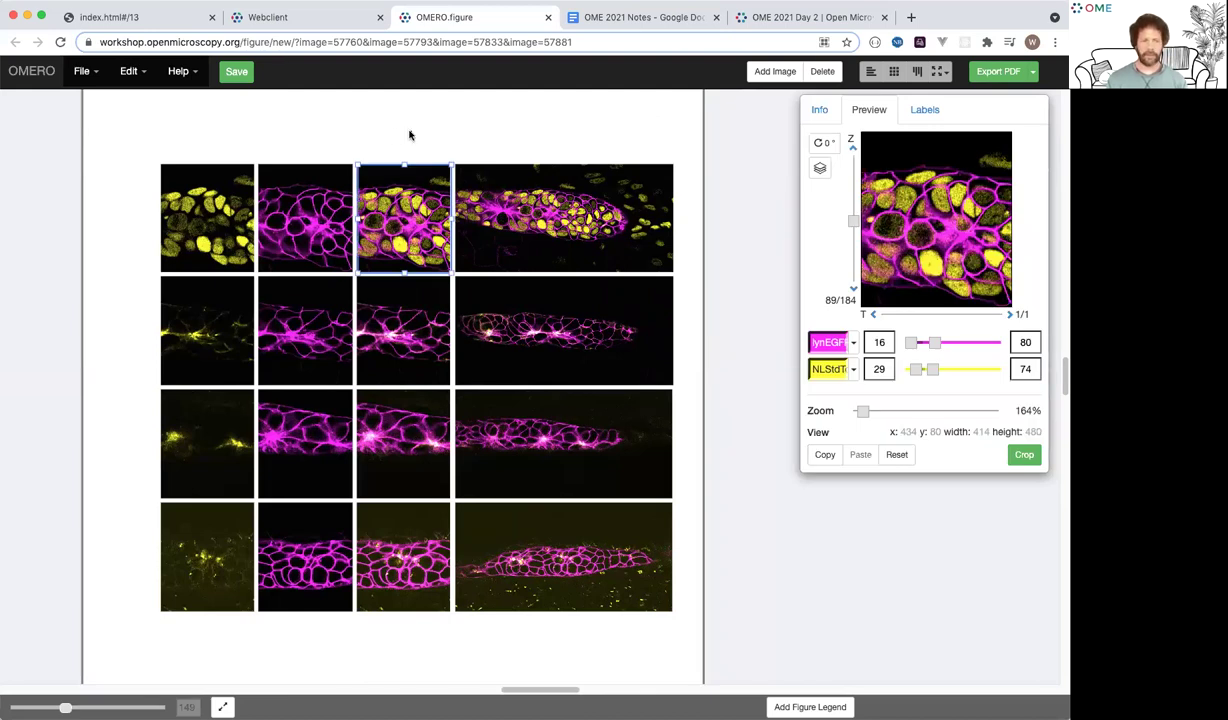
pyautogui.moveTo(409, 131); pyautogui.dragTo(513, 595)
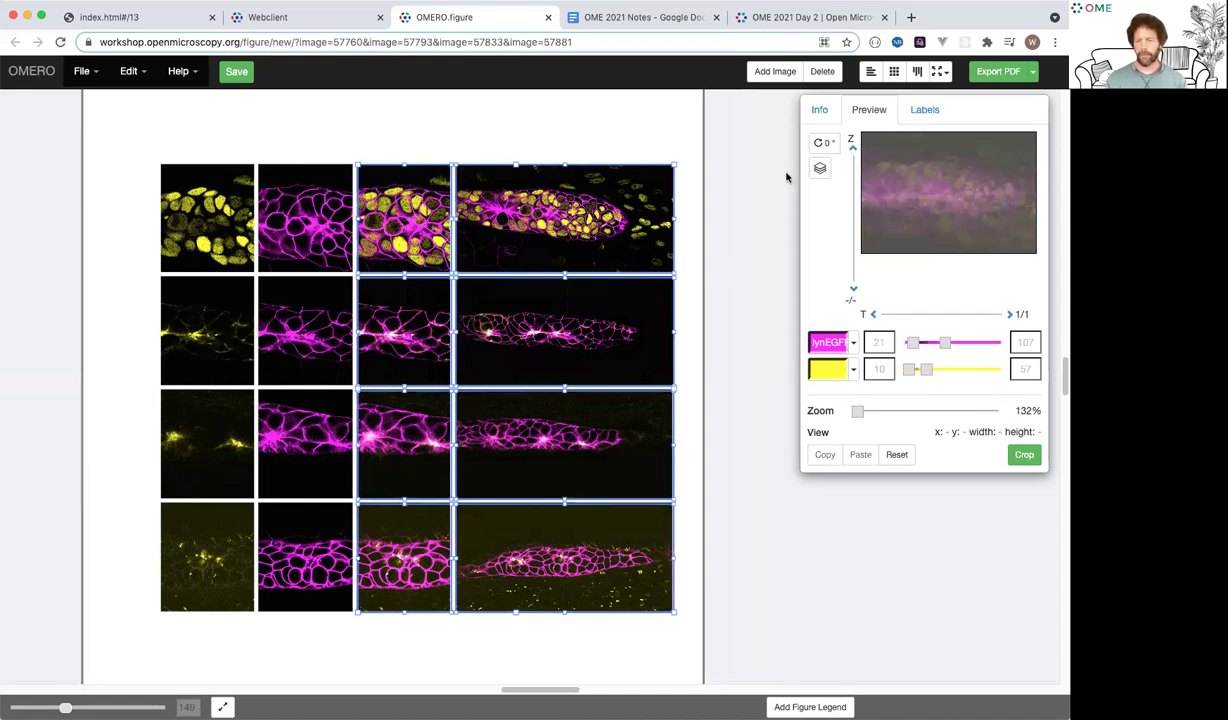
pyautogui.click(923, 110)
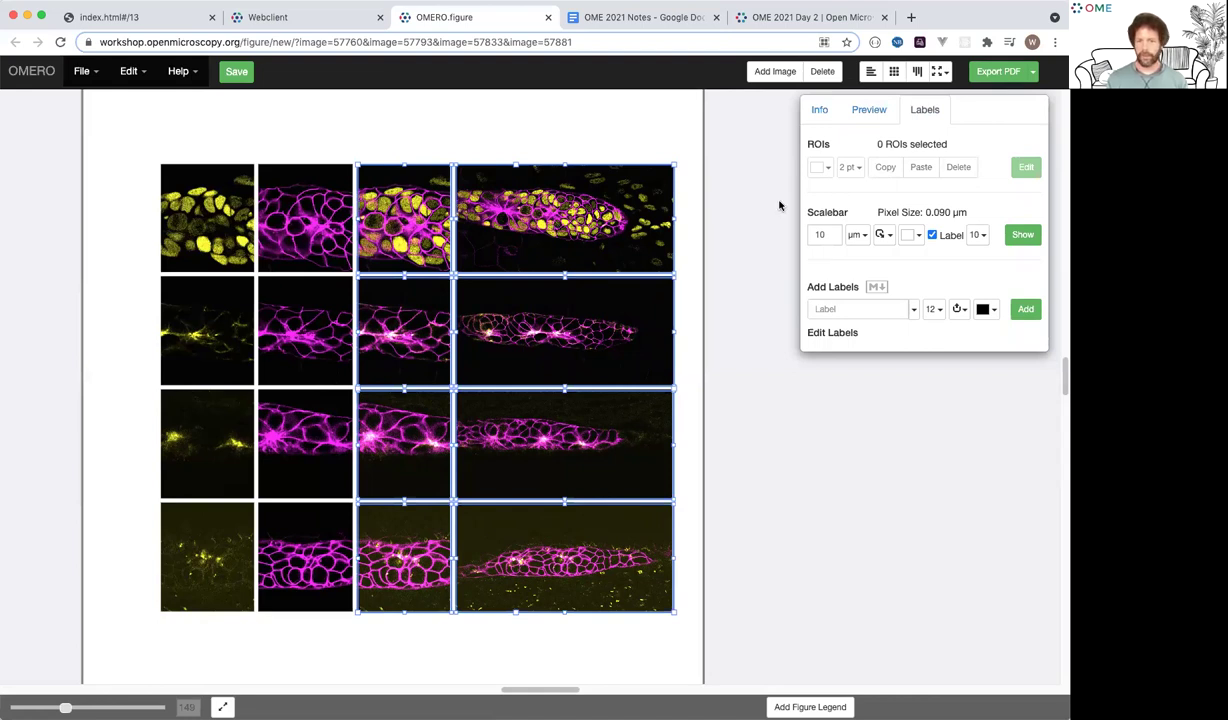
pyautogui.click(1022, 236)
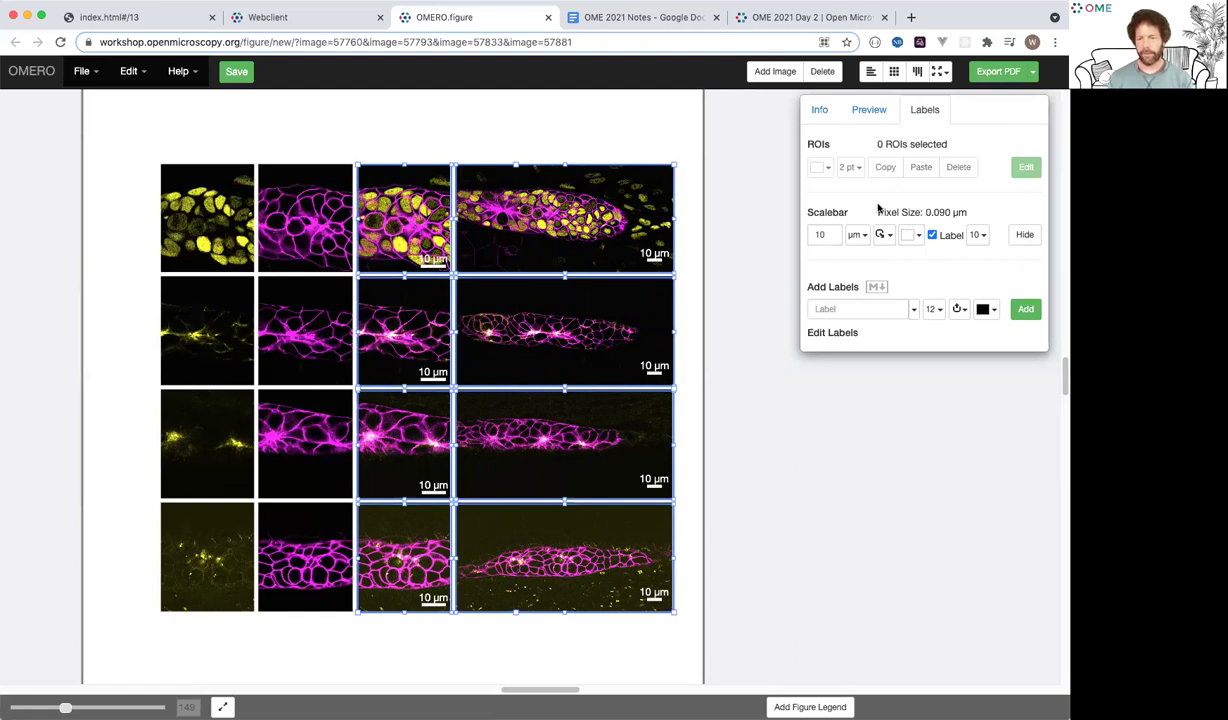
pyautogui.click(946, 214)
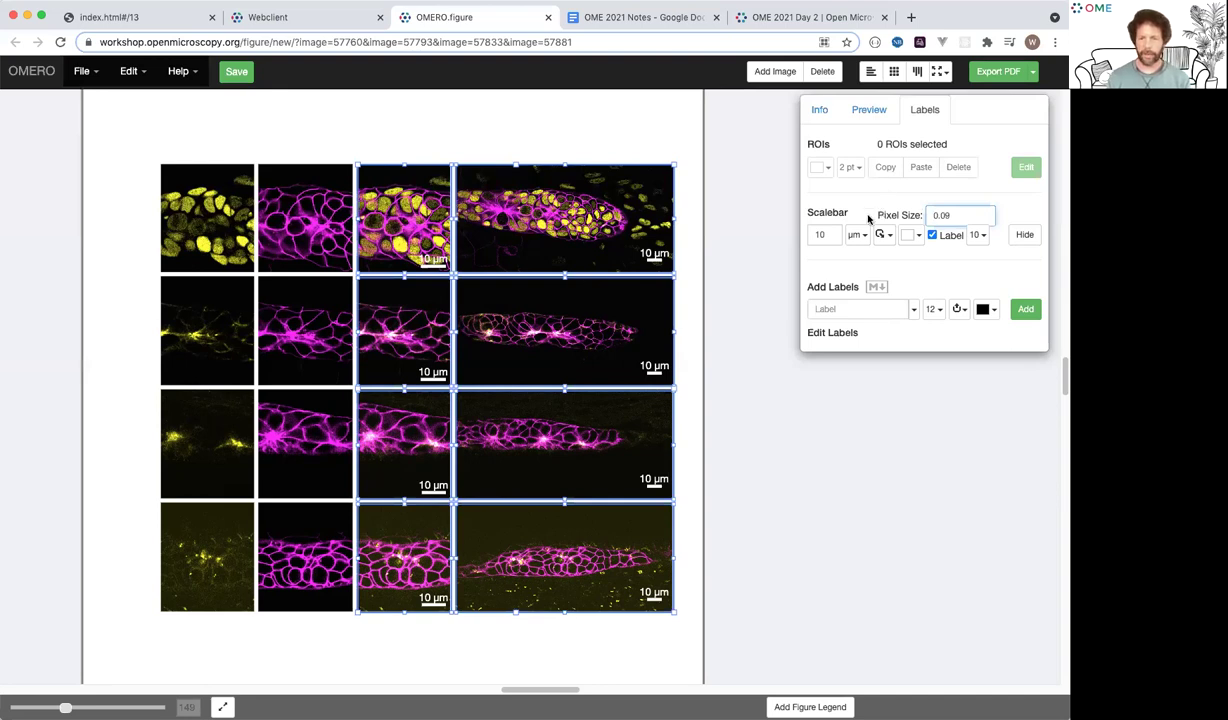
pyautogui.press('Return')
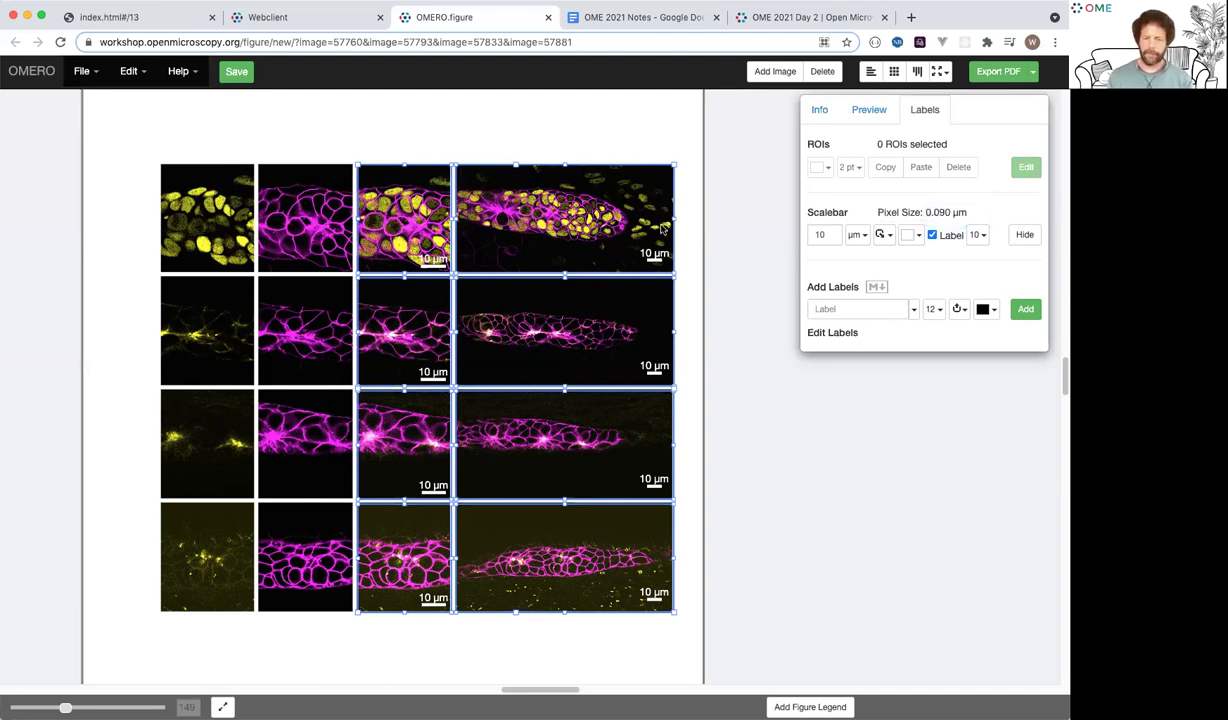
# - Set the scale bar length of only the four fourth-column panels to 20 µm
pyautogui.click(822, 234)
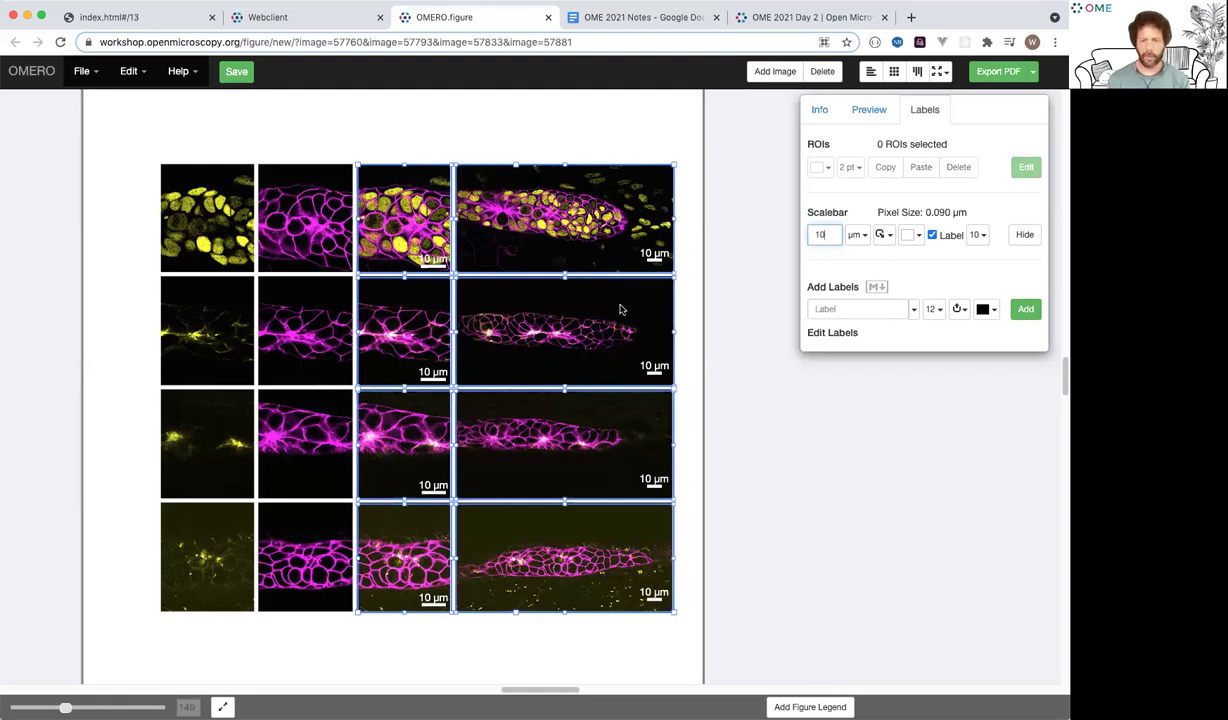
pyautogui.click(551, 140)
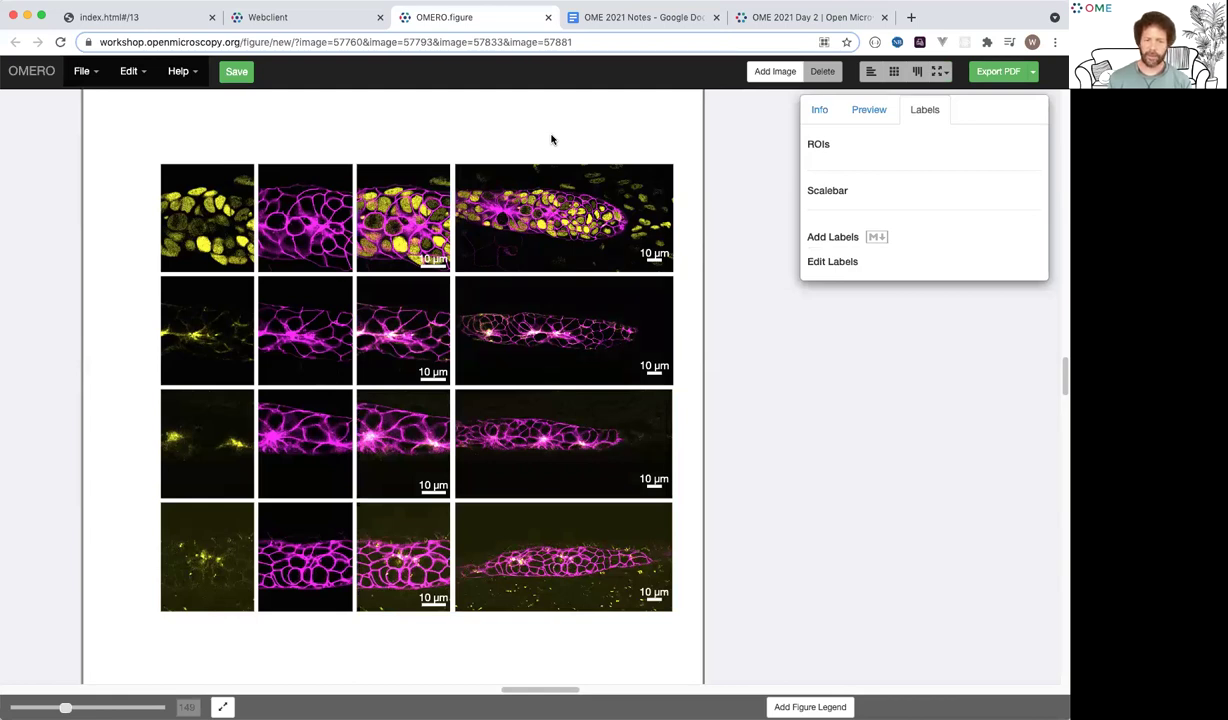
pyautogui.moveTo(551, 140); pyautogui.dragTo(770, 235)
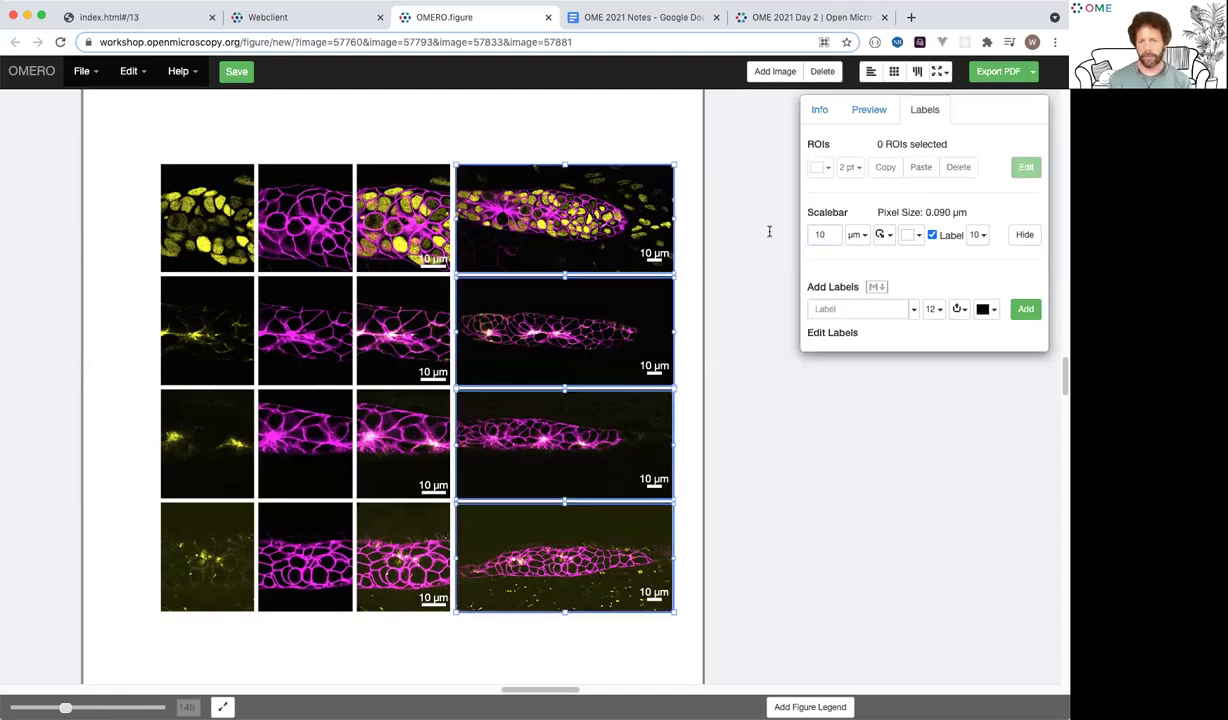
pyautogui.click(819, 236)
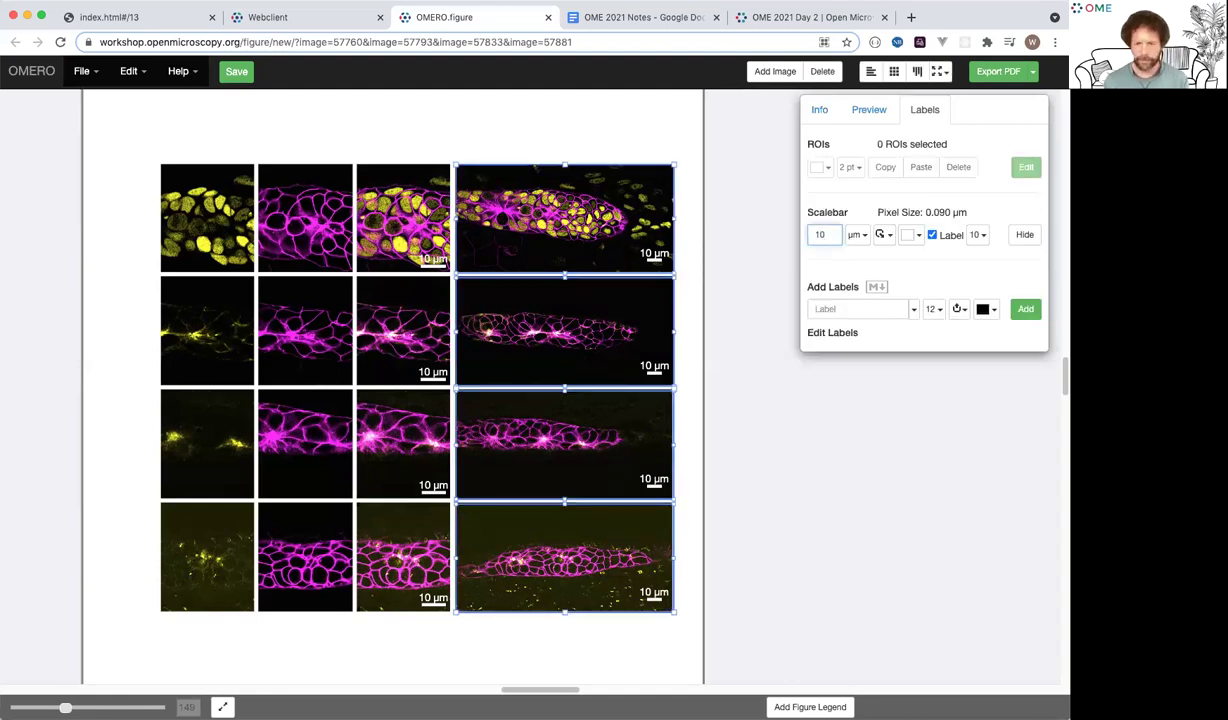
pyautogui.press('Return')
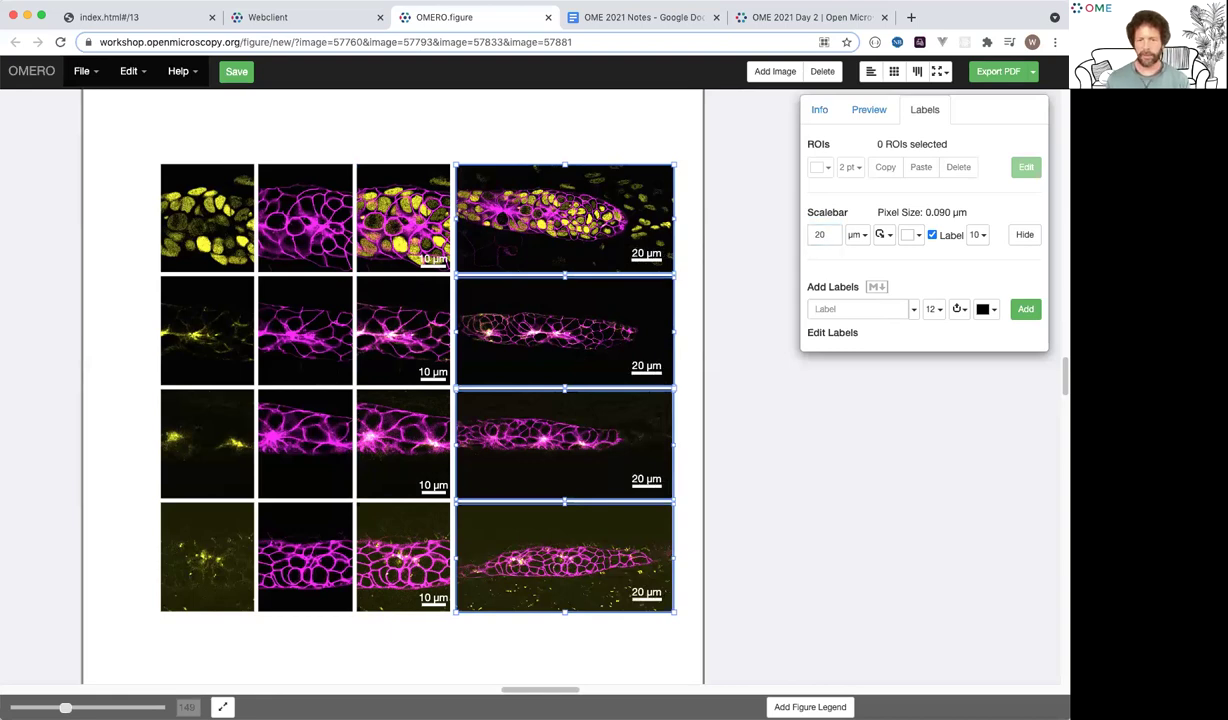
# - Try the fourth column's scale bars in the Bottom Left corner, undo that, and switch their labels off and back on
pyautogui.click(890, 235)
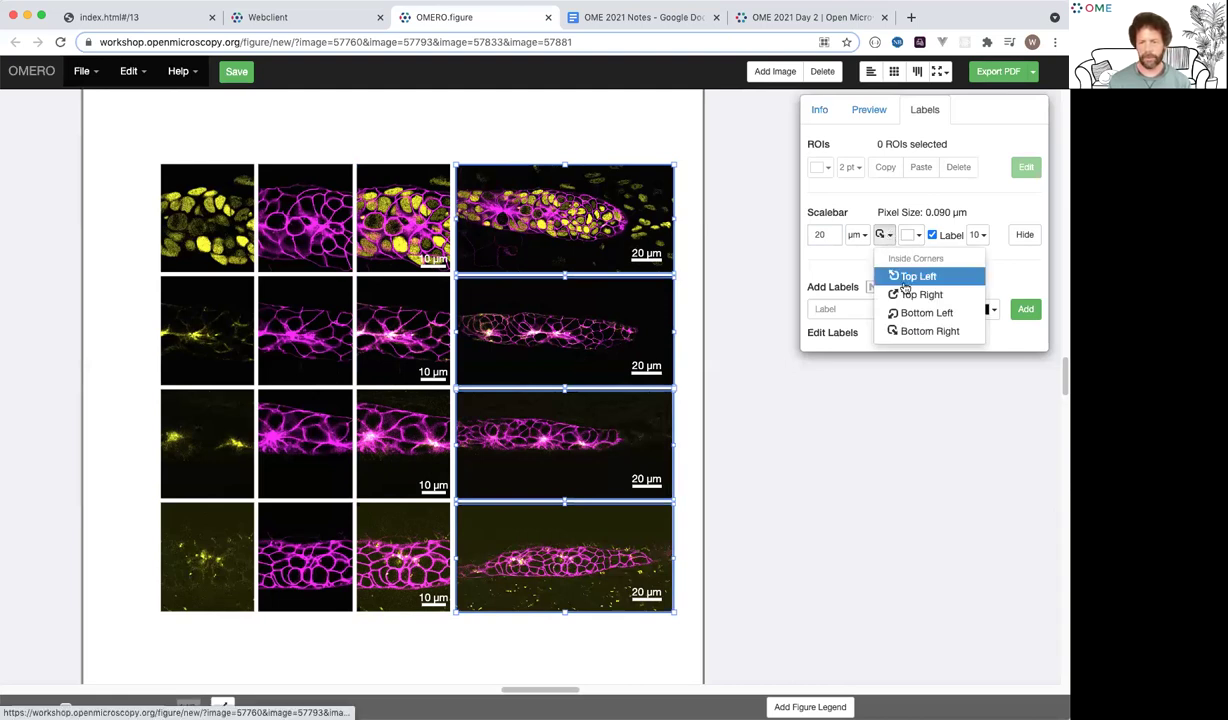
pyautogui.click(909, 314)
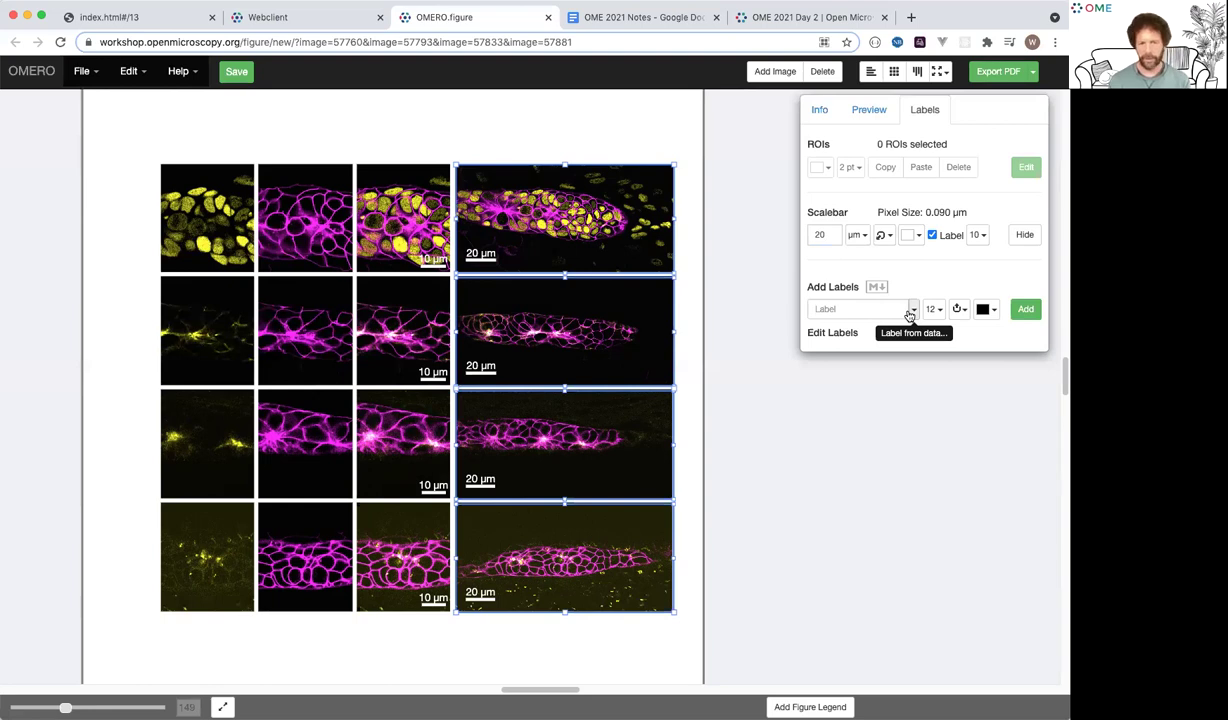
pyautogui.press('super+z')
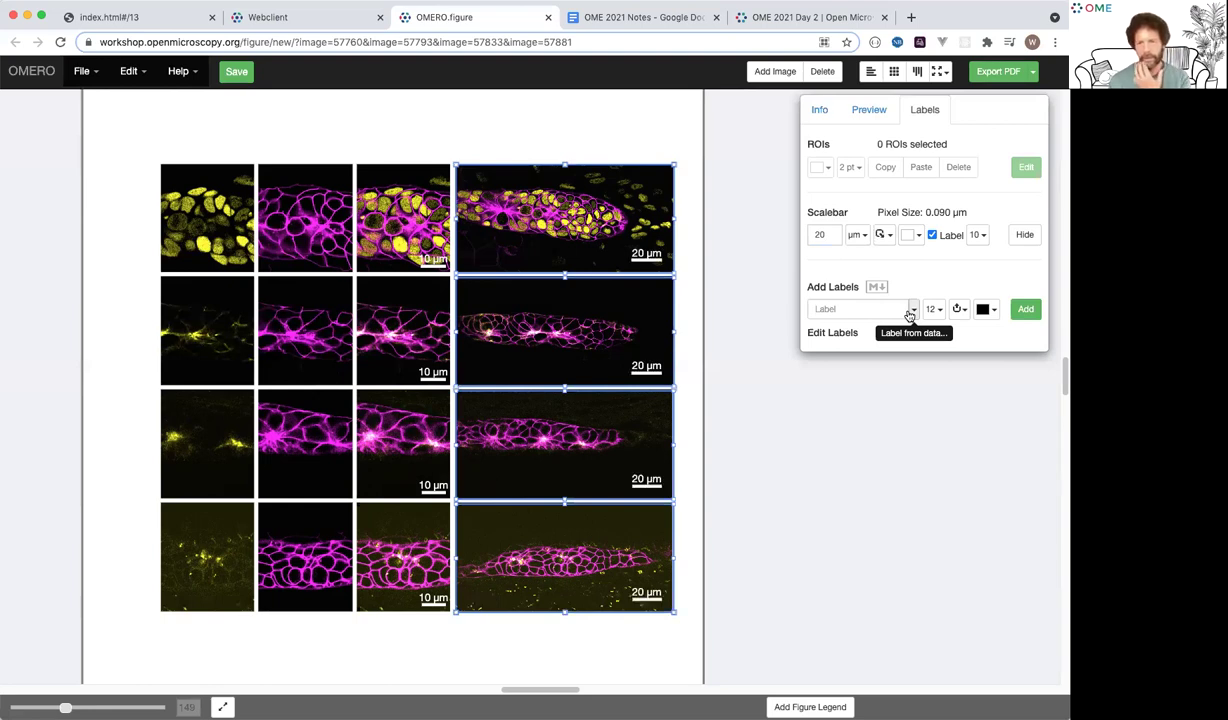
pyautogui.click(932, 235)
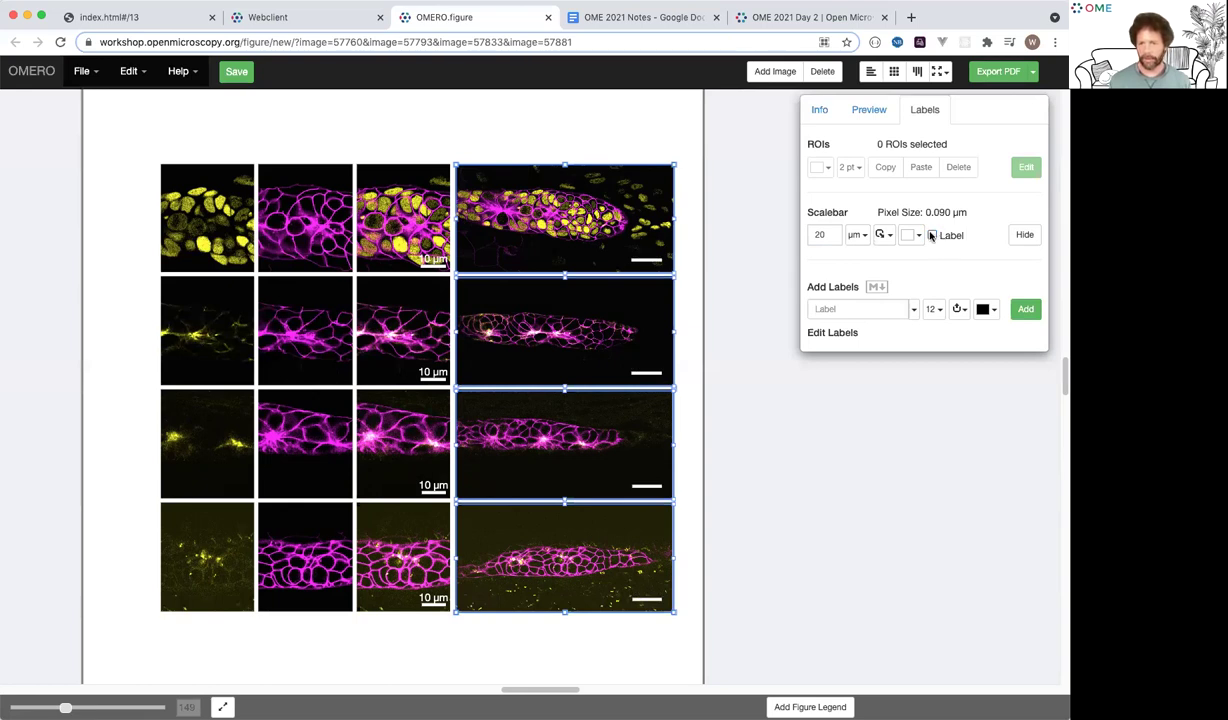
pyautogui.click(932, 235)
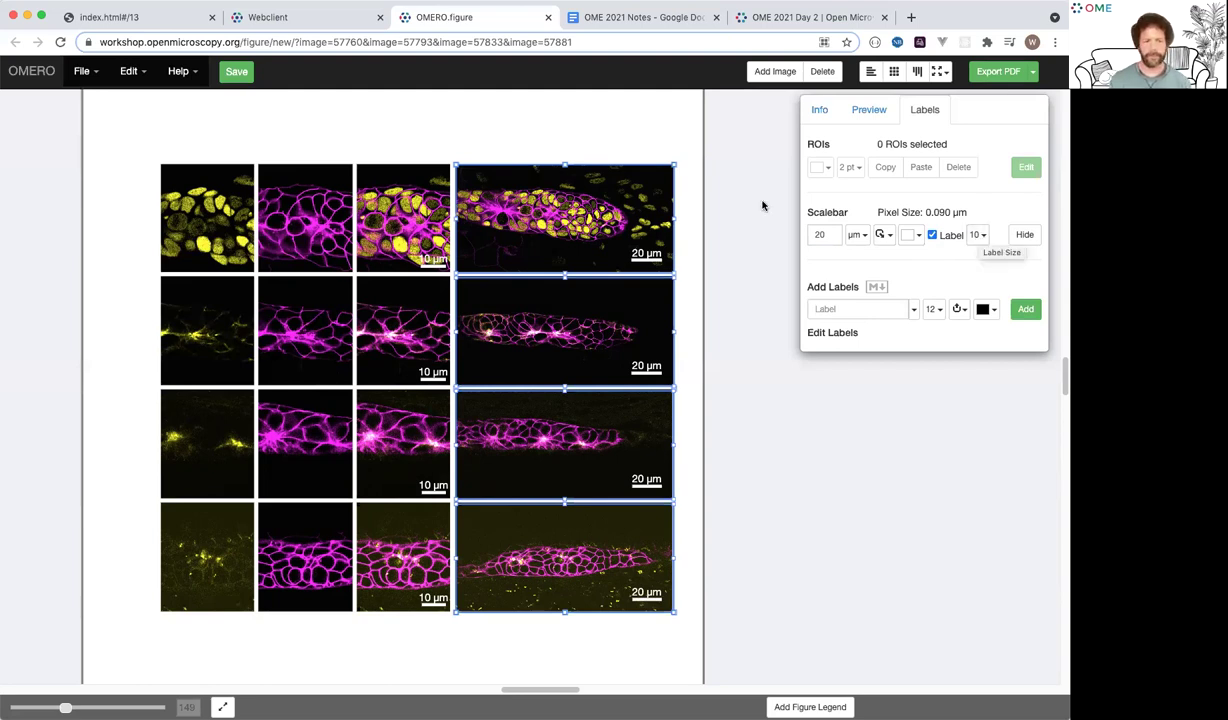
# - Try a size 12 black label "Nuclei" outside the left edge of the top row's first panel, and remove it
pyautogui.scroll(2, 563, 199)
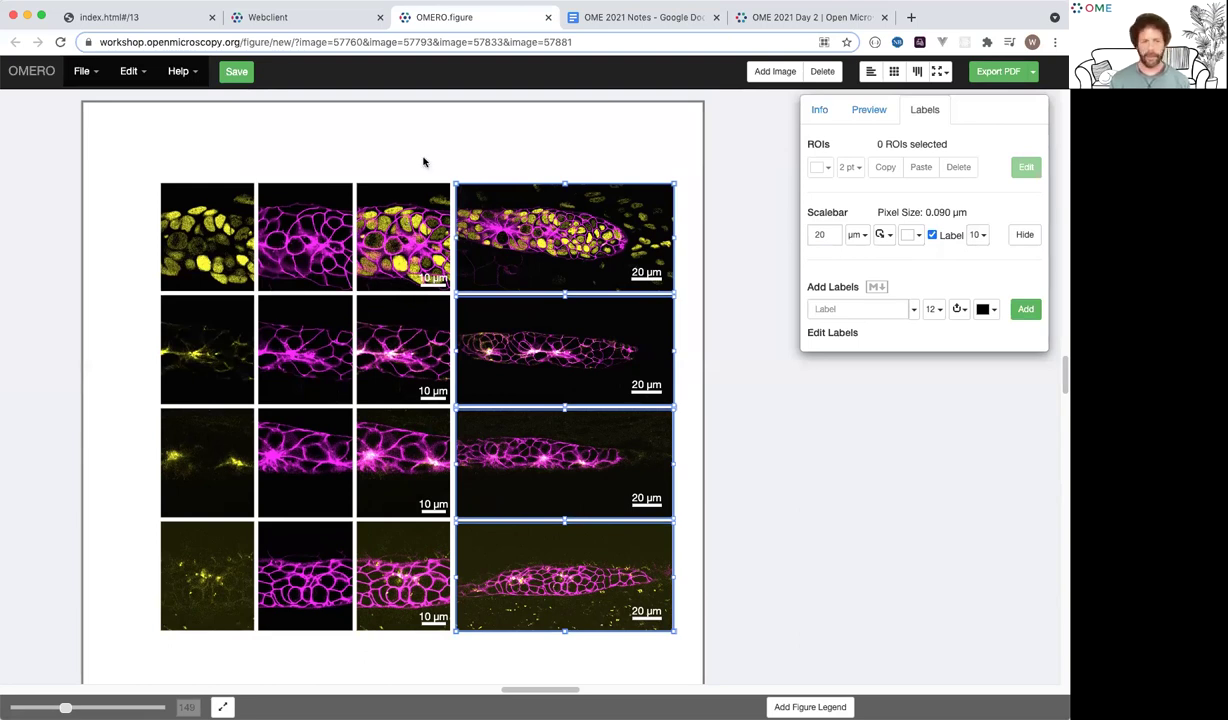
pyautogui.hscroll(-3, 310, 200)
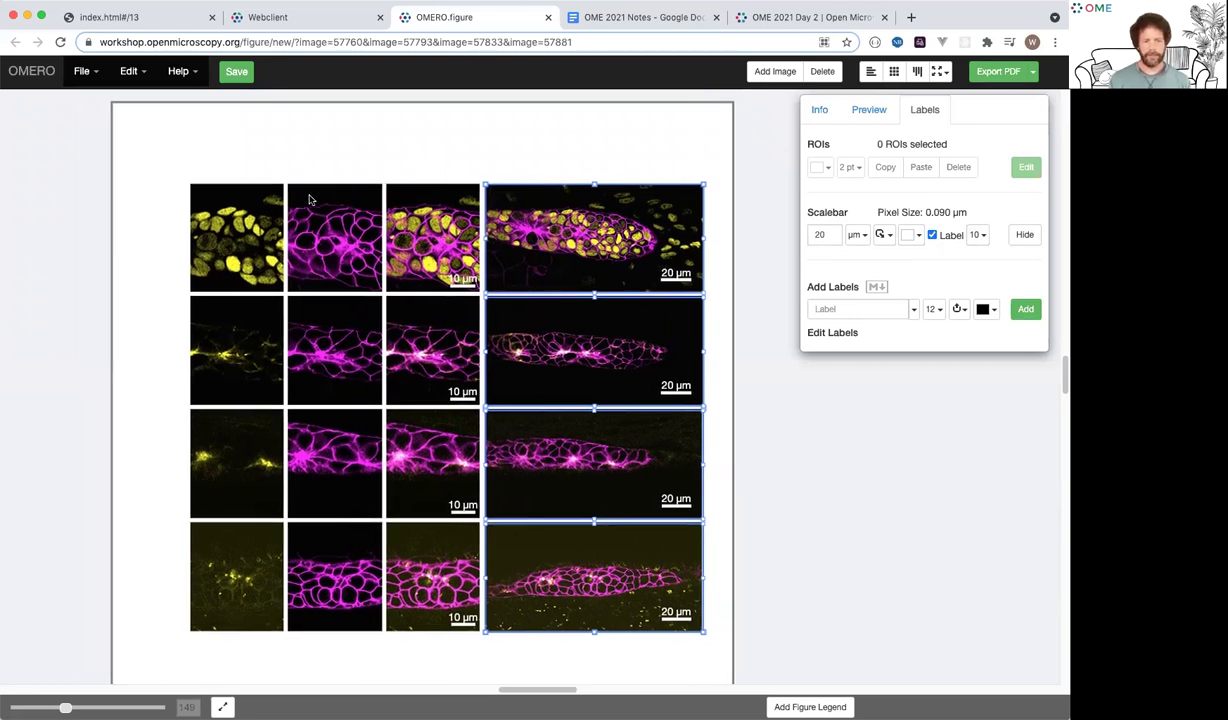
pyautogui.hscroll(-5, 310, 200)
pyautogui.click(280, 226)
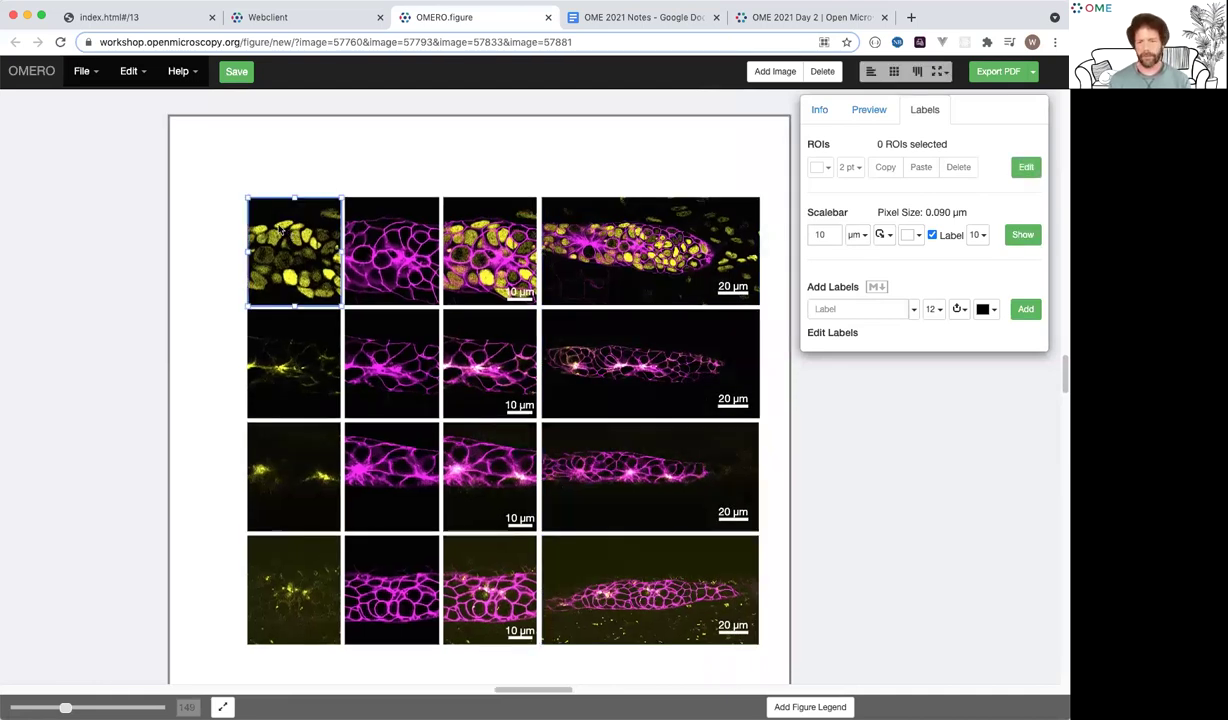
pyautogui.press('Tab')
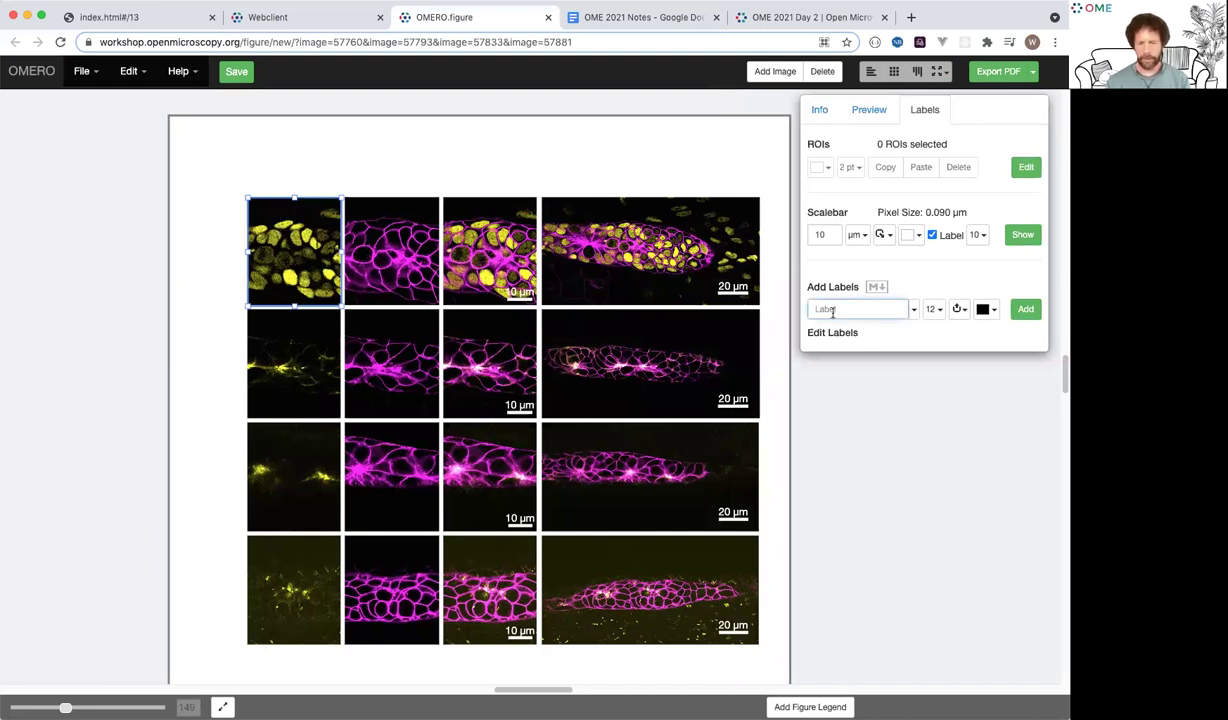
pyautogui.write('Nu')
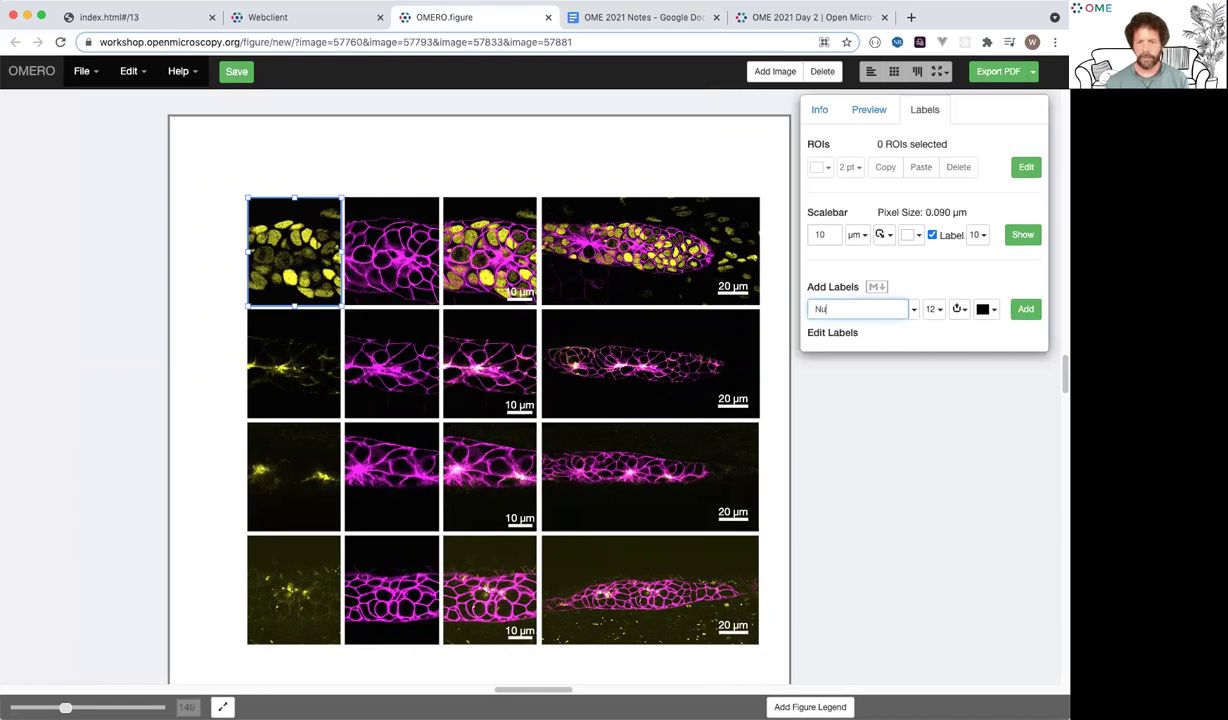
pyautogui.write('clei')
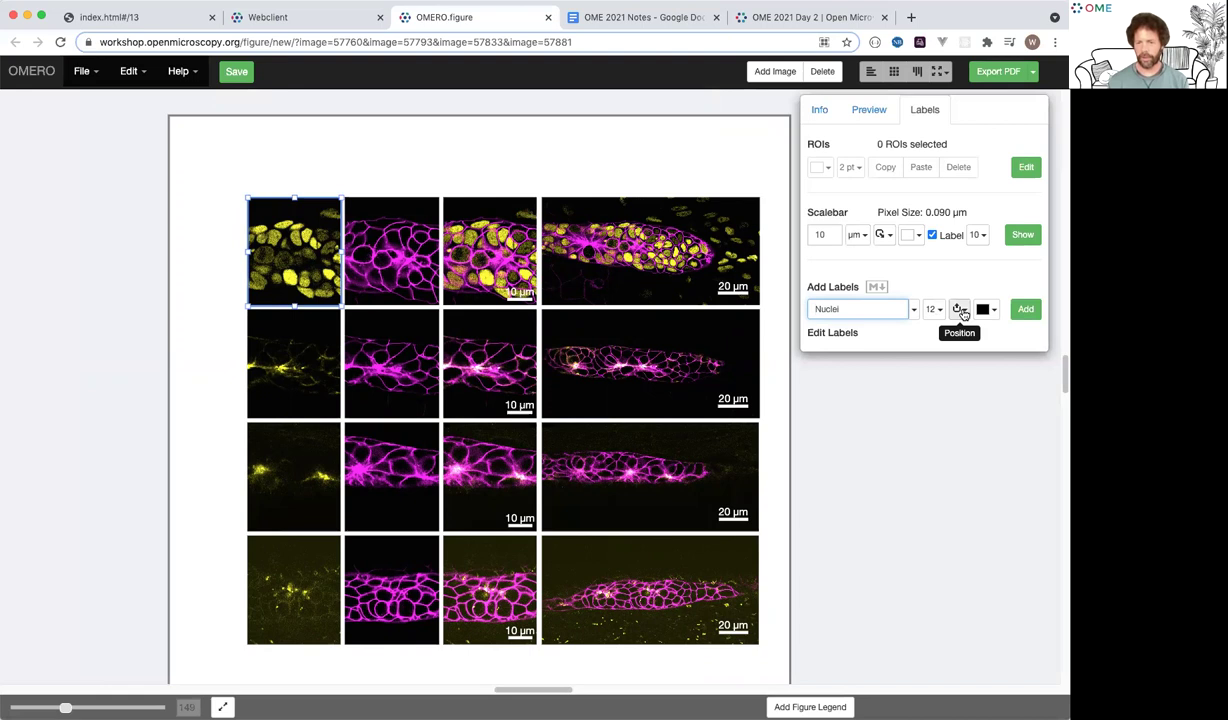
pyautogui.click(962, 313)
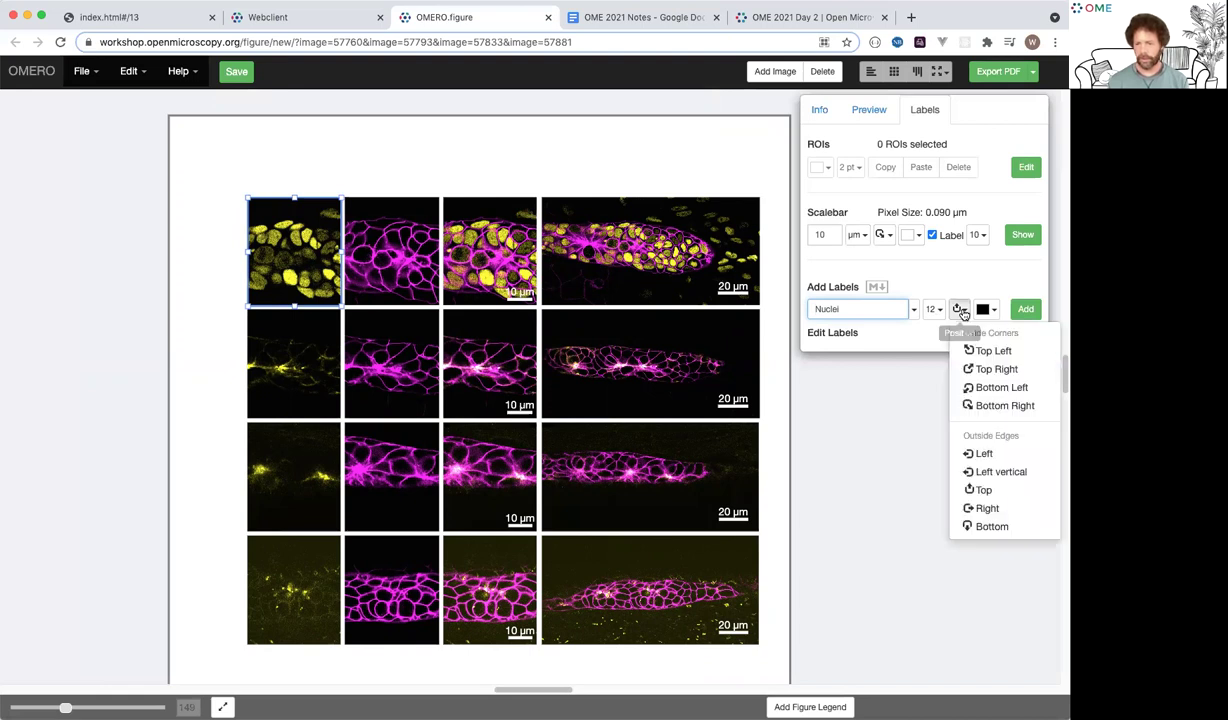
pyautogui.click(988, 456)
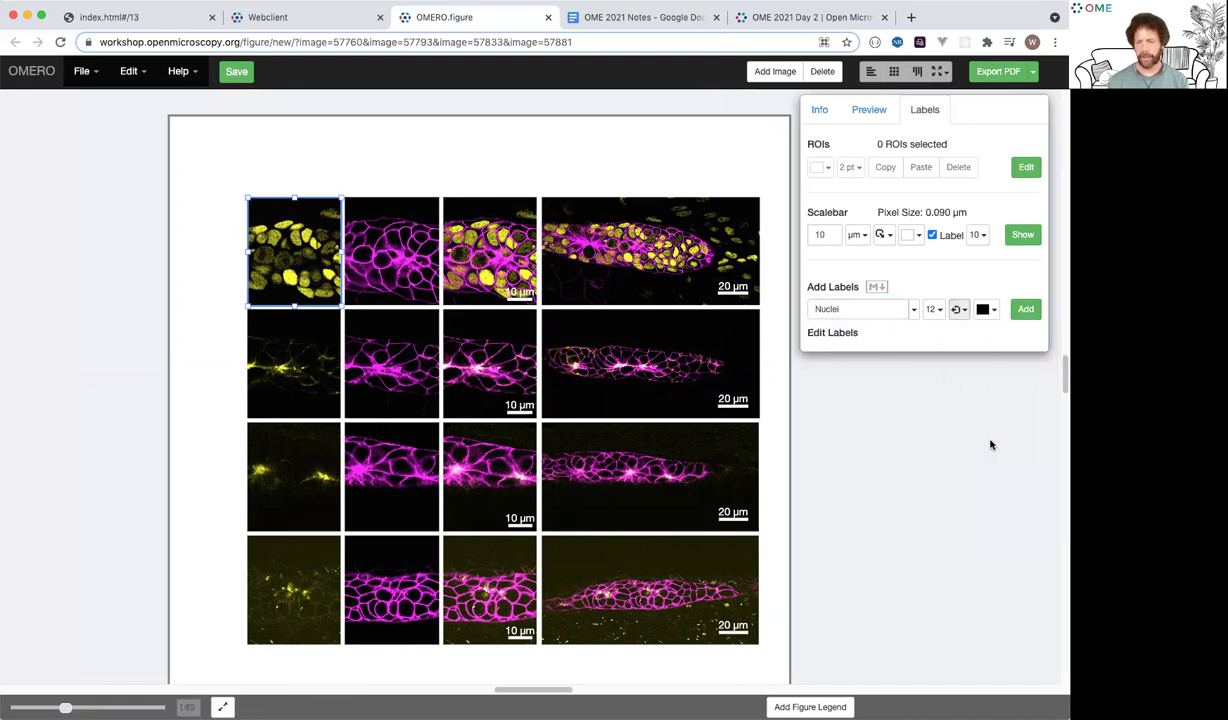
pyautogui.click(1026, 310)
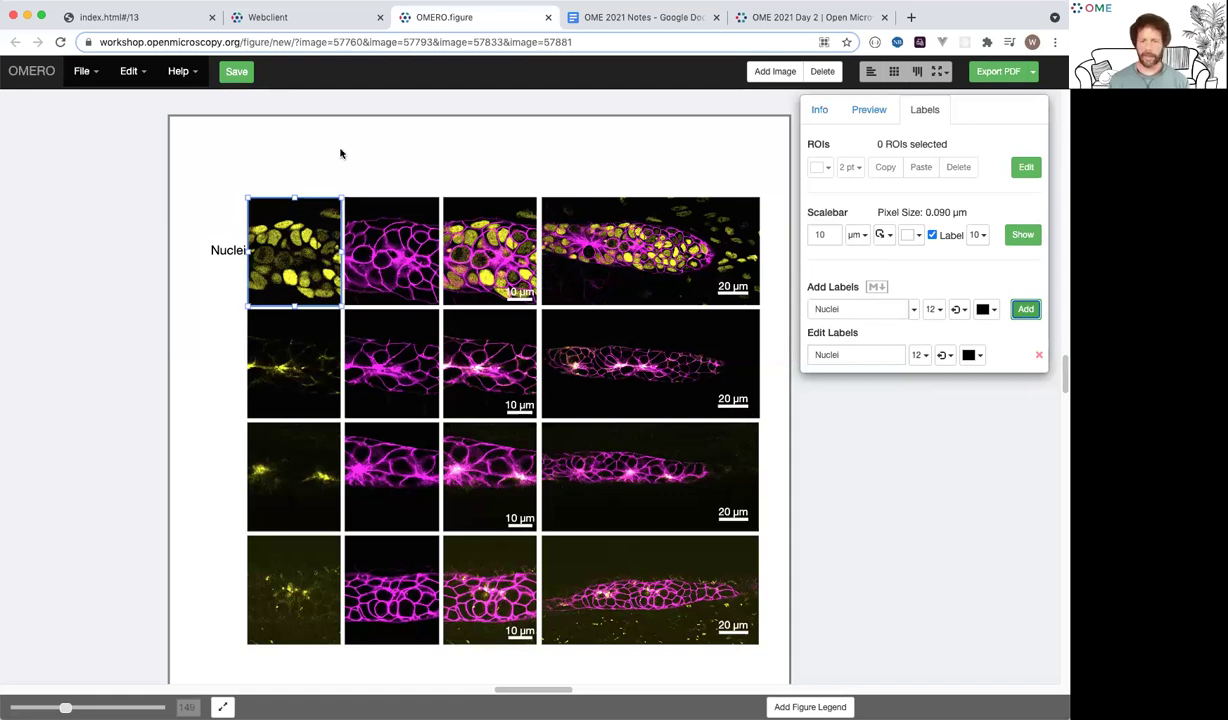
pyautogui.click(1040, 357)
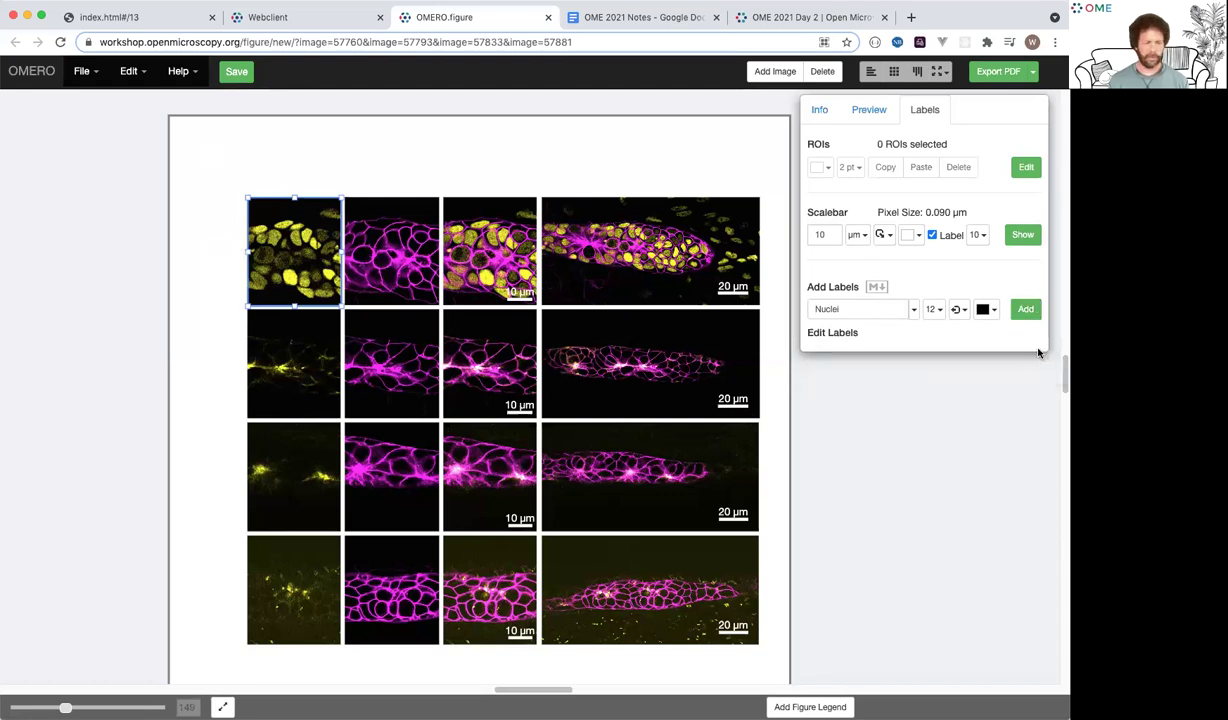
# - Configure new labels for the four first-column panels from Key-Value Pairs, placed at the Left vertical outside edge
pyautogui.click(214, 167)
pyautogui.moveTo(212, 167); pyautogui.dragTo(285, 640)
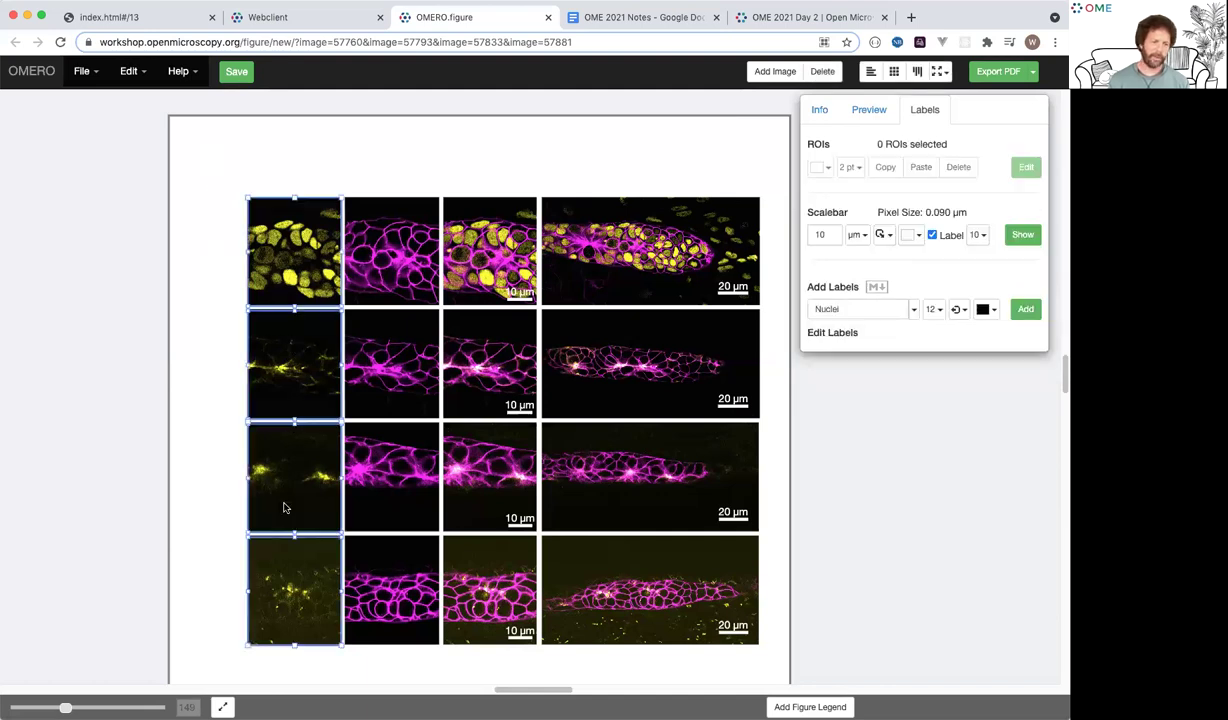
pyautogui.click(914, 310)
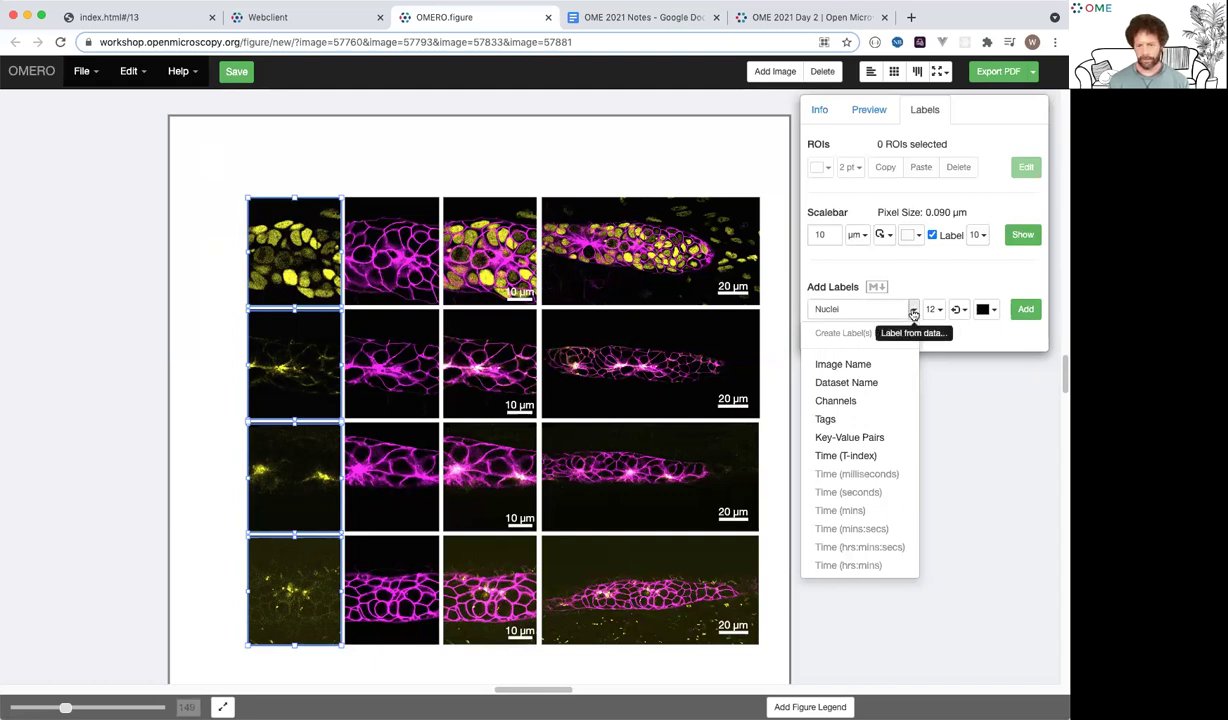
pyautogui.click(877, 438)
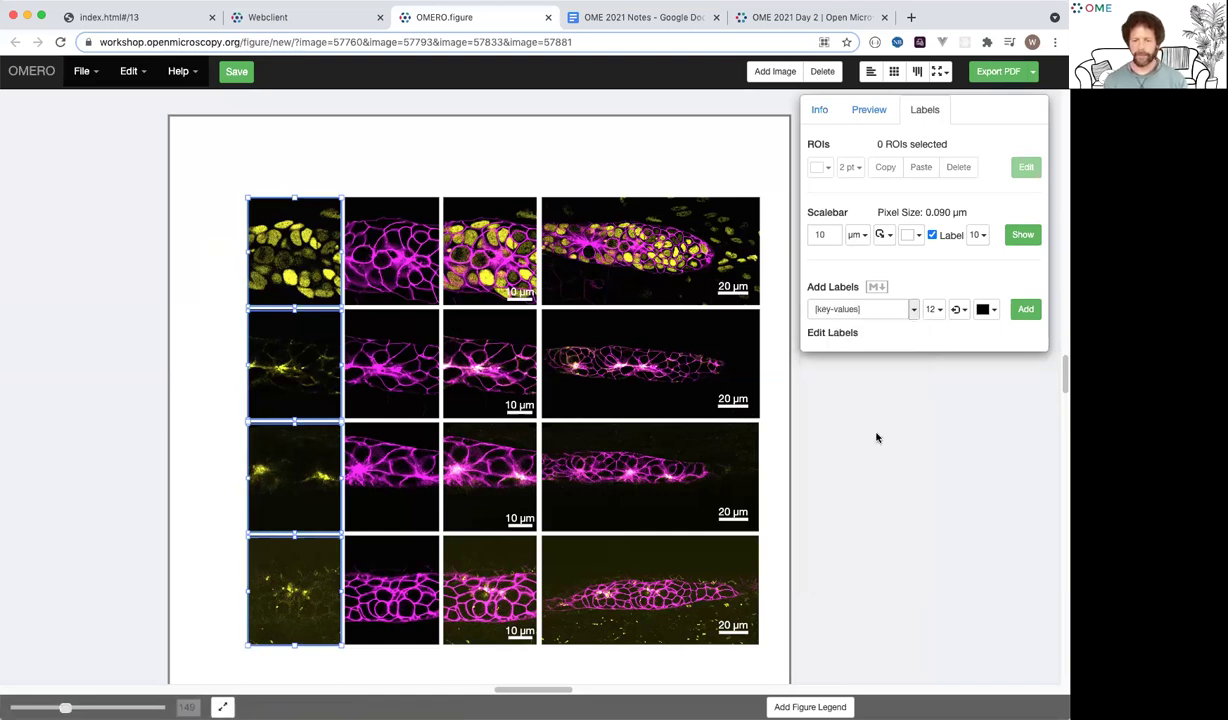
pyautogui.click(958, 311)
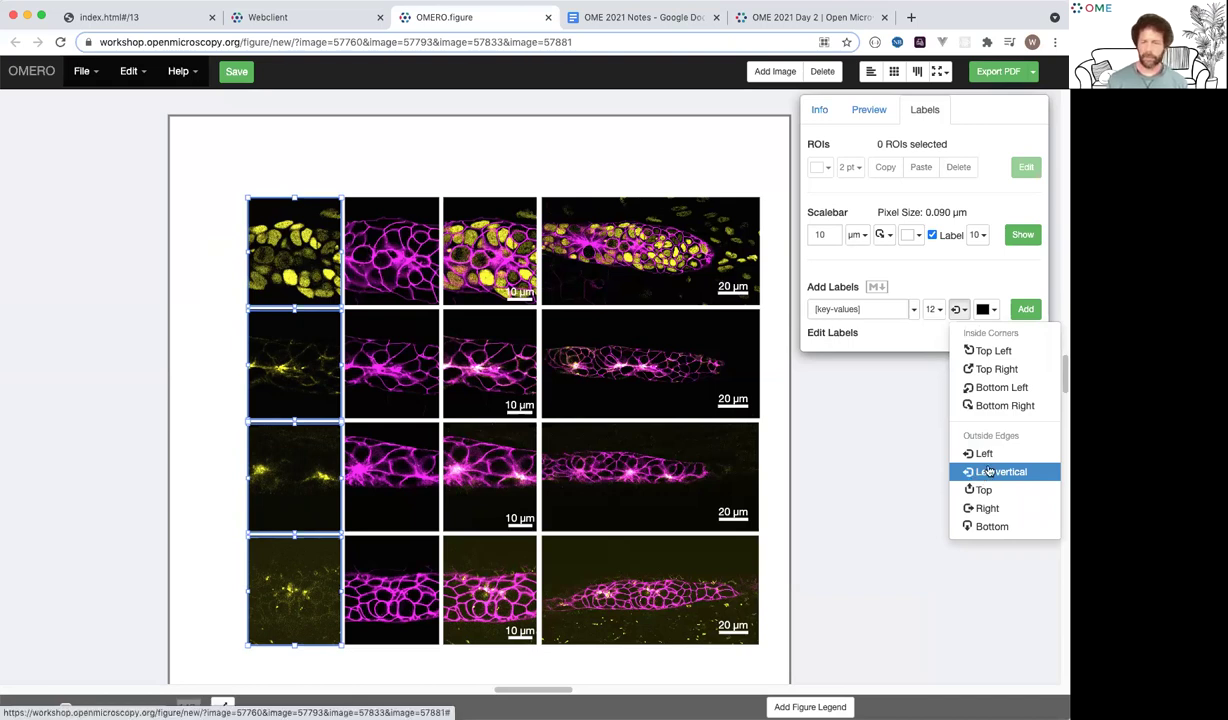
pyautogui.click(769, 391)
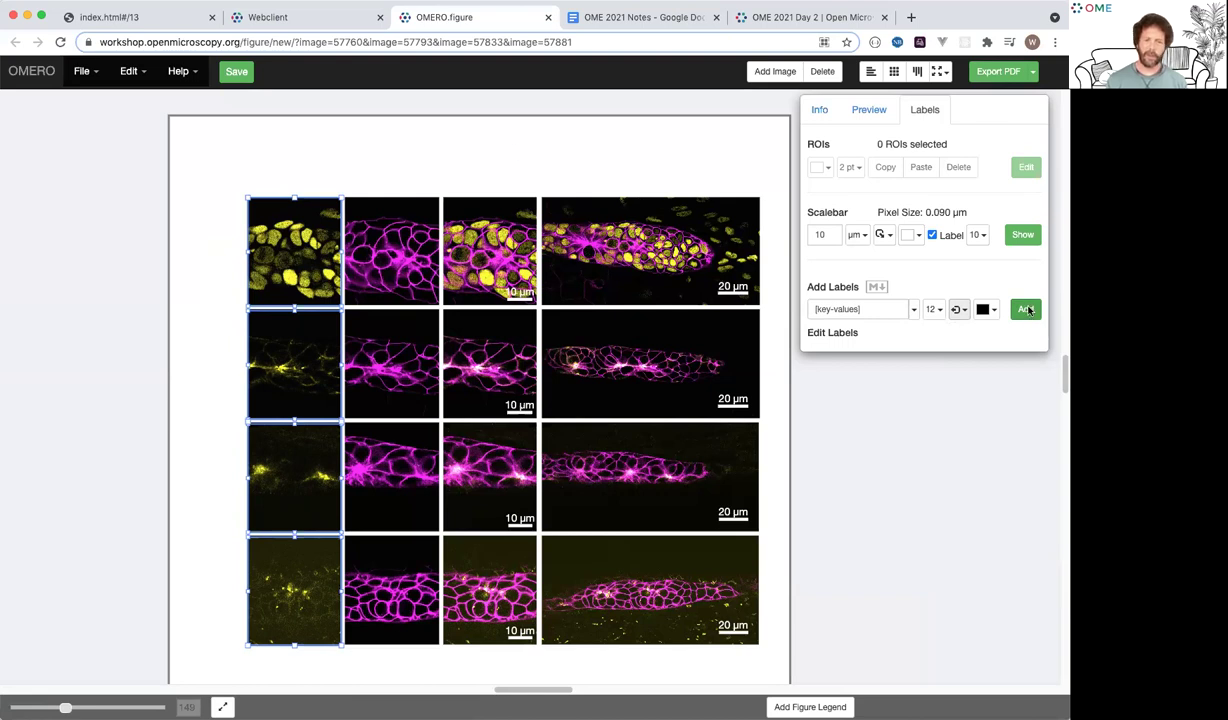
# - Add the first-column labels from the Ch1_Label key, leaving the key itself out of the label text
pyautogui.click(515, 150)
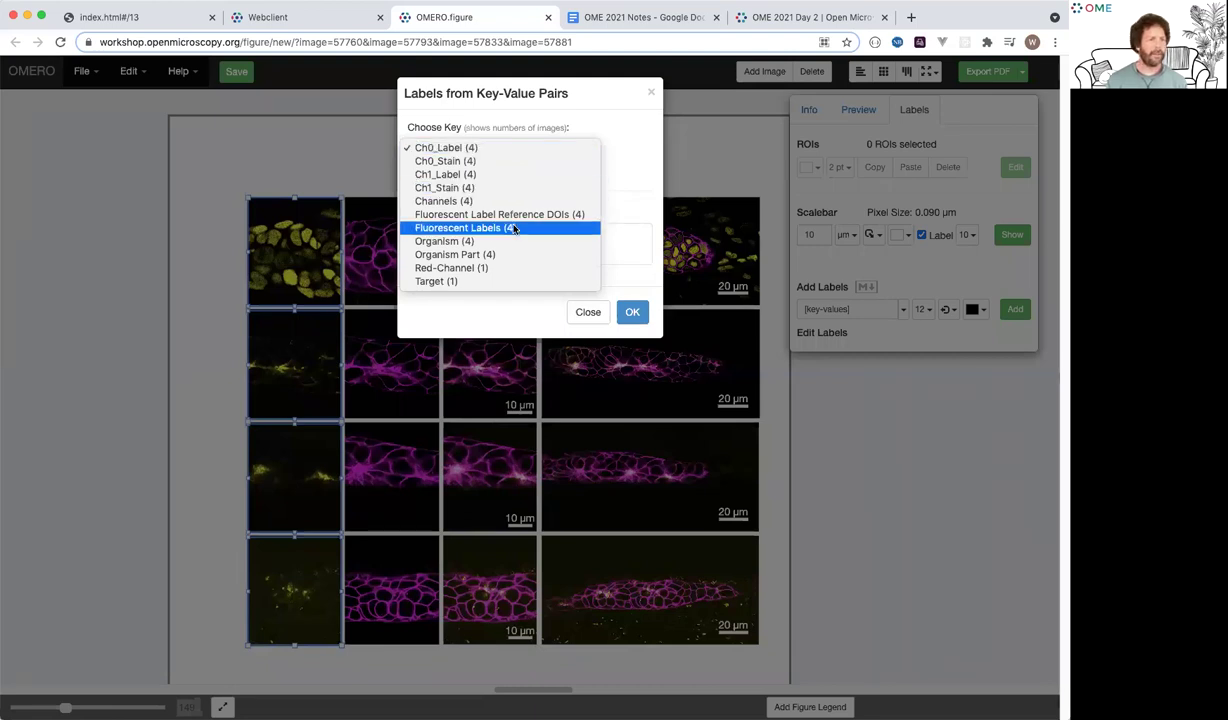
pyautogui.press('Escape')
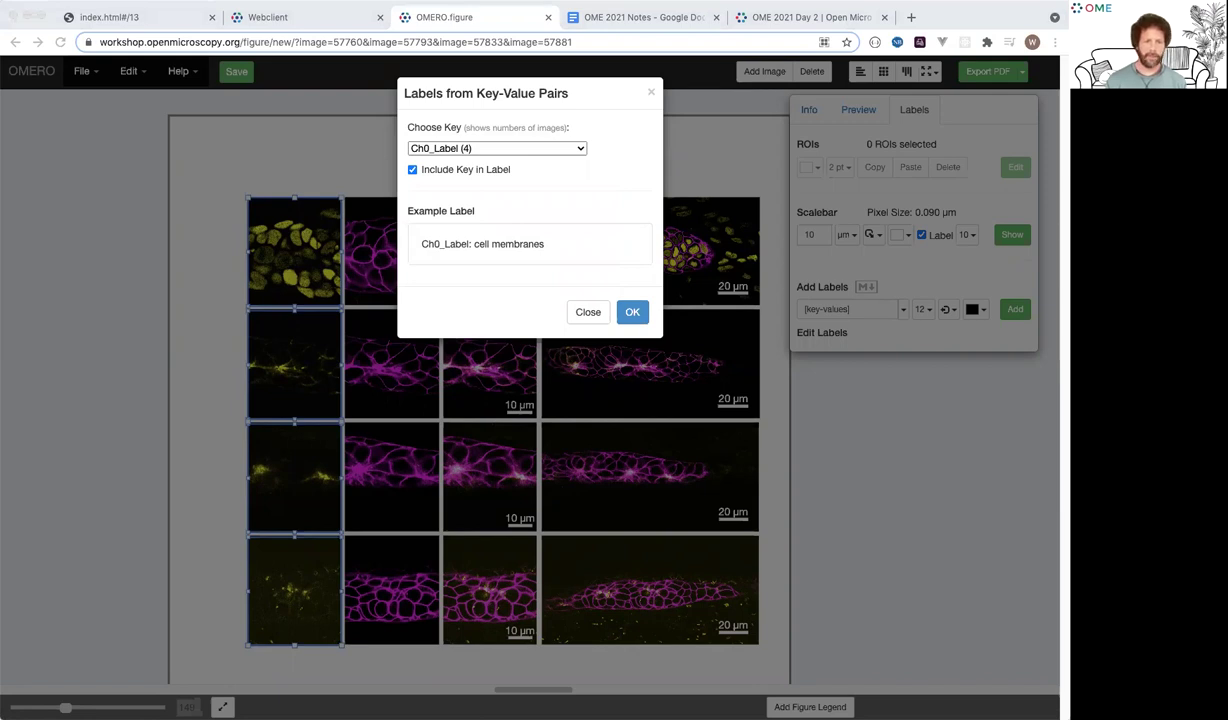
pyautogui.click(479, 143)
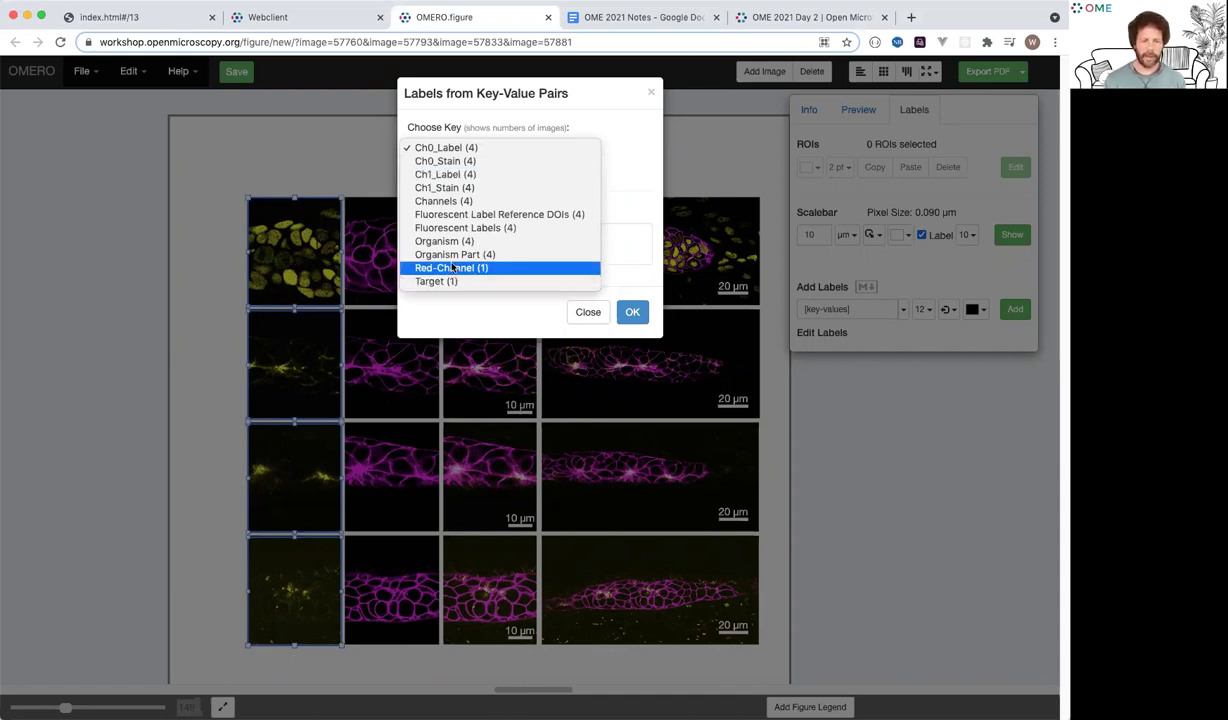
pyautogui.click(450, 175)
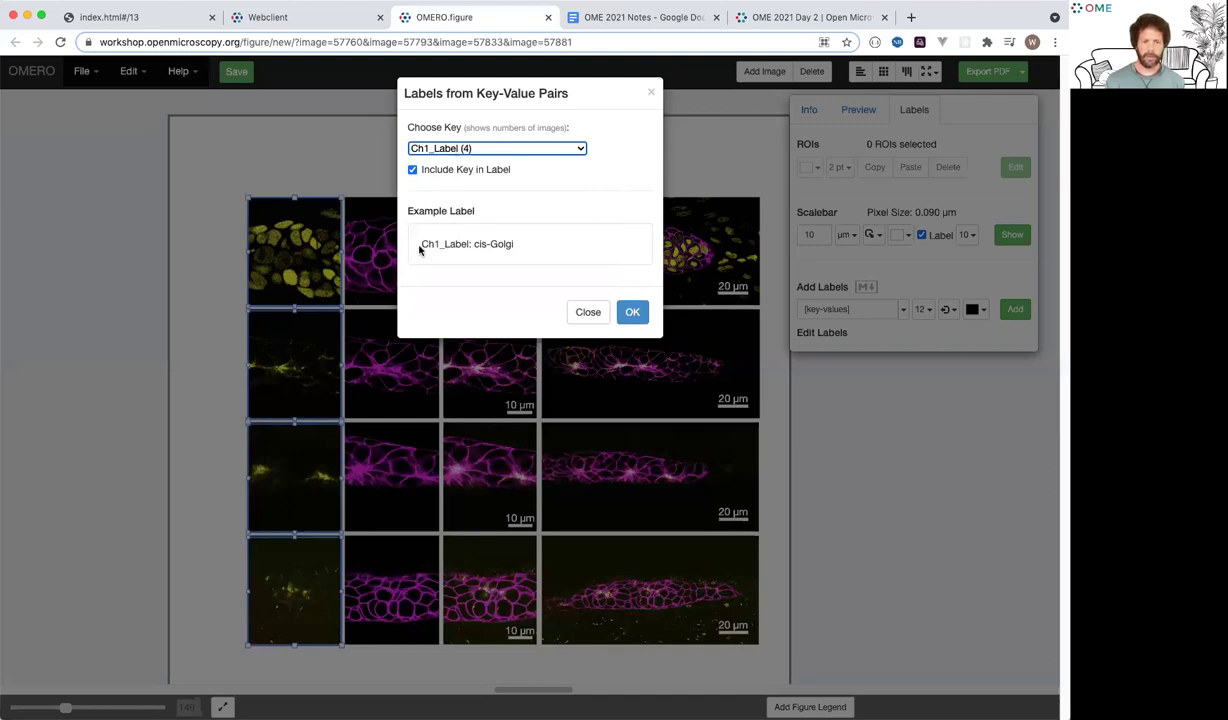
pyautogui.click(463, 152)
pyautogui.click(459, 161)
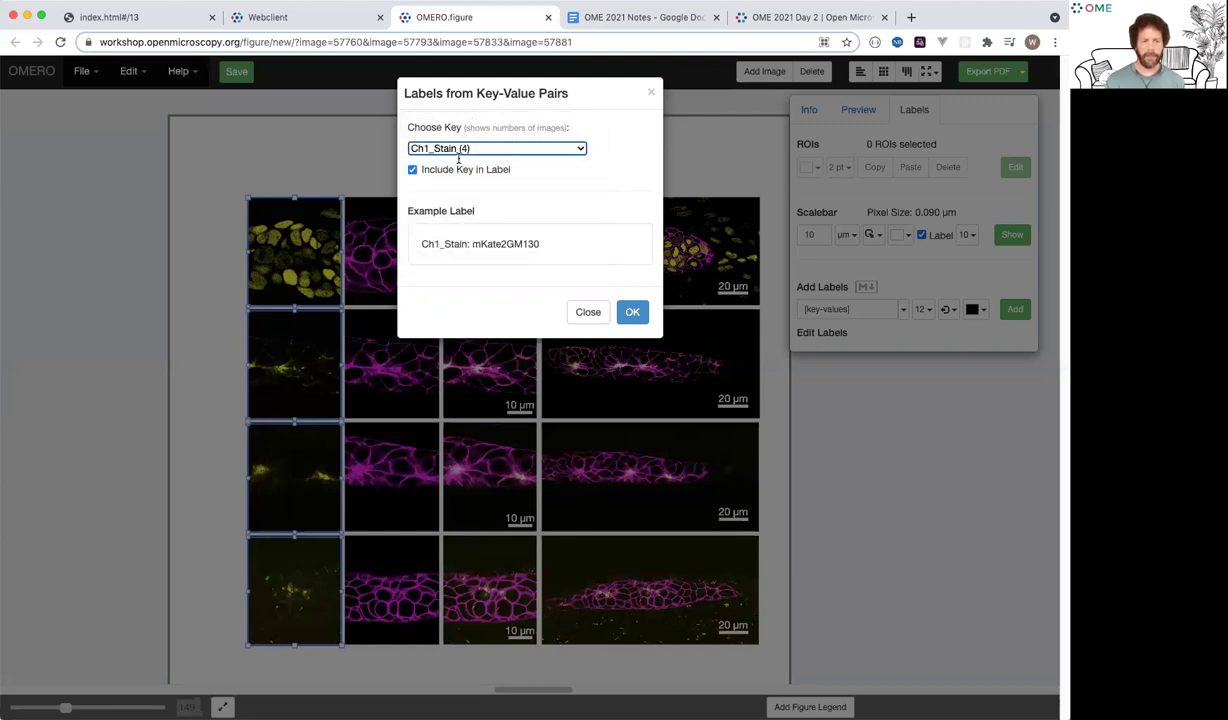
pyautogui.click(485, 148)
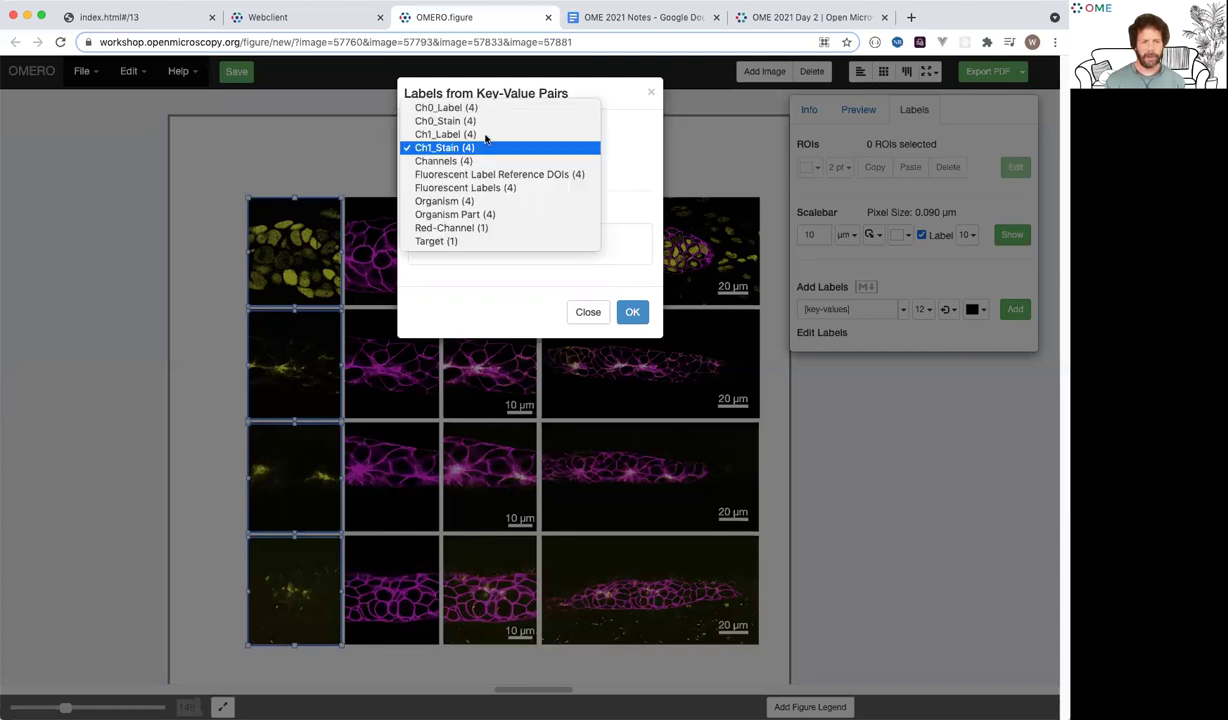
pyautogui.click(456, 135)
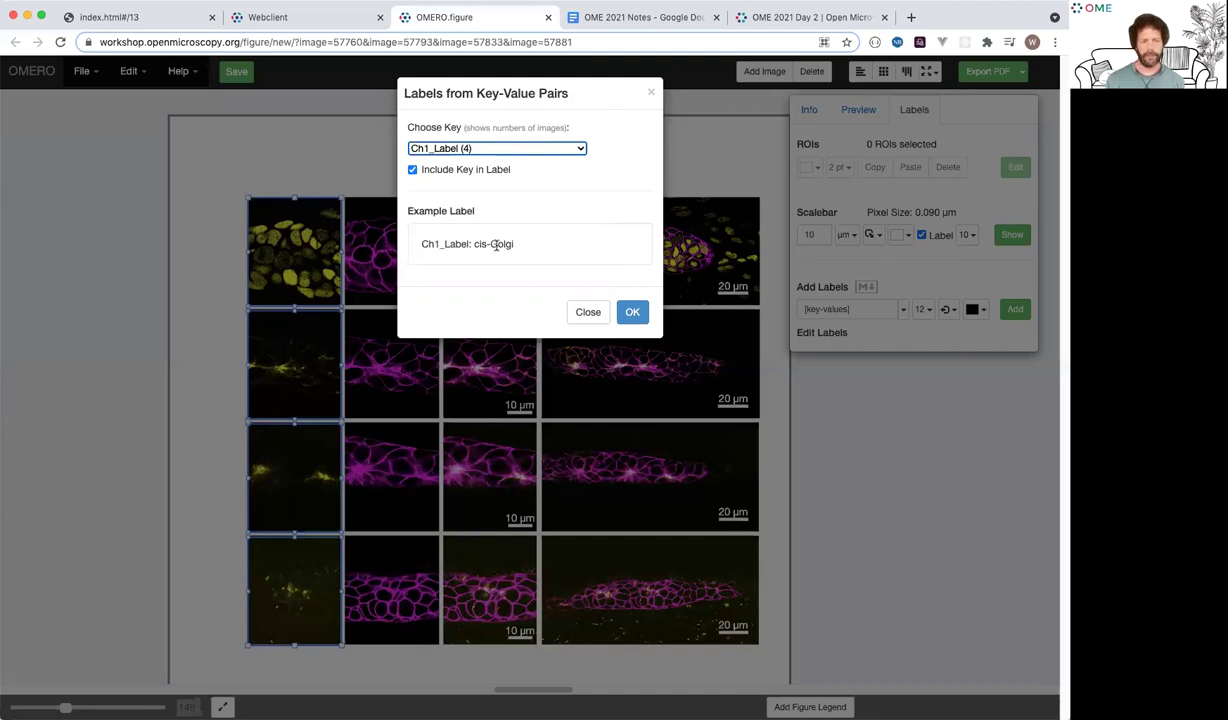
pyautogui.click(412, 170)
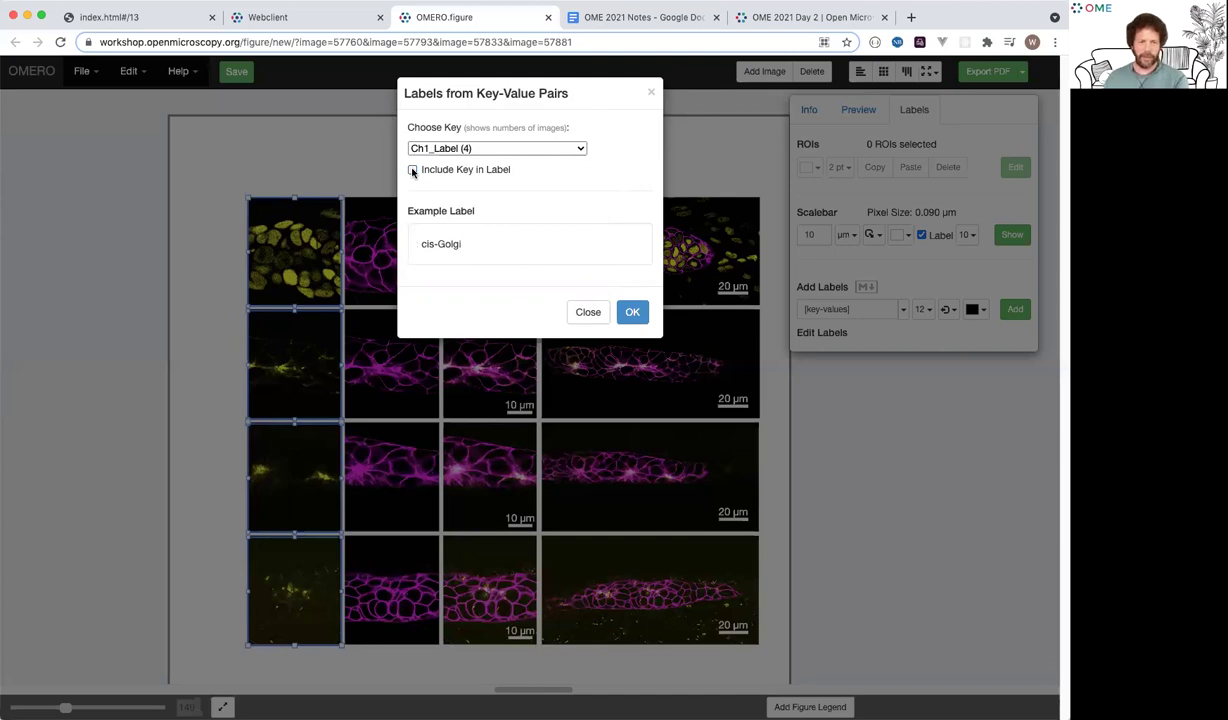
pyautogui.click(632, 312)
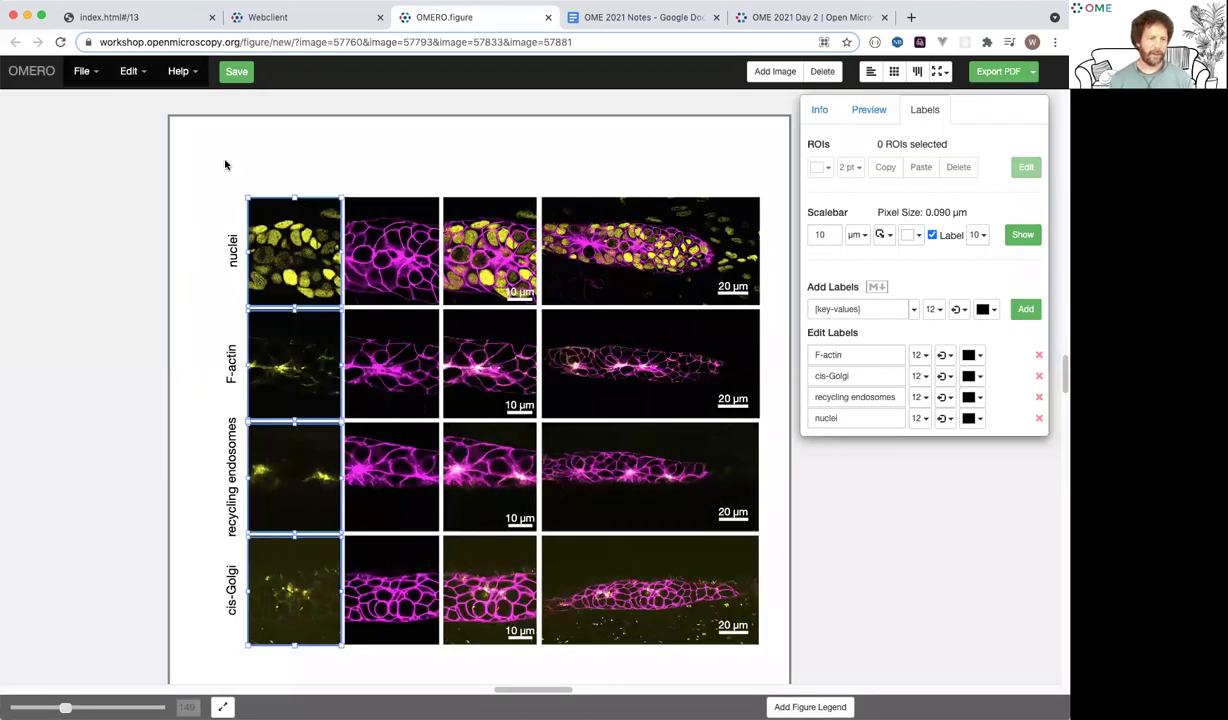
# - Capitalise the row label of the top row's first panel so it reads "Nuclei"
pyautogui.click(200, 244)
pyautogui.click(295, 255)
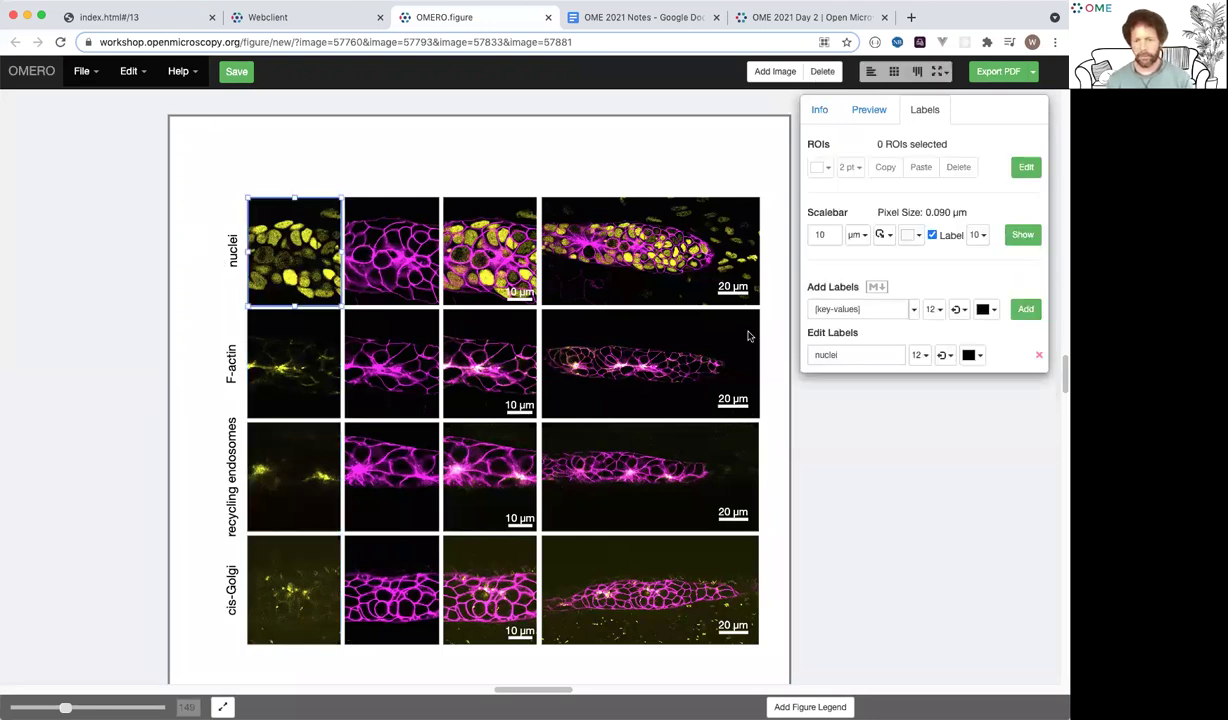
pyautogui.click(850, 355)
pyautogui.press('Home')
pyautogui.press('Delete')
pyautogui.write('N')
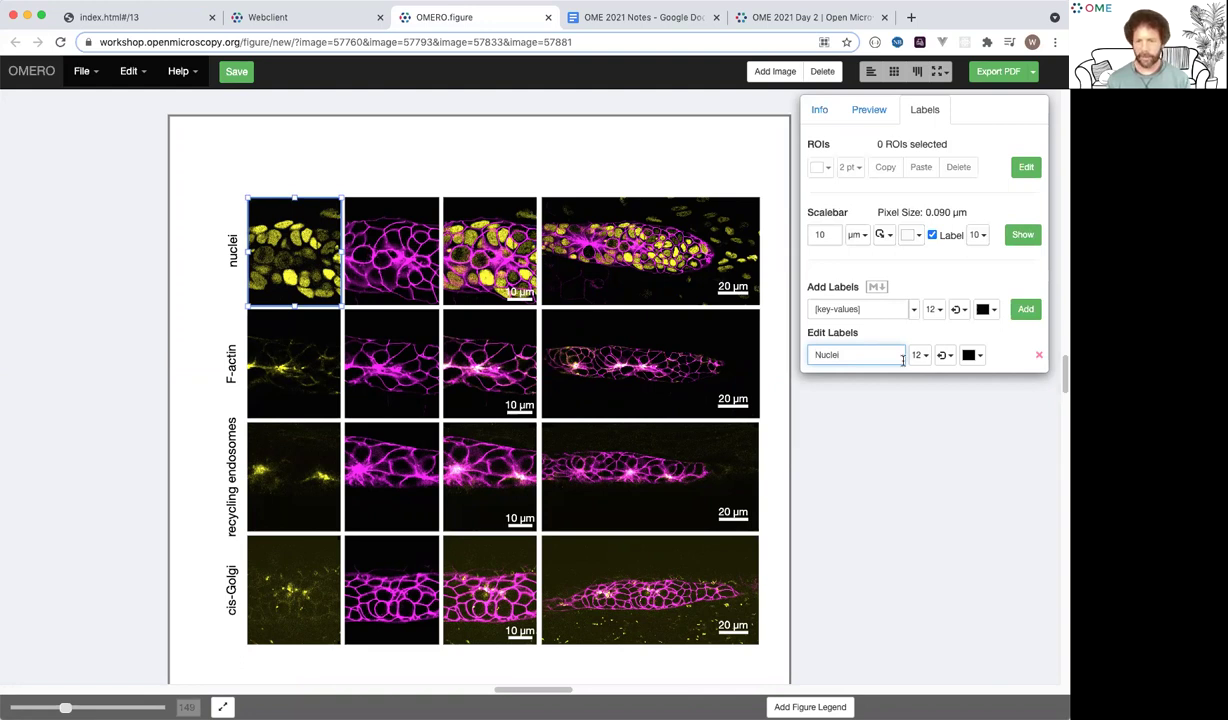
pyautogui.press('Return')
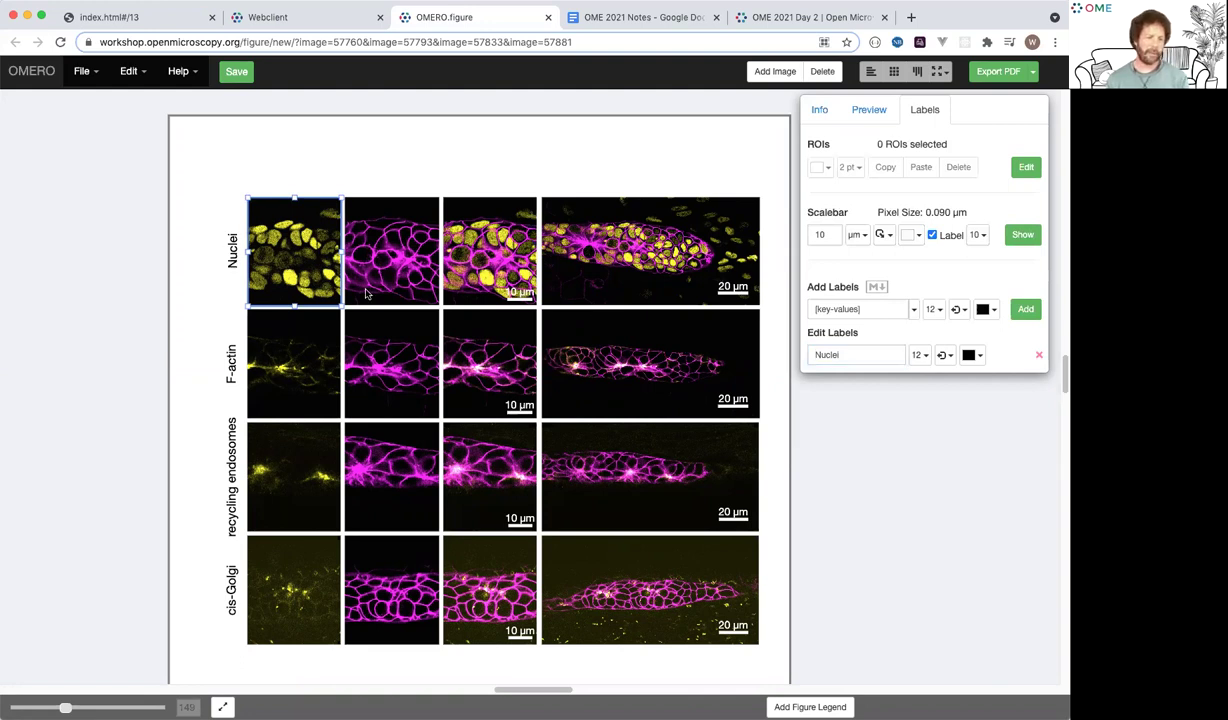
# - Add size 10 channel-name labels in the Top Left inside corner of all panels in the first three columns
pyautogui.click(294, 176)
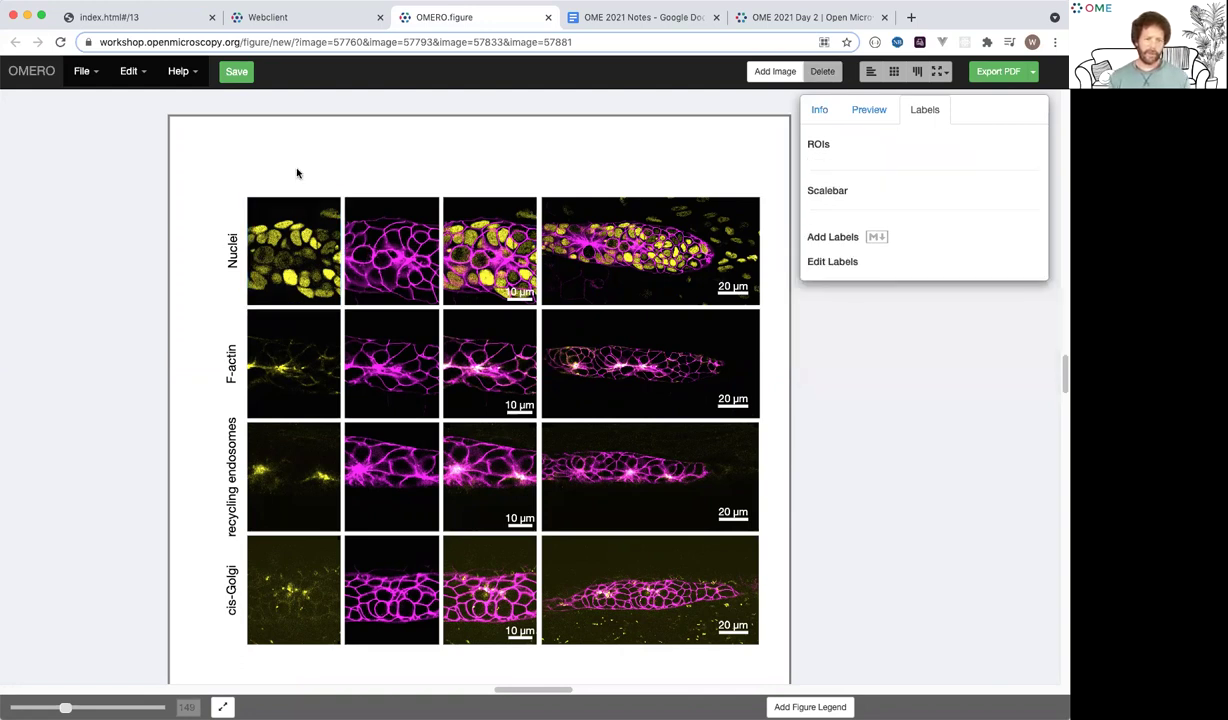
pyautogui.moveTo(293, 177); pyautogui.dragTo(497, 588)
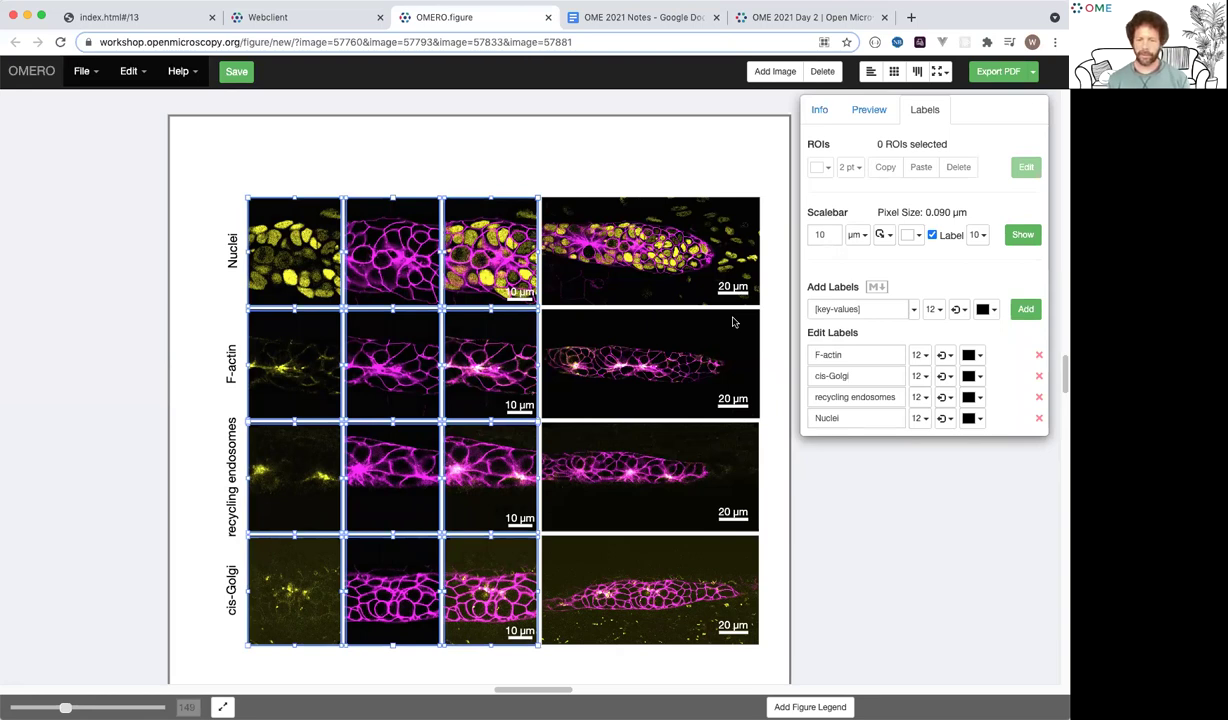
pyautogui.click(858, 309)
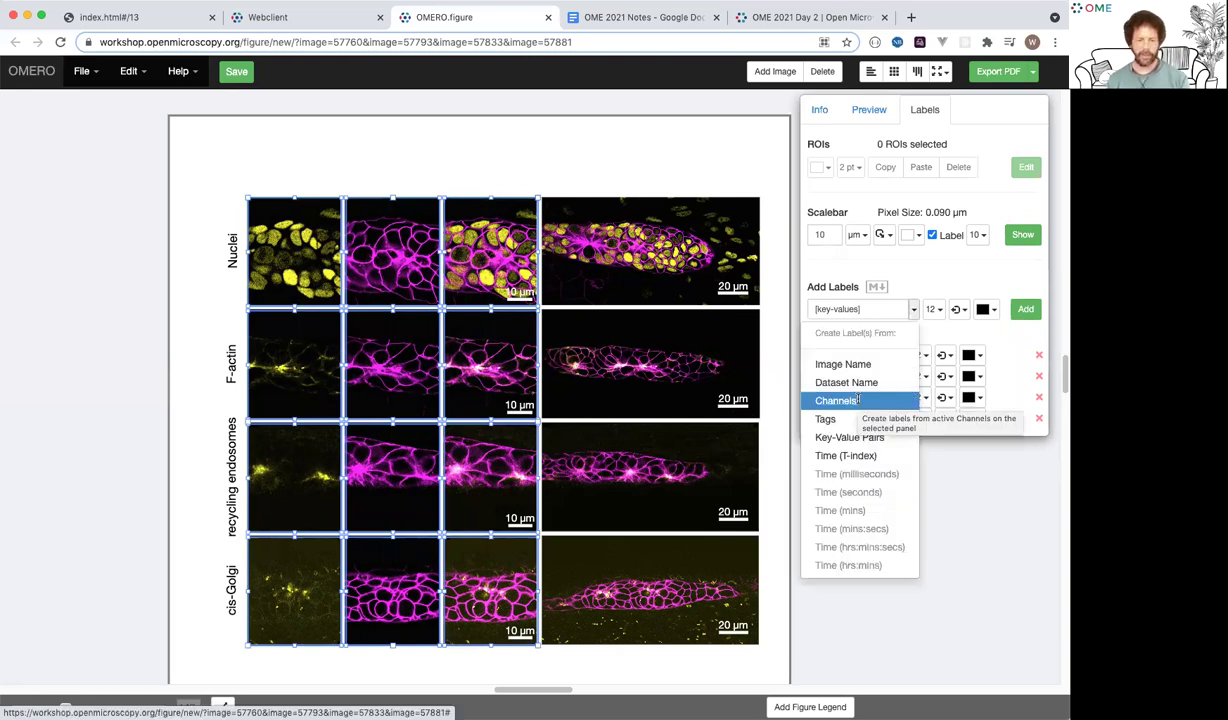
pyautogui.click(858, 399)
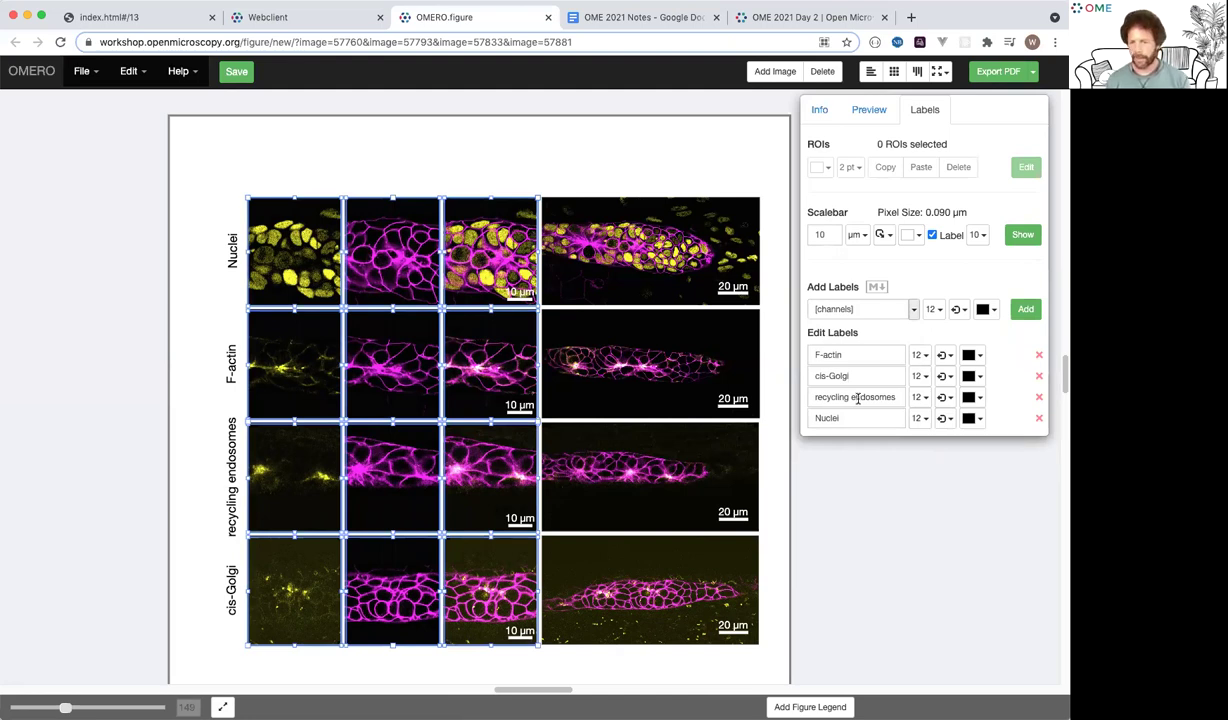
pyautogui.click(956, 310)
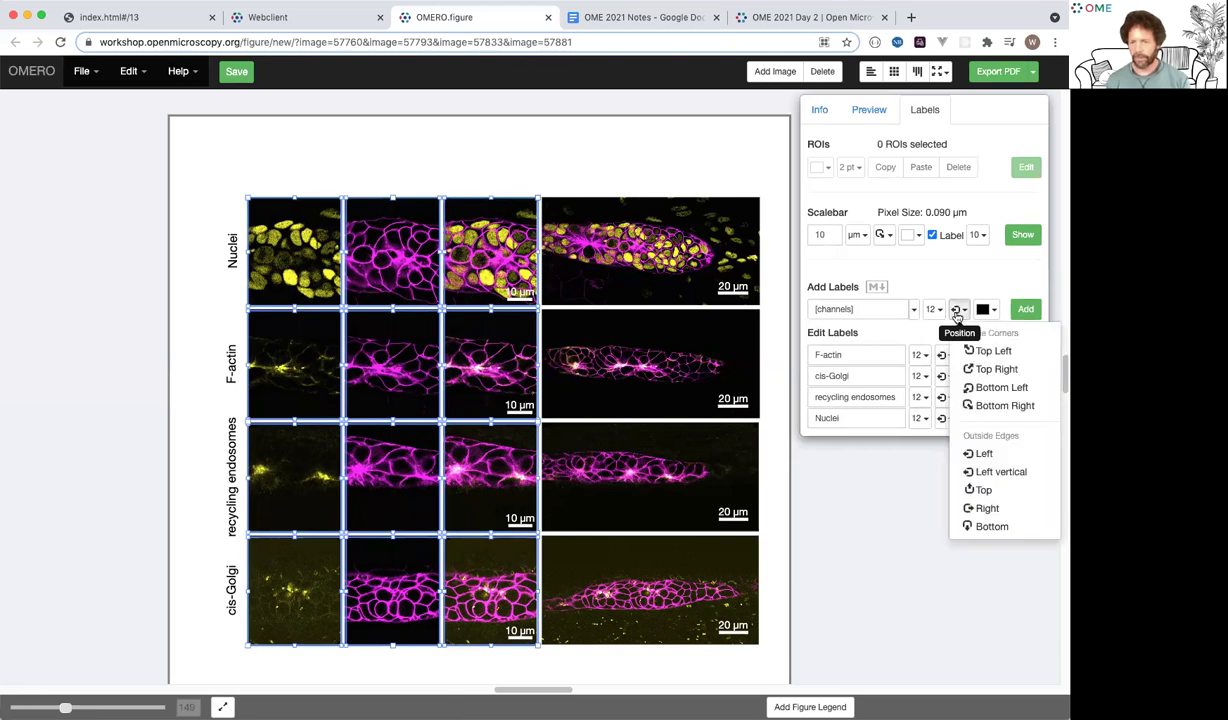
pyautogui.click(988, 351)
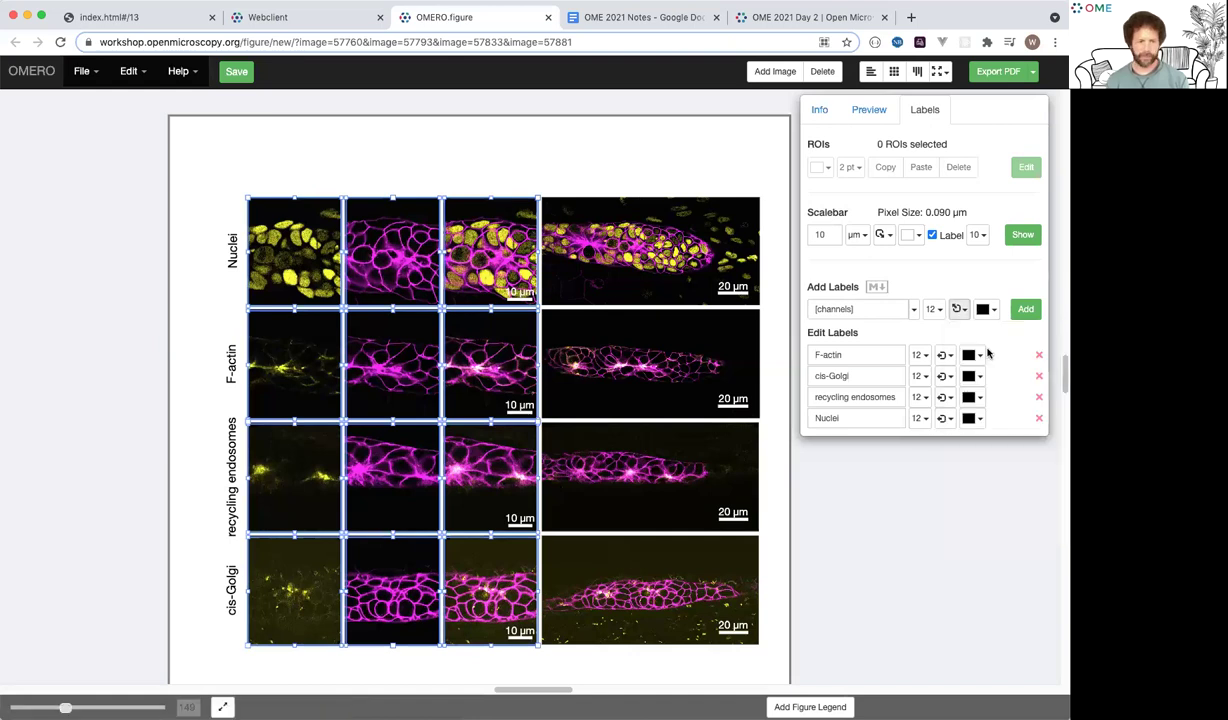
pyautogui.click(933, 310)
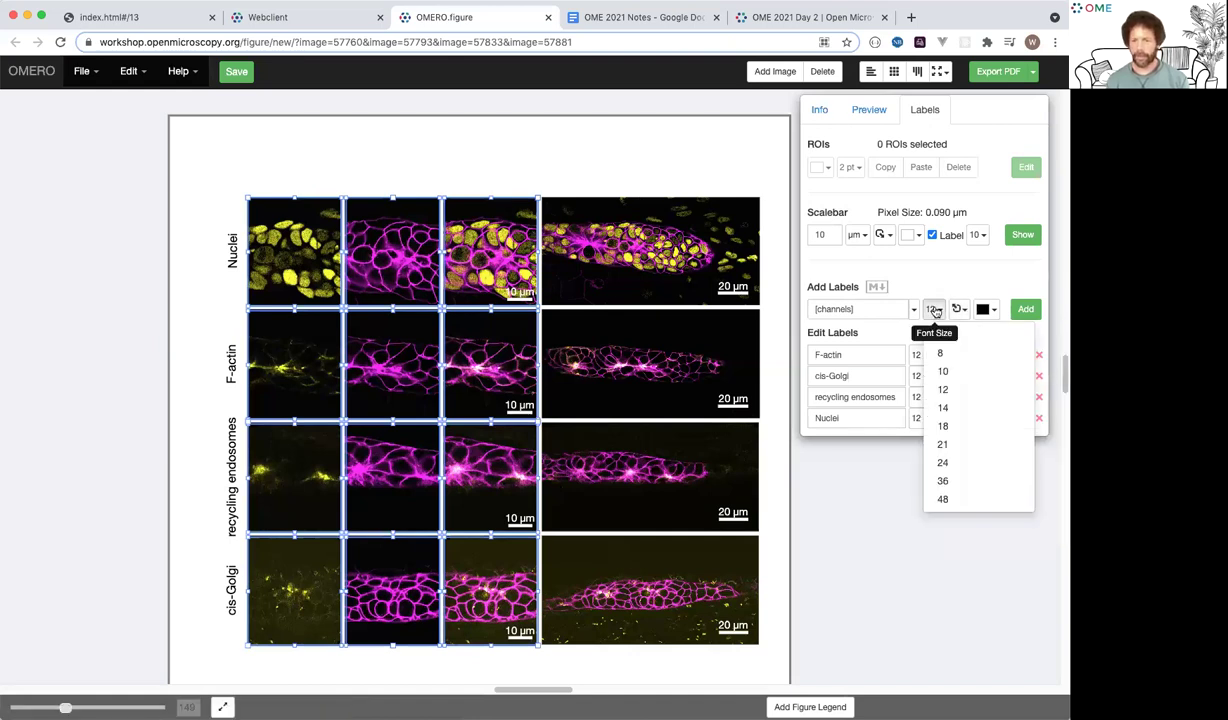
pyautogui.click(942, 371)
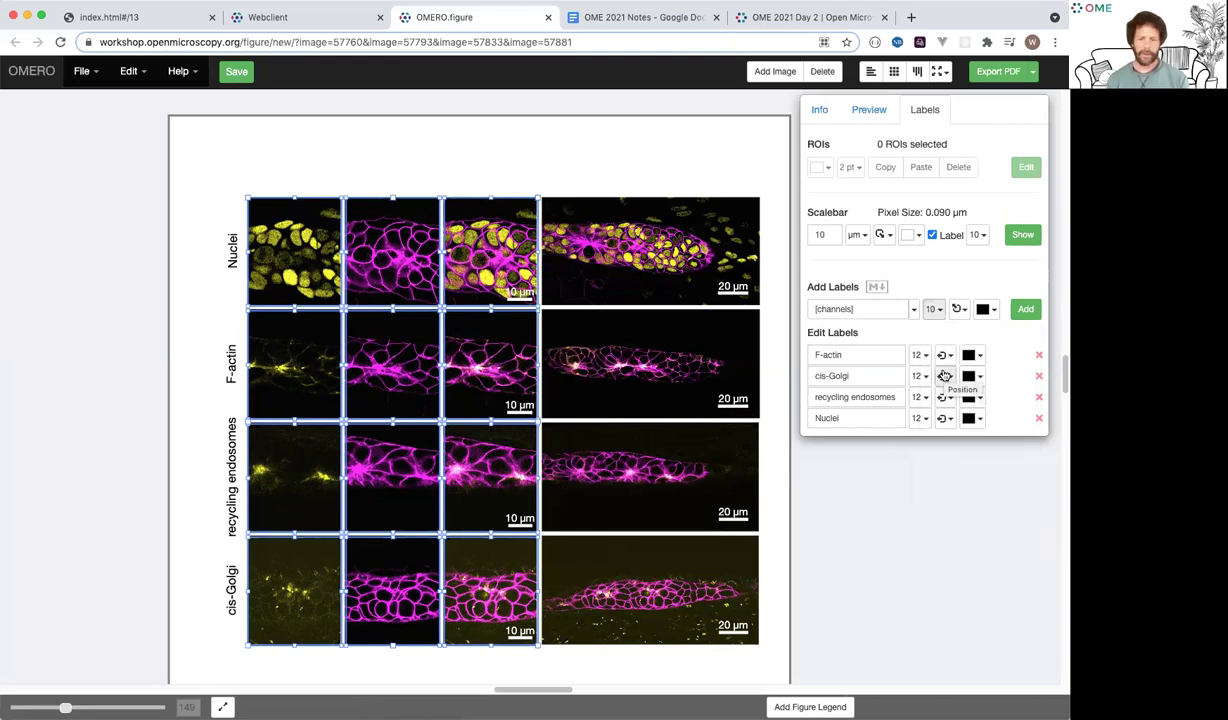
pyautogui.click(1027, 310)
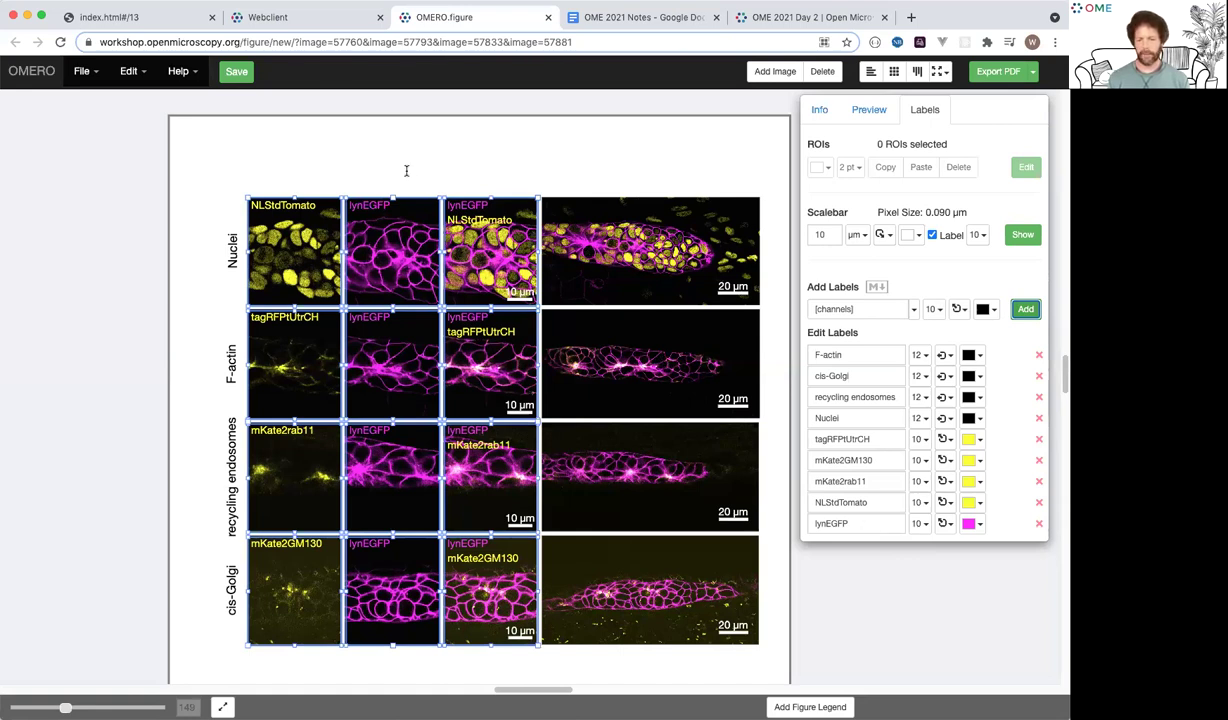
# - Move the lynEGFP labels of the four third-column panels to the Bottom Left inside corner
pyautogui.click(866, 526)
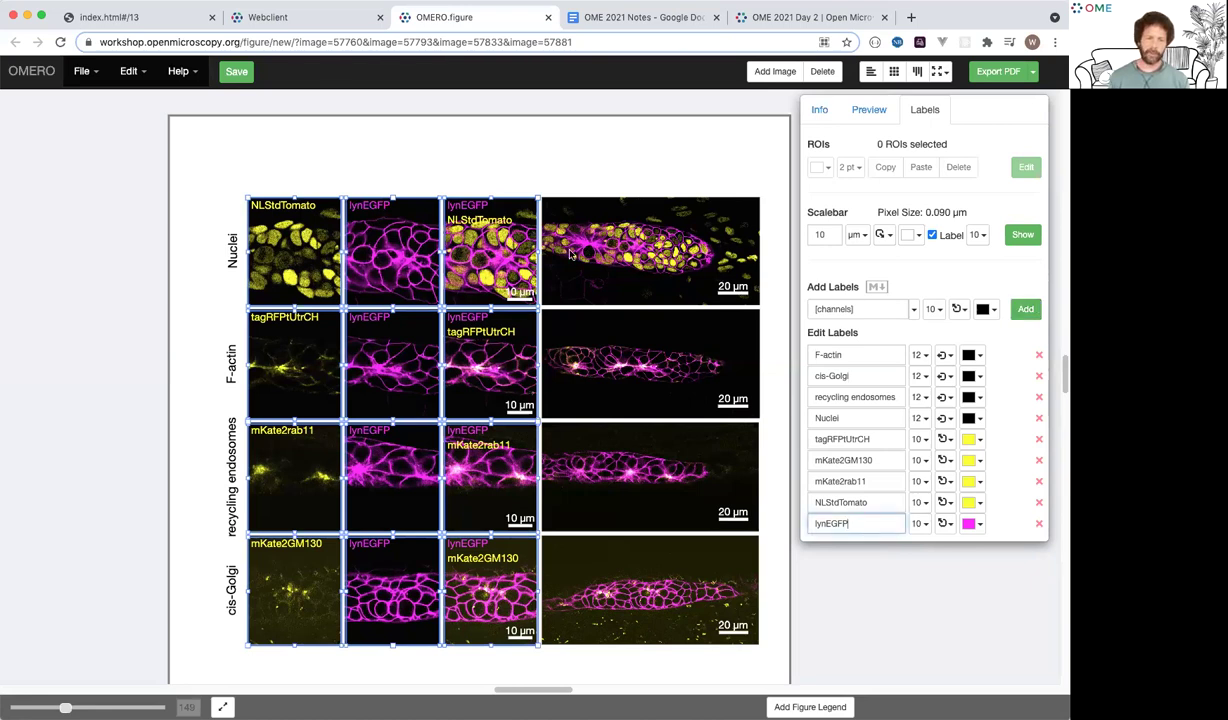
pyautogui.click(485, 180)
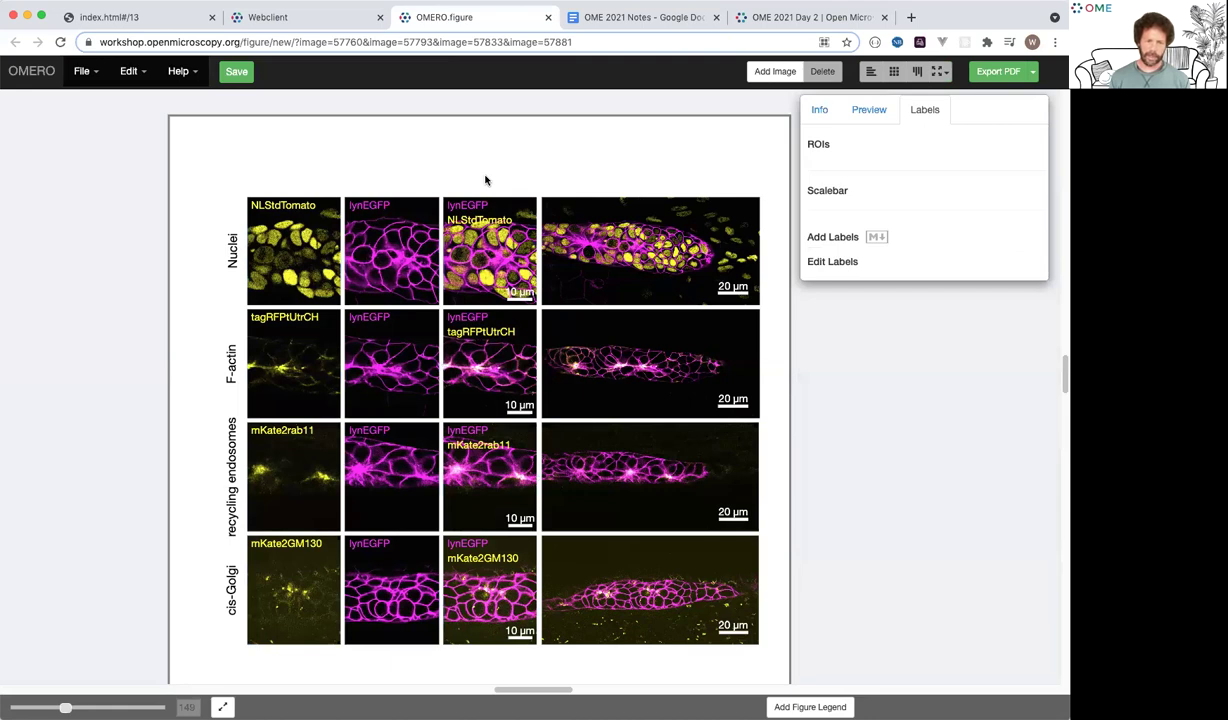
pyautogui.moveTo(485, 180); pyautogui.dragTo(490, 570)
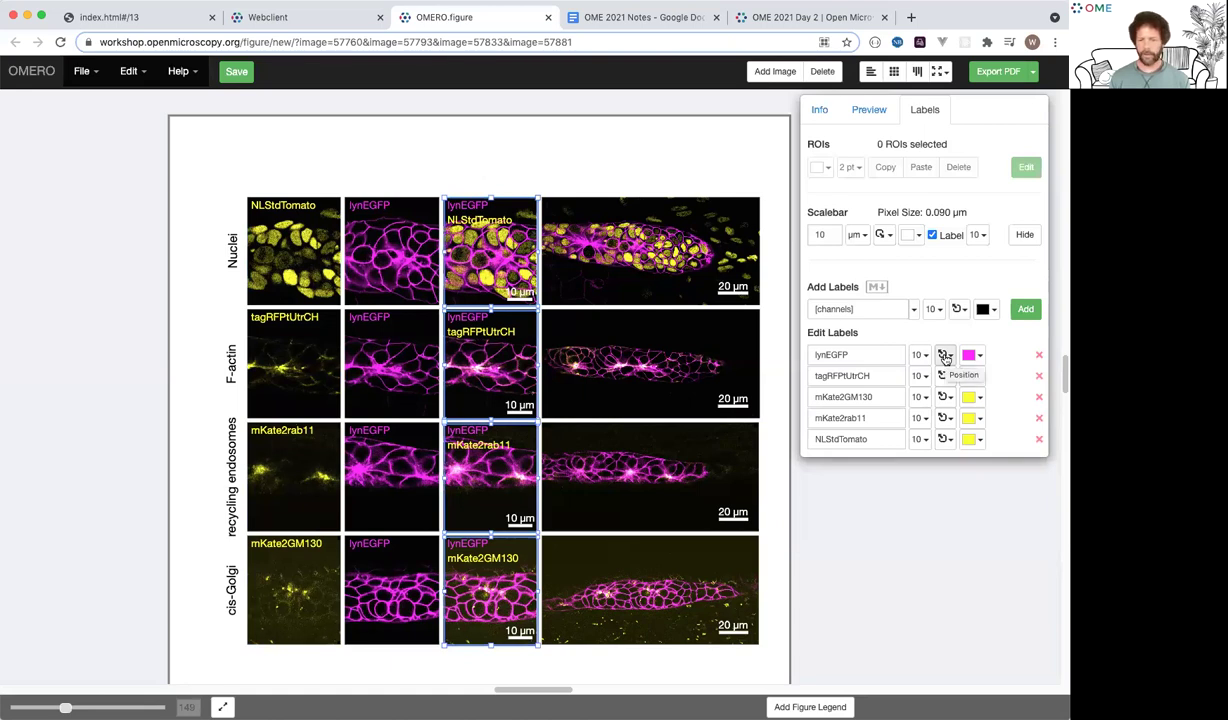
pyautogui.click(945, 356)
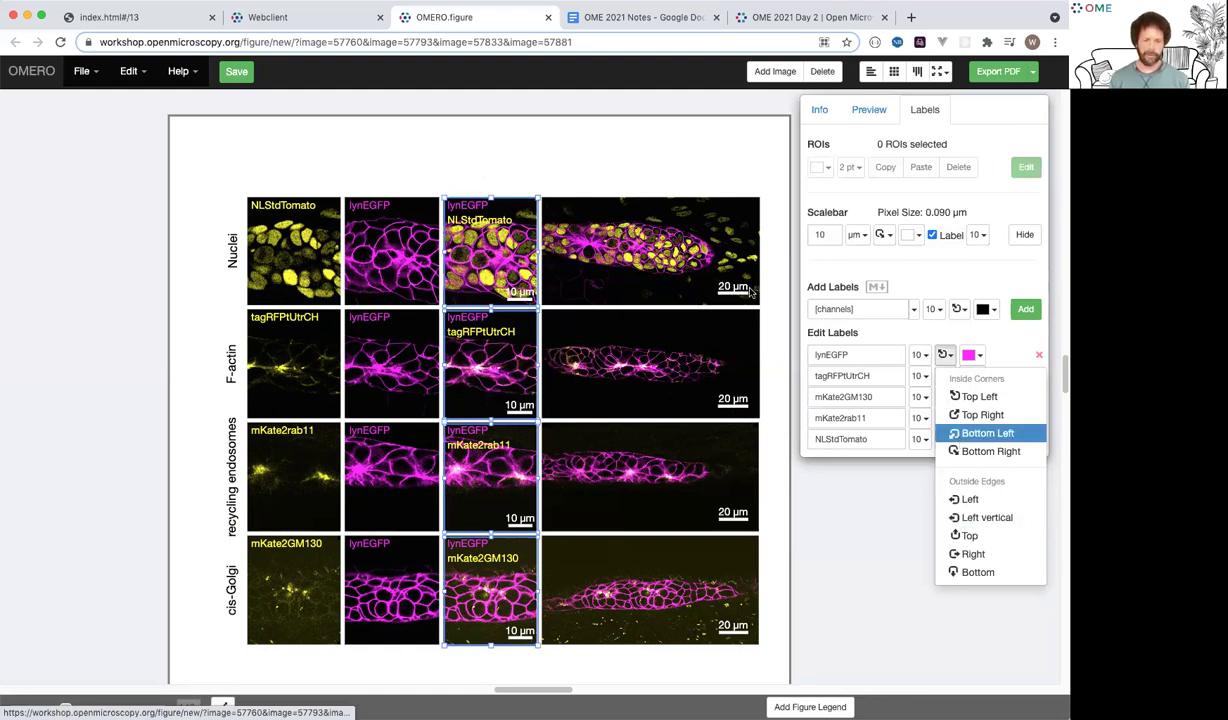
pyautogui.click(960, 436)
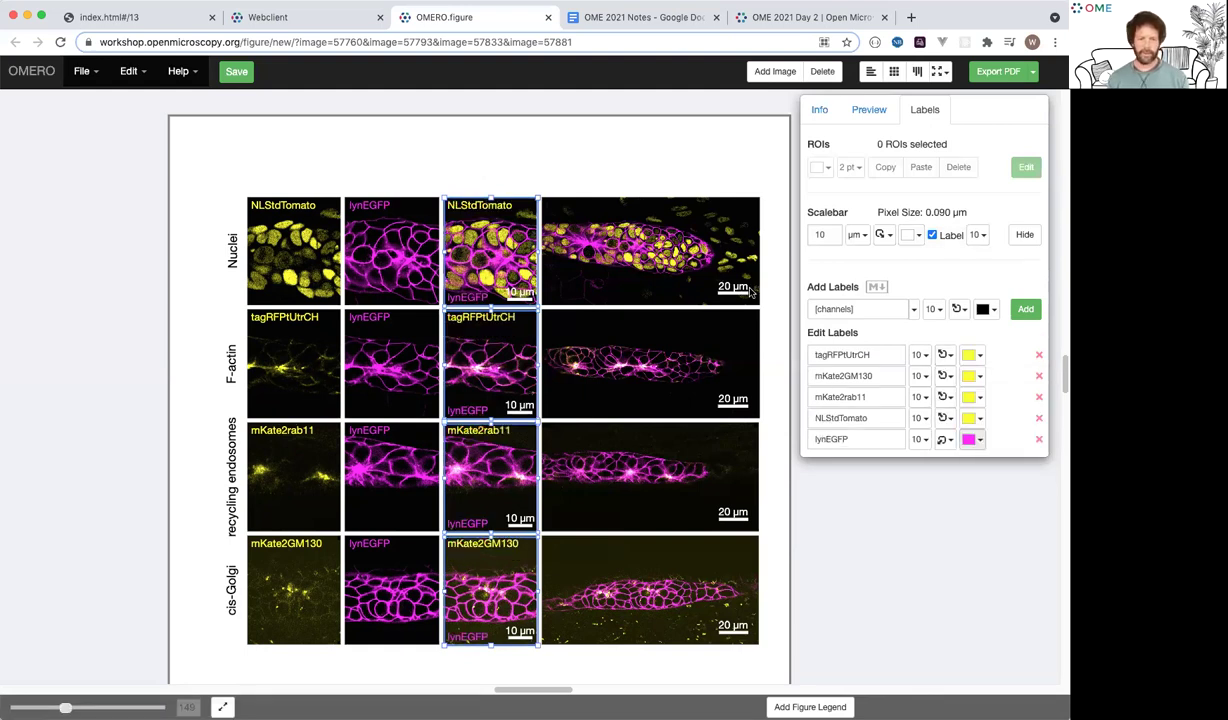
pyautogui.click(503, 179)
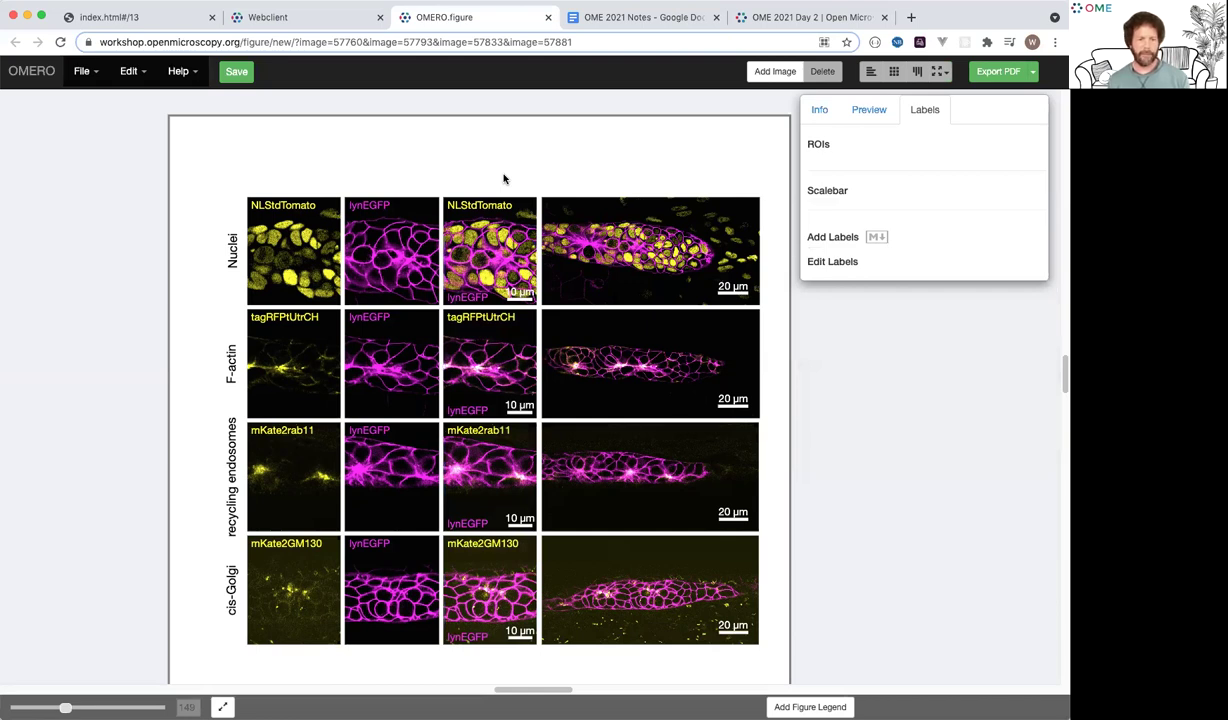
# - Open the ROI editor for the full-view Nuclei panel in the fourth column of the top row
pyautogui.hscroll(2, 503, 179)
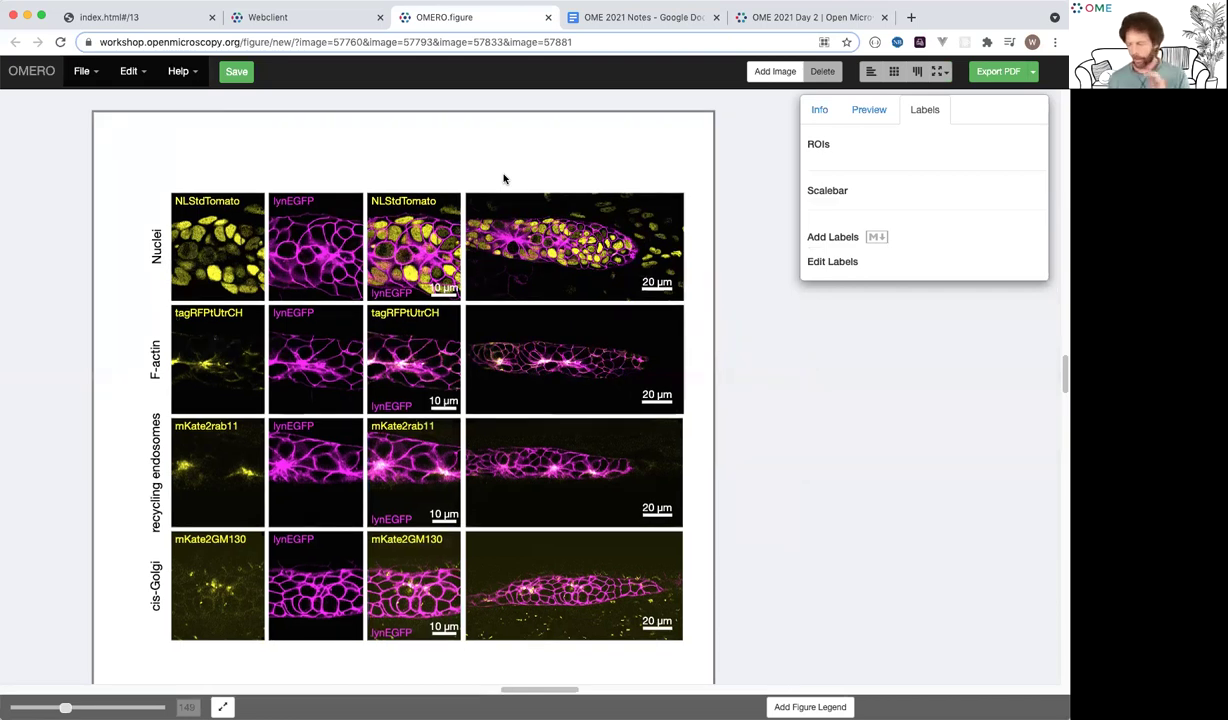
pyautogui.scroll(-1, 503, 179)
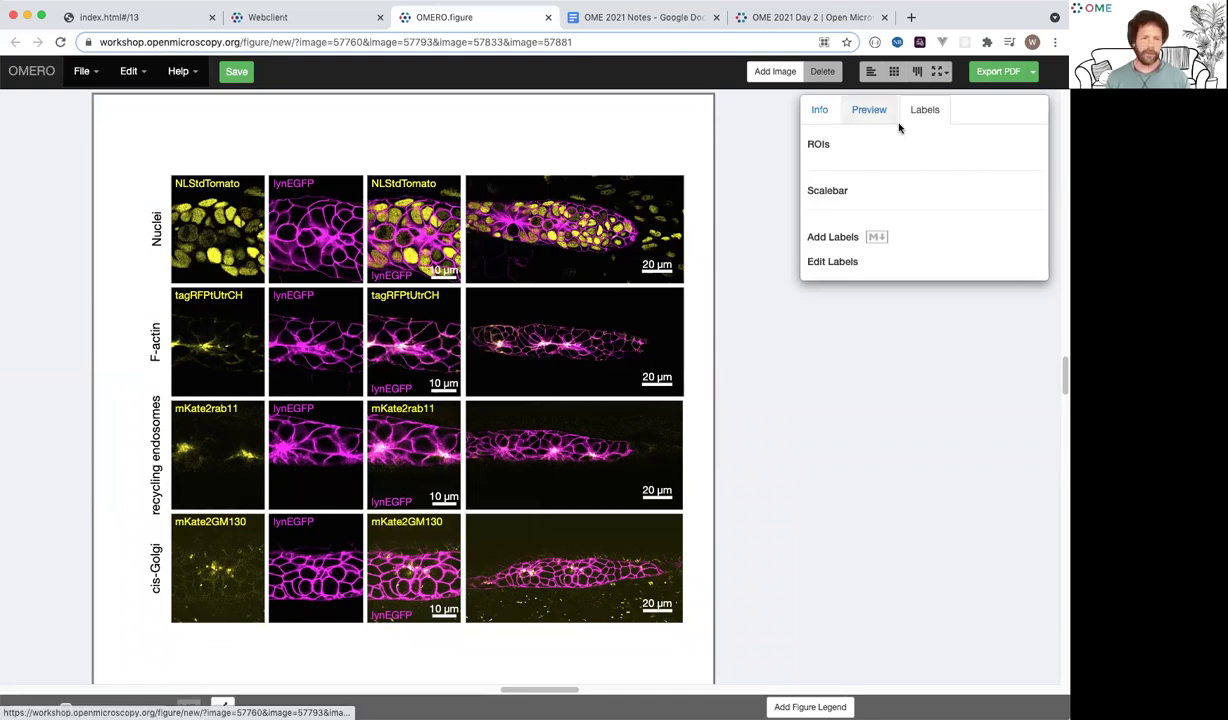
pyautogui.click(506, 207)
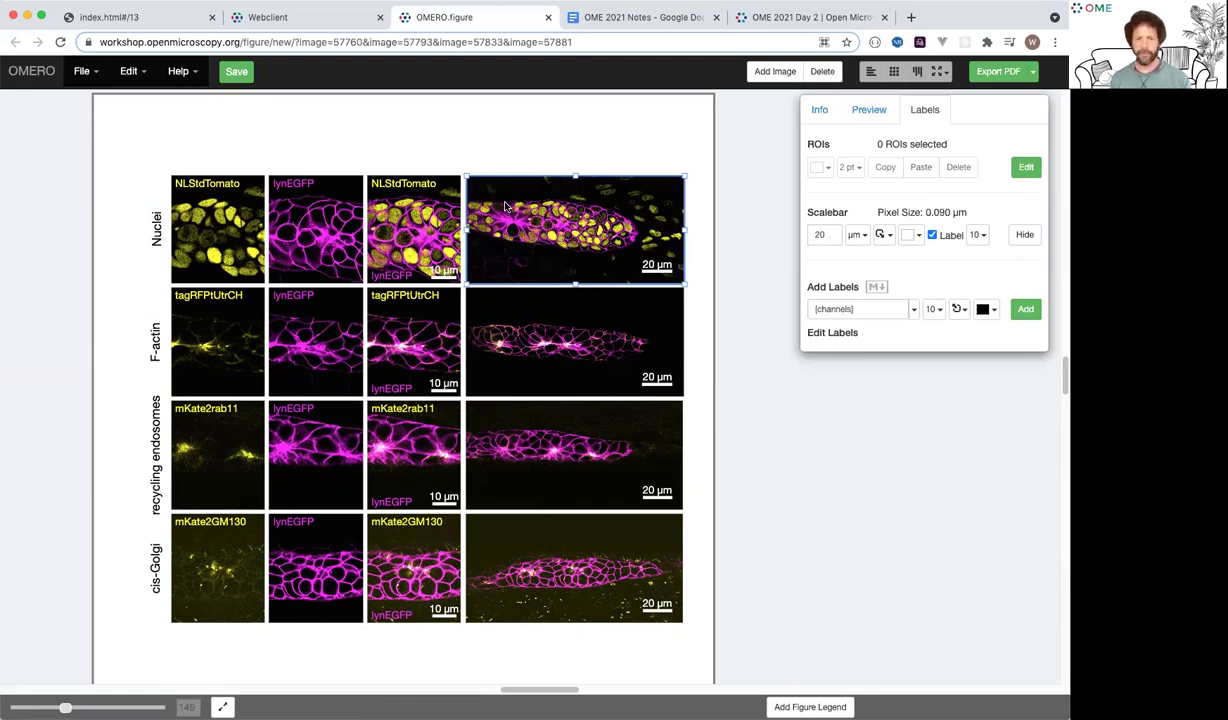
pyautogui.hscroll(-2, 505, 207)
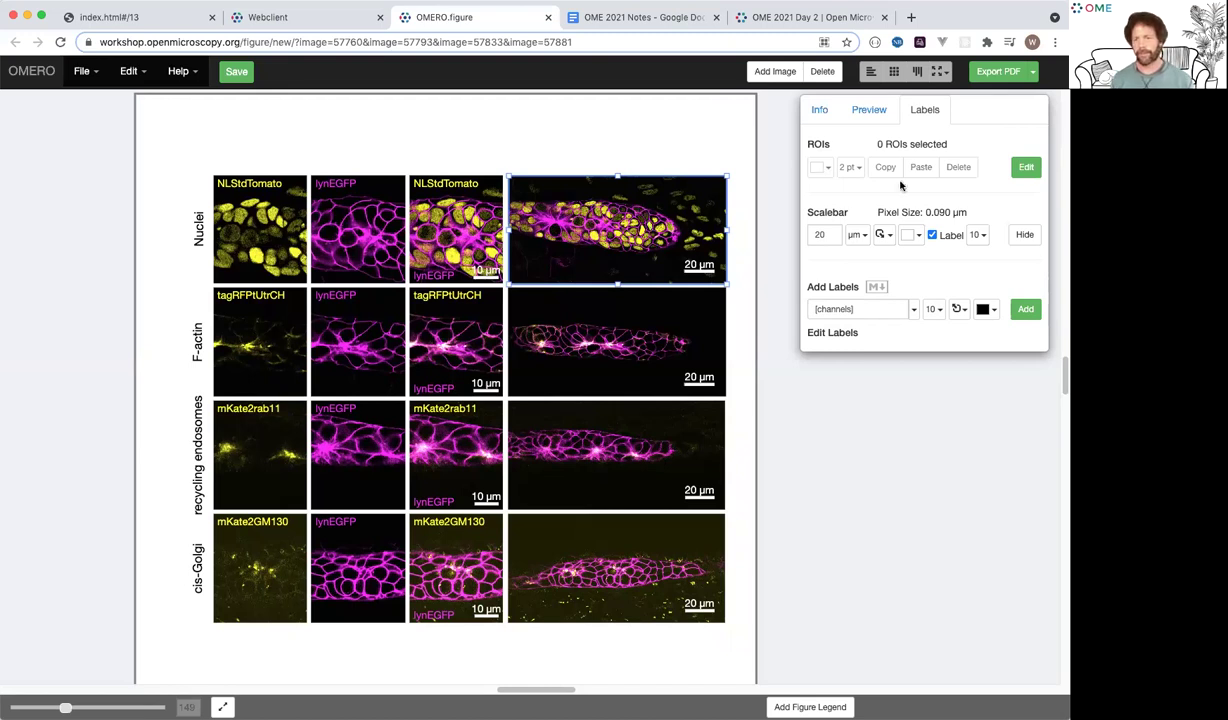
pyautogui.click(1027, 168)
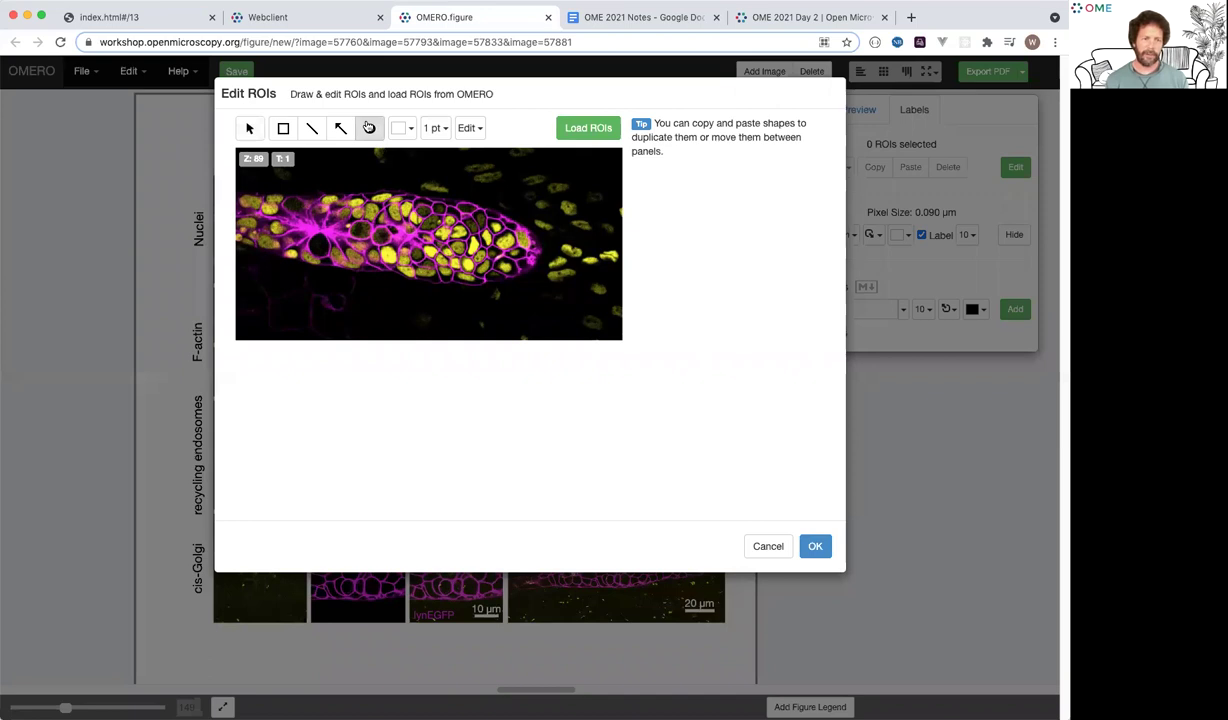
# - Draw a white 1 pt ellipse ROI over the upper edge of the cell cluster and delete it
pyautogui.click(369, 127)
pyautogui.moveTo(435, 180); pyautogui.dragTo(375, 232)
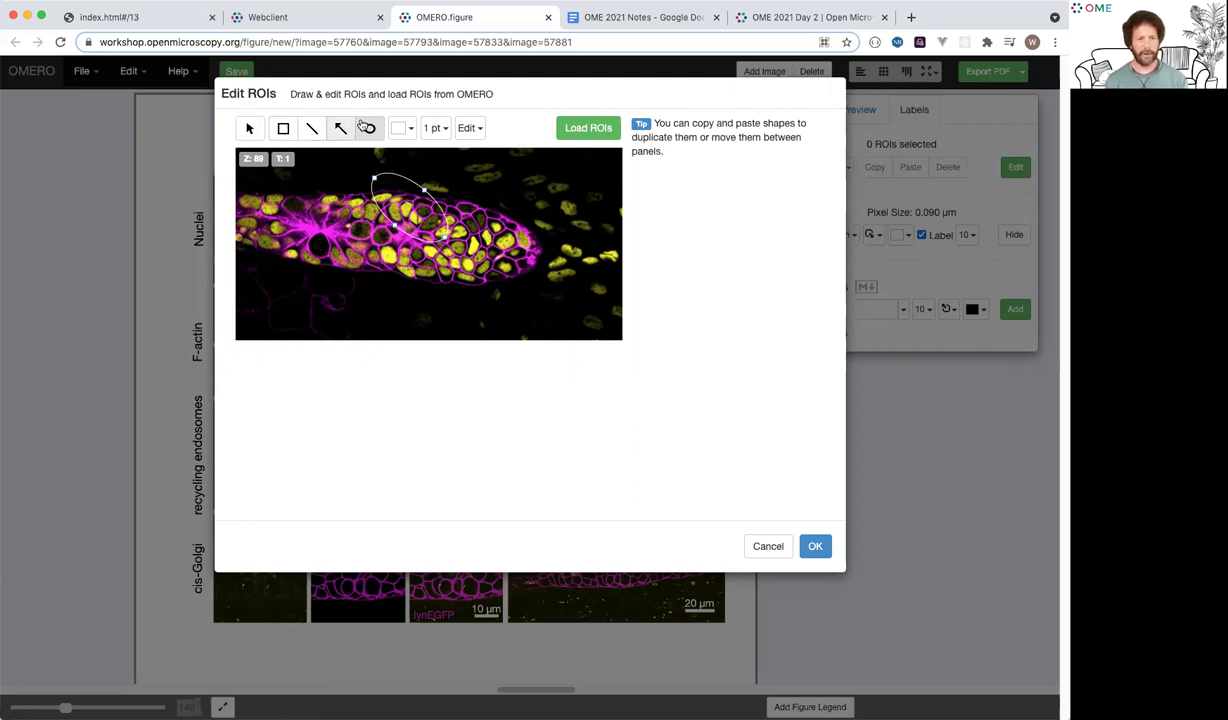
pyautogui.click(366, 127)
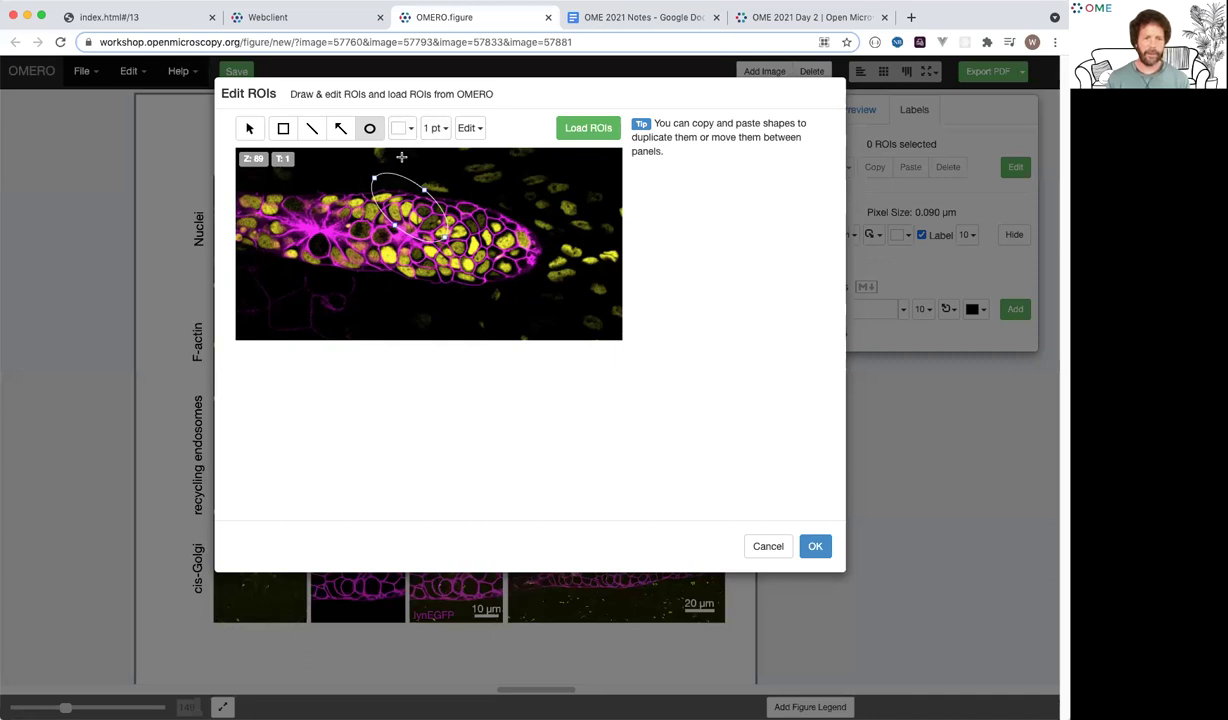
pyautogui.press('BackSpace')
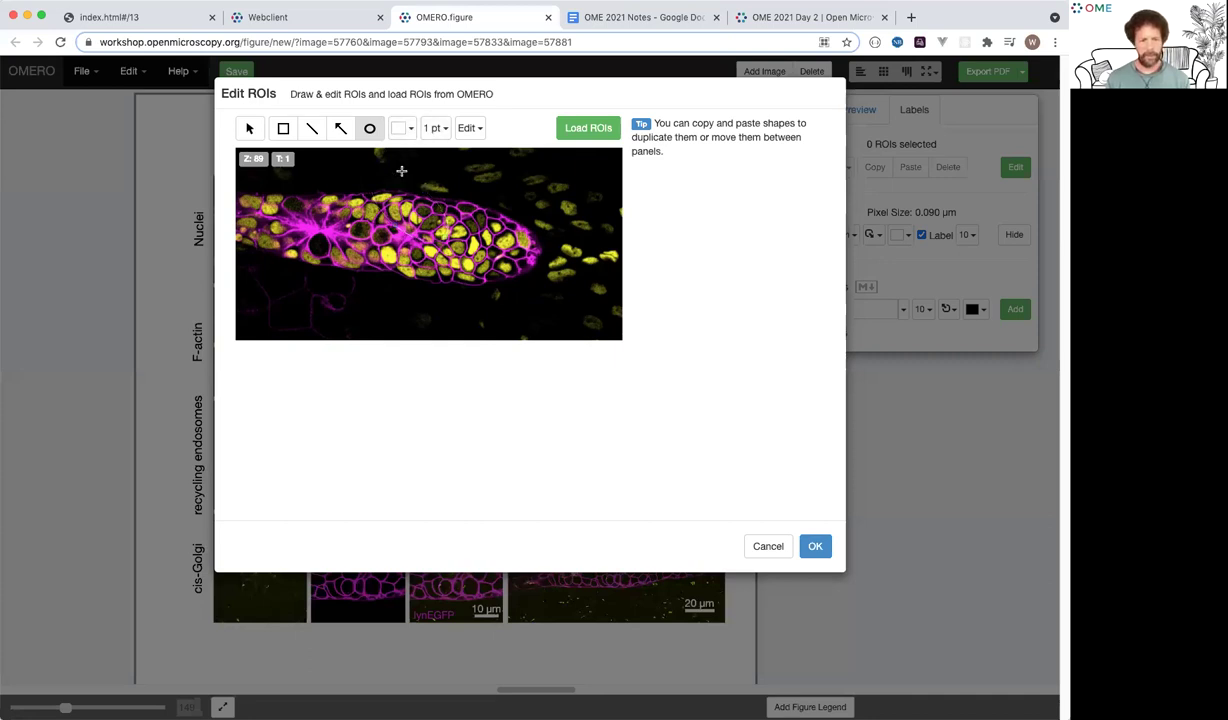
# - Load the image's ROIs from OMERO and preview the two arrow shapes at the end of the list
pyautogui.click(587, 129)
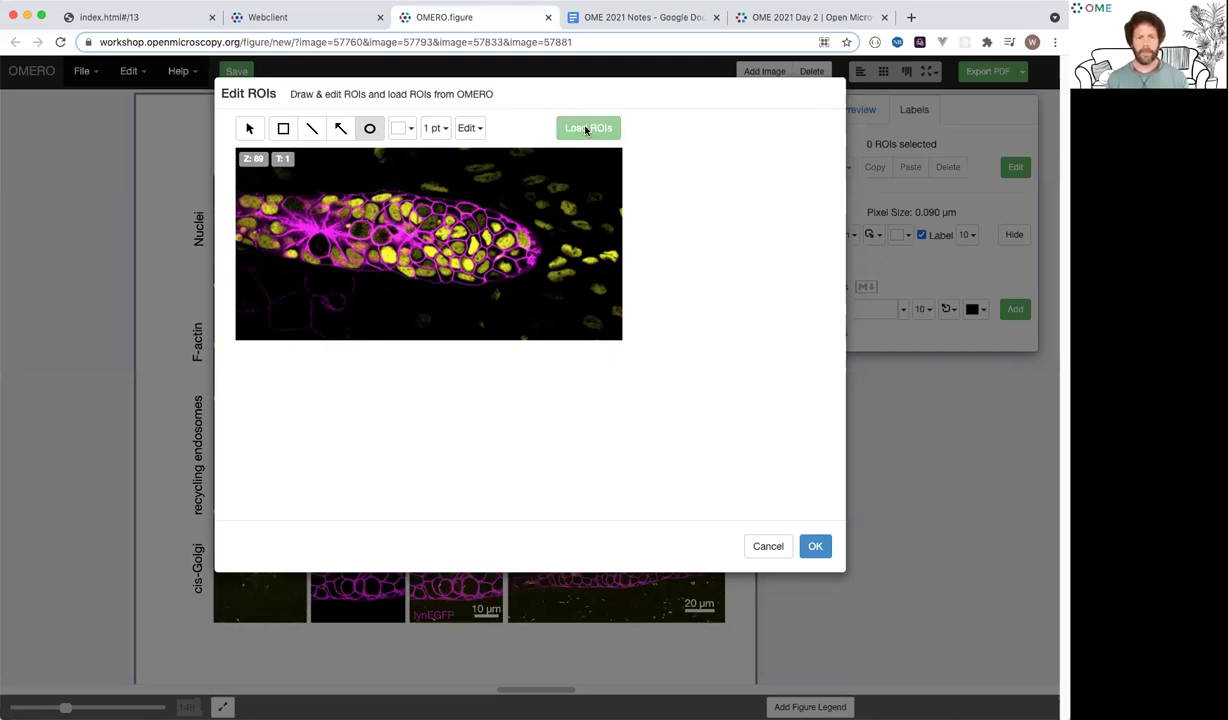
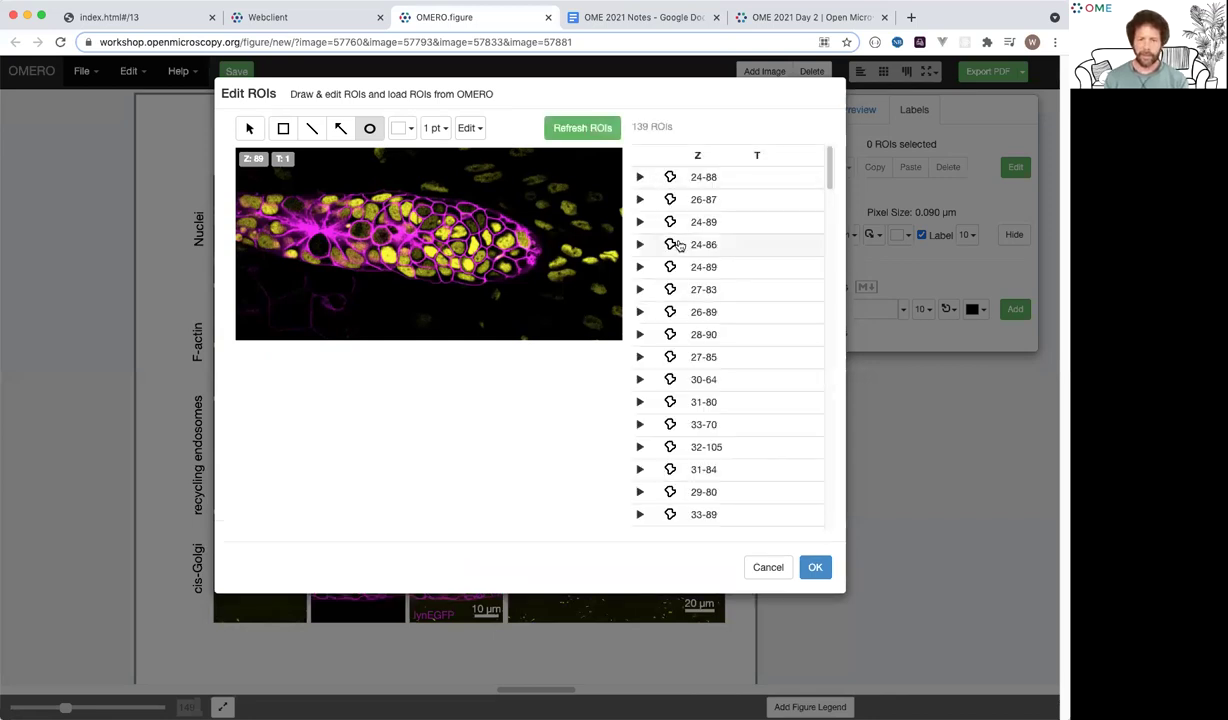
pyautogui.scroll(-5, 678, 245)
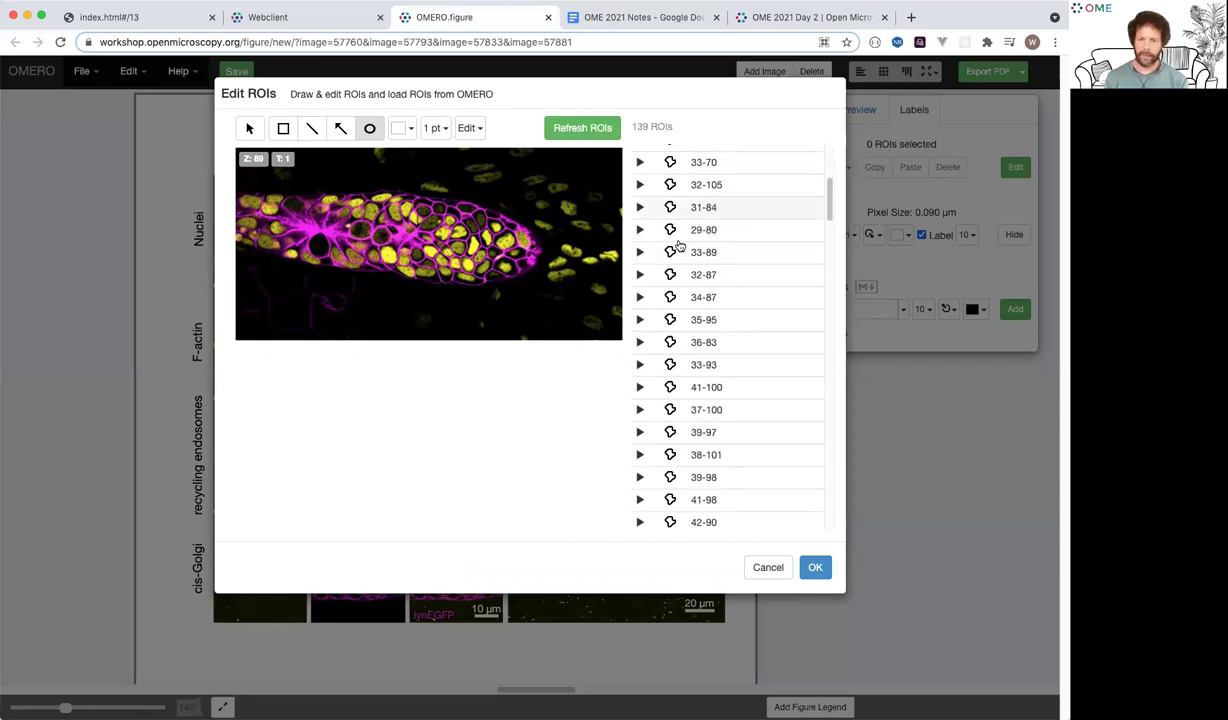
pyautogui.scroll(3, 640, 245)
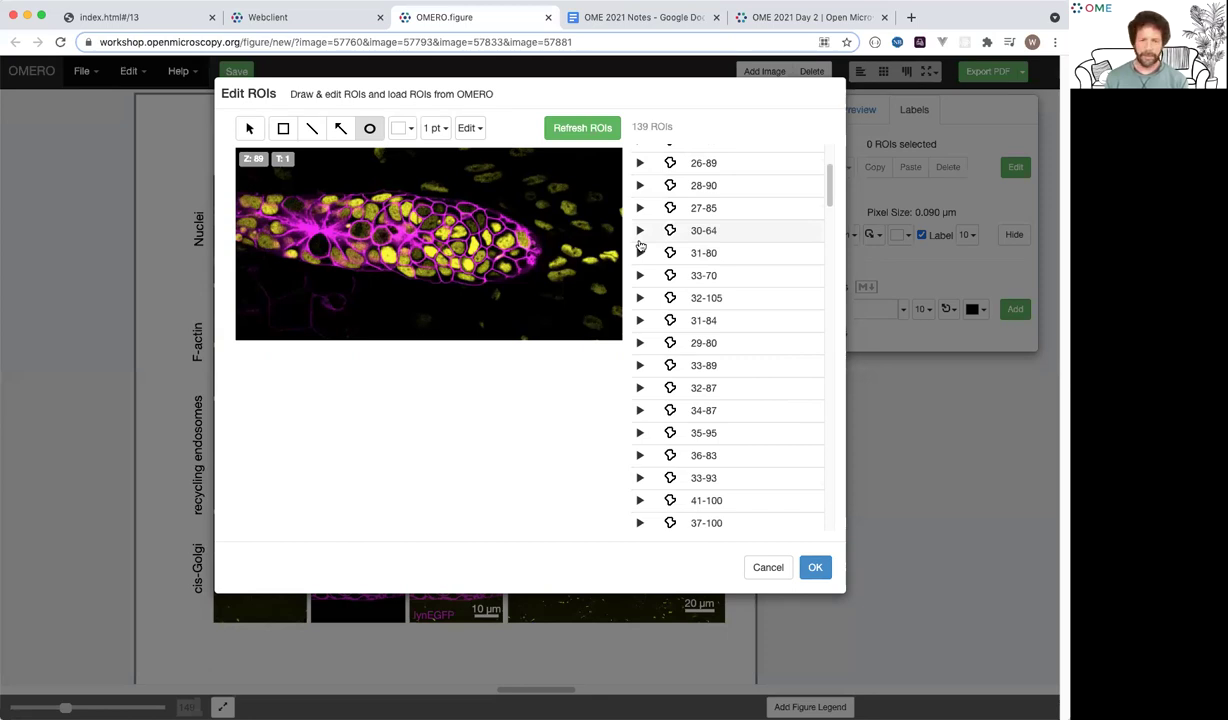
pyautogui.scroll(3, 641, 245)
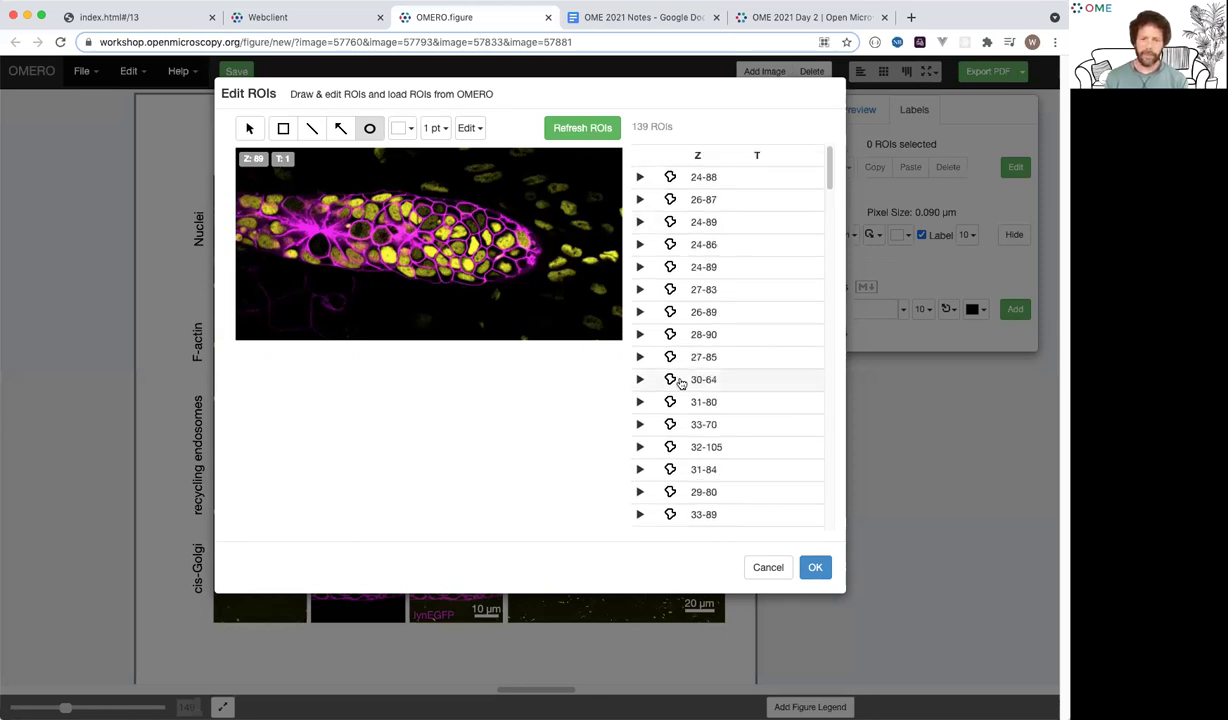
pyautogui.scroll(-5, 680, 383)
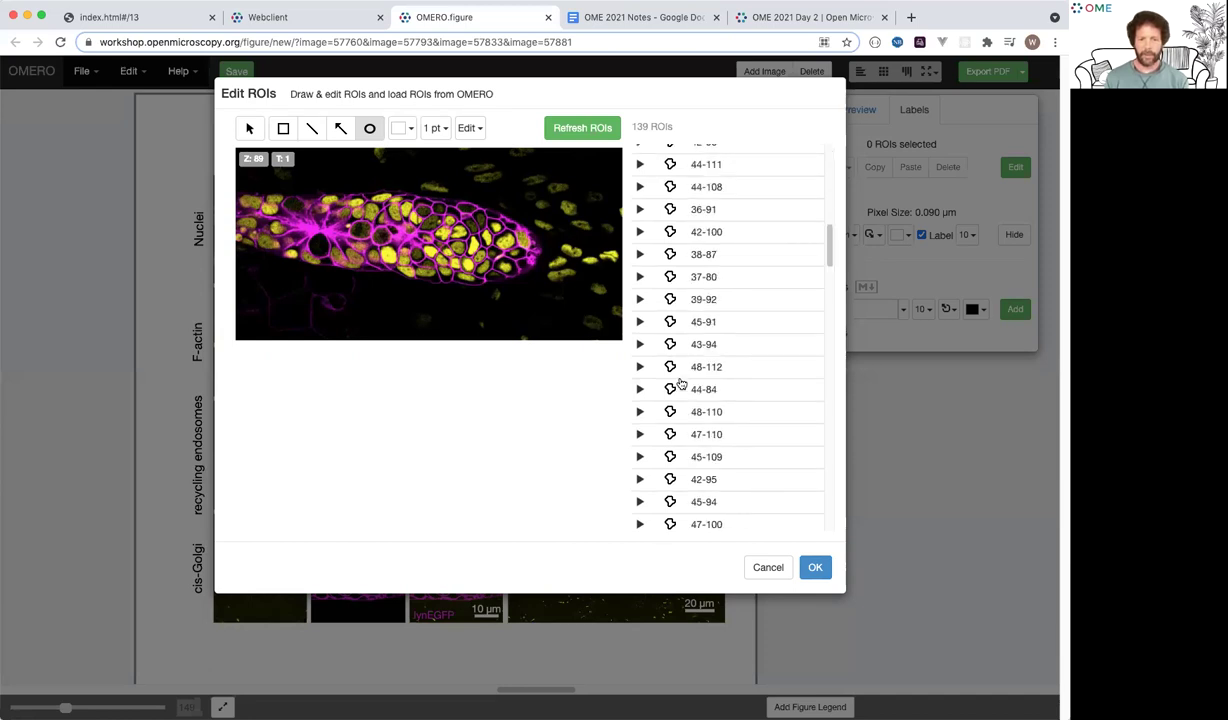
pyautogui.scroll(-5, 712, 352)
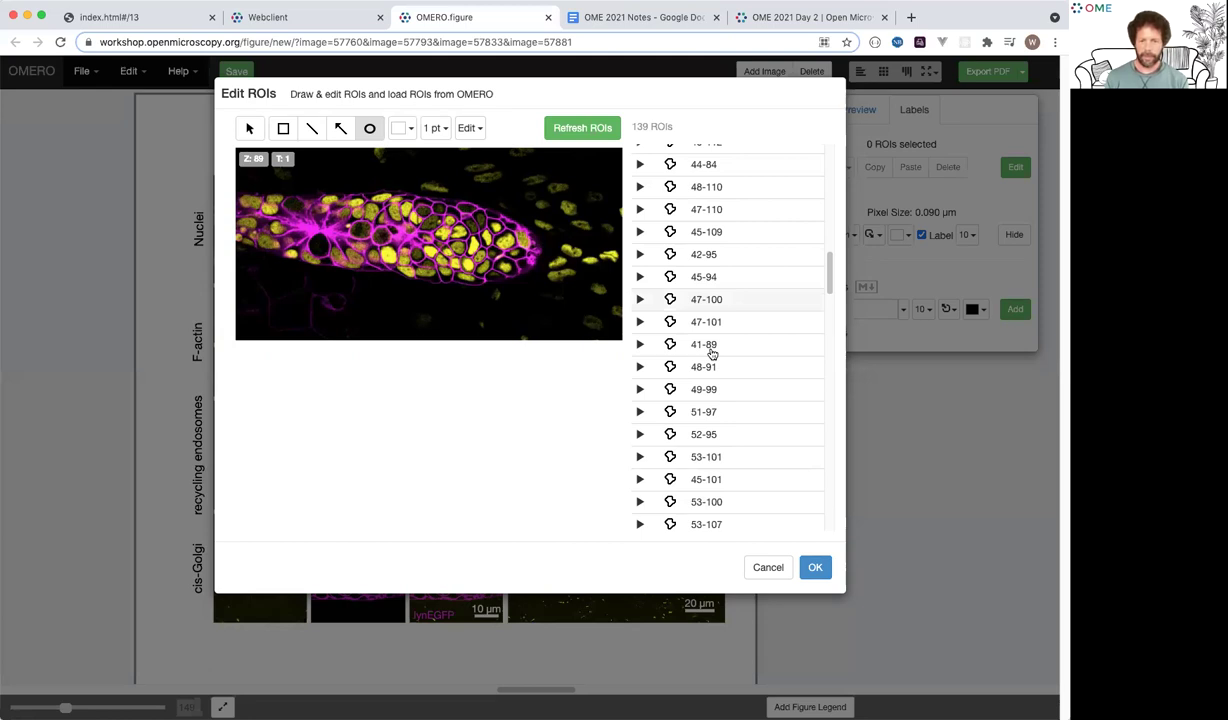
pyautogui.scroll(-10, 712, 352)
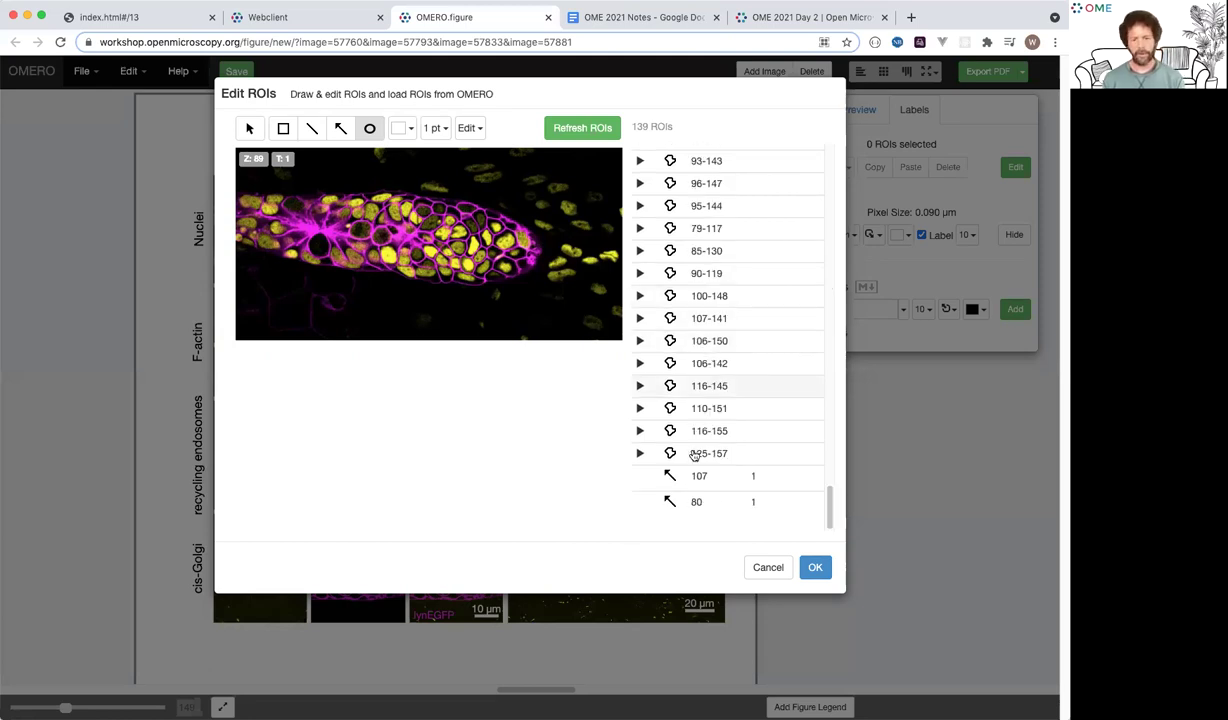
pyautogui.moveTo(696, 483)
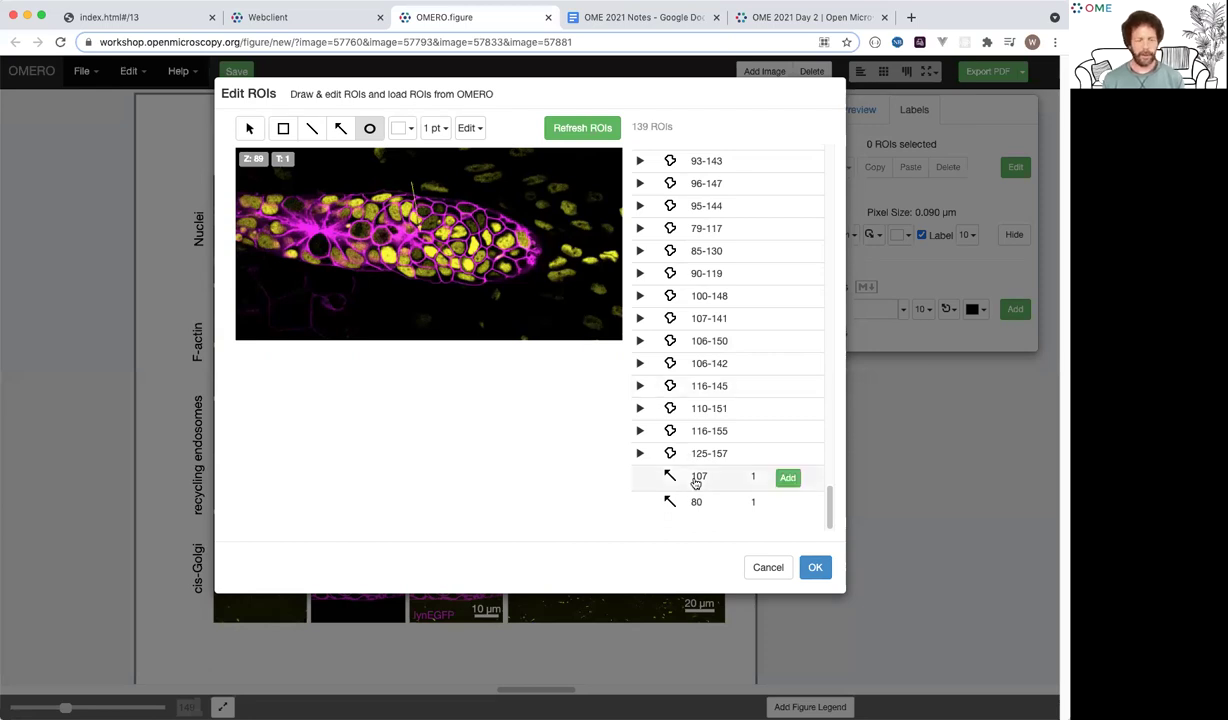
pyautogui.moveTo(705, 506)
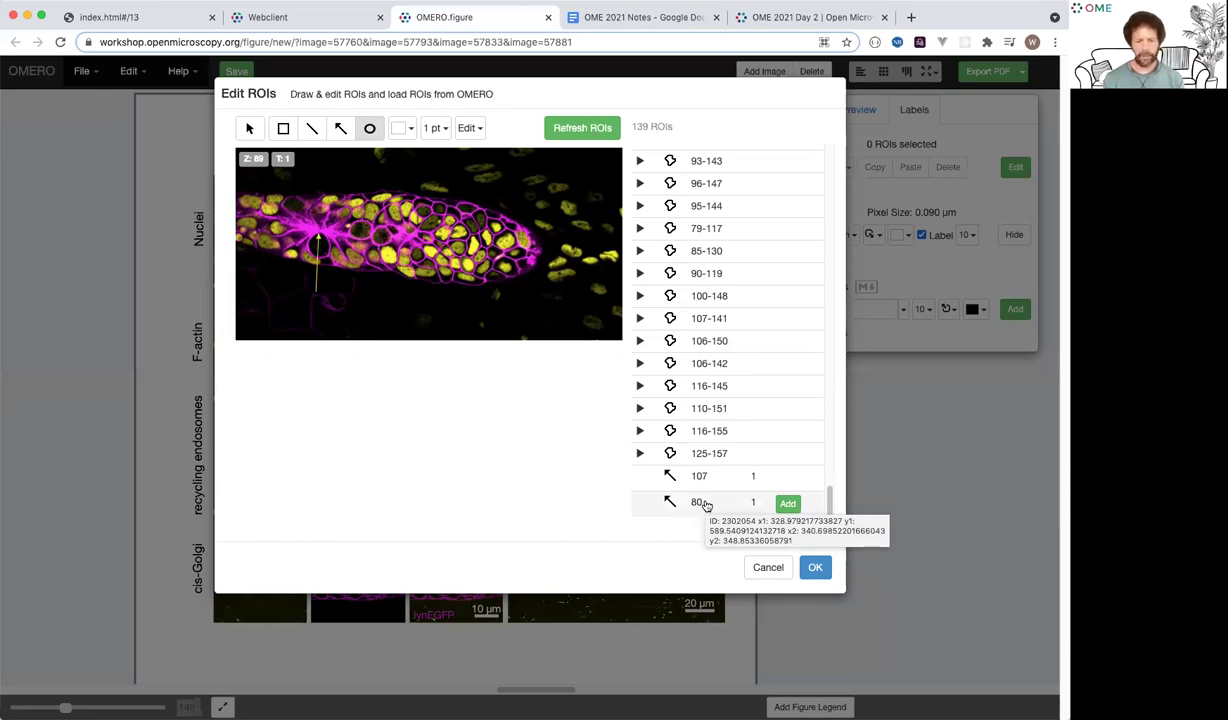
pyautogui.moveTo(707, 480)
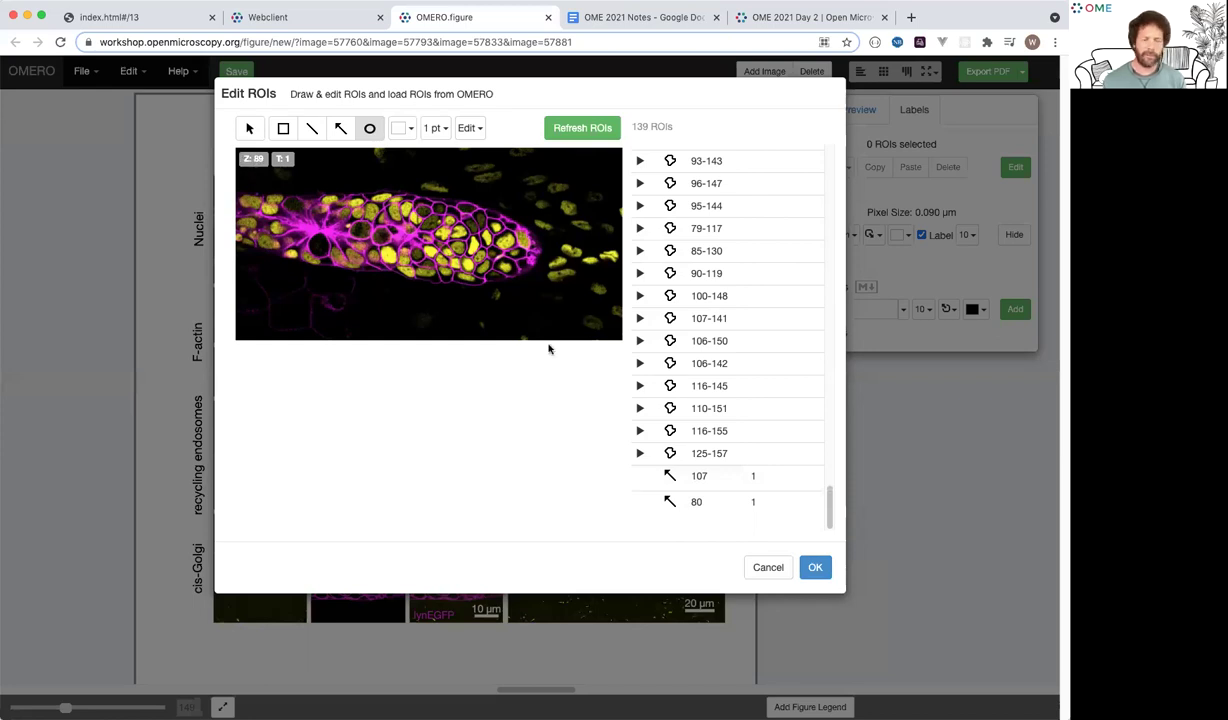
# - Add the arrow ROI from Z 107 to the image and remove it again
pyautogui.click(704, 482)
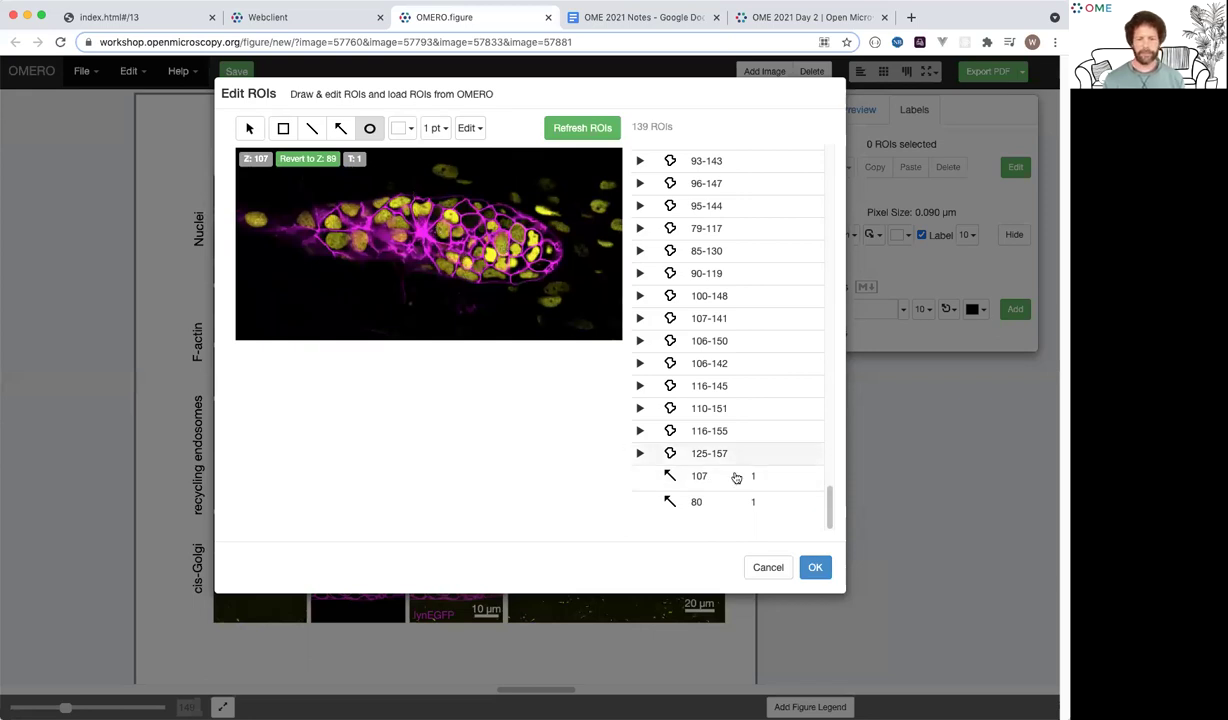
pyautogui.moveTo(787, 480)
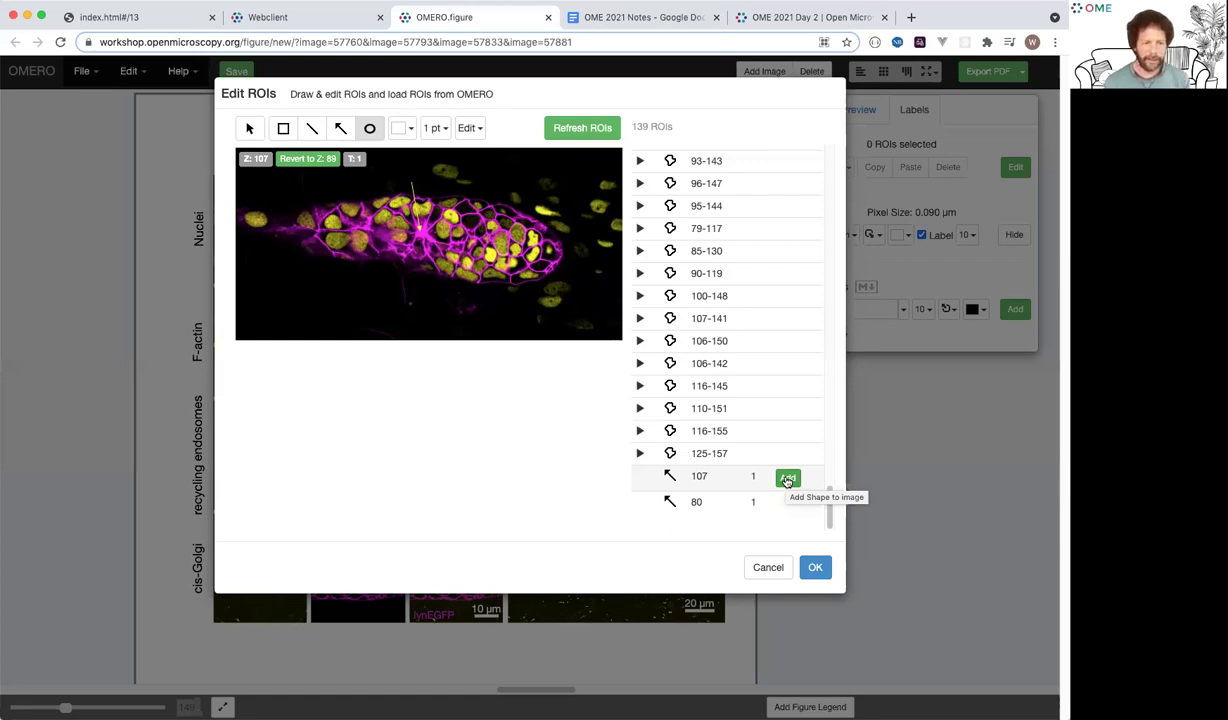
pyautogui.click(787, 480)
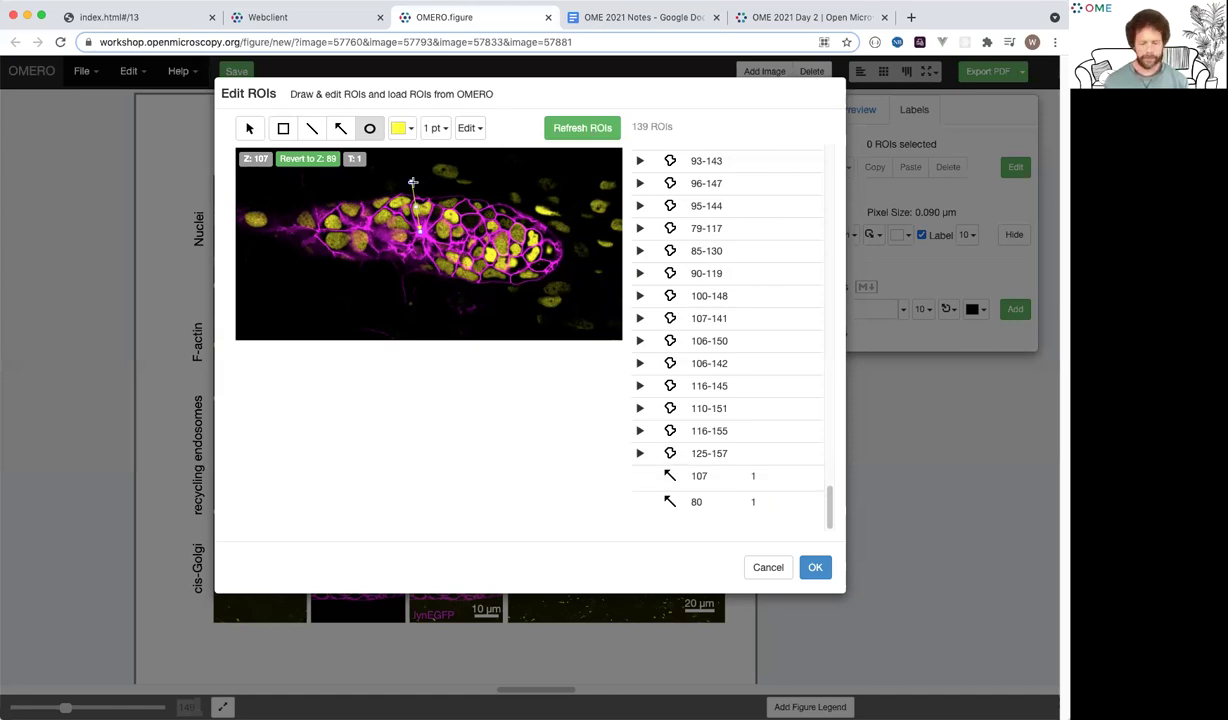
pyautogui.click(368, 194)
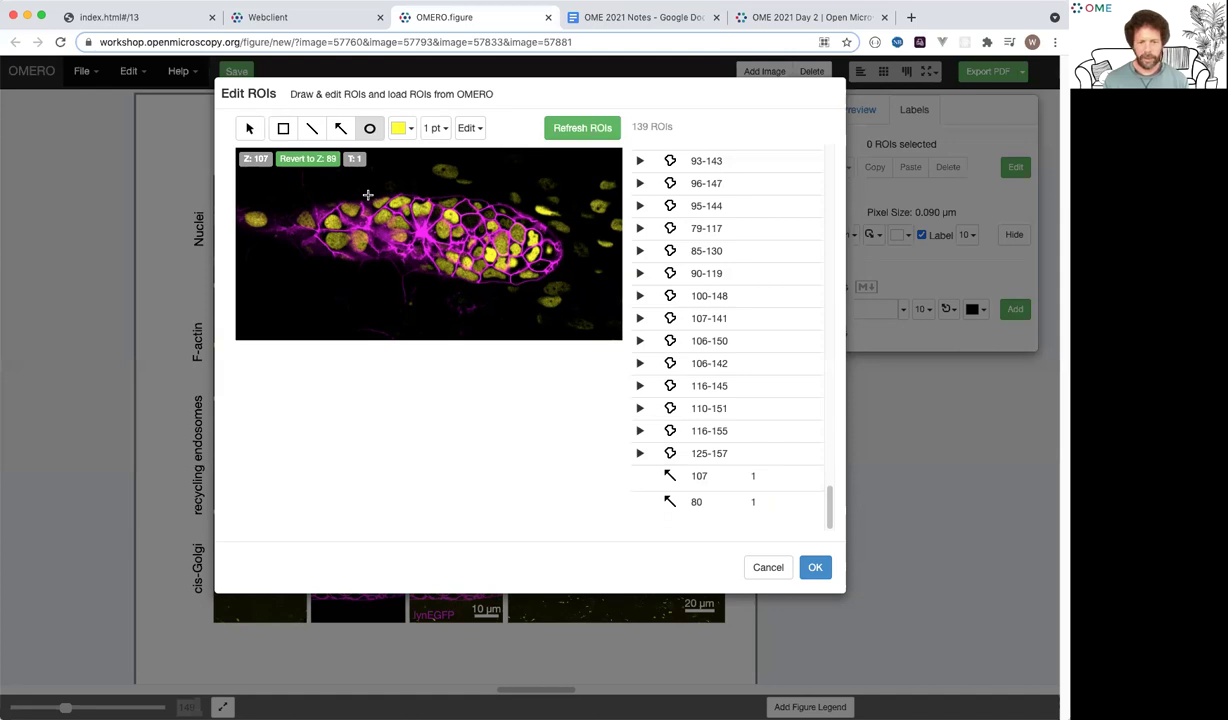
# - Add the arrow ROI from Z 80 to the image and revert the Z plane to 89
pyautogui.click(717, 508)
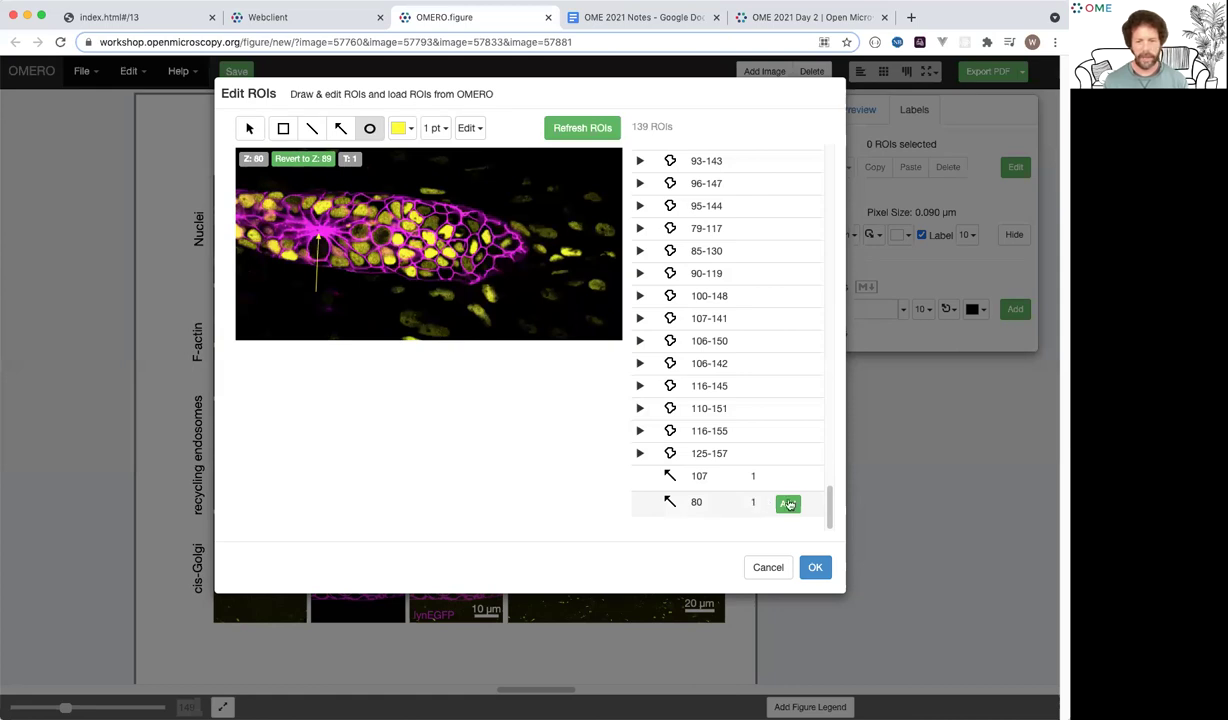
pyautogui.click(788, 504)
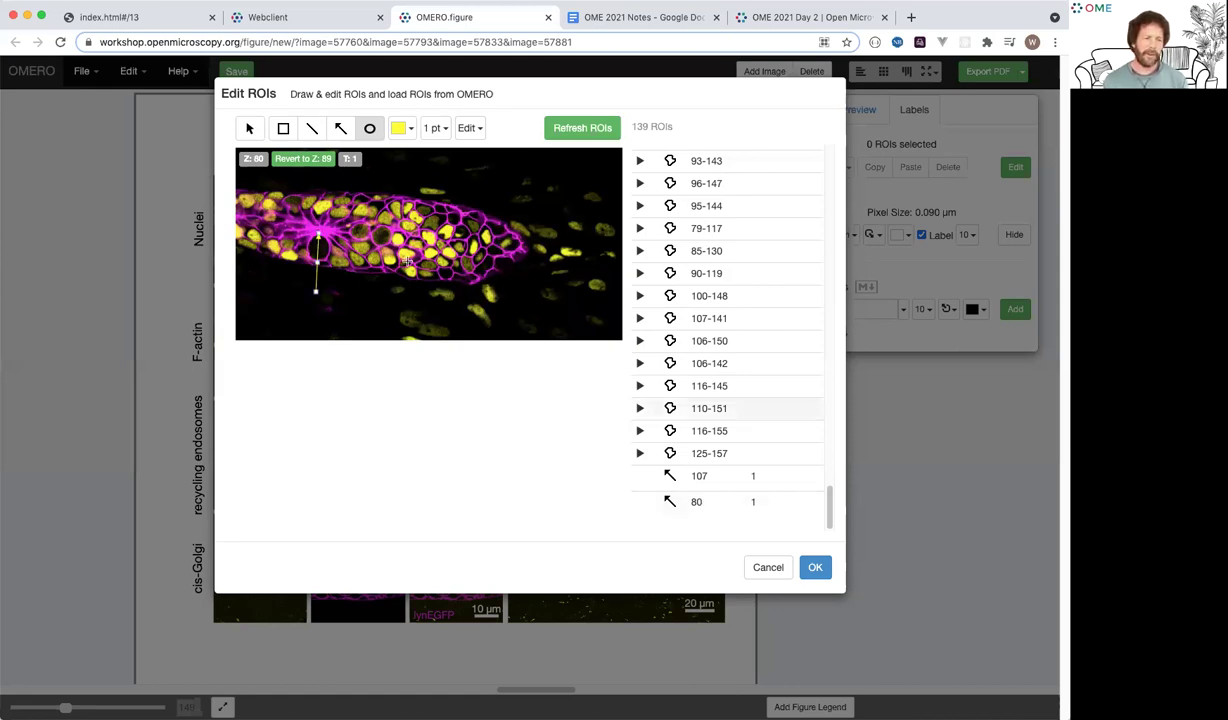
pyautogui.click(294, 160)
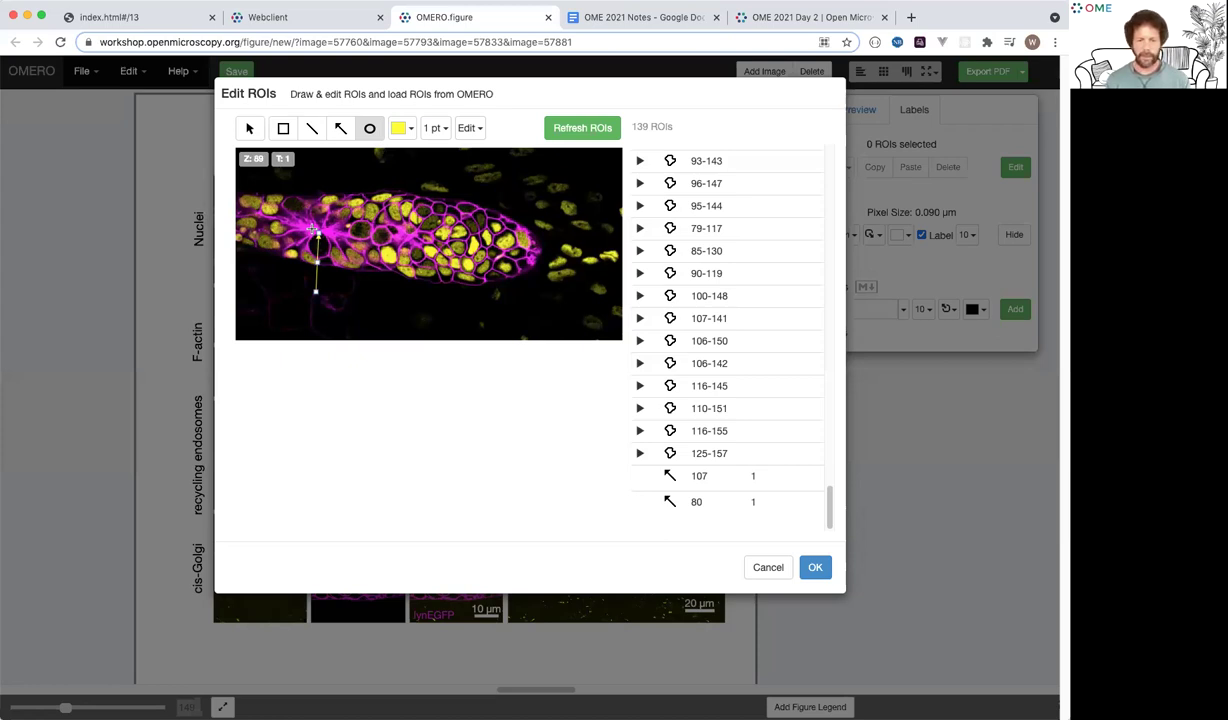
# - Expand the ROI spanning Z 36-91 and preview its polygon shapes across the Z planes
pyautogui.scroll(20, 726, 299)
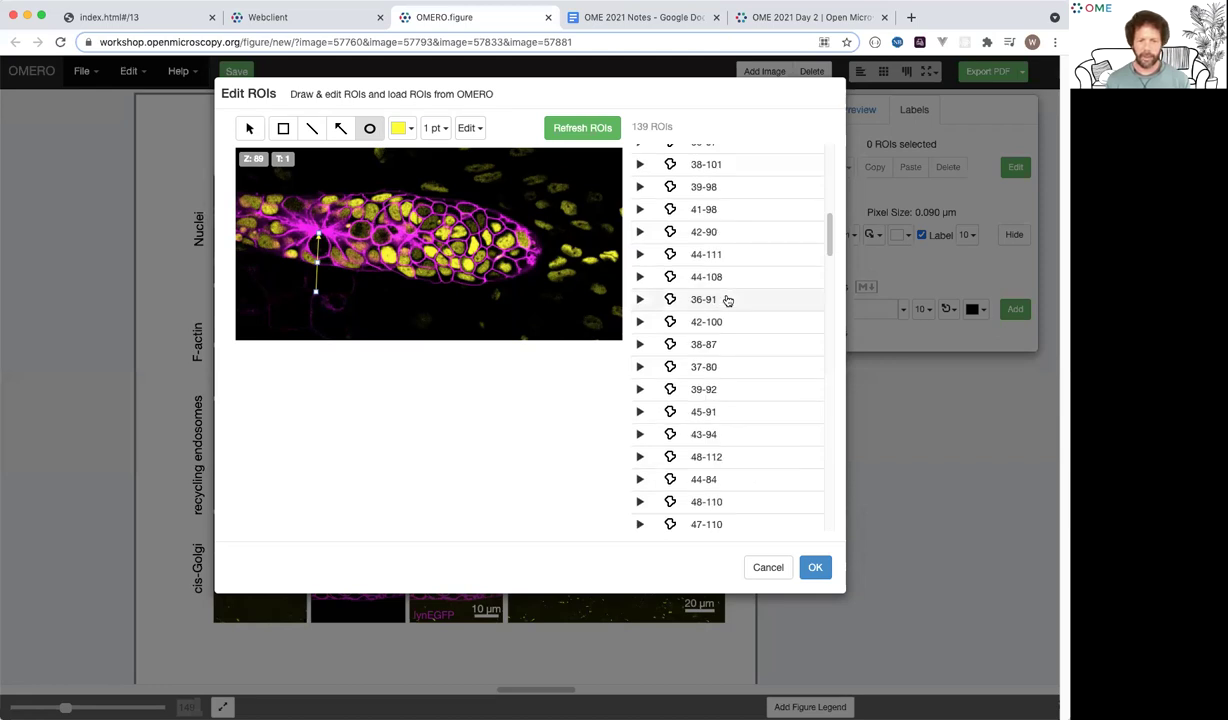
pyautogui.click(640, 299)
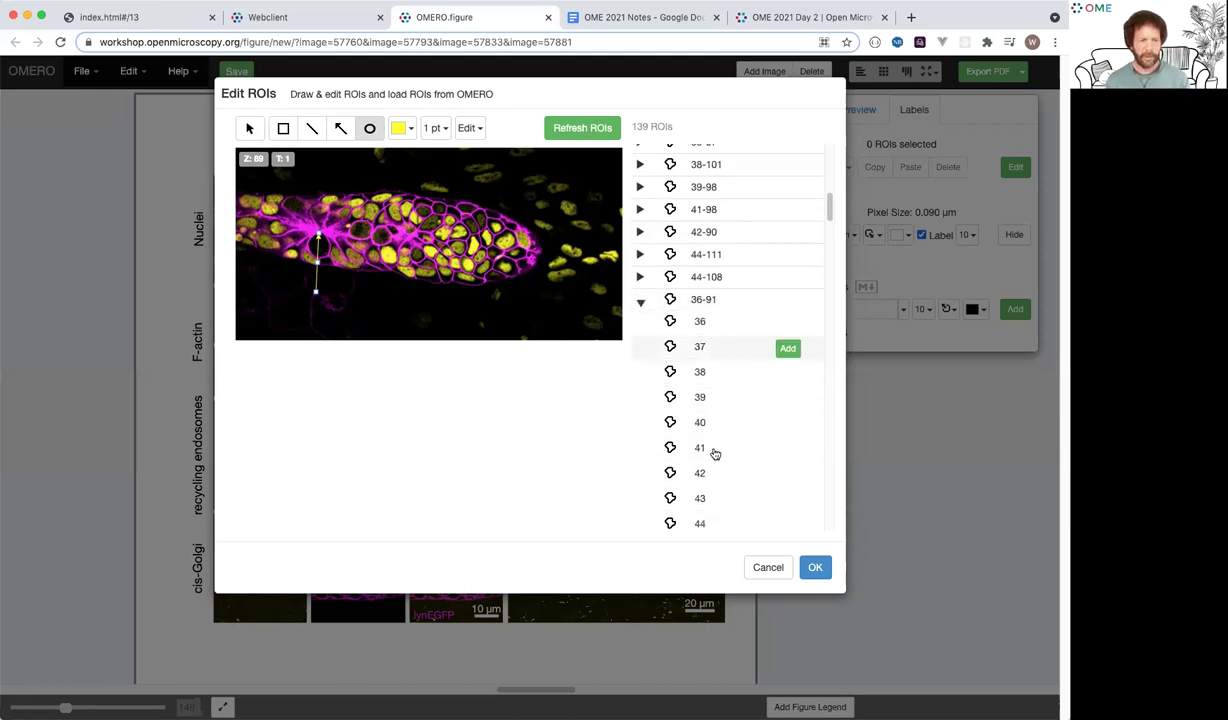
pyautogui.scroll(-2, 713, 452)
pyautogui.scroll(-3, 737, 465)
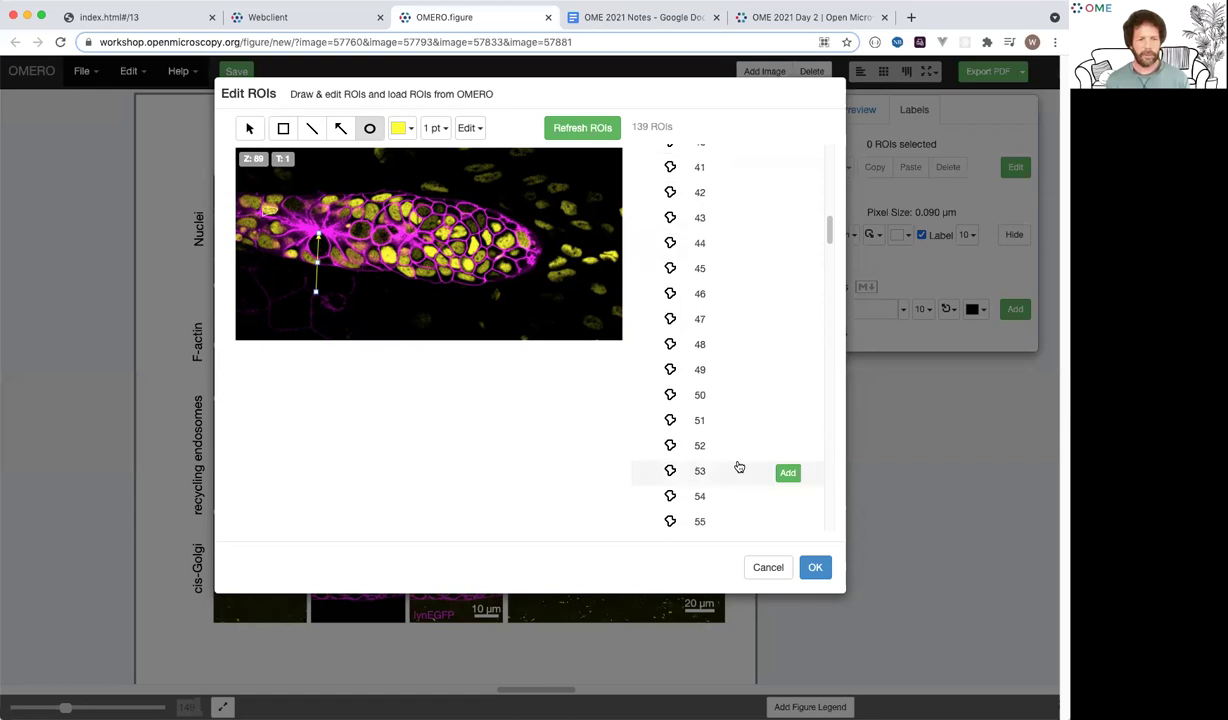
pyautogui.scroll(-3, 737, 399)
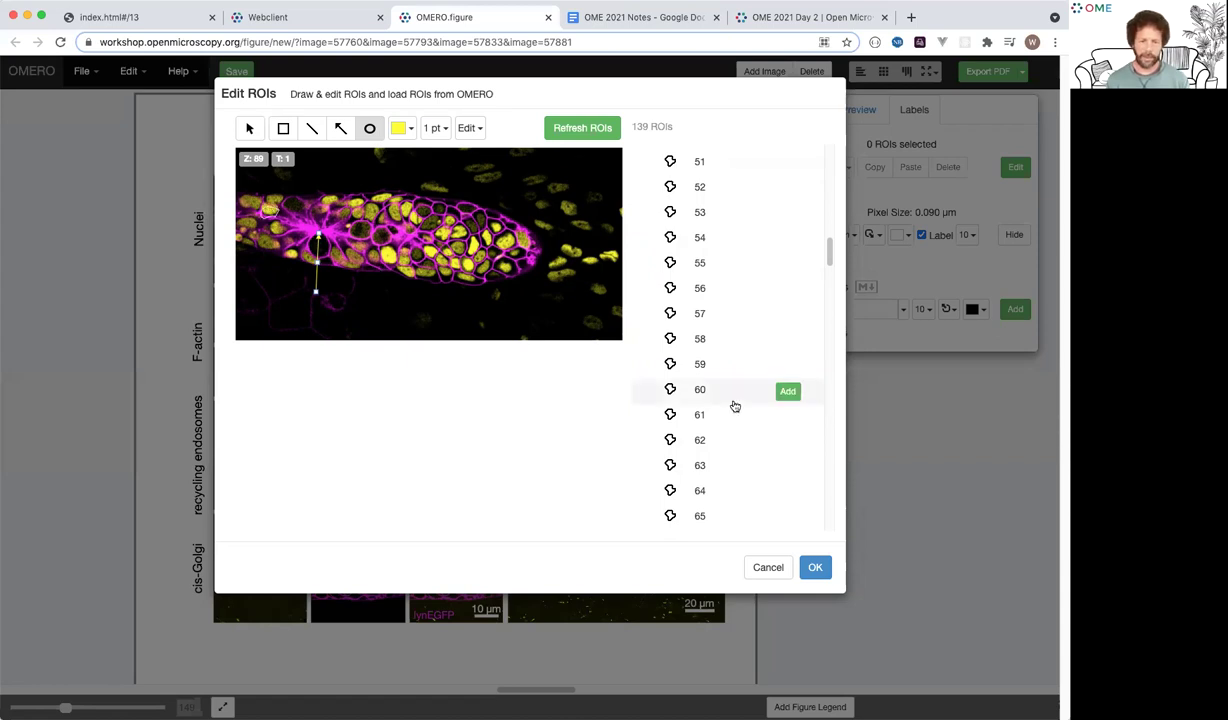
pyautogui.scroll(-2, 737, 366)
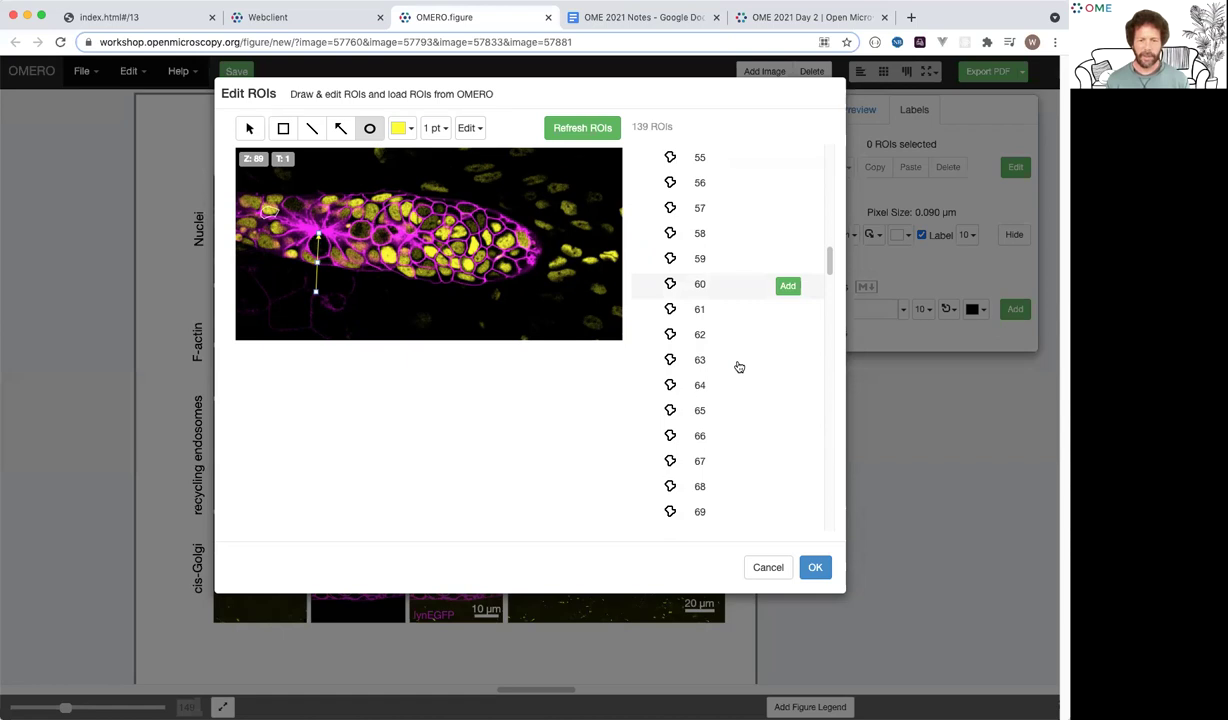
pyautogui.scroll(-3, 738, 367)
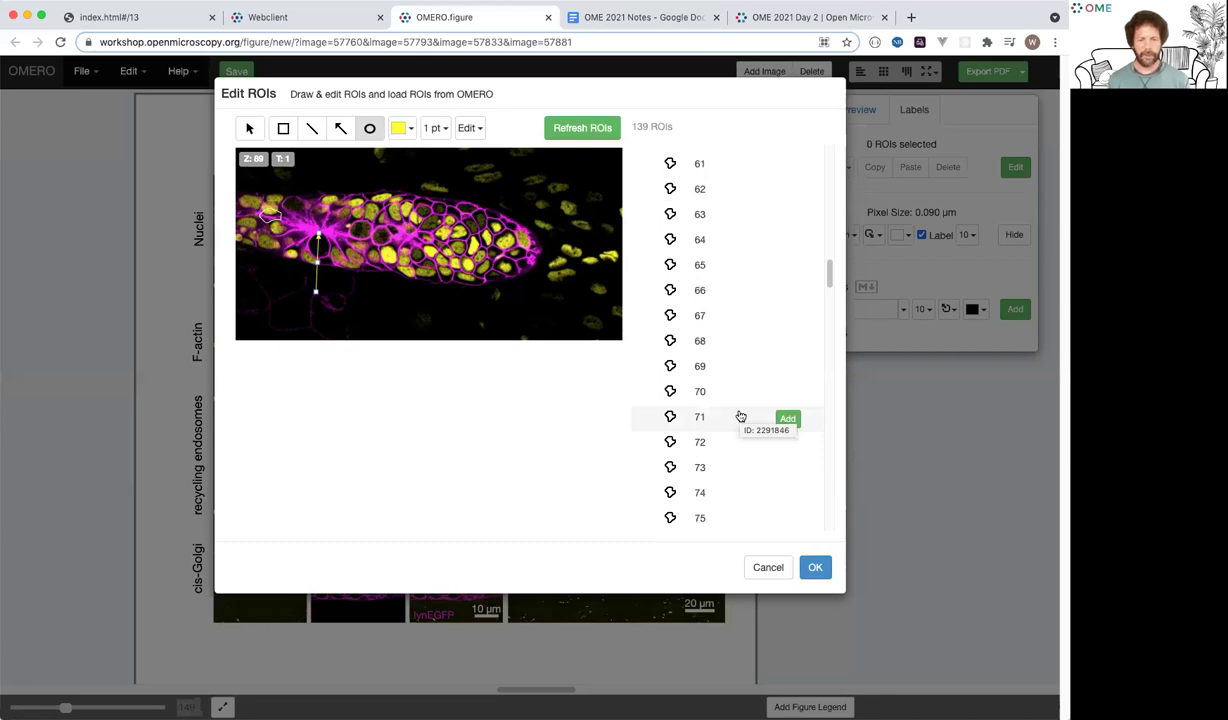
pyautogui.scroll(-3, 731, 399)
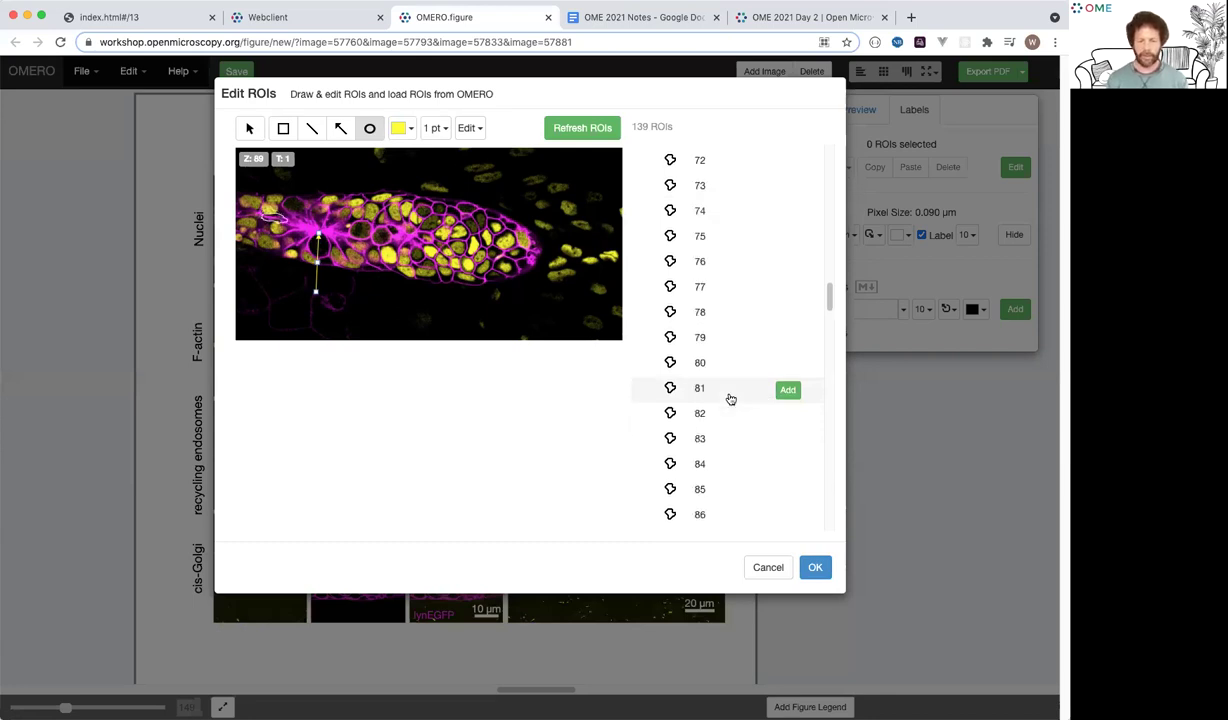
pyautogui.scroll(-1, 739, 461)
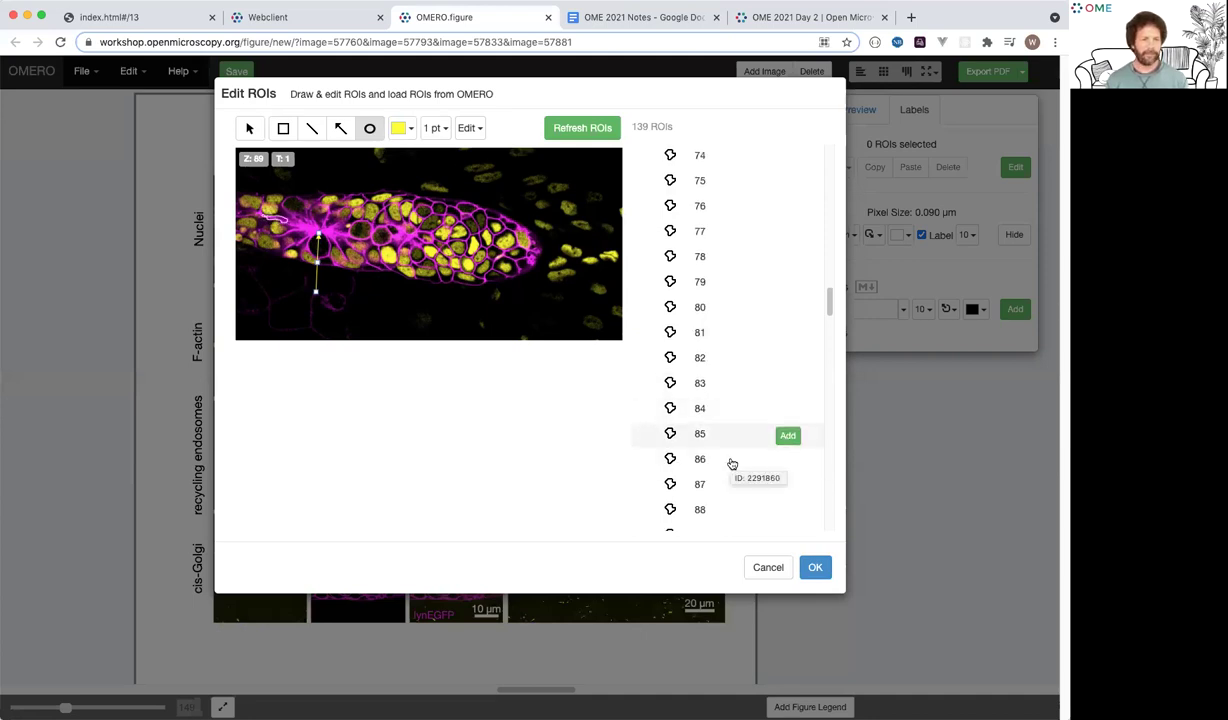
pyautogui.scroll(-1, 731, 463)
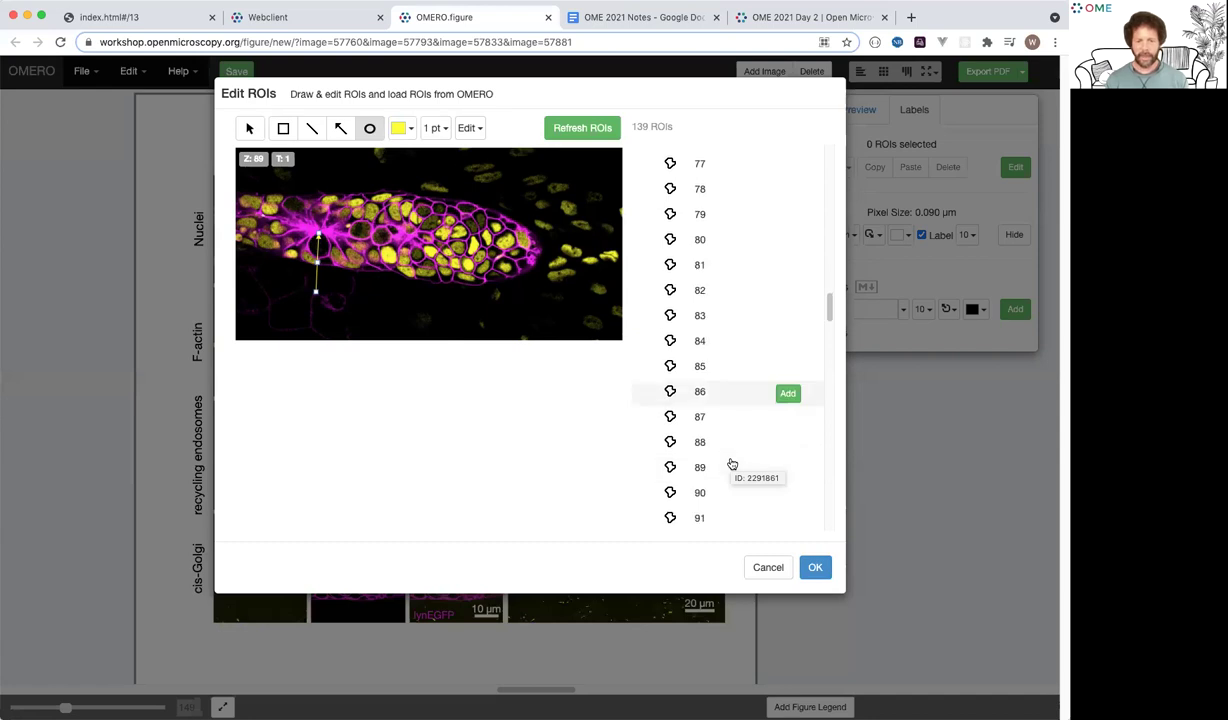
pyautogui.scroll(-1, 728, 413)
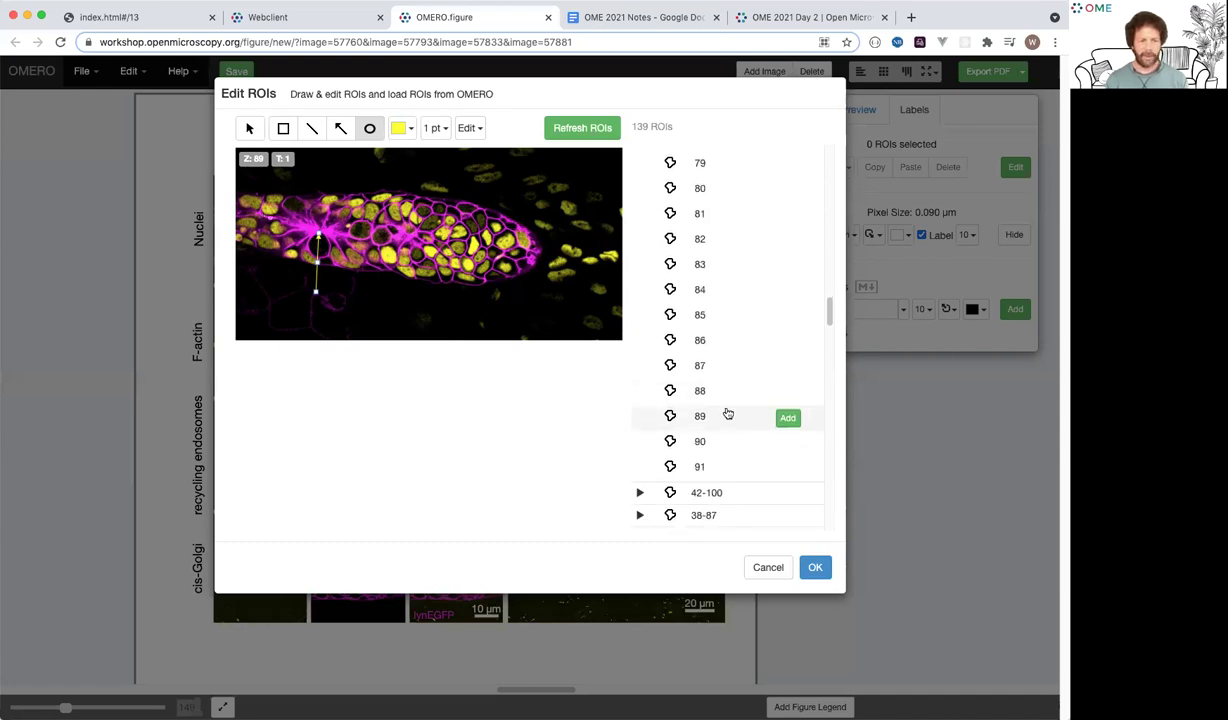
# - Add the Z 73 polygon from the 36-91 ROI to the image
pyautogui.scroll(3, 732, 227)
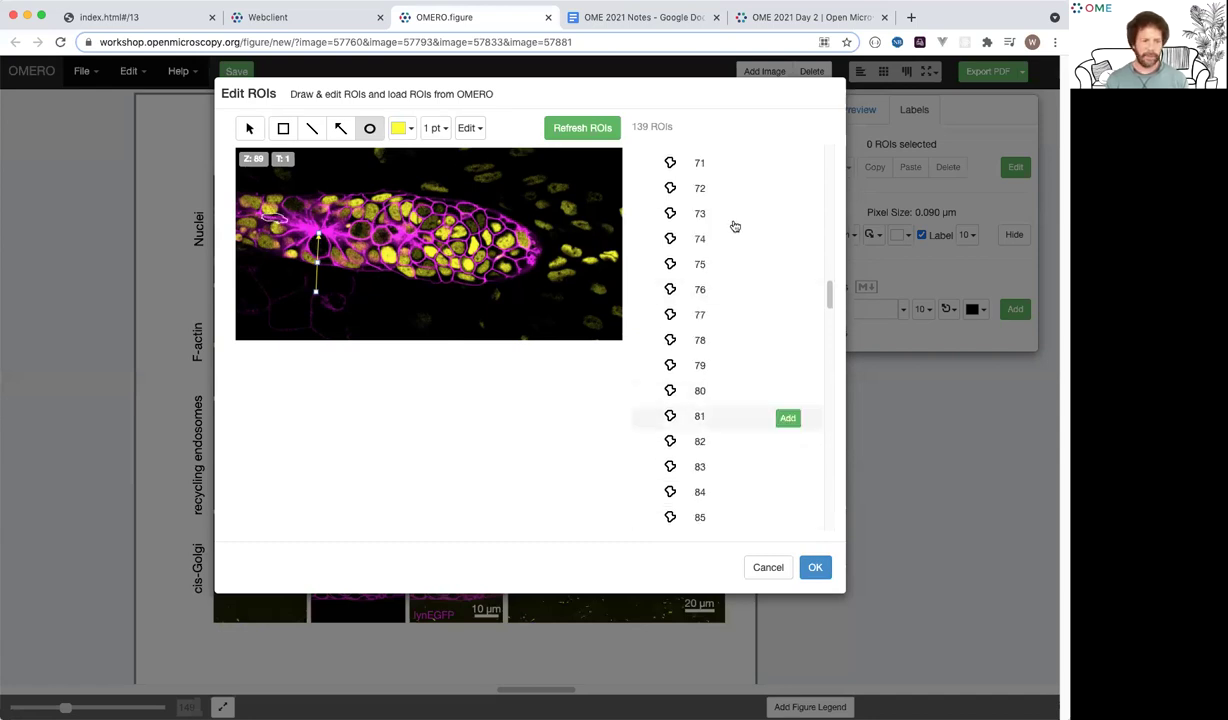
pyautogui.scroll(1, 735, 265)
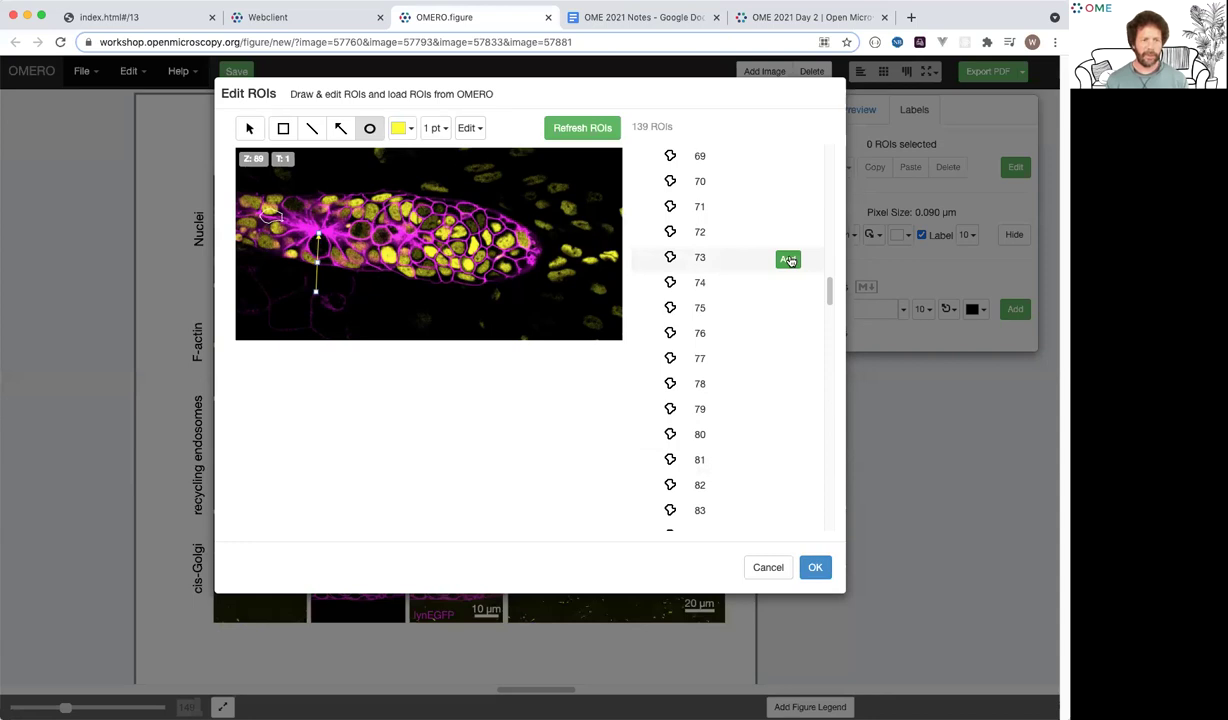
pyautogui.click(788, 260)
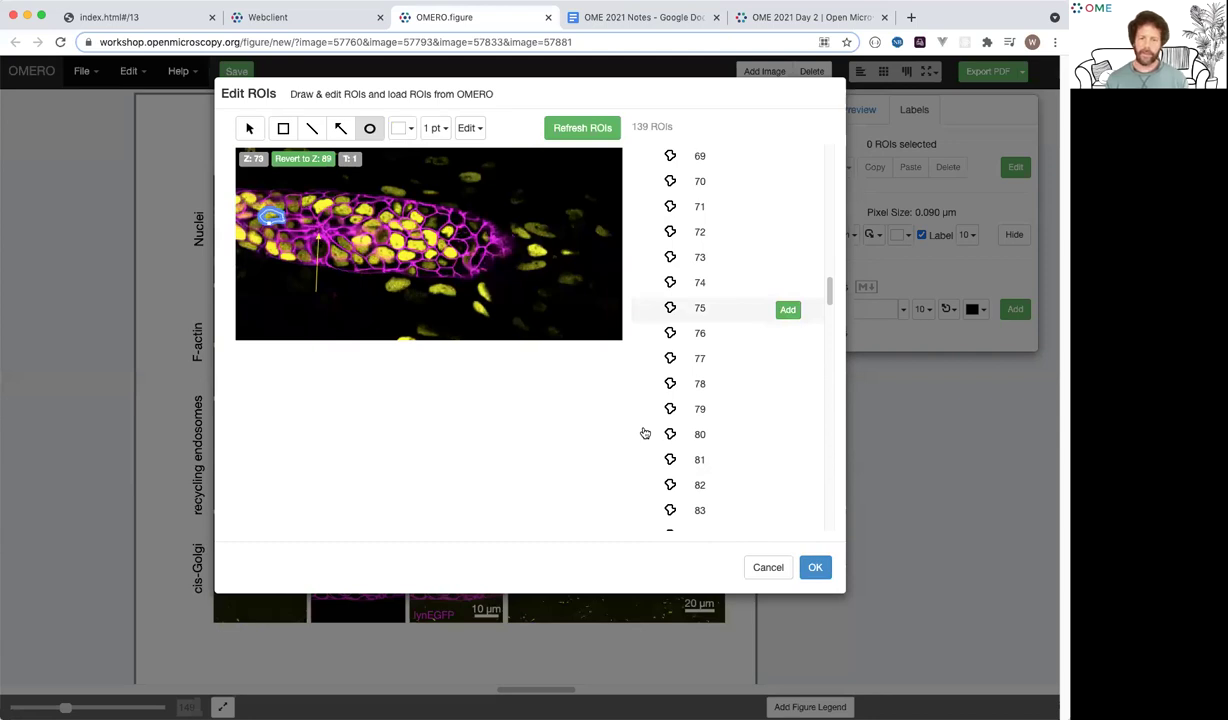
# - Add the Z 88 polygon from the 45-91 ROI to the image and revert the Z plane to 89
pyautogui.scroll(-5, 642, 344)
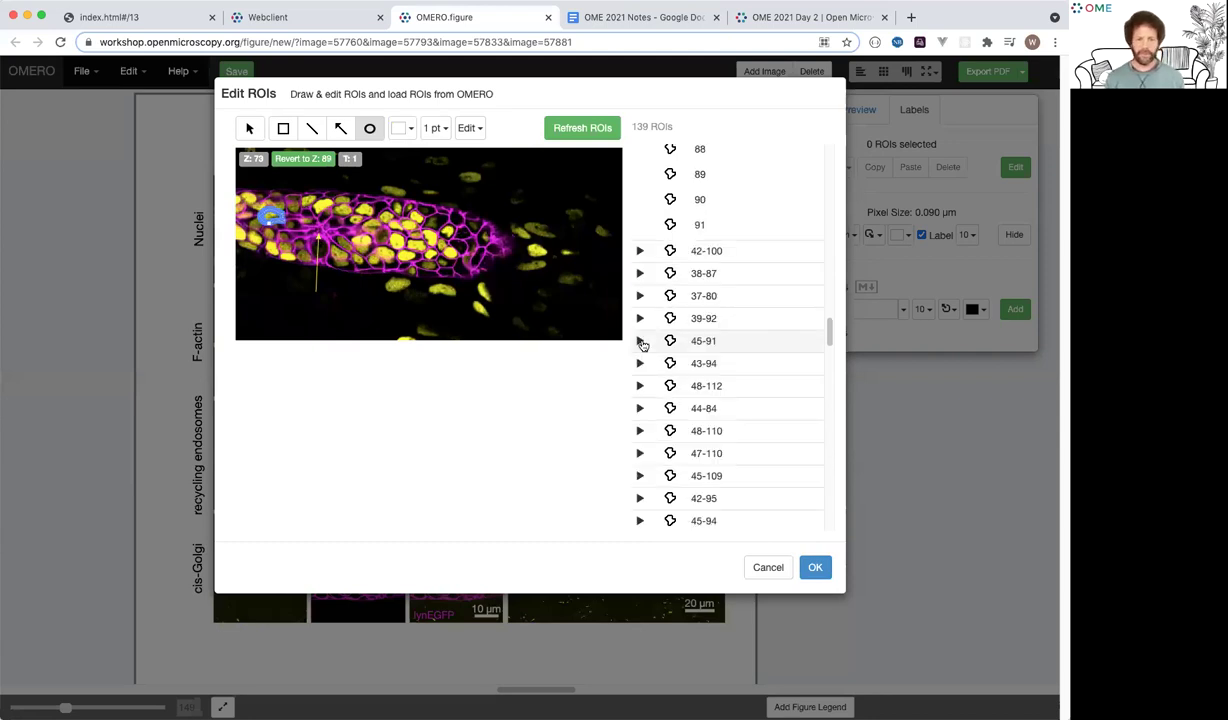
pyautogui.click(640, 341)
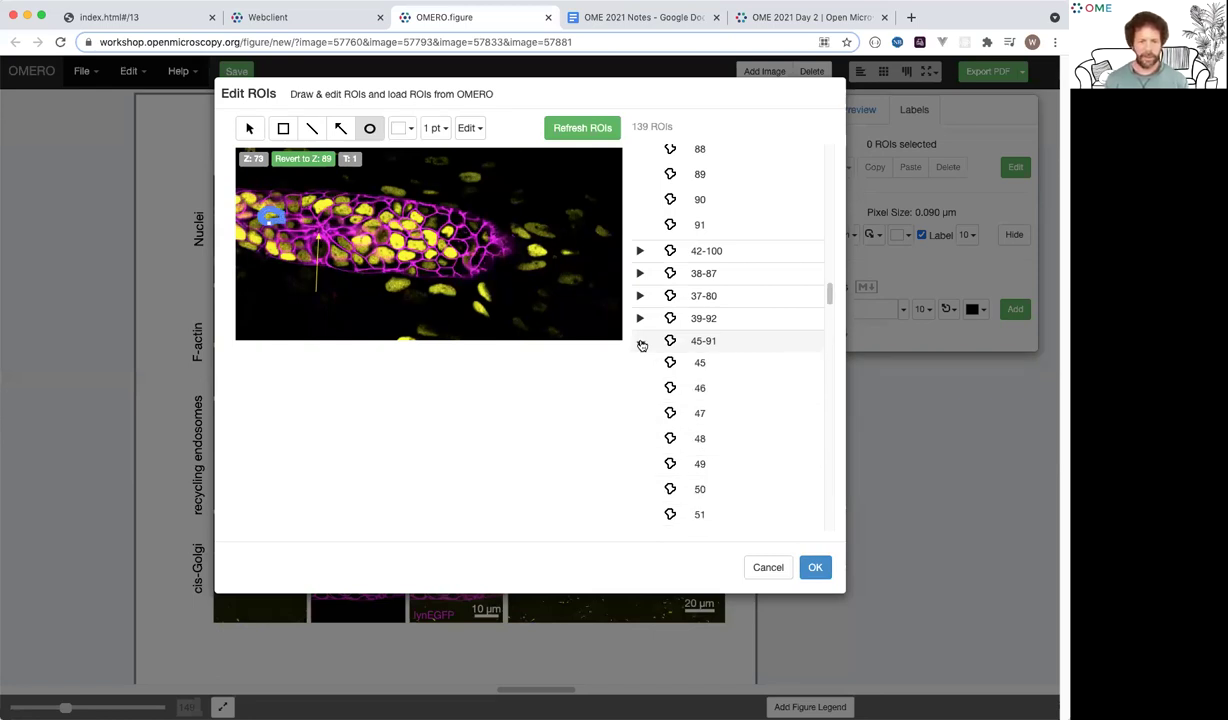
pyautogui.scroll(-10, 740, 362)
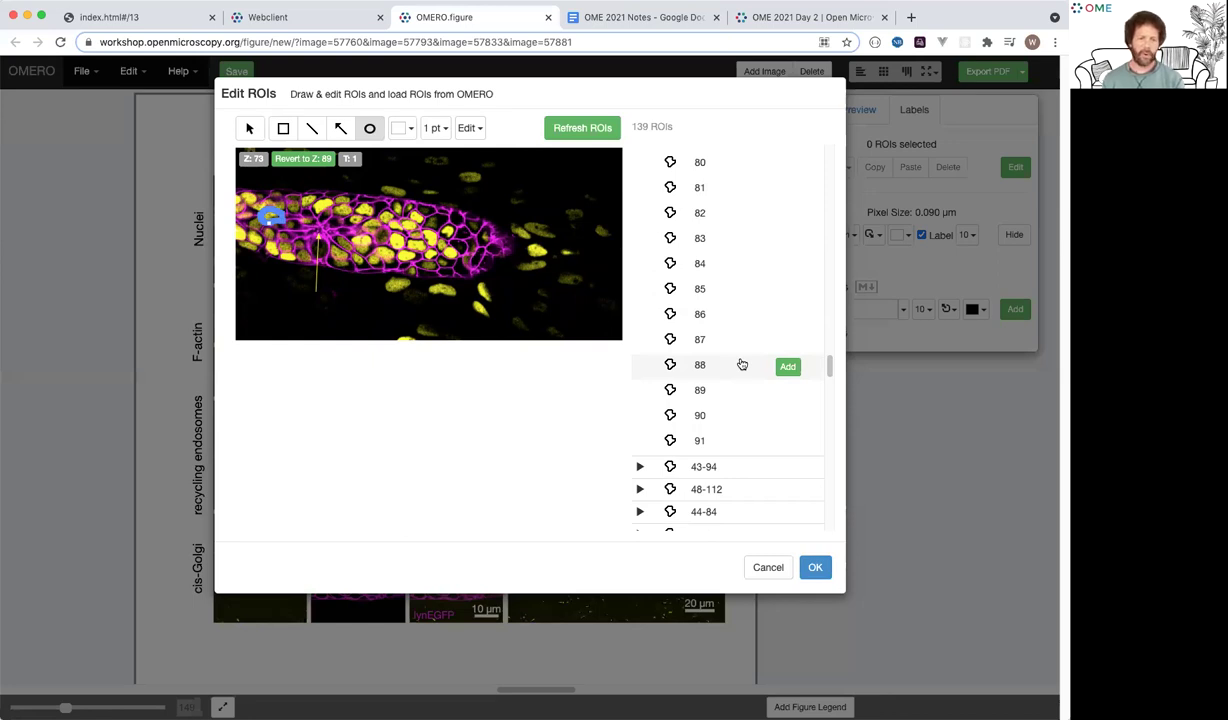
pyautogui.click(740, 359)
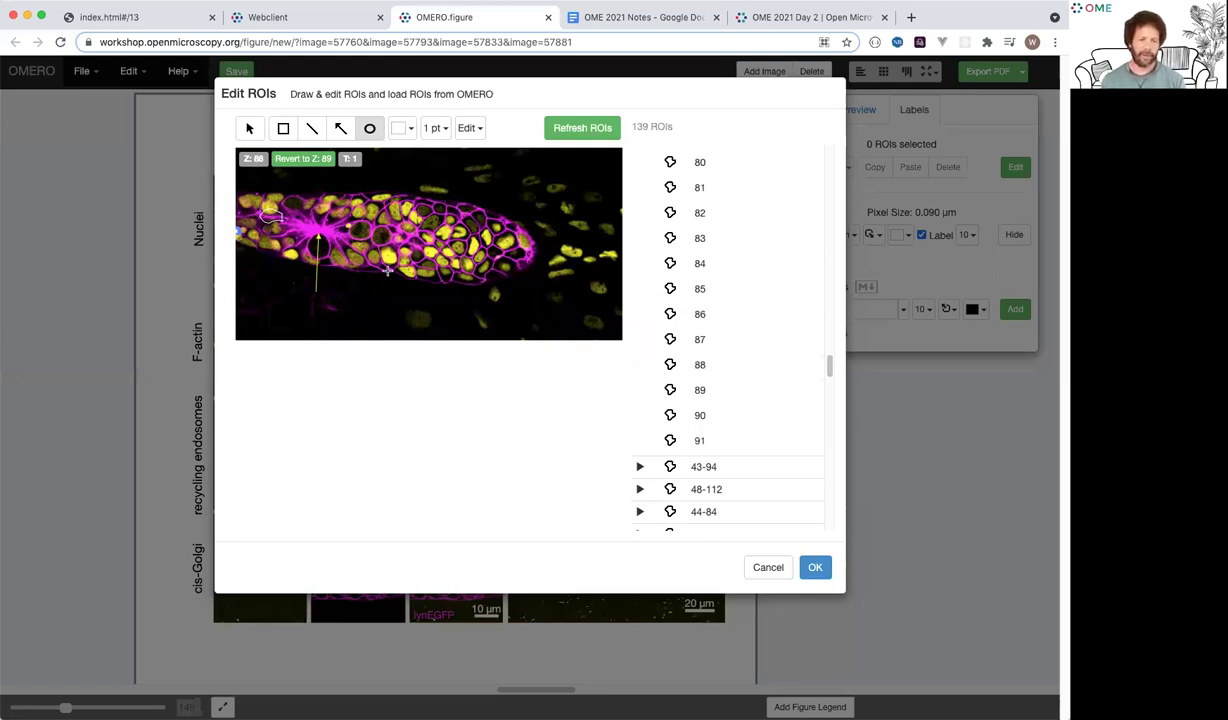
pyautogui.click(297, 158)
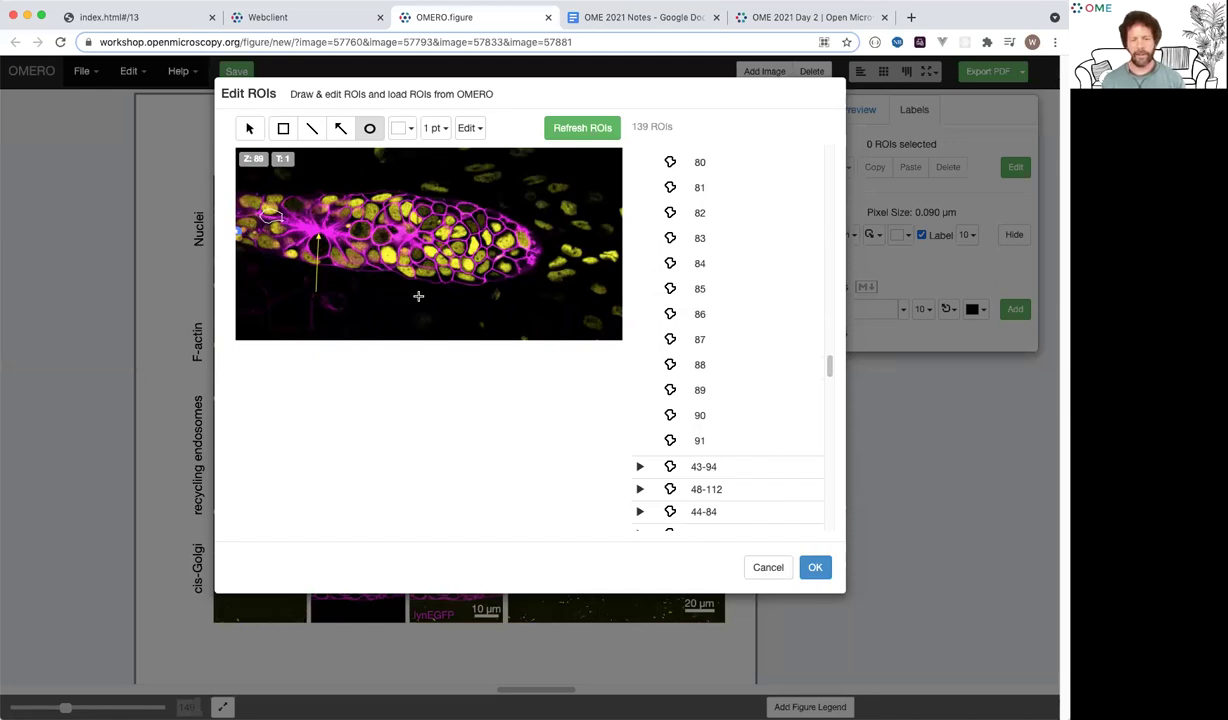
# - Apply the added arrow and polygon ROIs to the full-view panel in the Nuclei row
pyautogui.scroll(5, 691, 261)
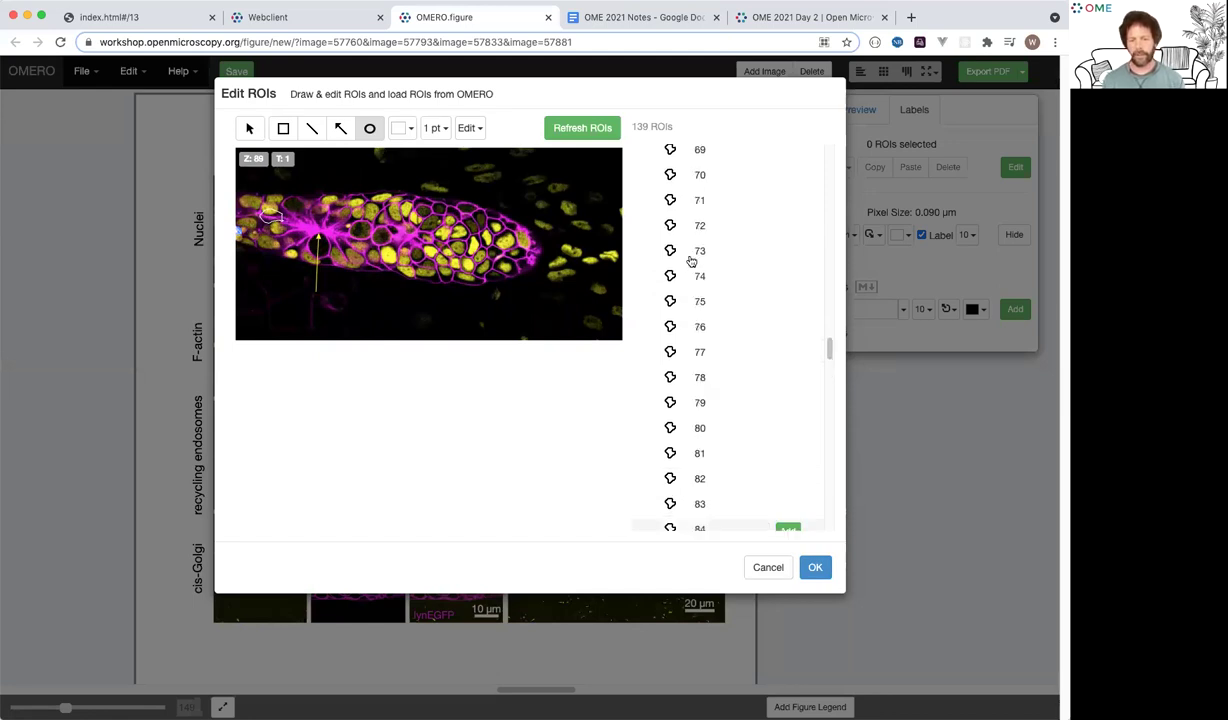
pyautogui.scroll(10, 691, 261)
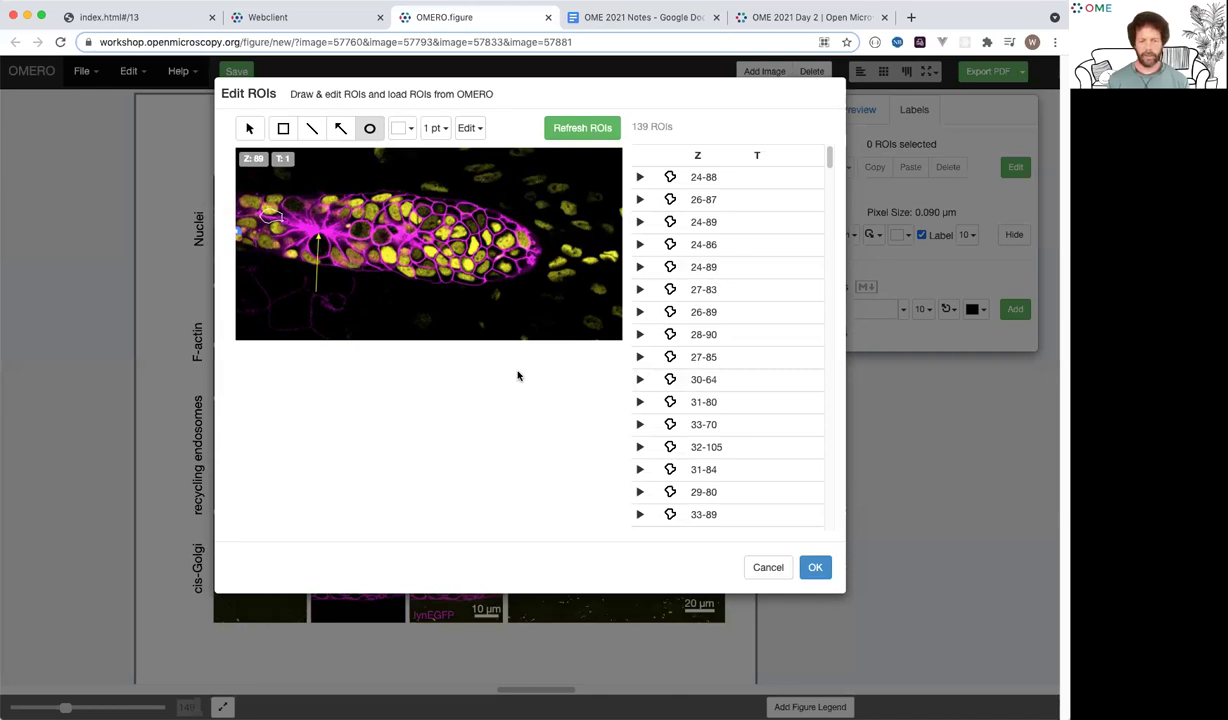
pyautogui.click(815, 570)
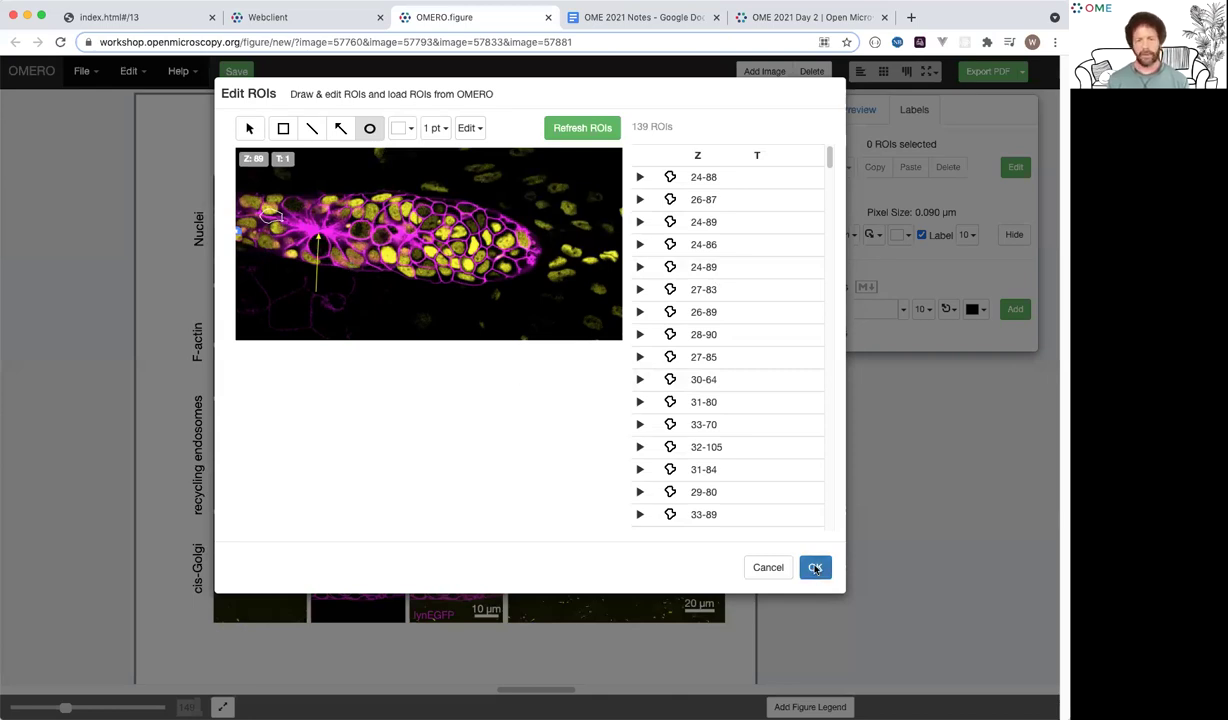
pyautogui.click(815, 568)
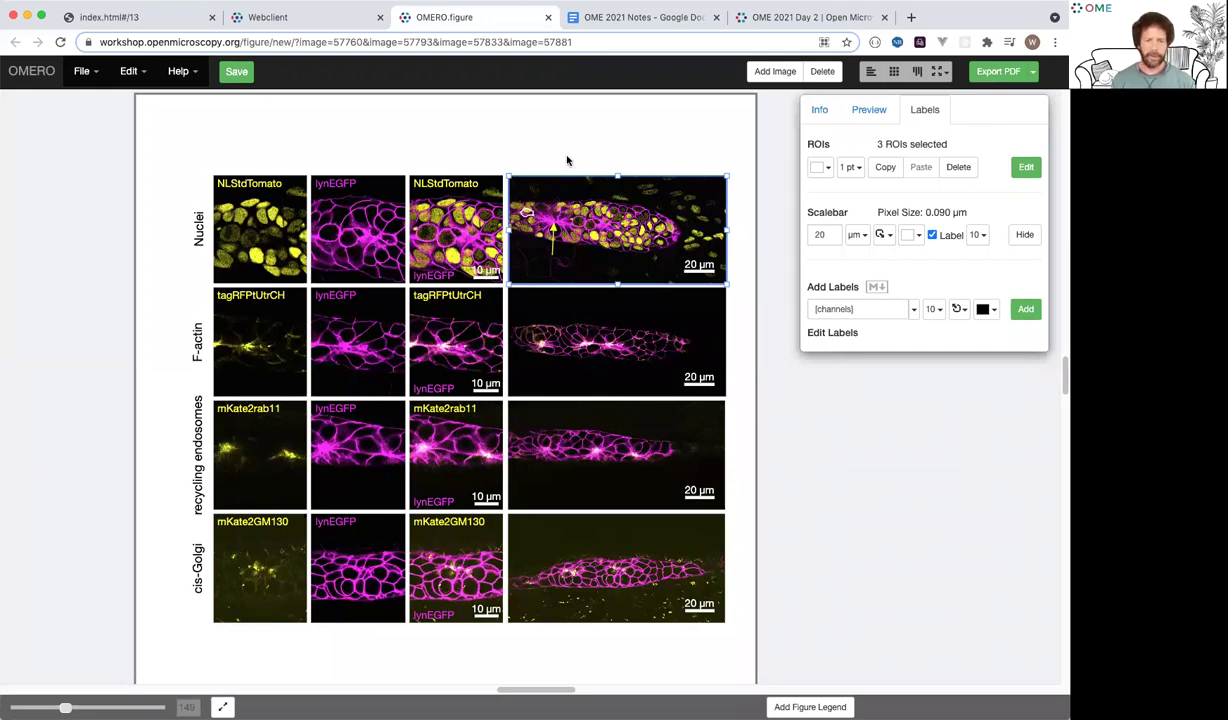
pyautogui.click(570, 155)
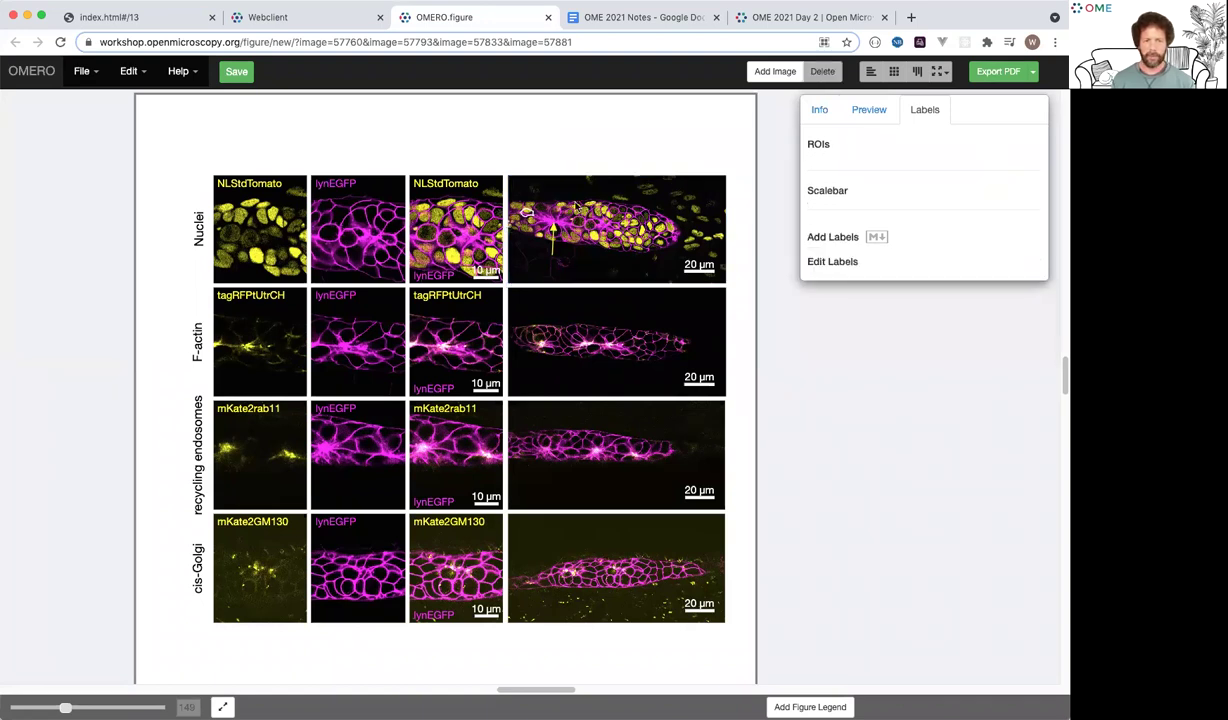
pyautogui.hotkey('ctrl', 'z')
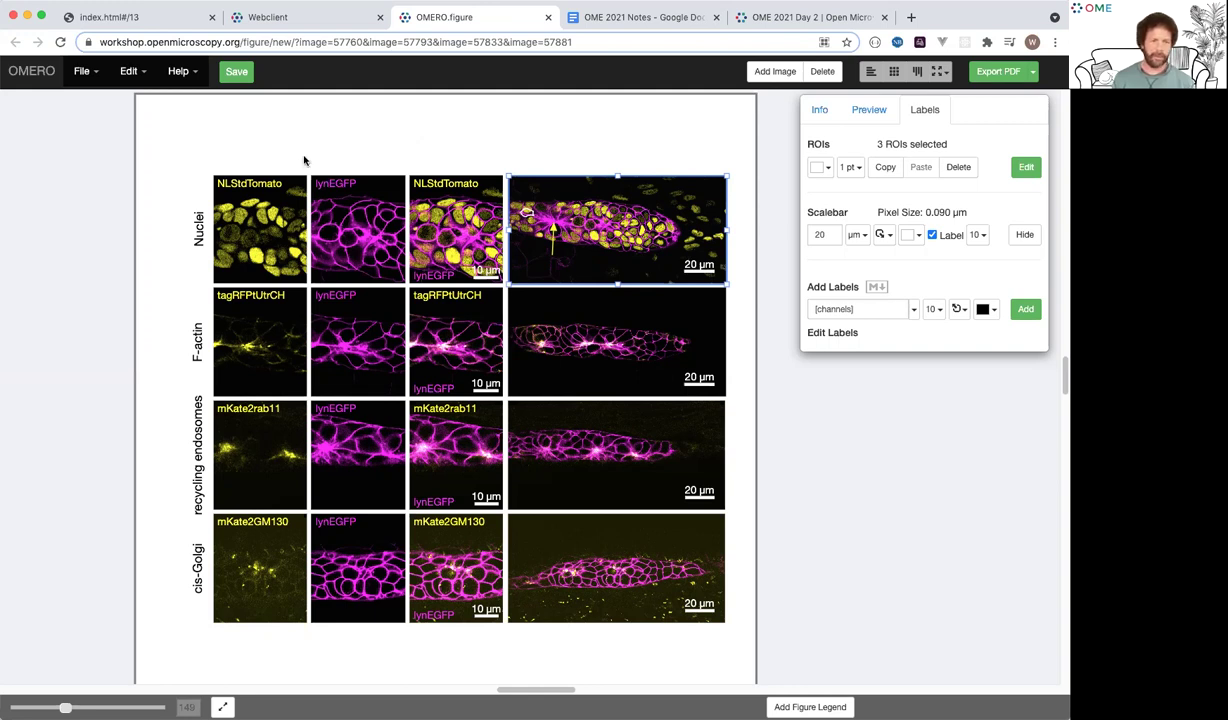
# - Pan the three zoomed Nuclei panels together to about x 135, y 92, centring the bright lynEGFP rosette
pyautogui.moveTo(305, 160); pyautogui.dragTo(772, 221)
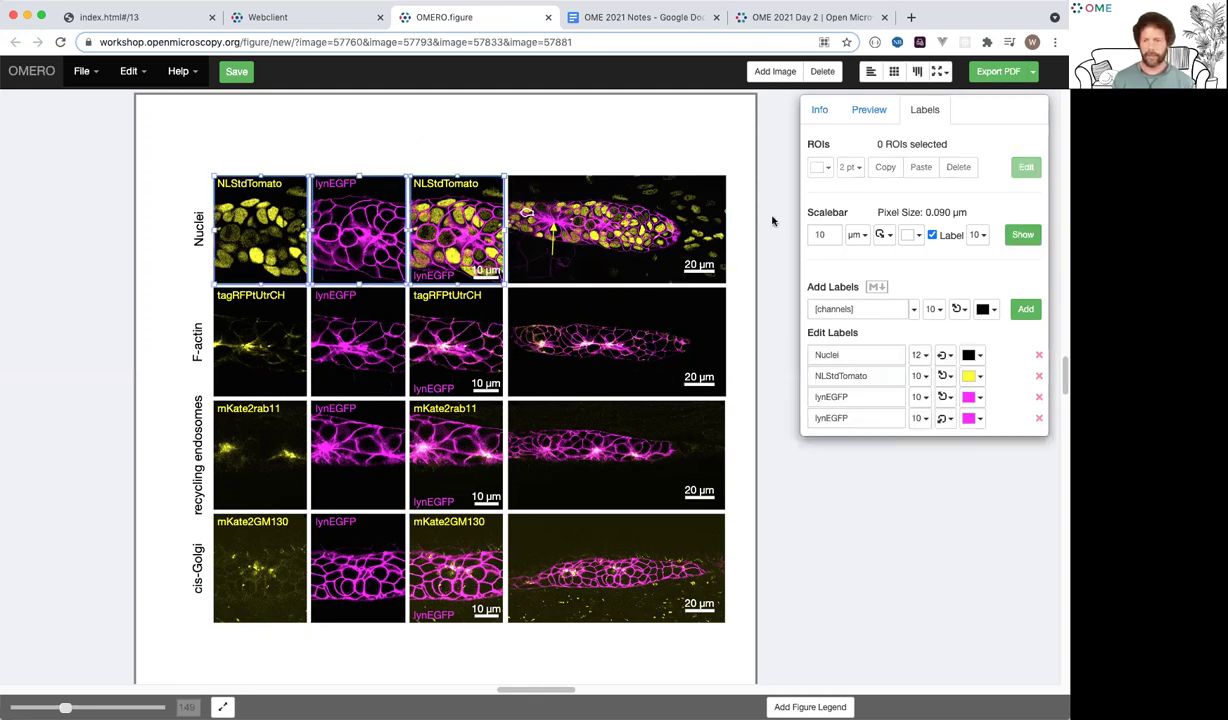
pyautogui.click(840, 108)
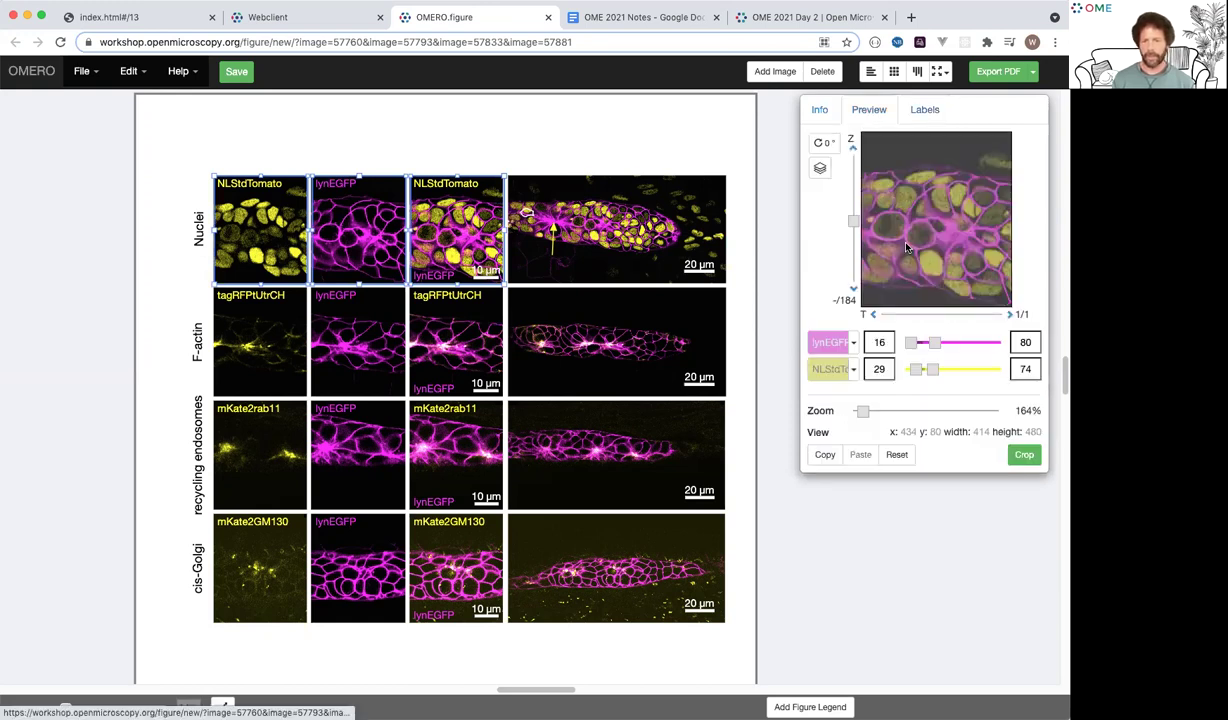
pyautogui.moveTo(906, 248); pyautogui.dragTo(893, 237)
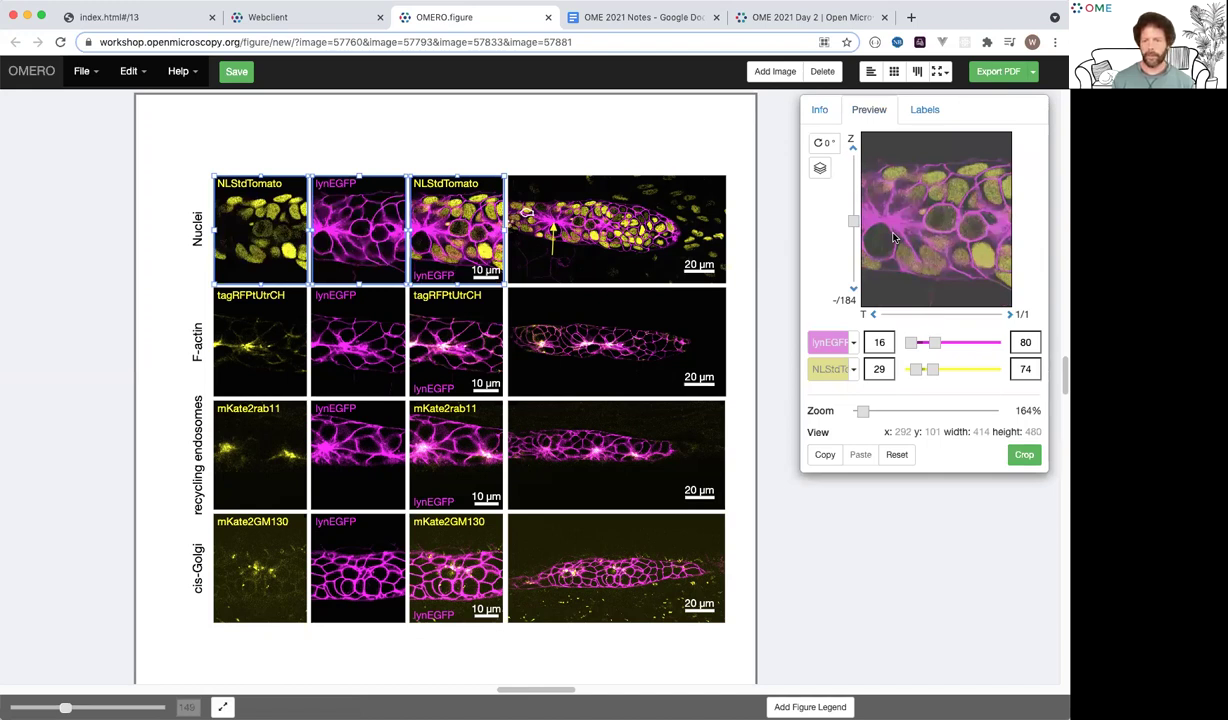
pyautogui.moveTo(893, 237); pyautogui.dragTo(953, 241)
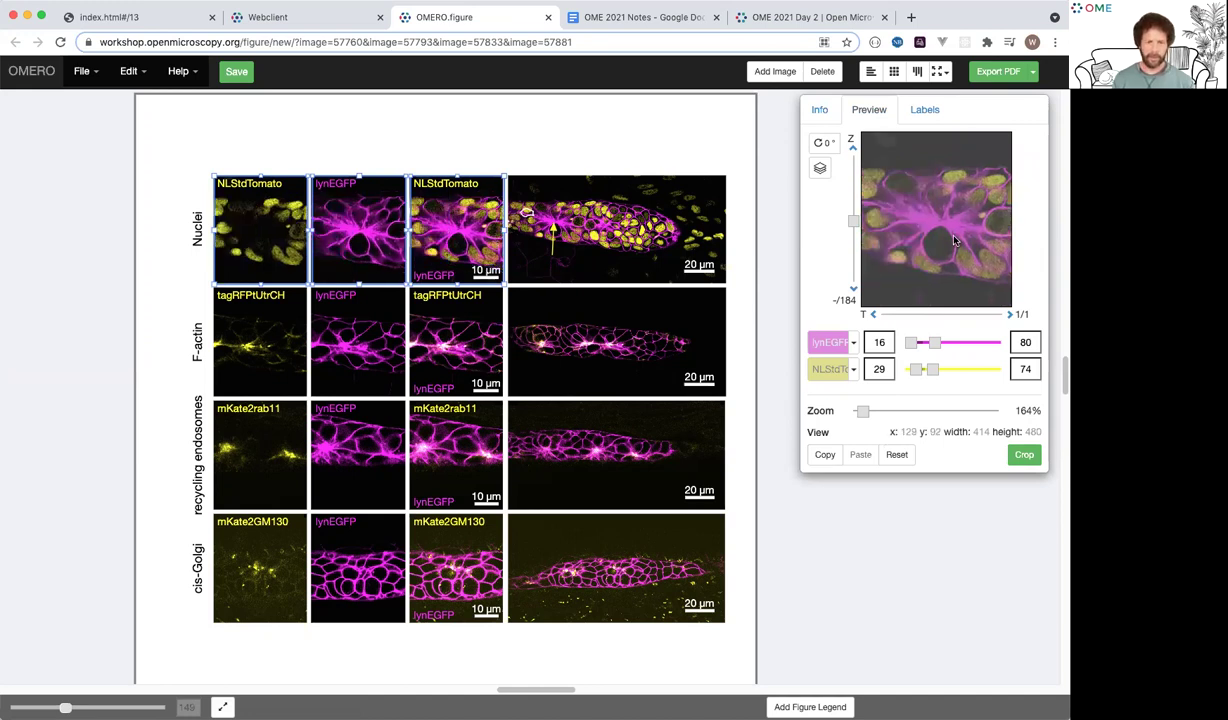
pyautogui.moveTo(953, 241); pyautogui.dragTo(947, 240)
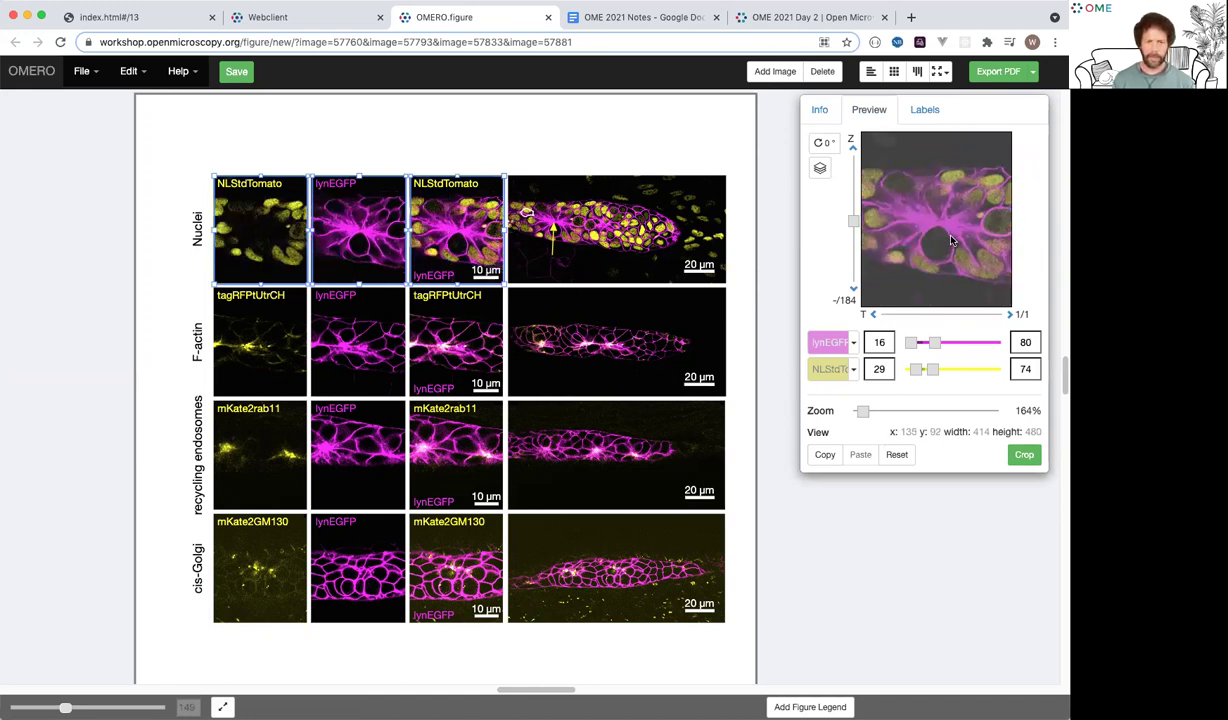
pyautogui.click(553, 147)
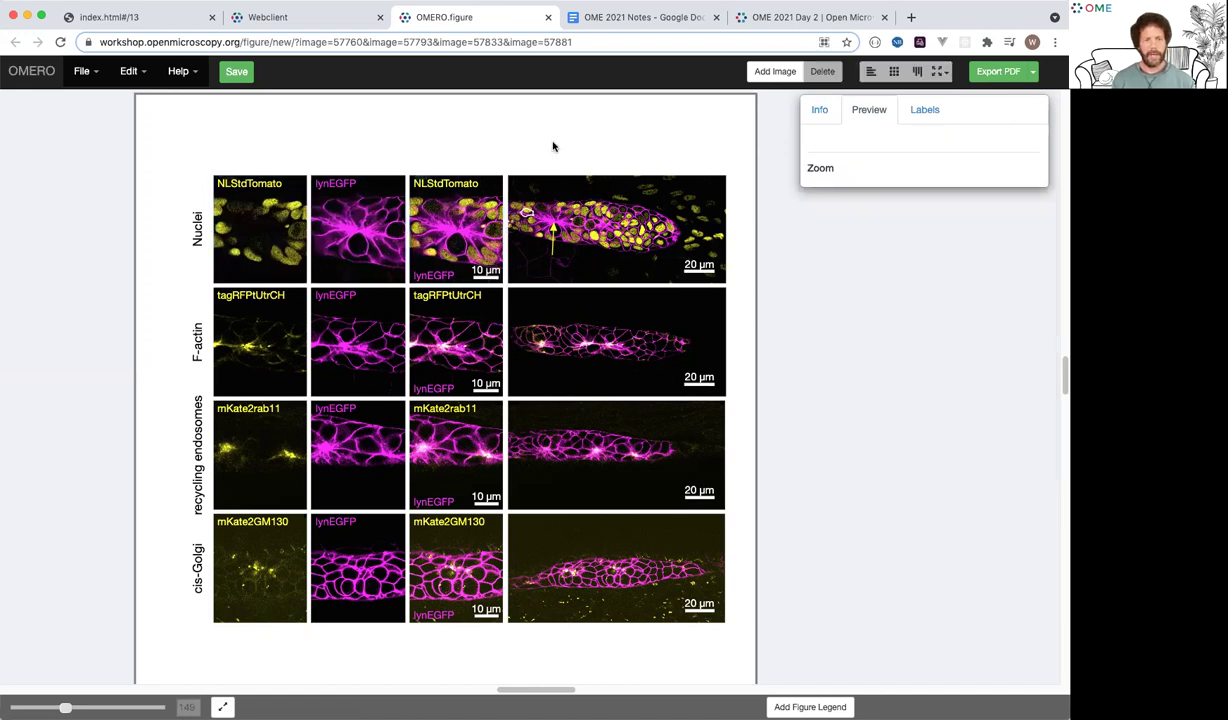
# - Copy the ROIs from the full-view Nuclei panel and paste them onto the three zoomed panels in that row
pyautogui.click(577, 192)
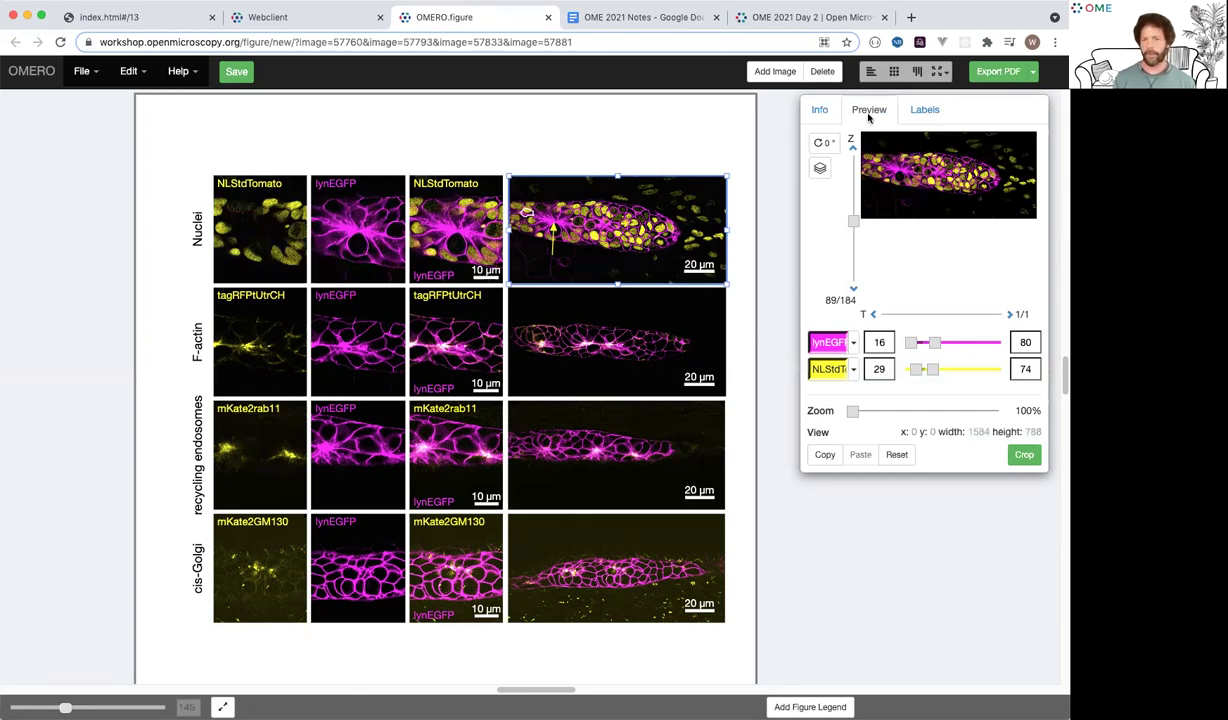
pyautogui.click(933, 116)
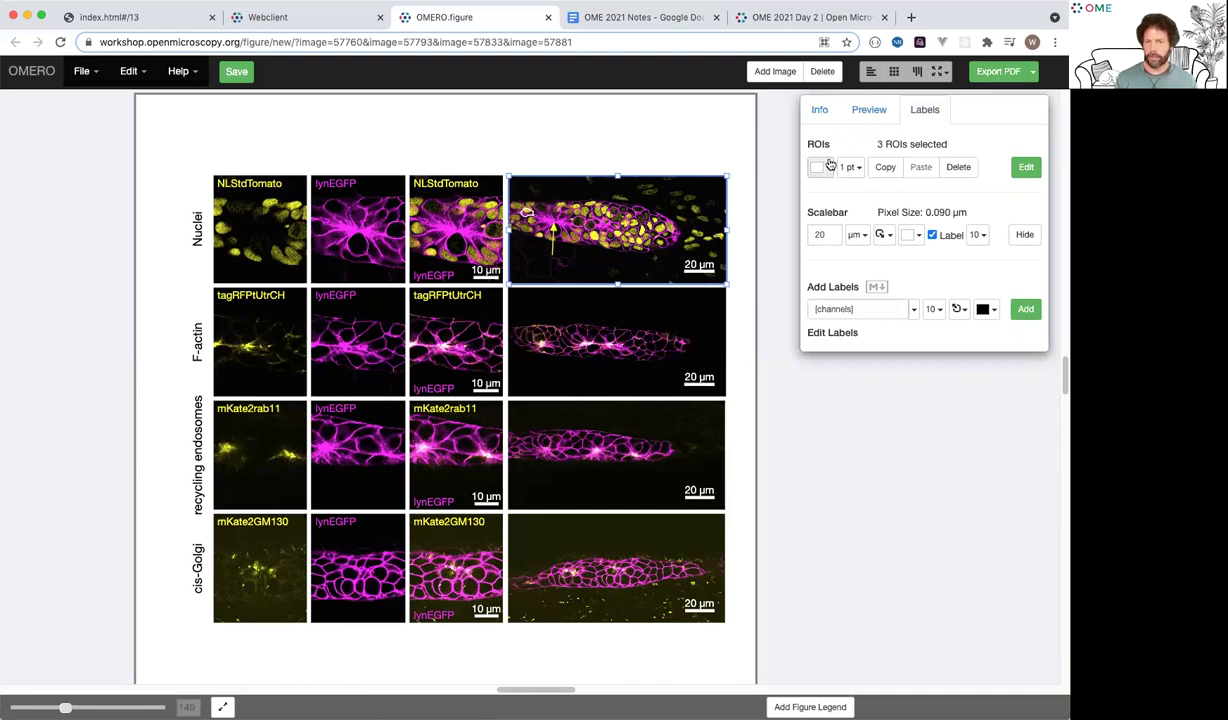
pyautogui.click(885, 168)
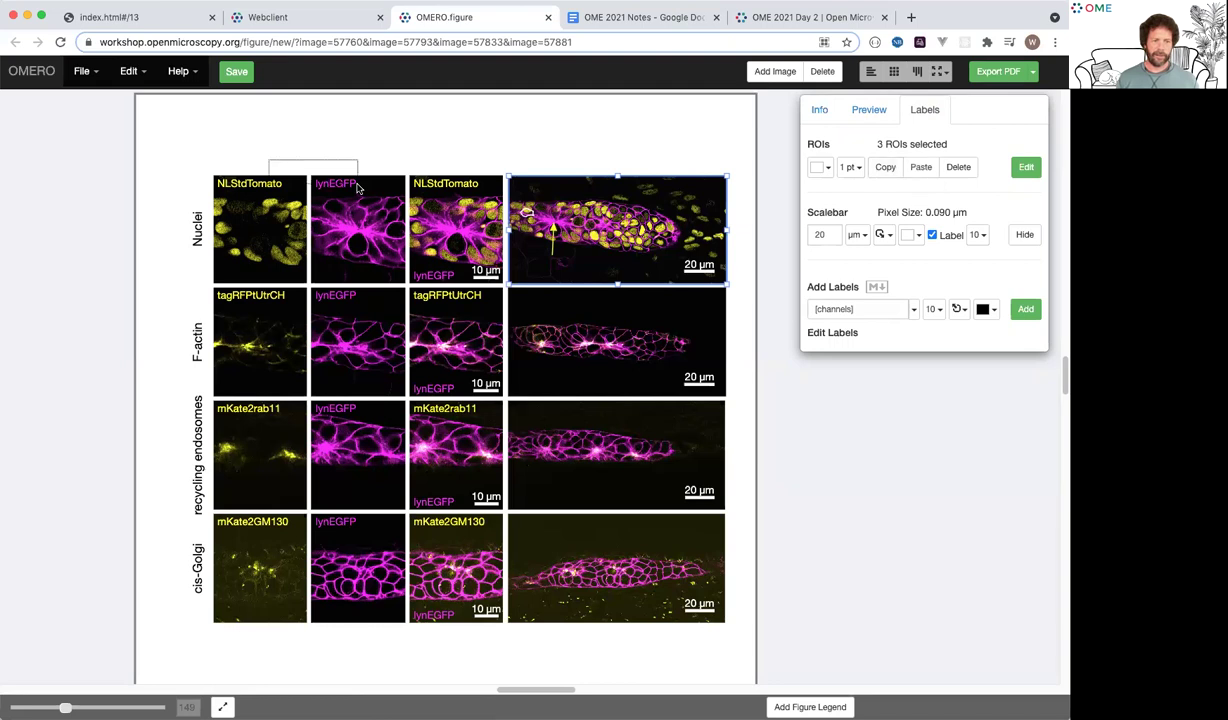
pyautogui.moveTo(358, 188); pyautogui.dragTo(502, 197)
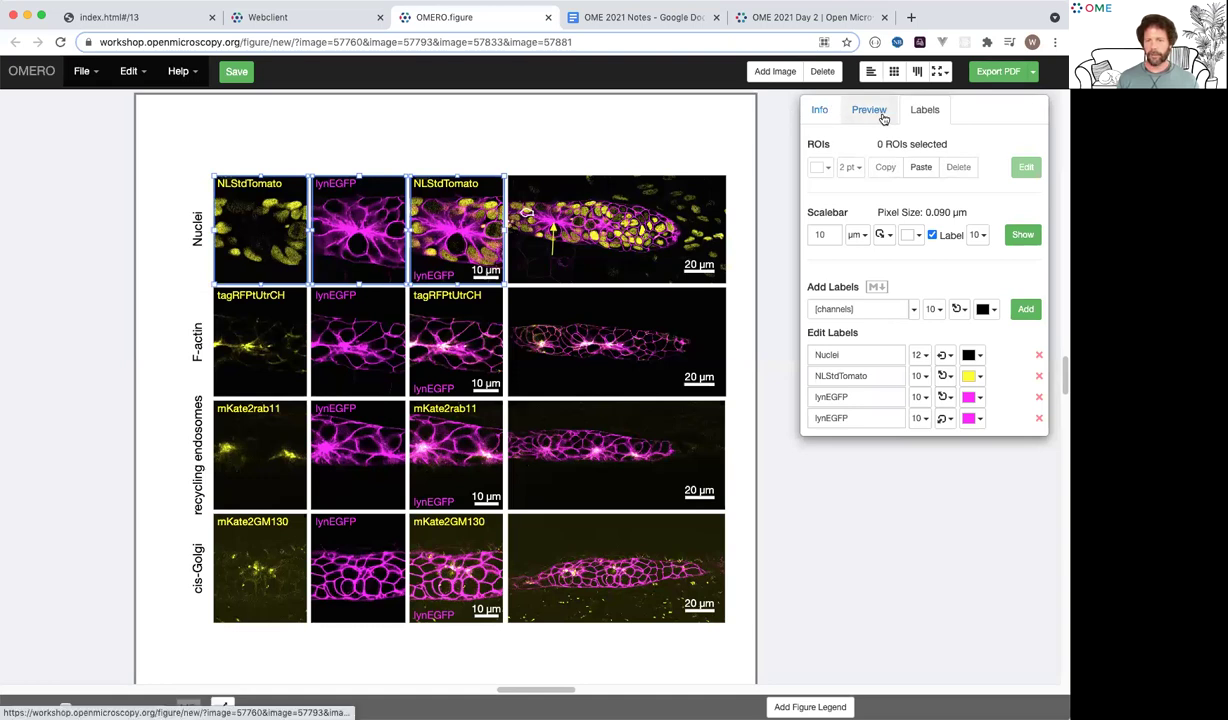
pyautogui.click(921, 168)
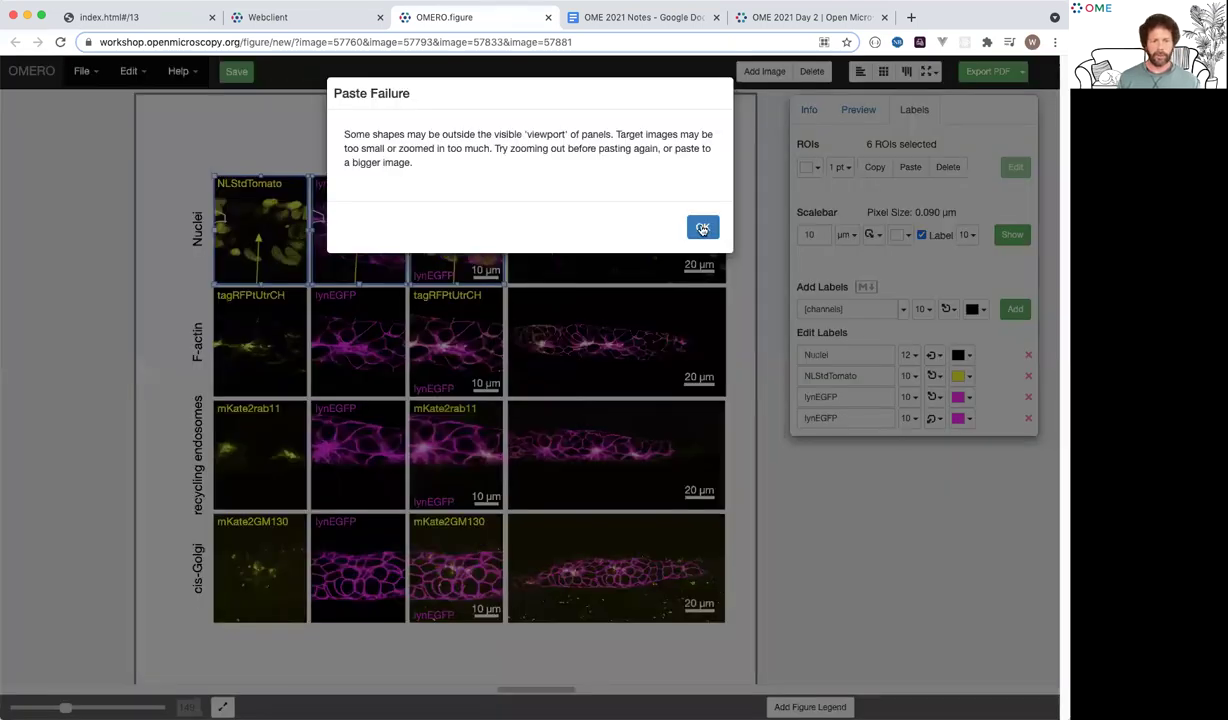
# - Copy the crop region of the zoomed merged Nuclei panel and paste it as a rectangle ROI onto the full-view Nuclei panel
pyautogui.click(702, 228)
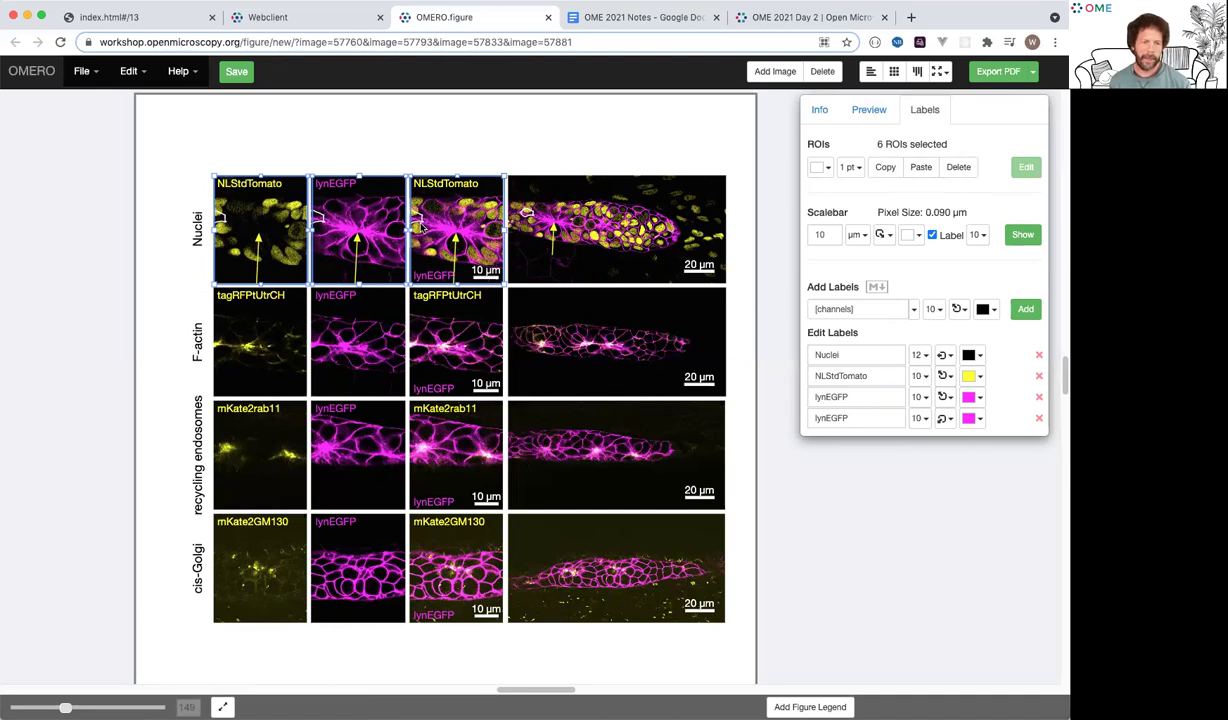
pyautogui.click(414, 156)
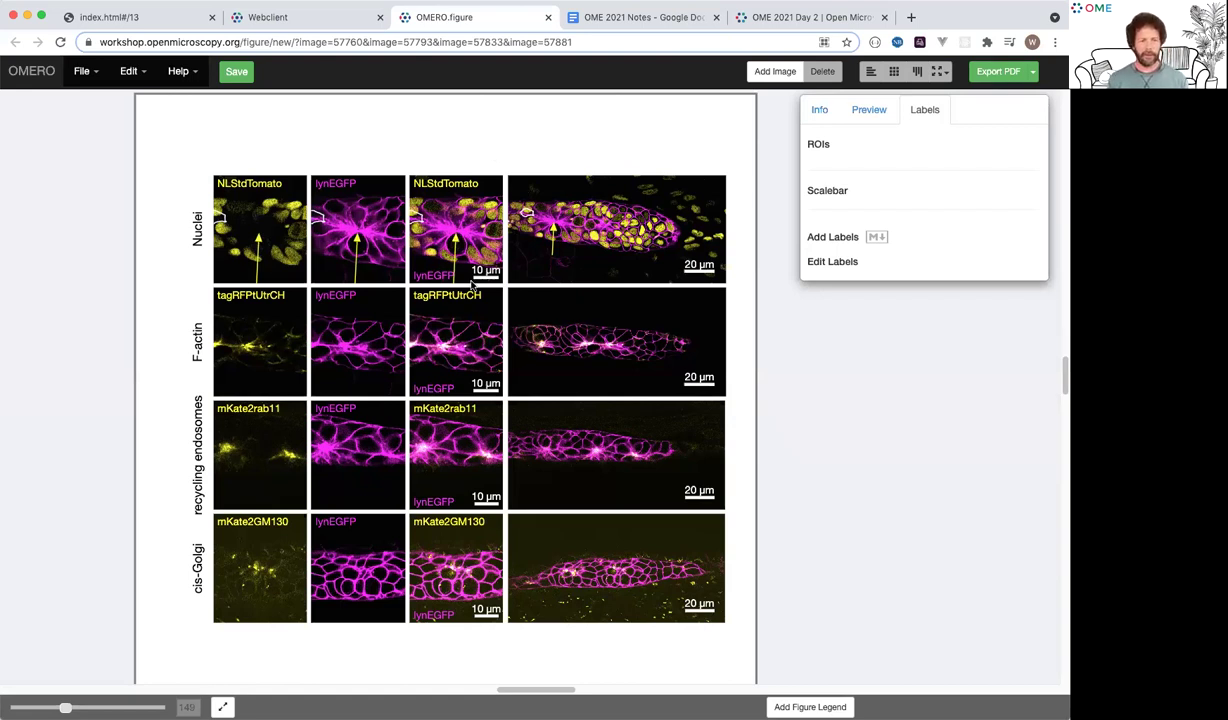
pyautogui.click(449, 205)
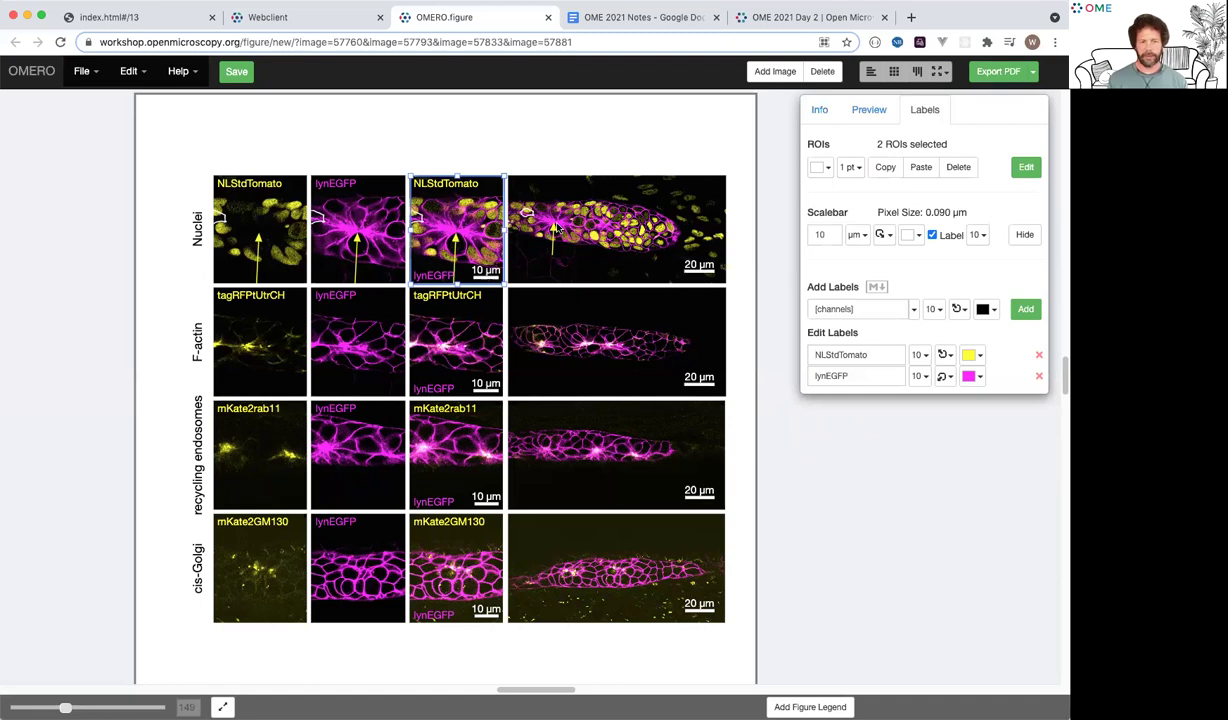
pyautogui.click(871, 113)
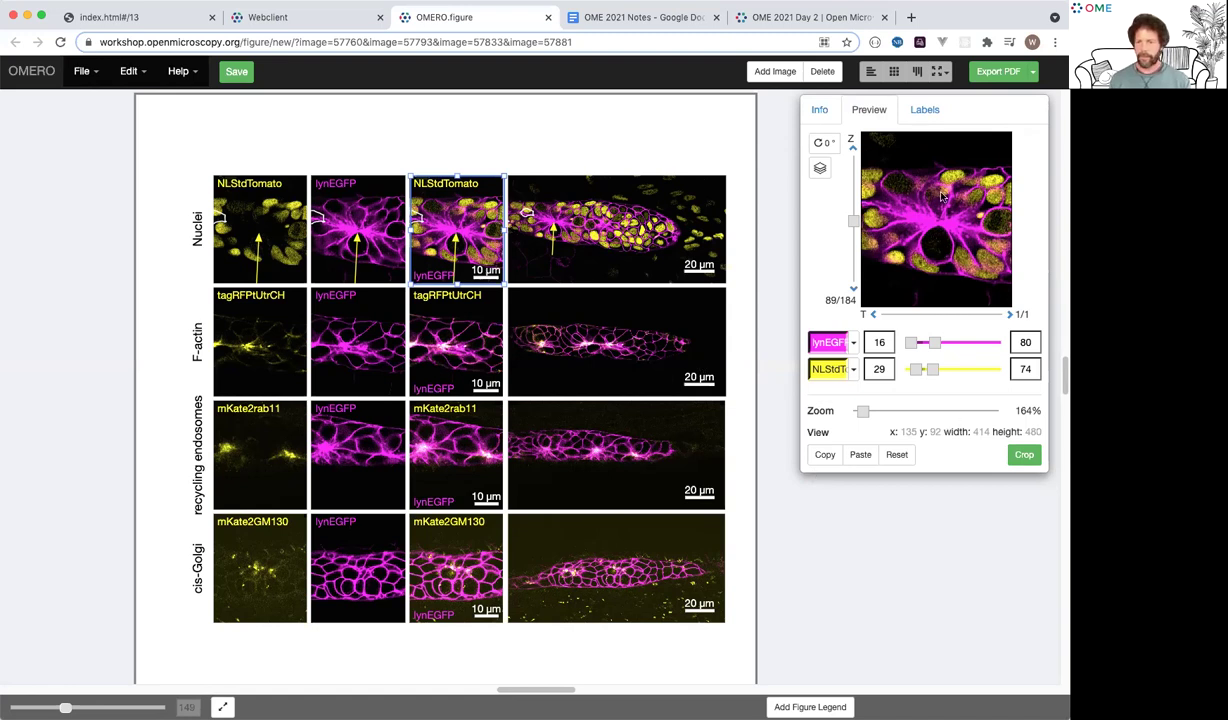
pyautogui.click(823, 455)
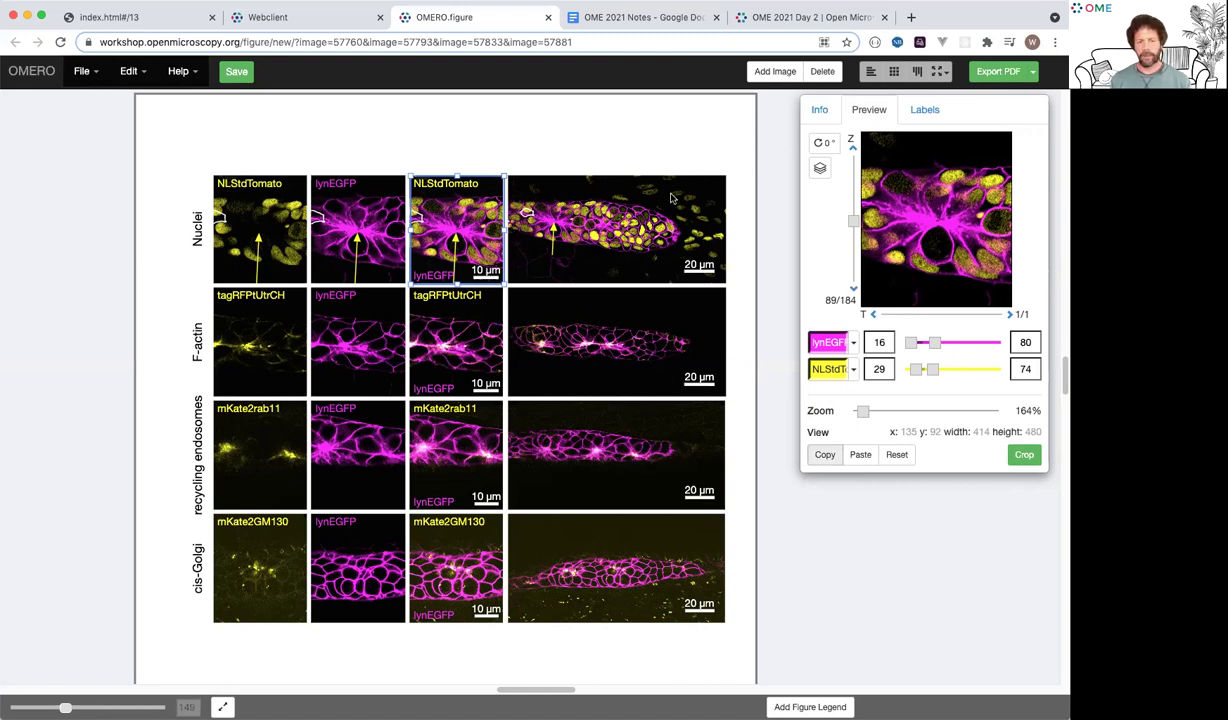
pyautogui.click(612, 188)
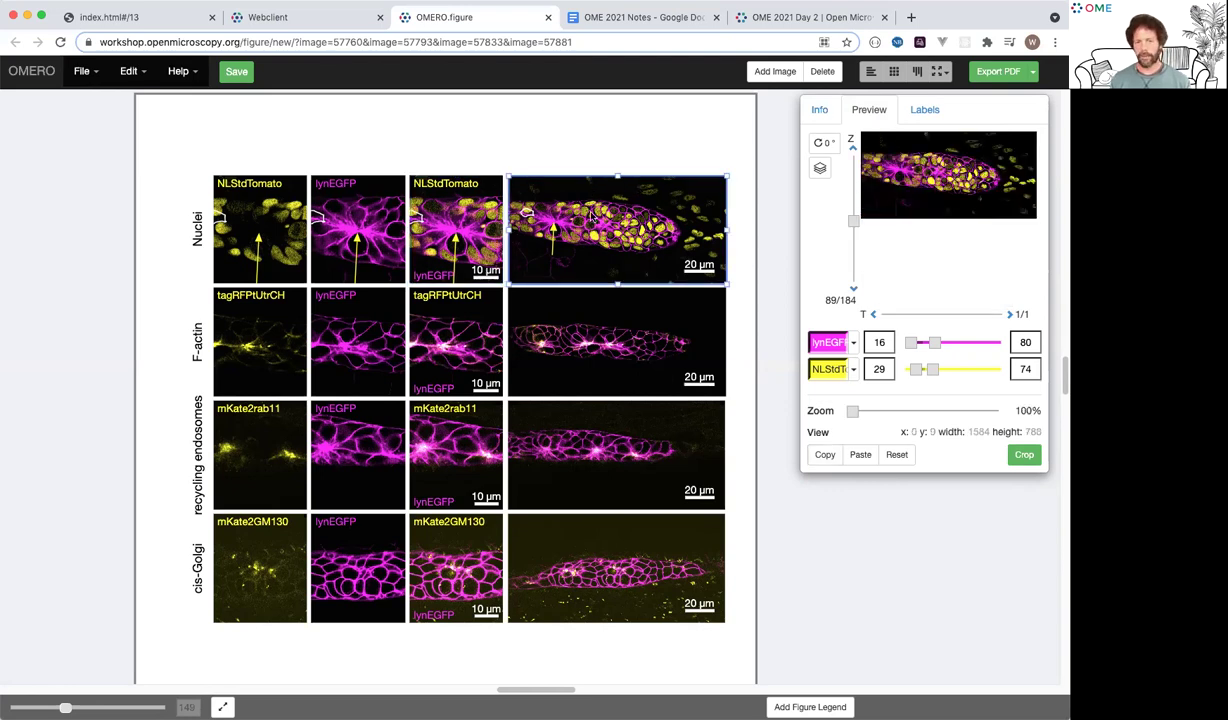
pyautogui.click(919, 115)
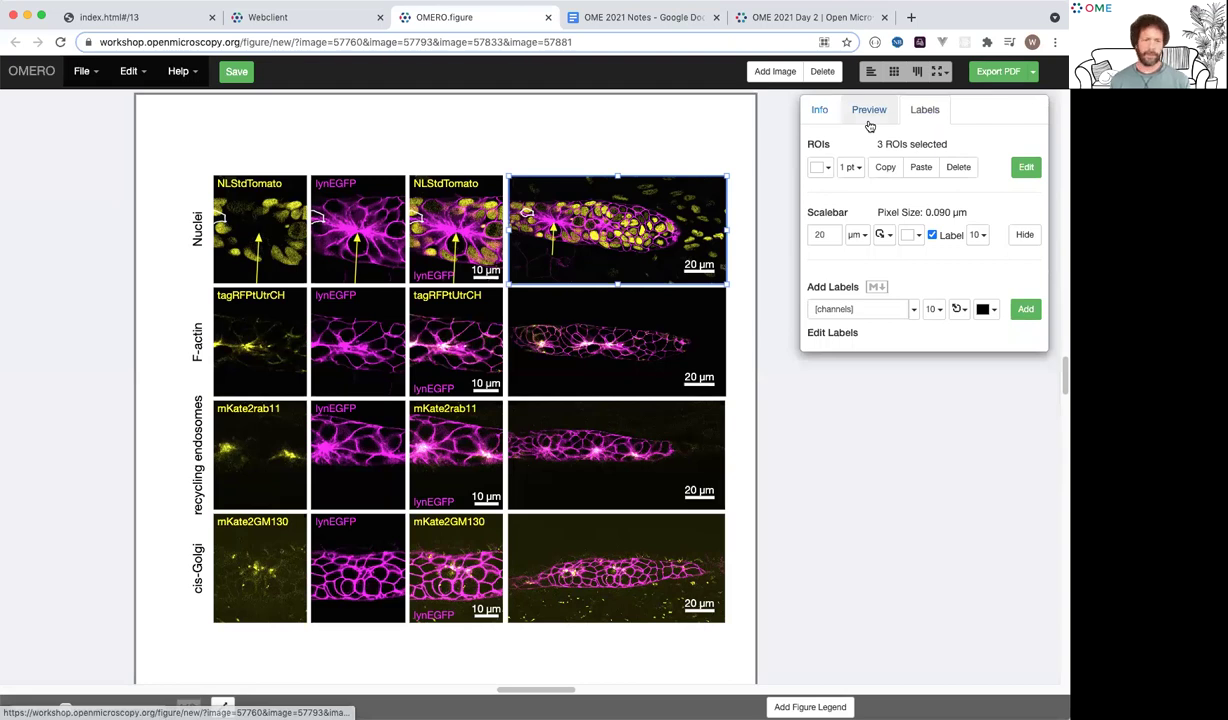
pyautogui.hotkey('ctrl', 'v')
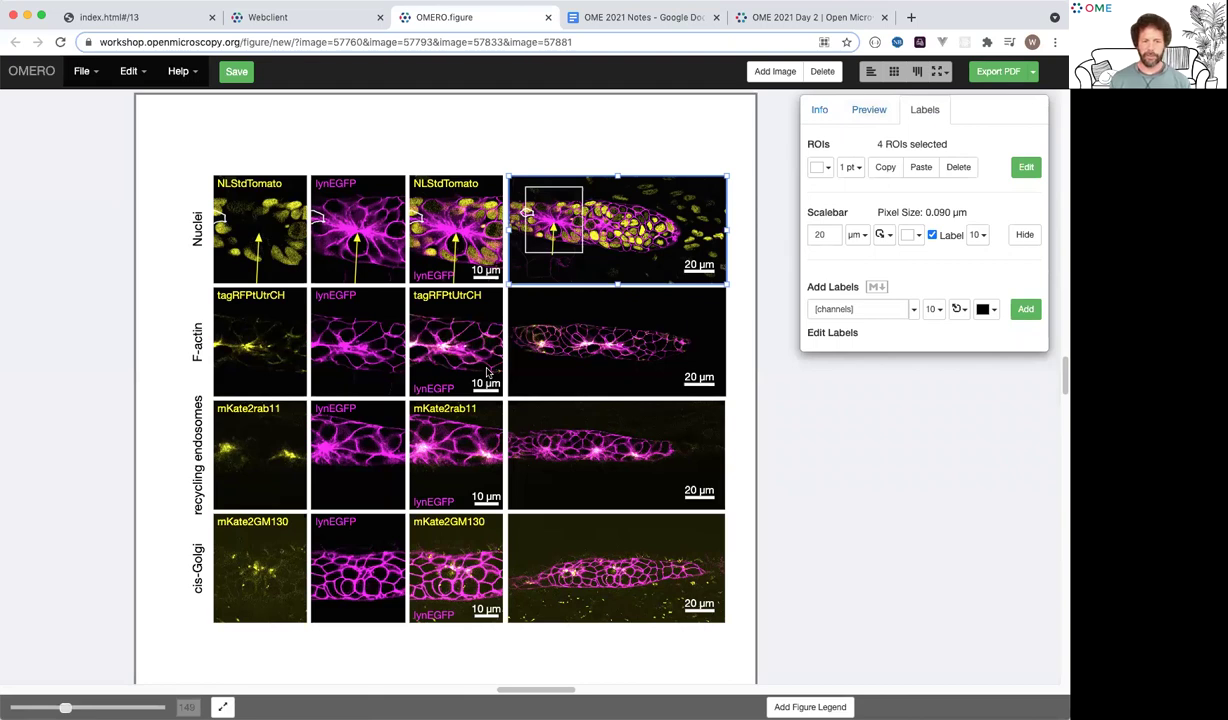
# - Copy the crop region of the zoomed merged F-actin panel and paste it as a rectangle ROI onto that row's full-view panel
pyautogui.click(480, 315)
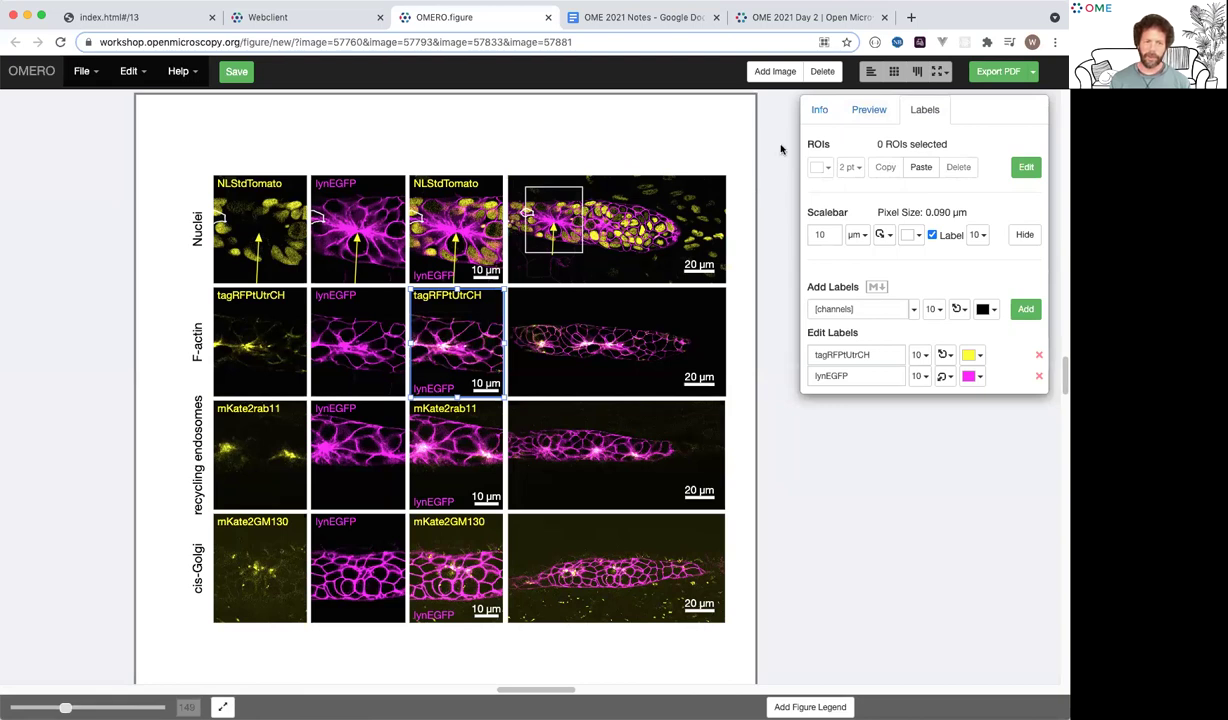
pyautogui.click(868, 112)
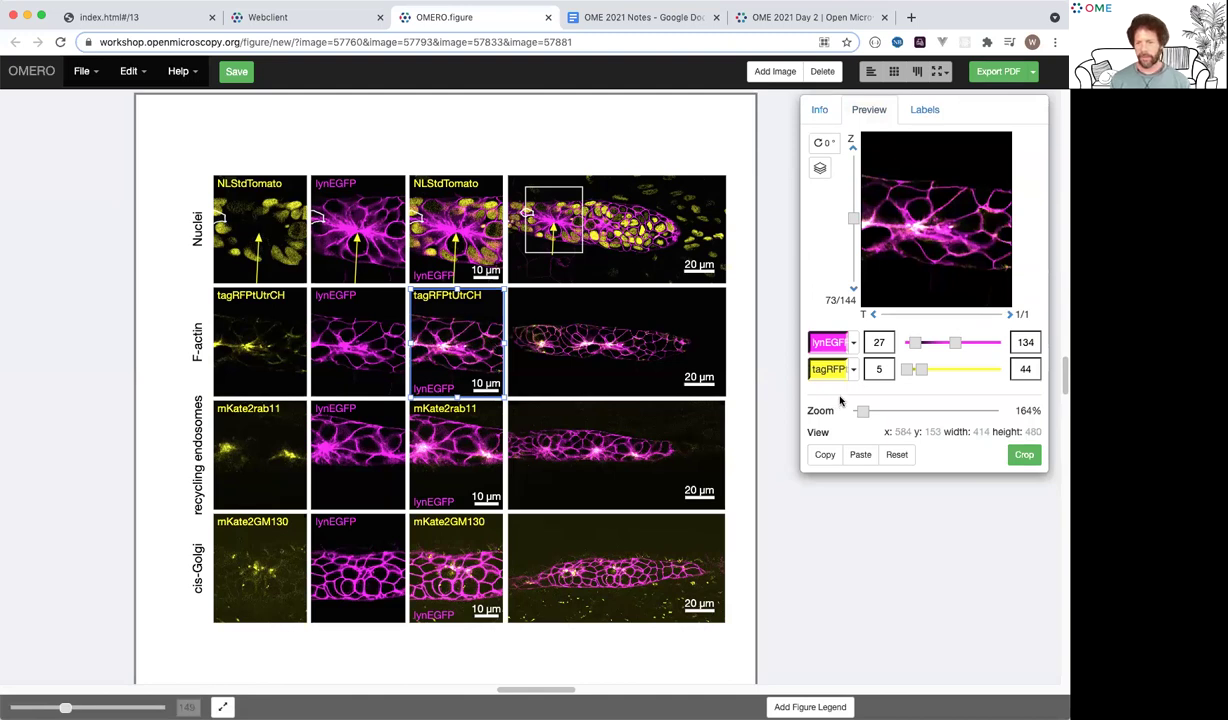
pyautogui.click(825, 455)
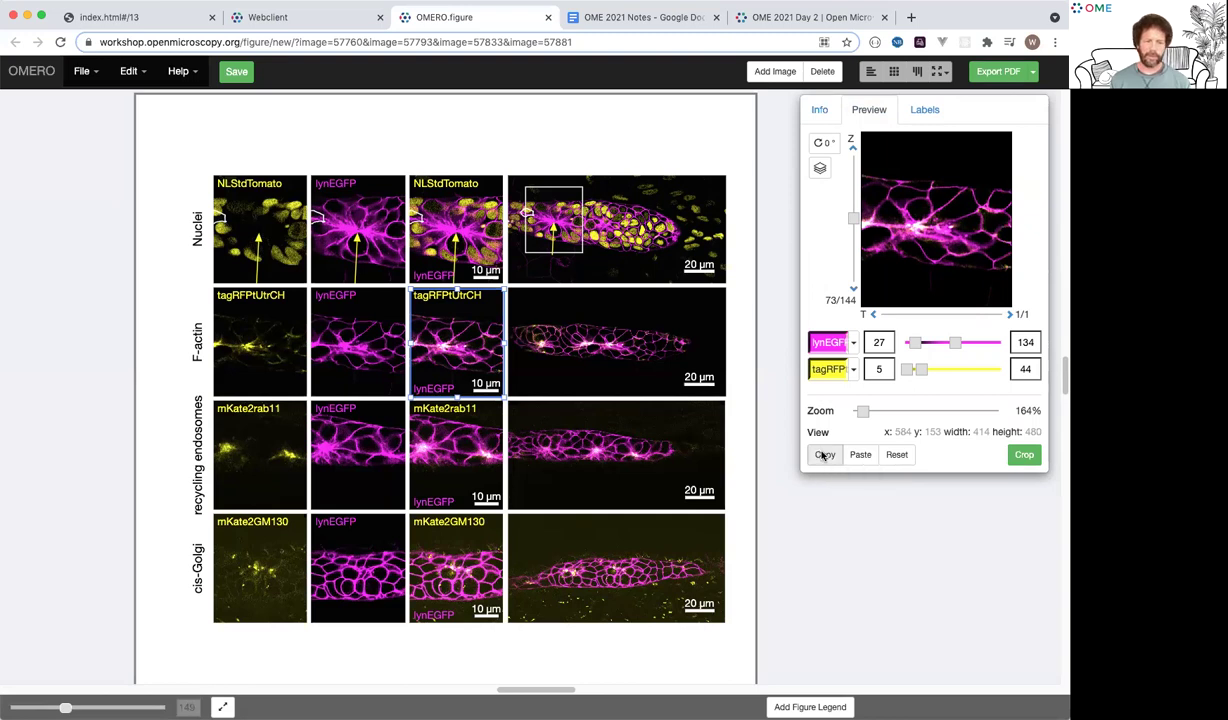
pyautogui.click(716, 350)
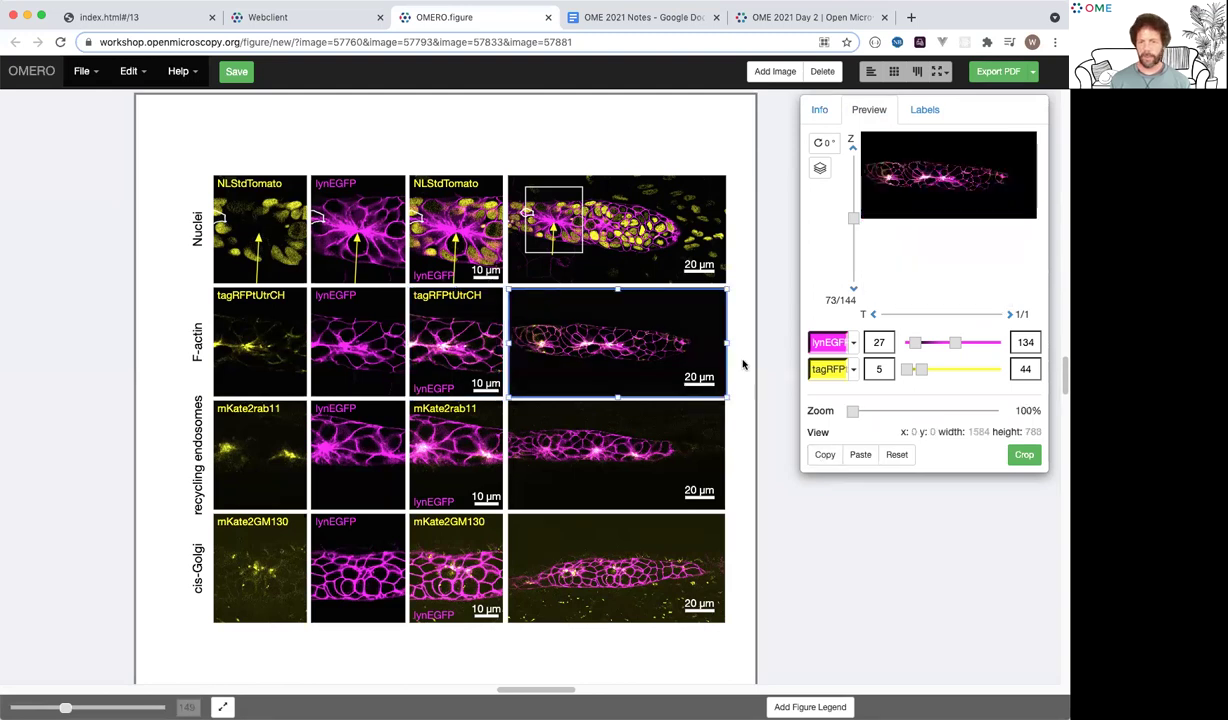
pyautogui.click(923, 117)
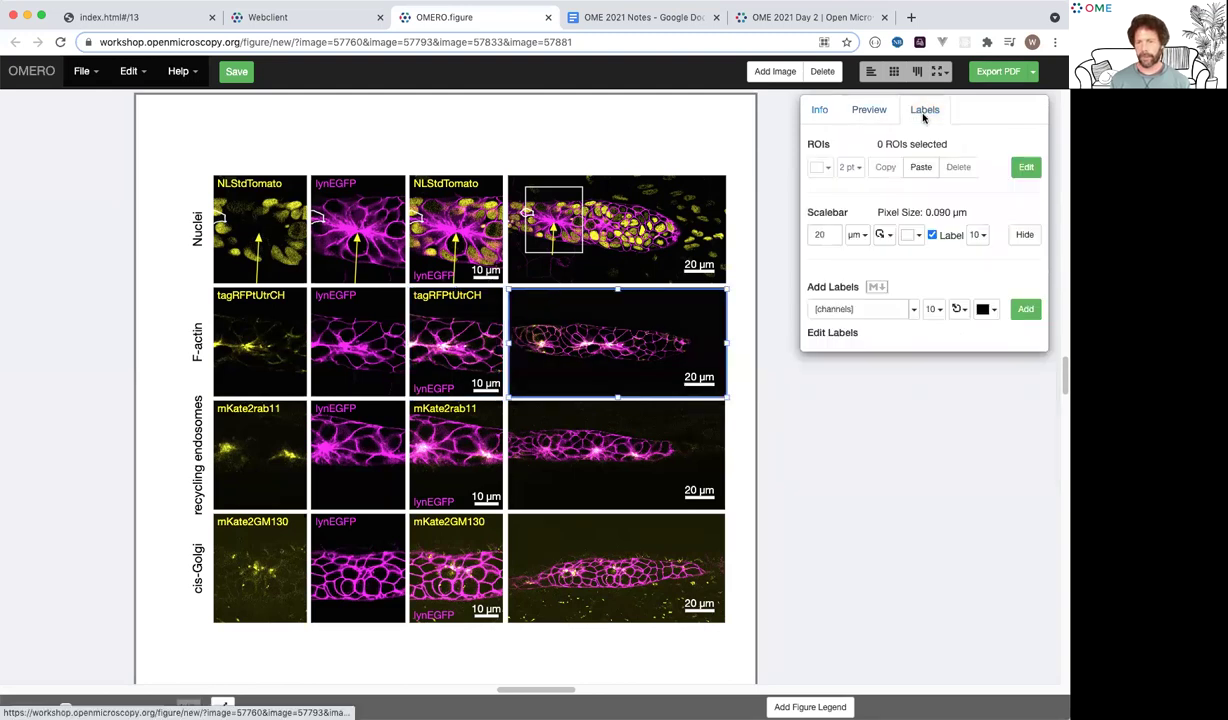
pyautogui.click(921, 168)
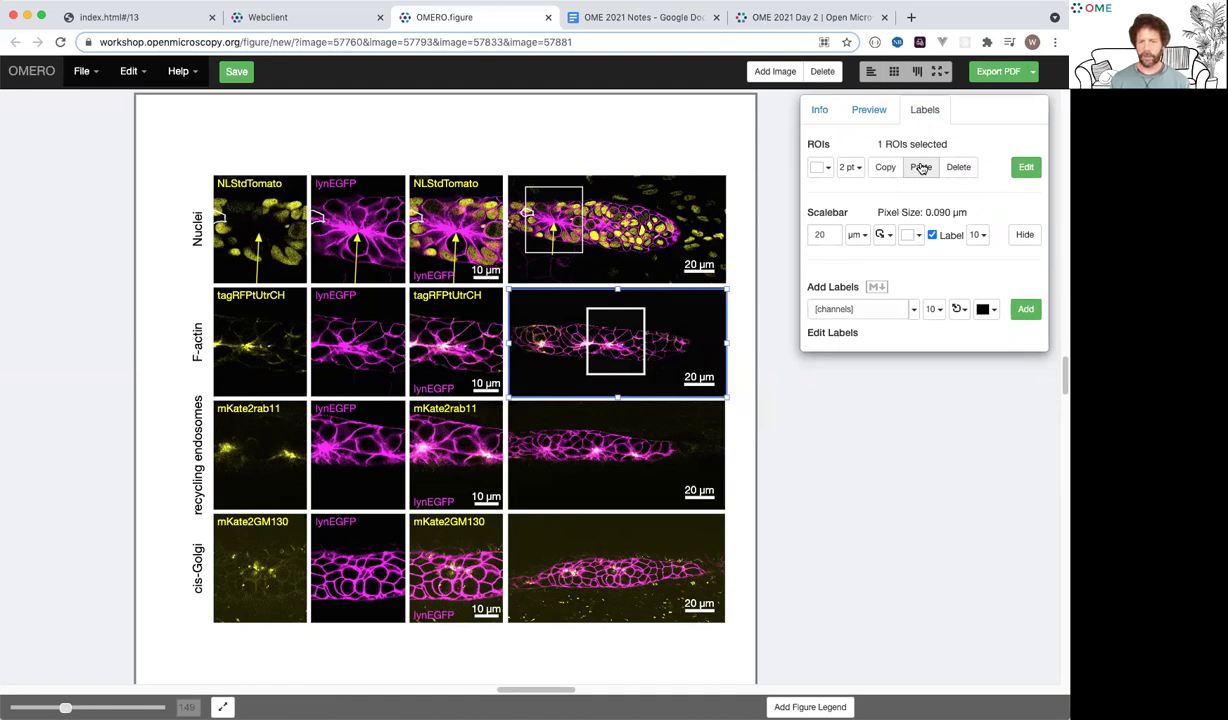
# - Paste the crop regions of the zoomed merged recycling endosomes and cis-Golgi panels as rectangle ROIs onto their full-view panels
pyautogui.click(456, 455)
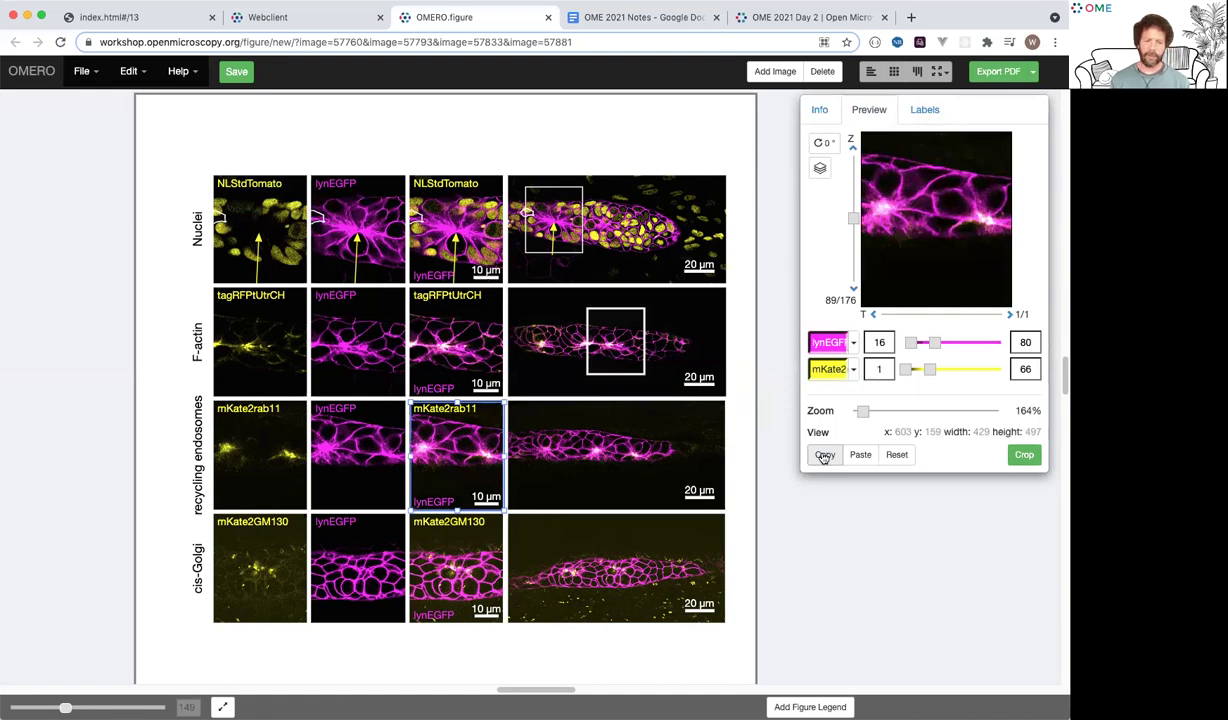
pyautogui.click(925, 112)
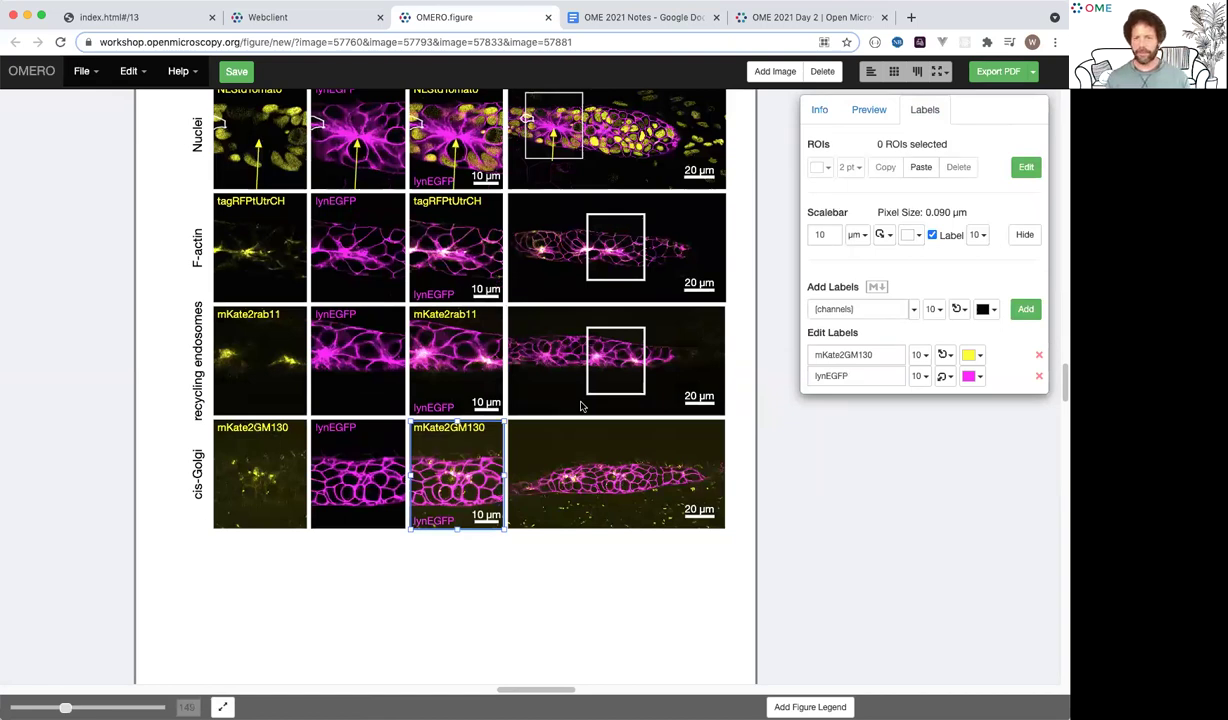
pyautogui.click(870, 112)
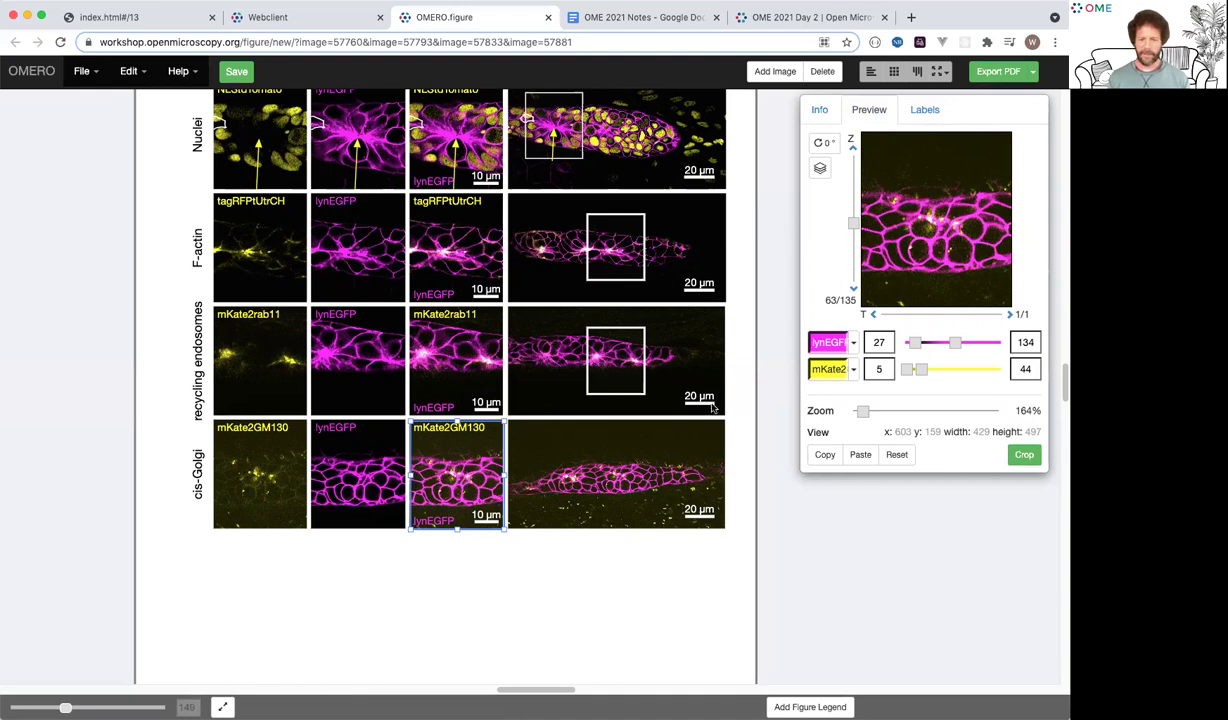
pyautogui.click(586, 422)
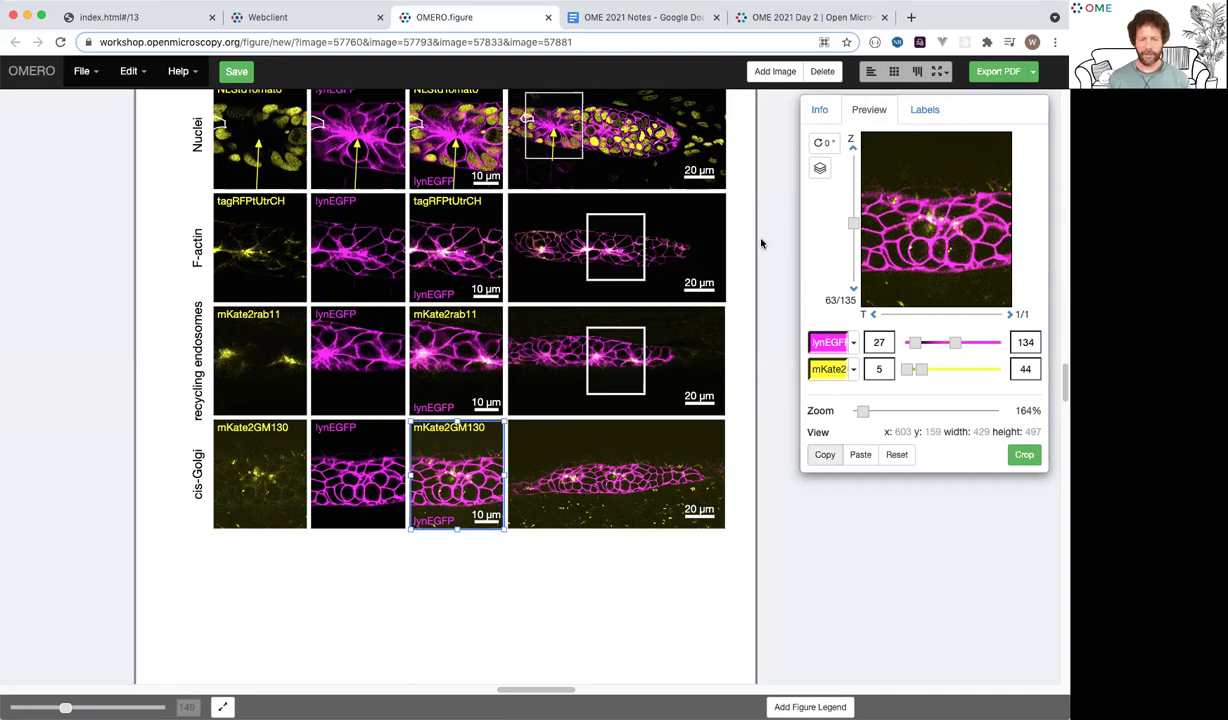
pyautogui.click(925, 110)
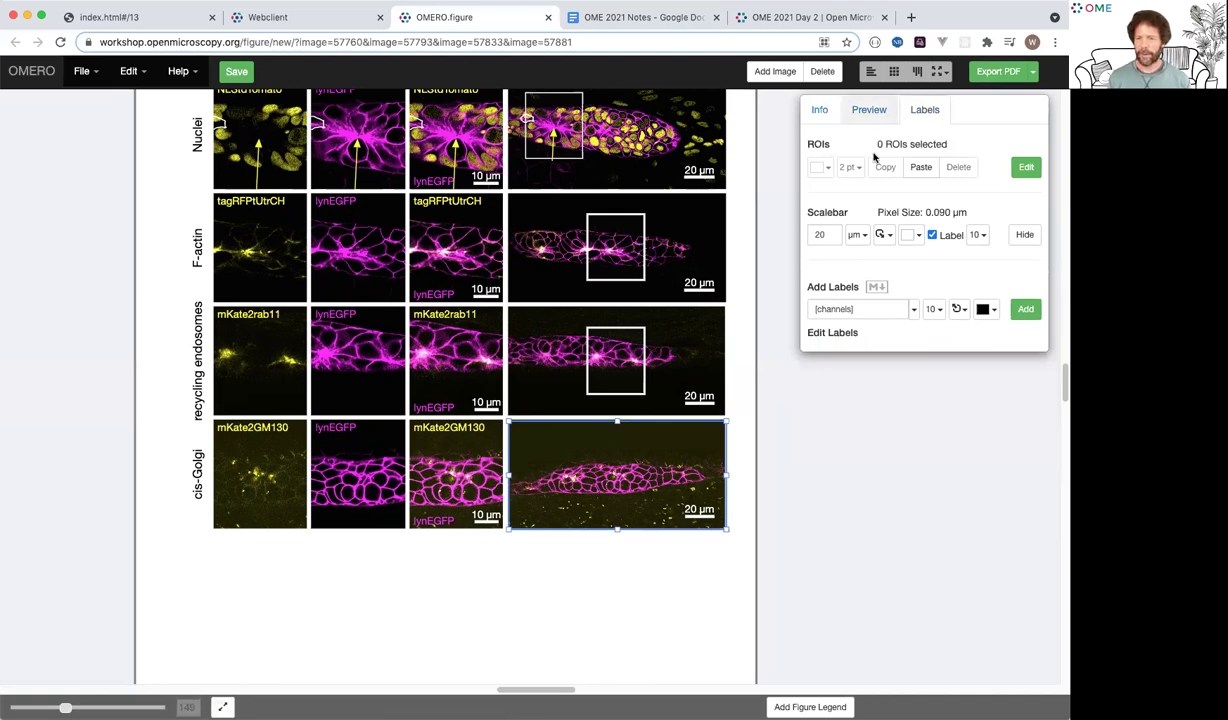
pyautogui.click(919, 170)
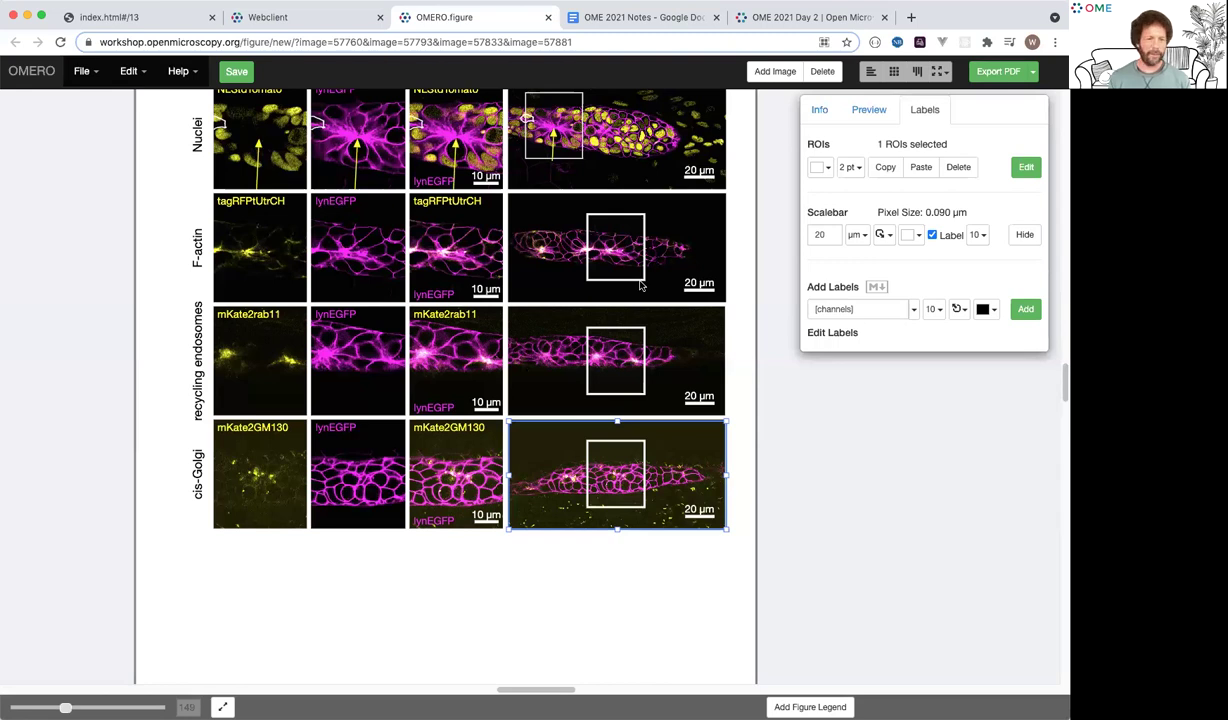
# - Set the ROI line width to 1 pt on all four full-view panels together and deselect them
pyautogui.scroll(1, 641, 286)
pyautogui.hscroll(-1, 641, 286)
pyautogui.scroll(1, 641, 286)
pyautogui.hscroll(1, 641, 286)
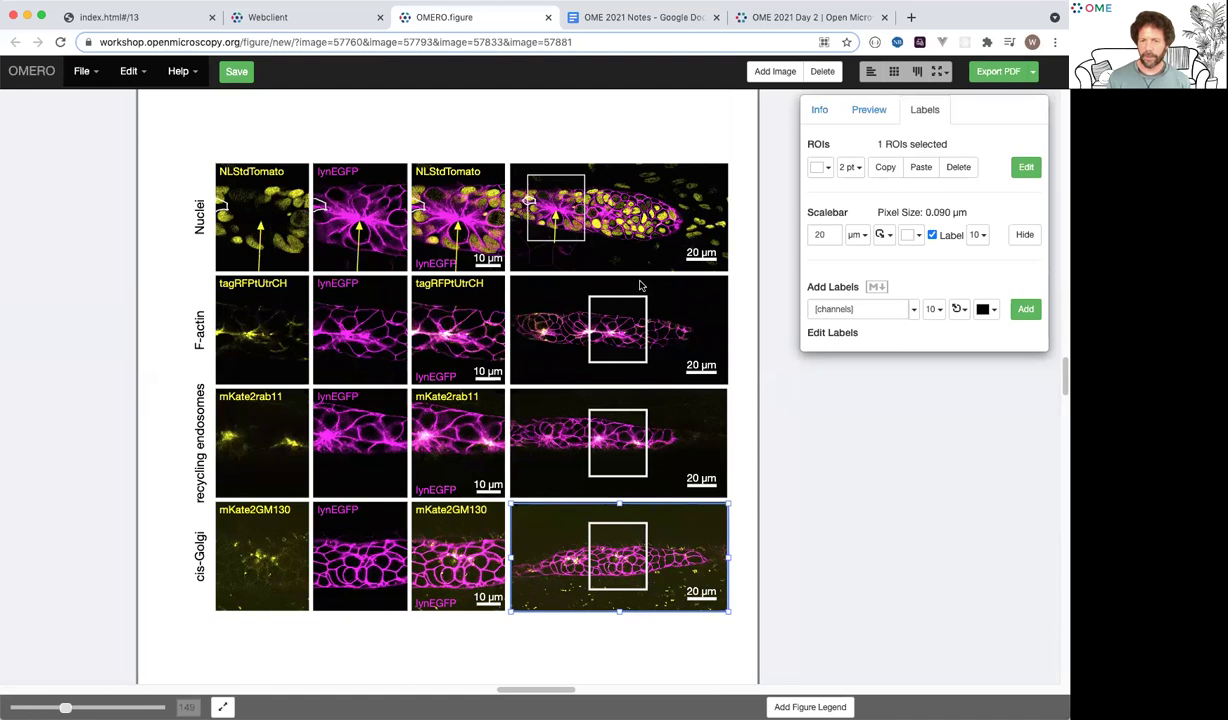
pyautogui.press('super+z')
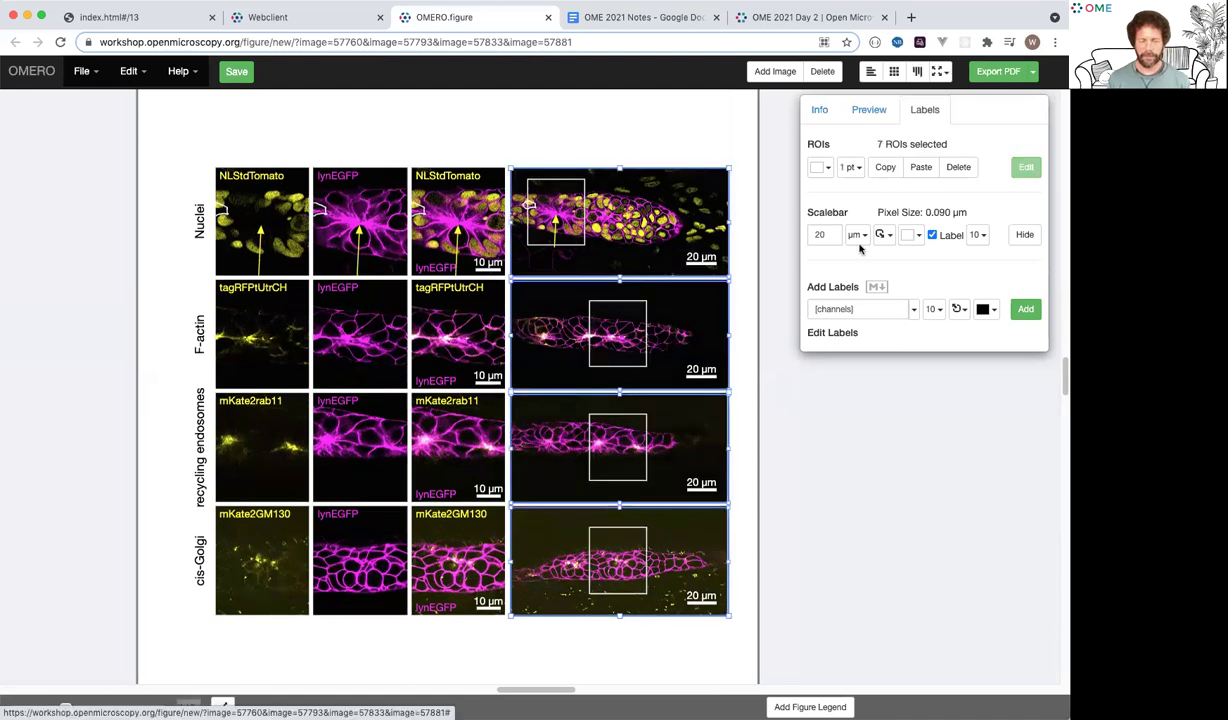
pyautogui.click(584, 148)
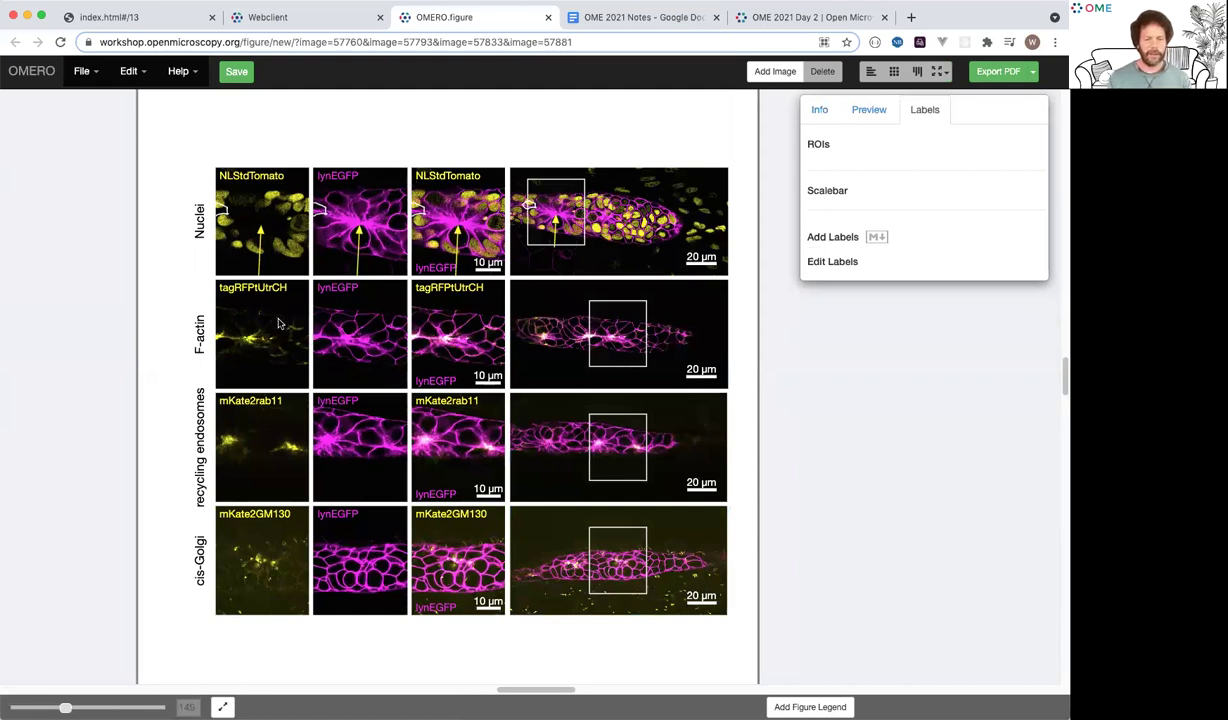
# - Save the figure under the name OME2021-demo and check its web address
pyautogui.scroll(1, 279, 323)
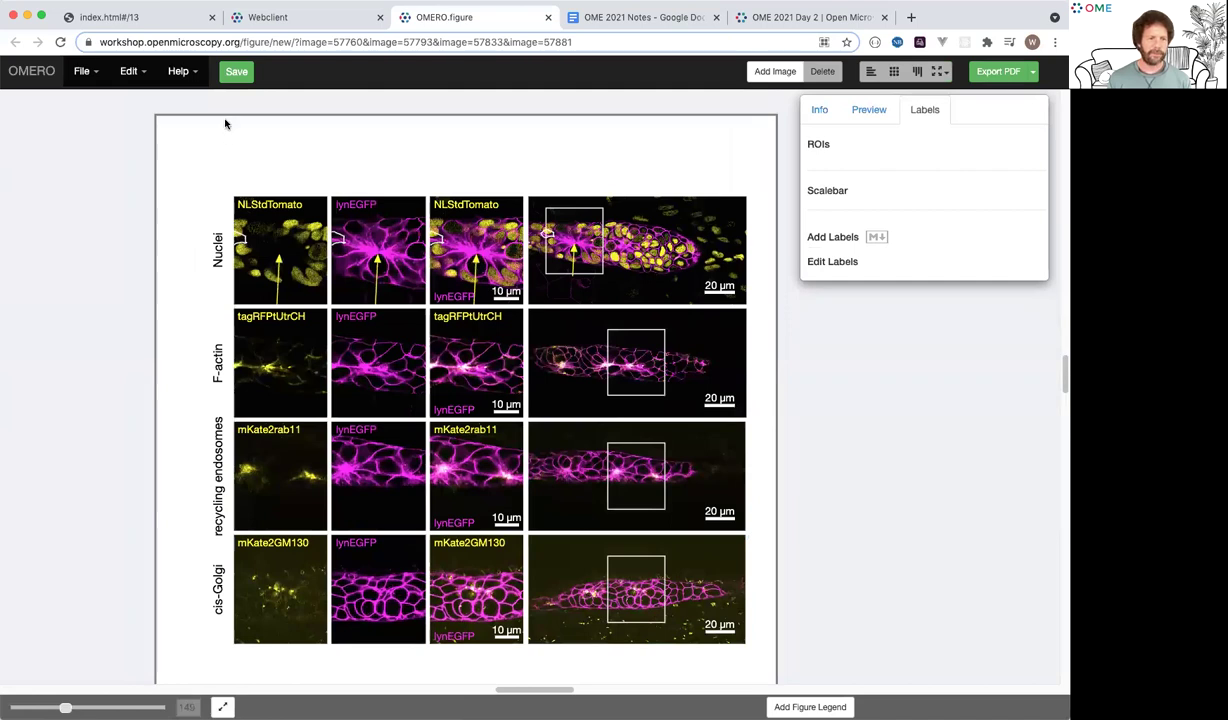
pyautogui.click(235, 75)
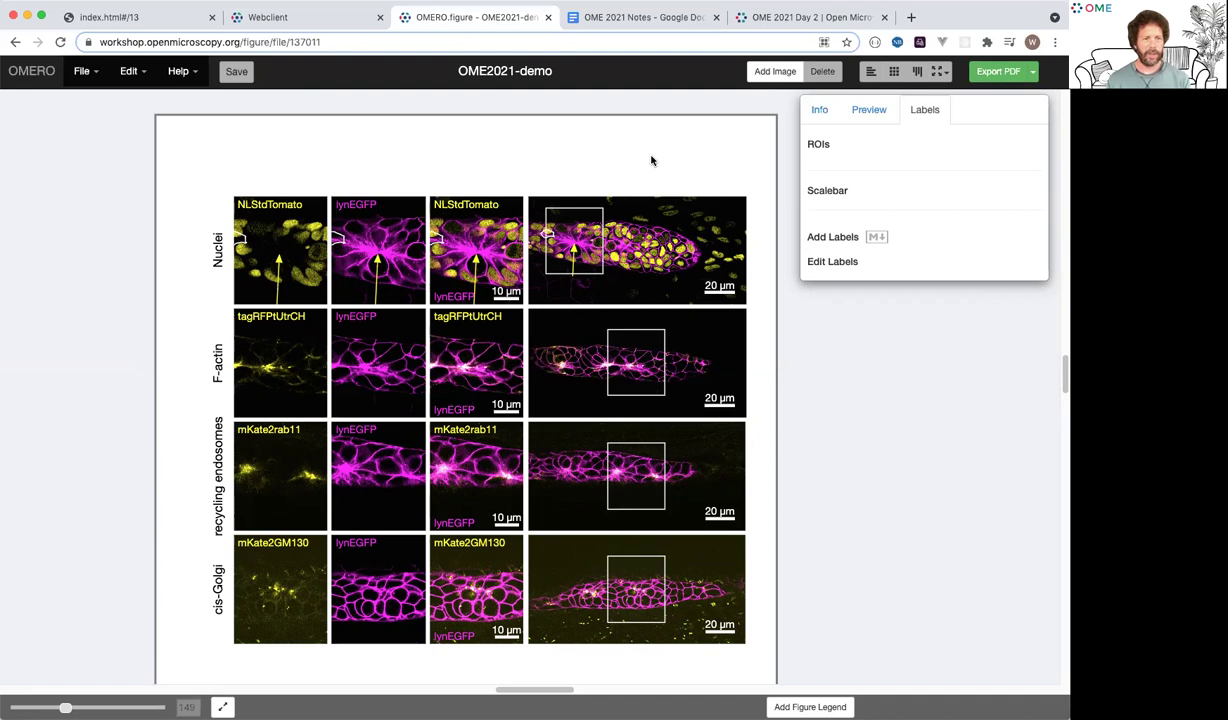
pyautogui.click(242, 37)
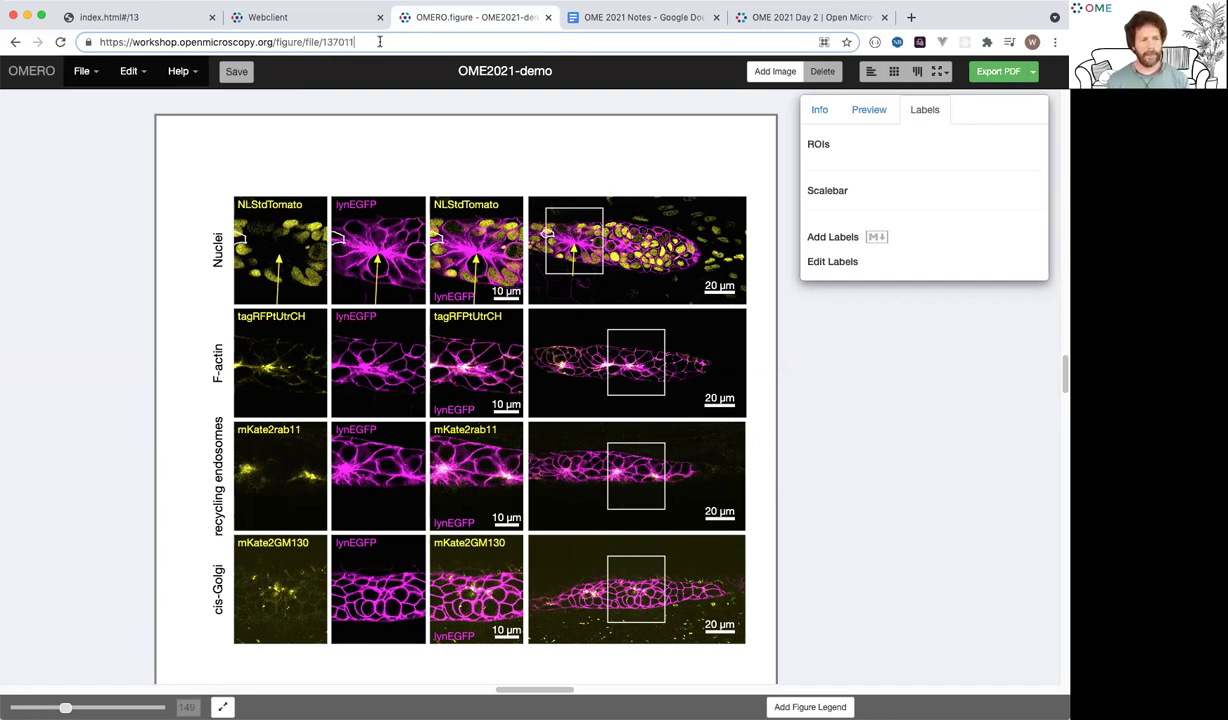
# - Browse the saved figures, filter them by owner trainer-2 and open Auroa-B figure 2
pyautogui.click(82, 72)
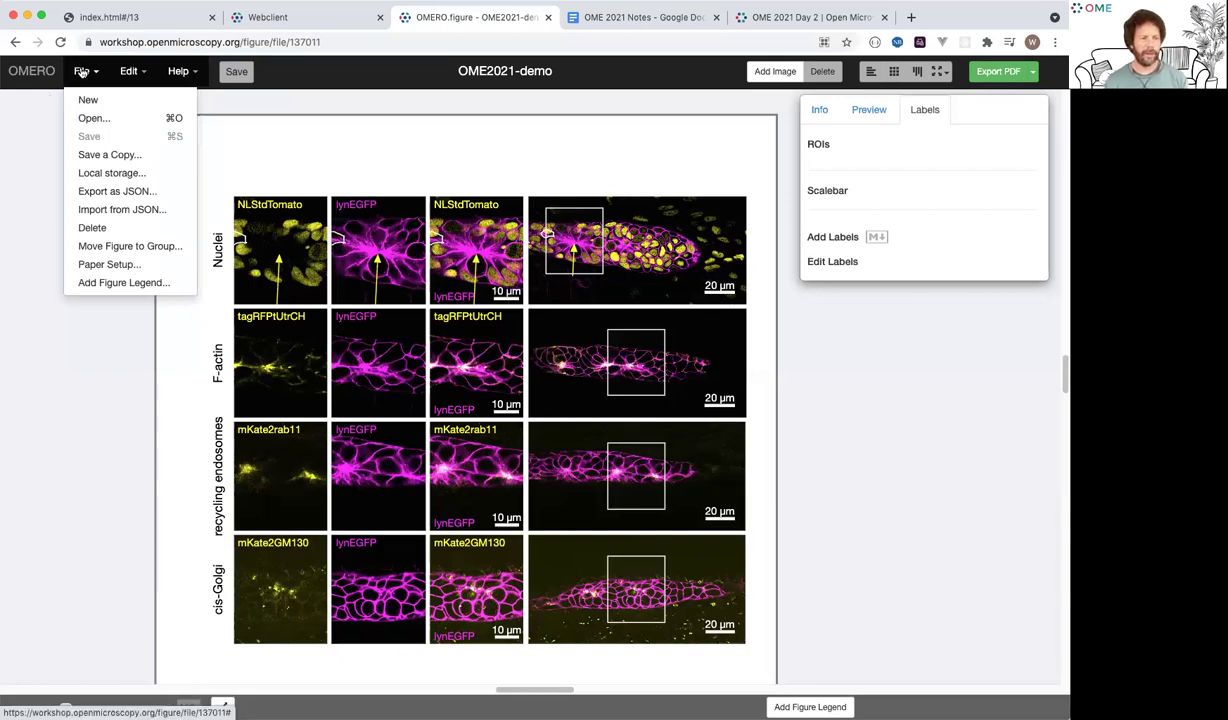
pyautogui.click(90, 119)
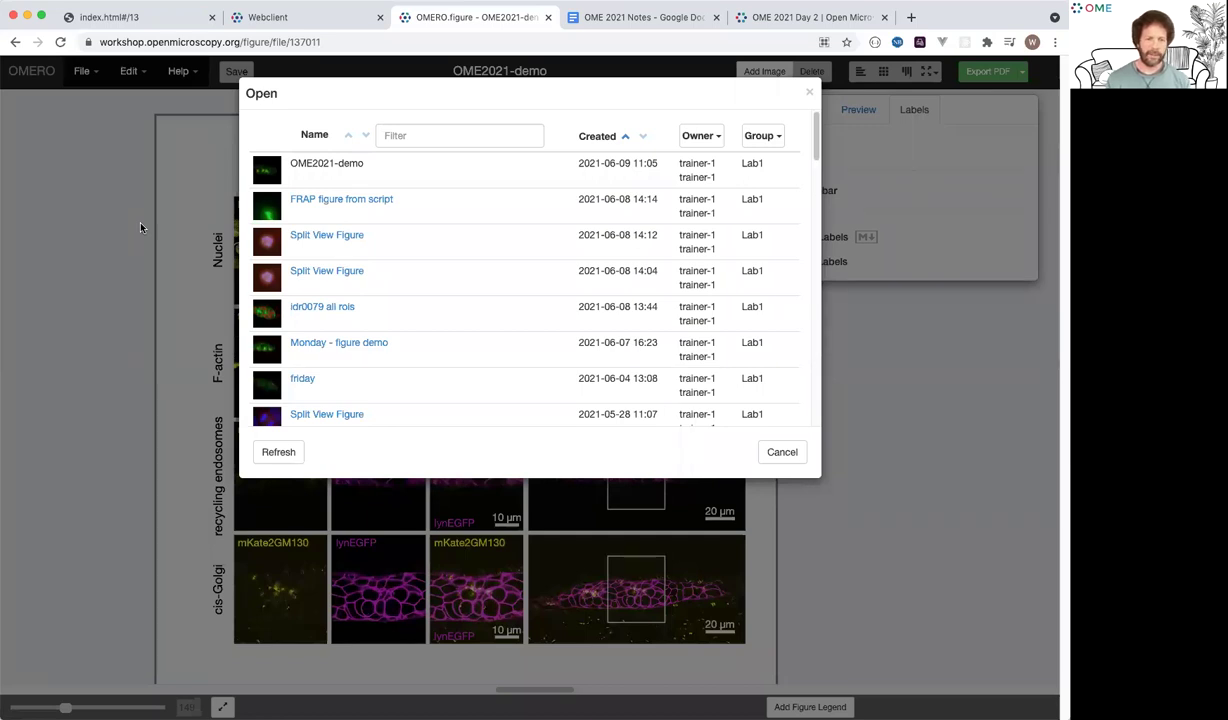
pyautogui.scroll(-5, 479, 283)
pyautogui.scroll(-5, 479, 283)
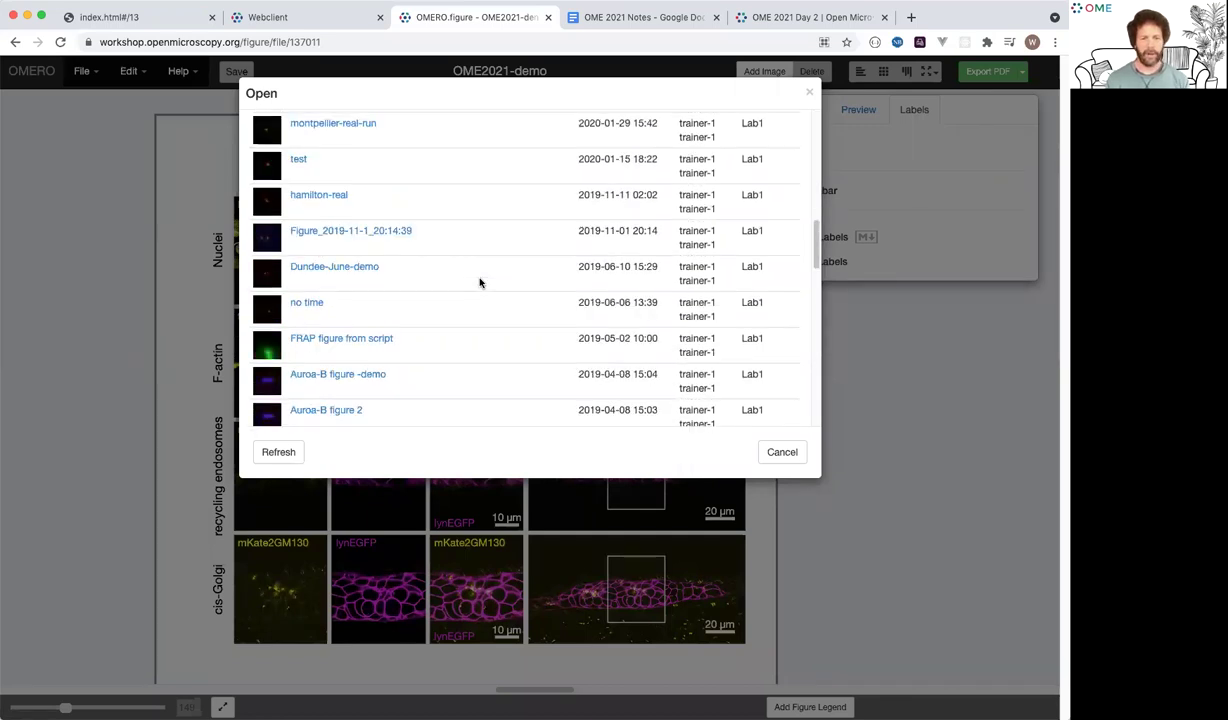
pyautogui.scroll(10, 519, 175)
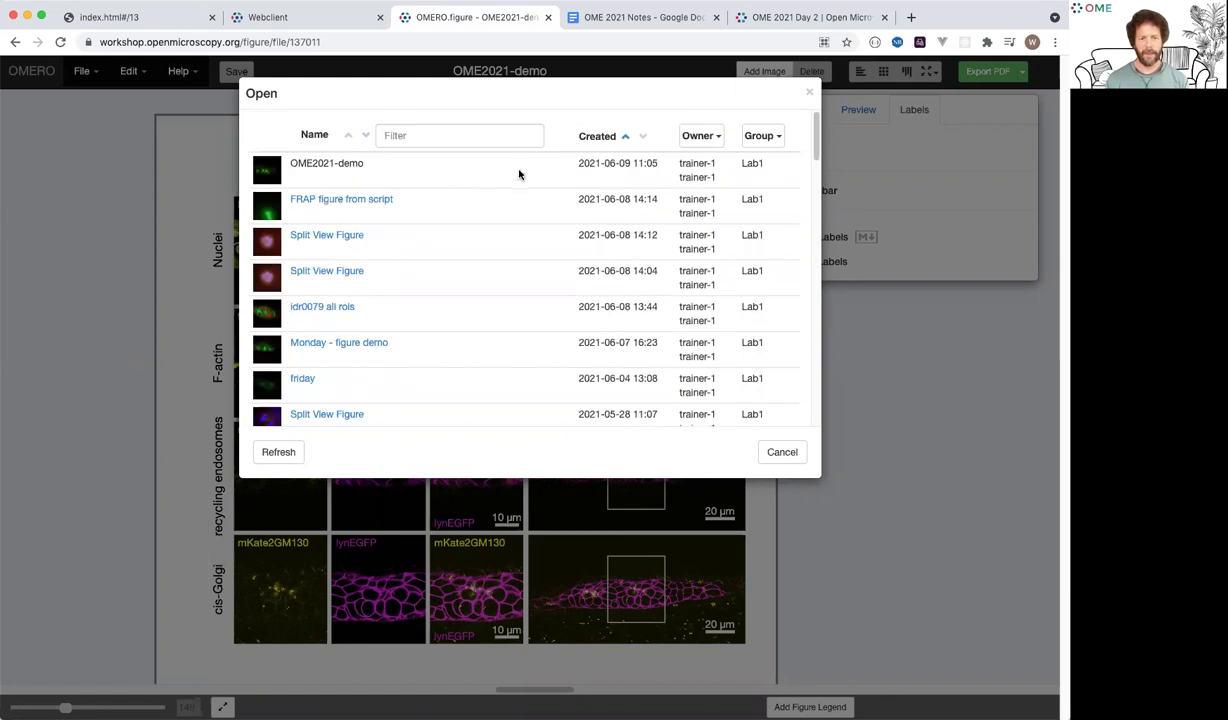
pyautogui.click(693, 135)
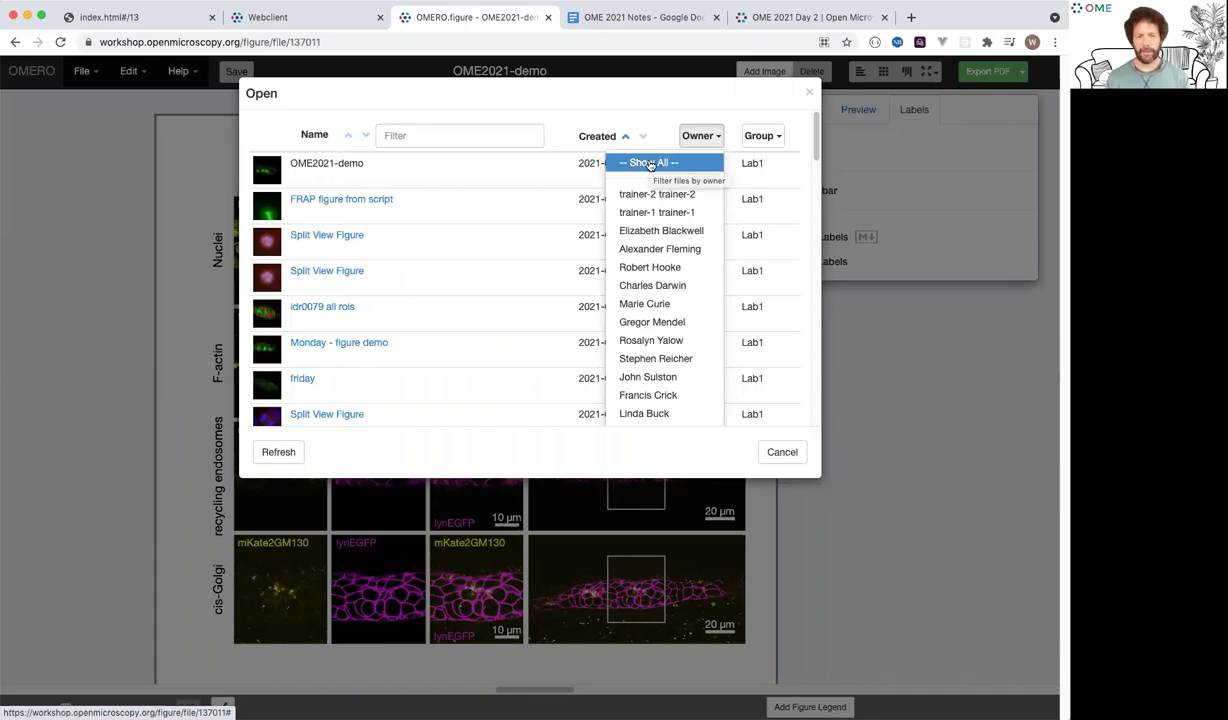
pyautogui.click(648, 195)
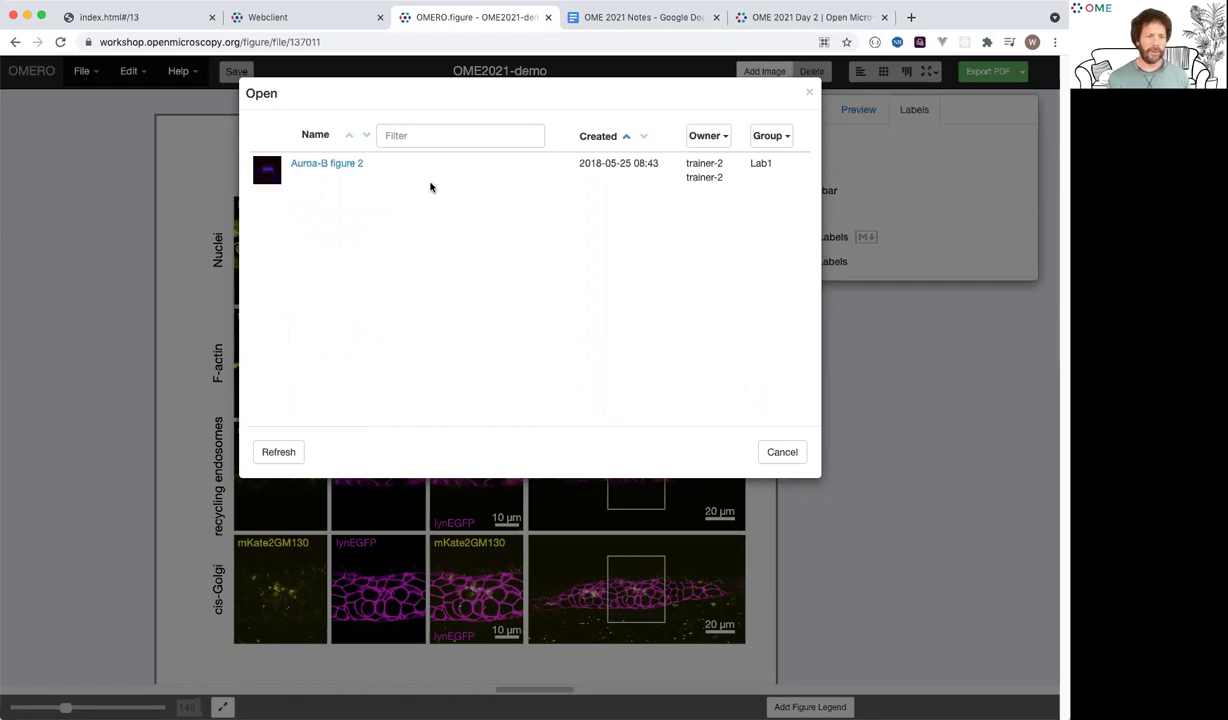
pyautogui.click(433, 135)
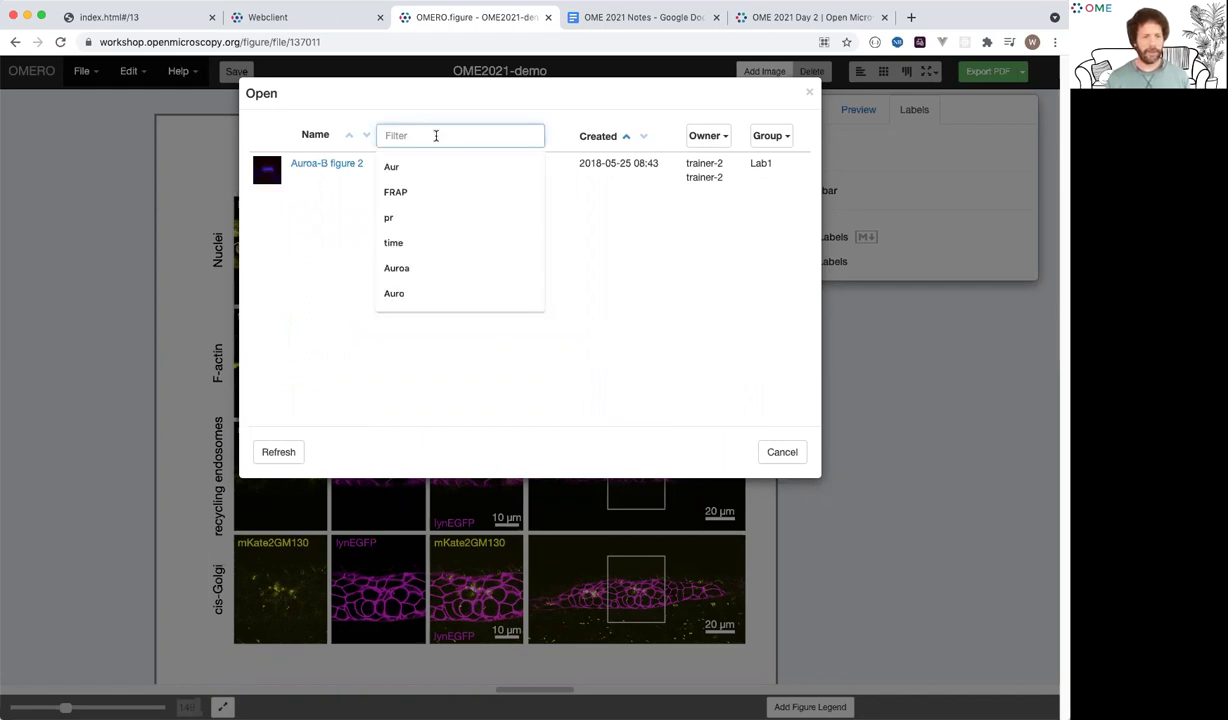
pyautogui.click(307, 237)
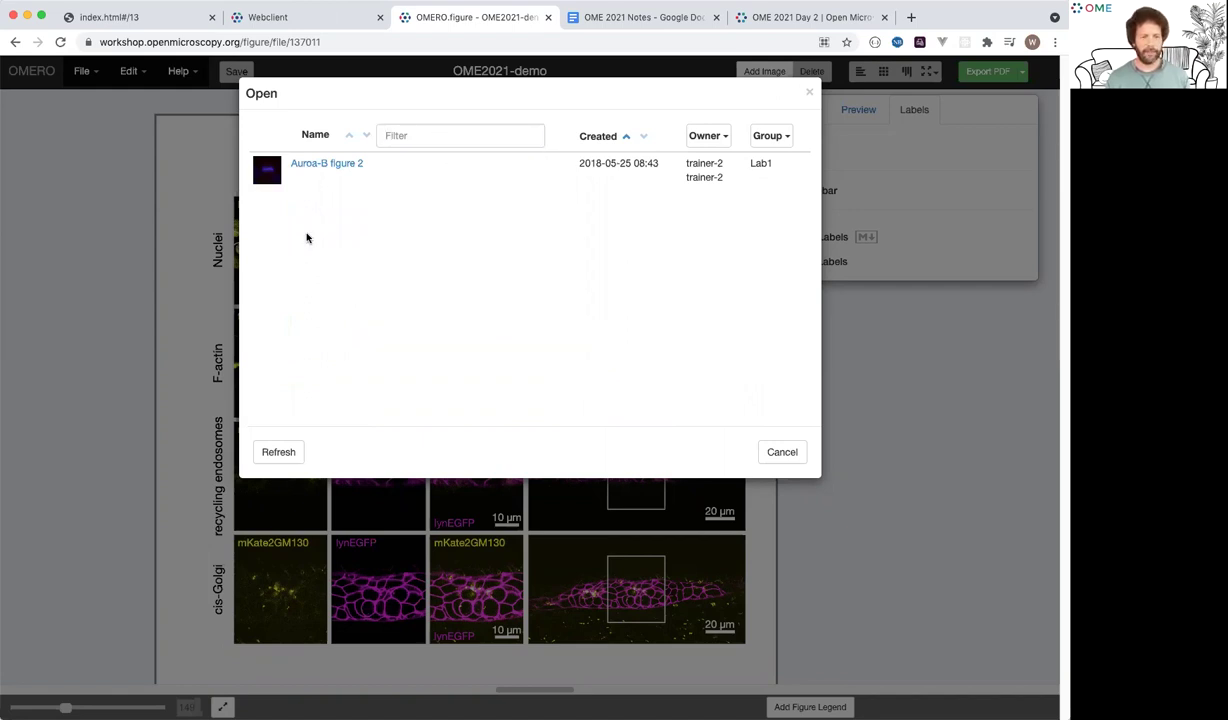
pyautogui.click(308, 167)
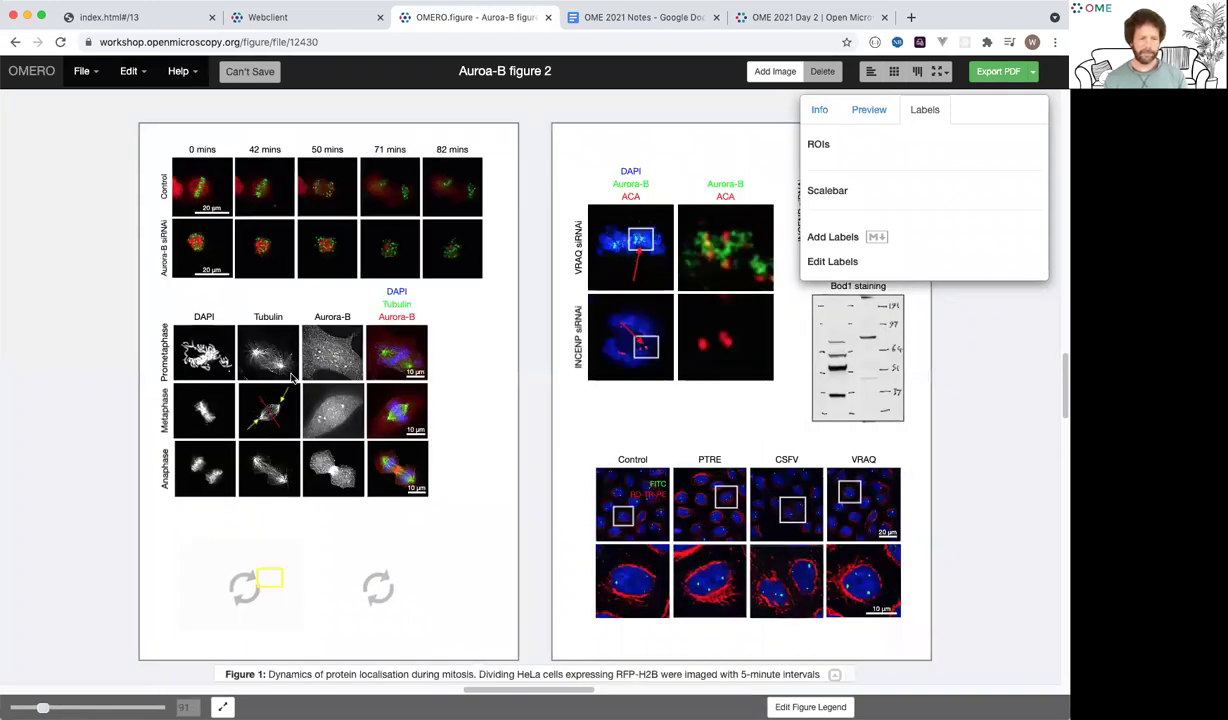
# - Set the figure's number of pages to 6 in the paper setup, with A4 (210 x 297 mm) as the page size
pyautogui.scroll(-1, 292, 377)
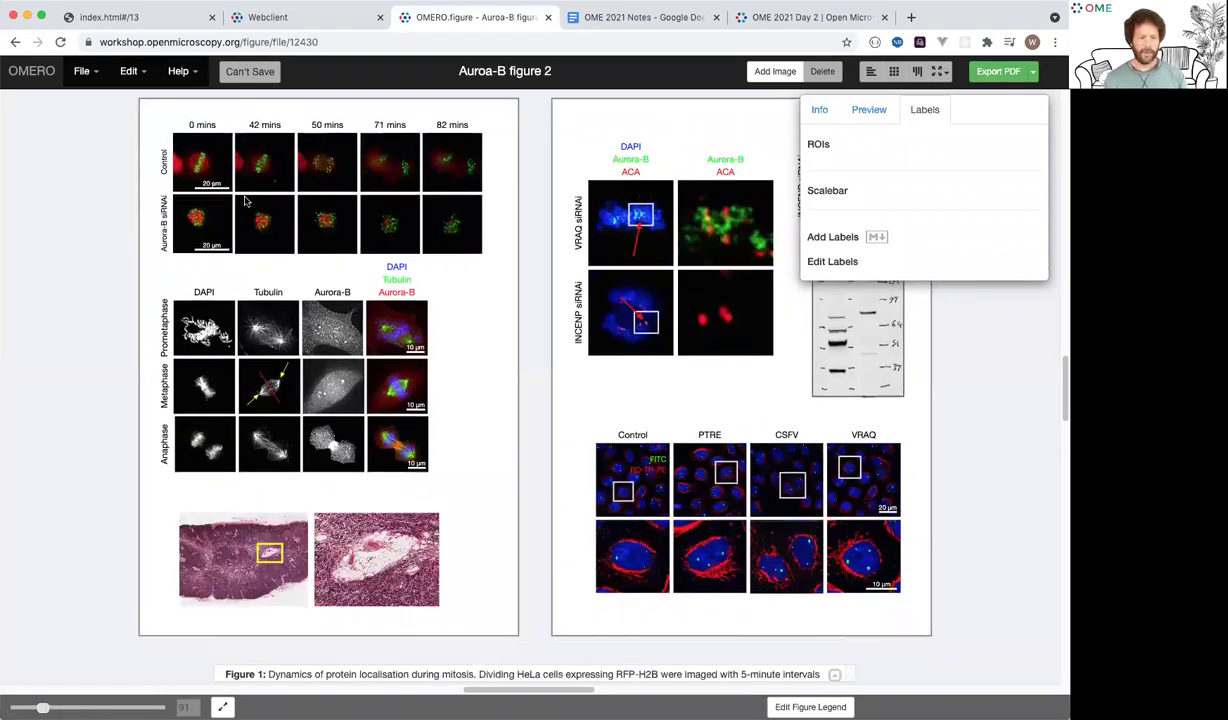
pyautogui.hscroll(2, 190, 165)
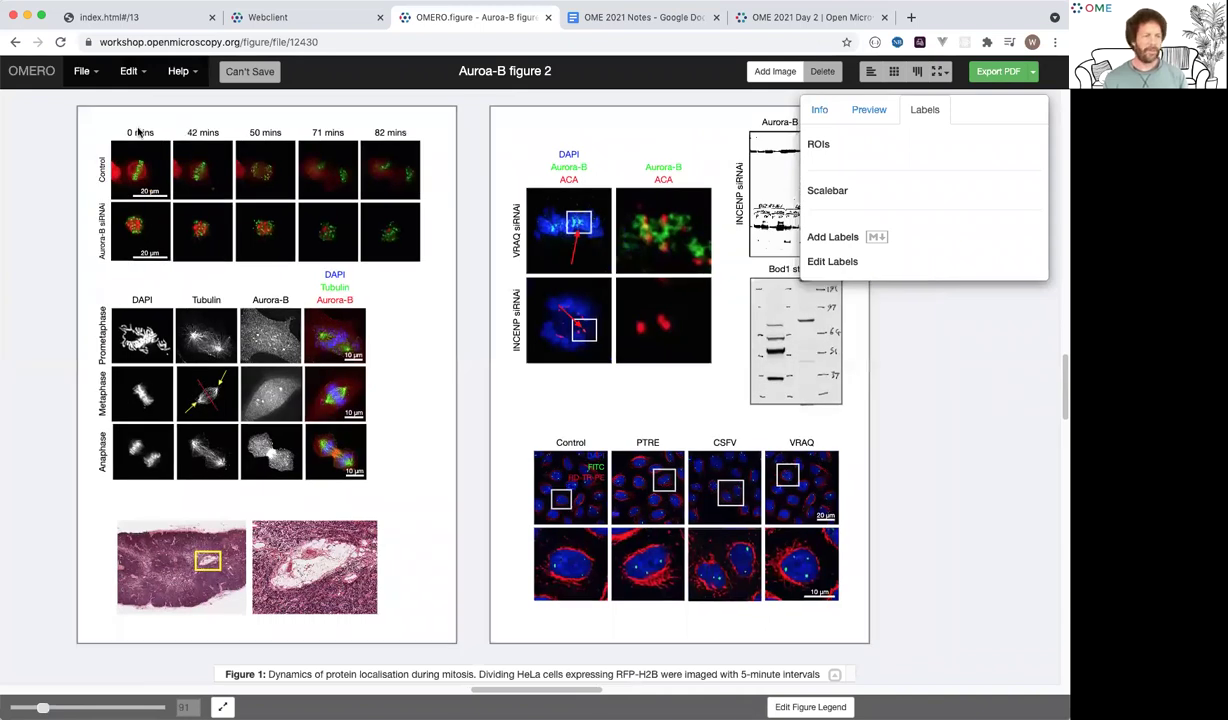
pyautogui.click(81, 73)
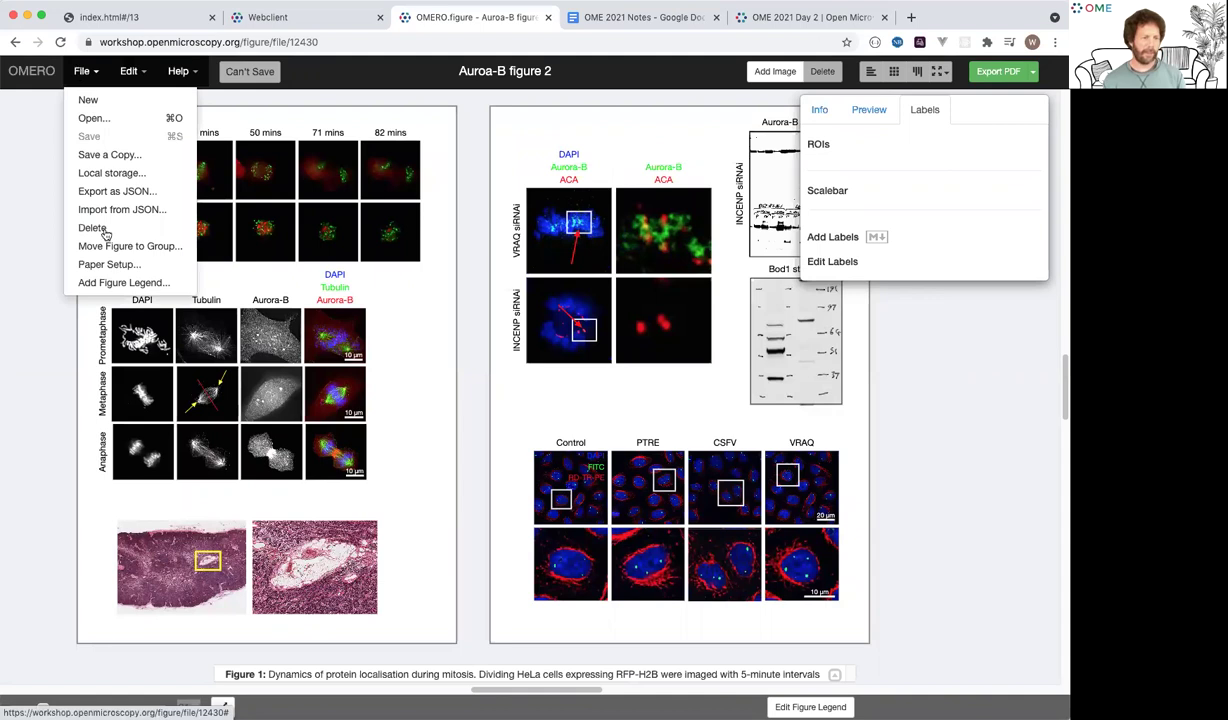
pyautogui.click(110, 264)
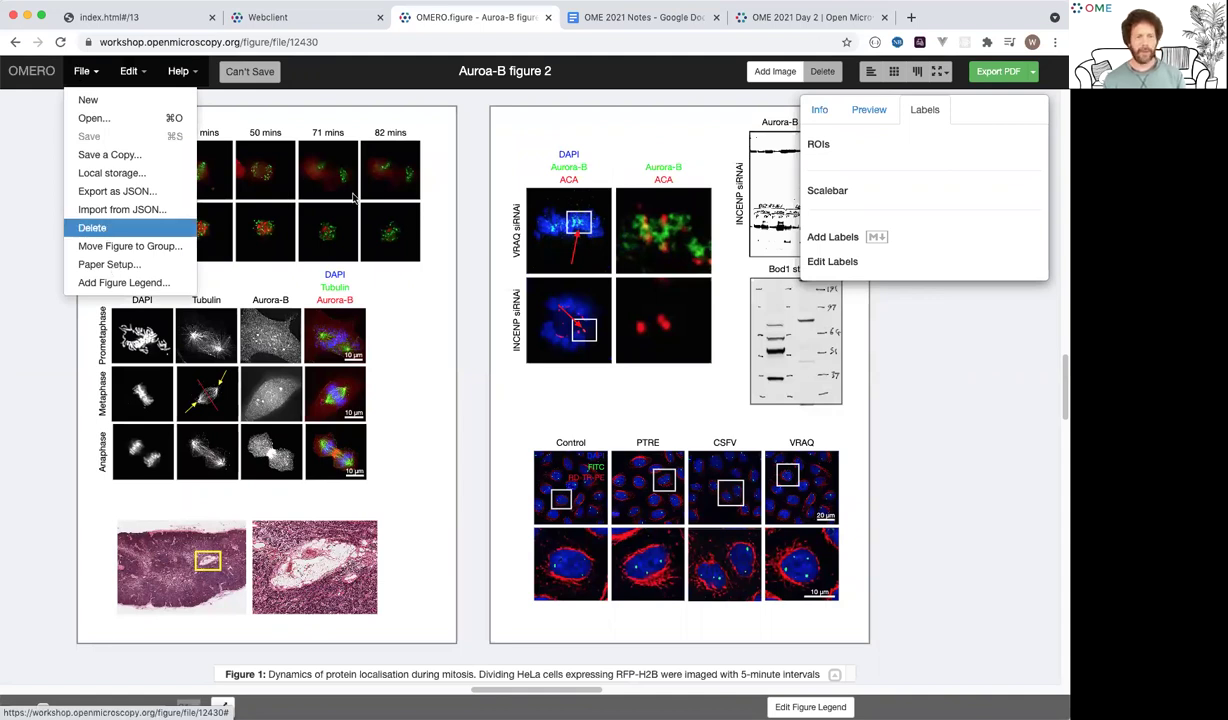
pyautogui.click(390, 205)
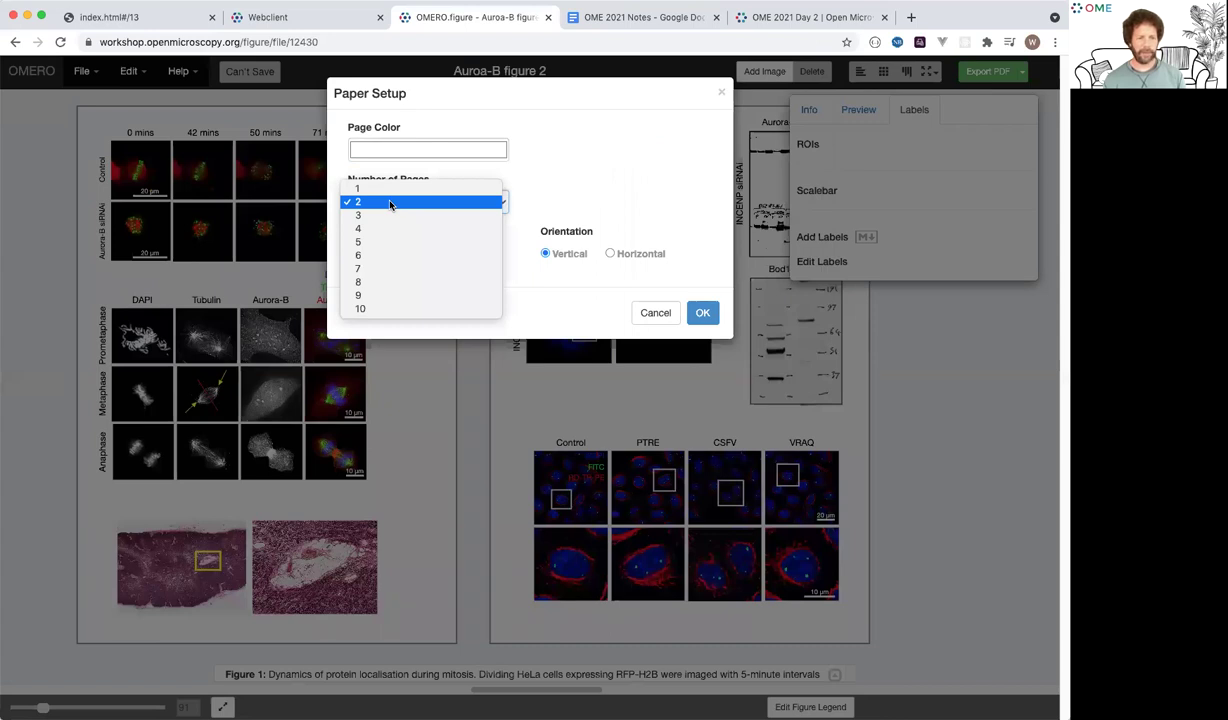
pyautogui.click(396, 255)
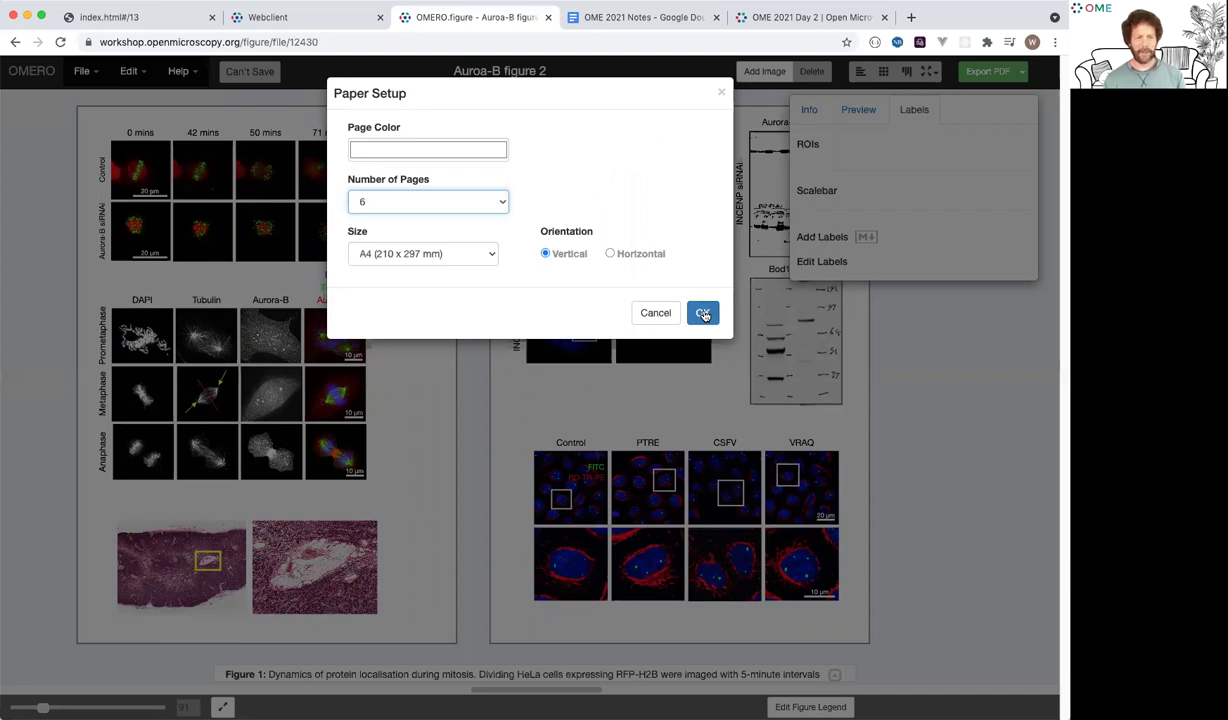
pyautogui.click(447, 253)
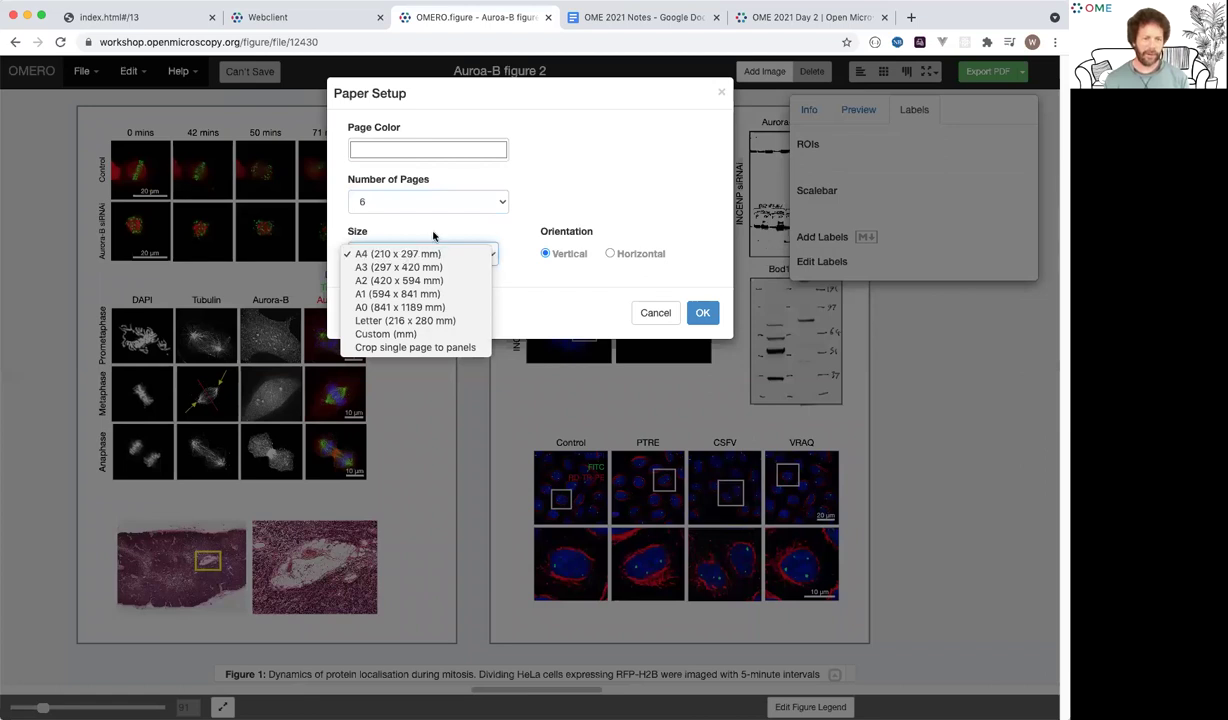
pyautogui.click(522, 287)
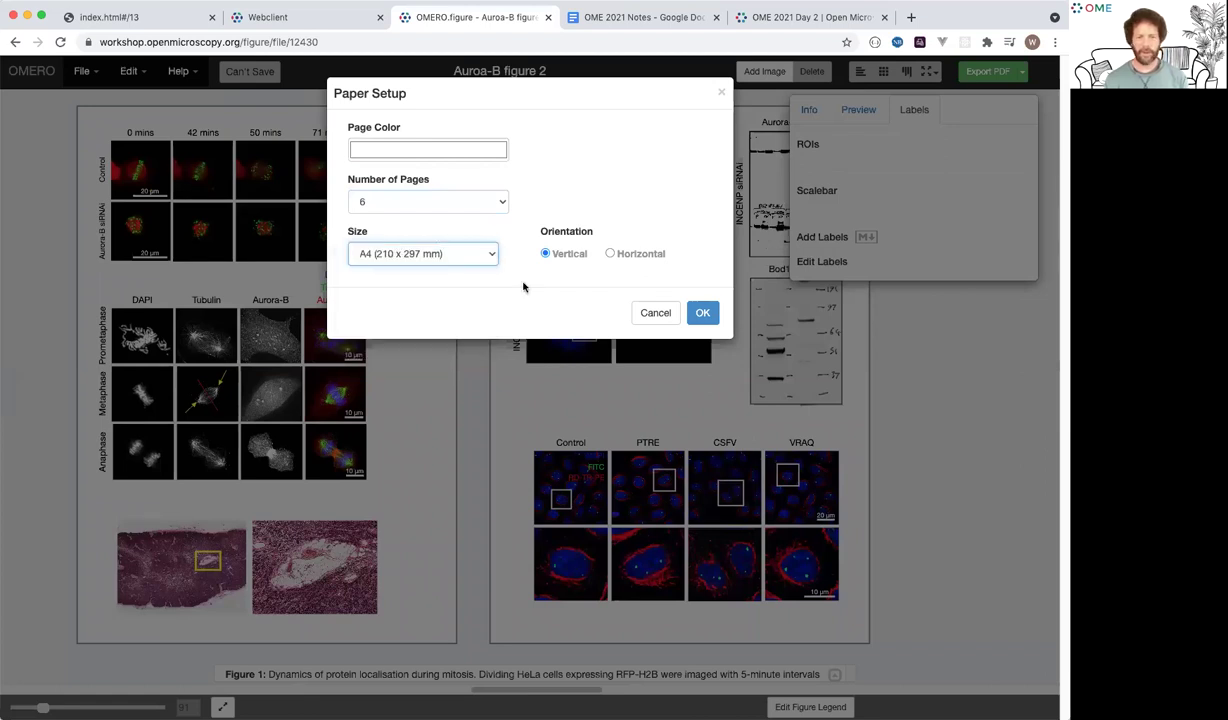
pyautogui.click(703, 314)
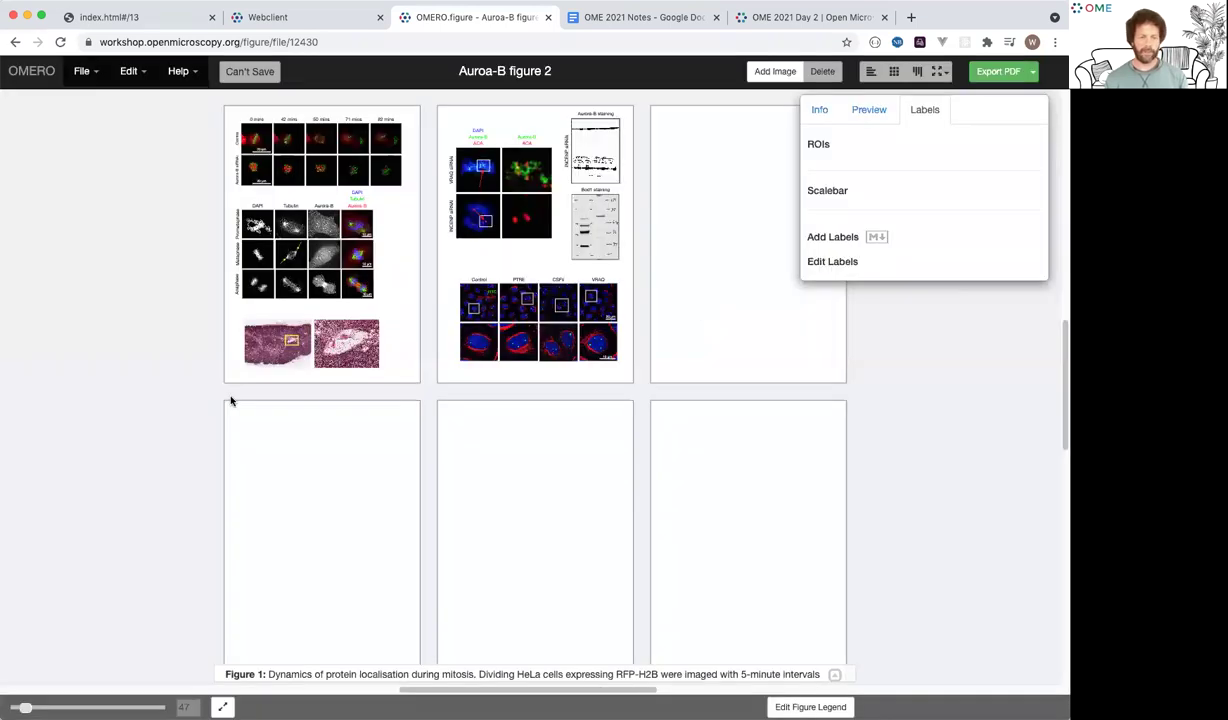
# - Move the eight Control, PTRE, CSFV and VRAQ panels onto the empty page directly below theirs
pyautogui.hscroll(2, 230, 401)
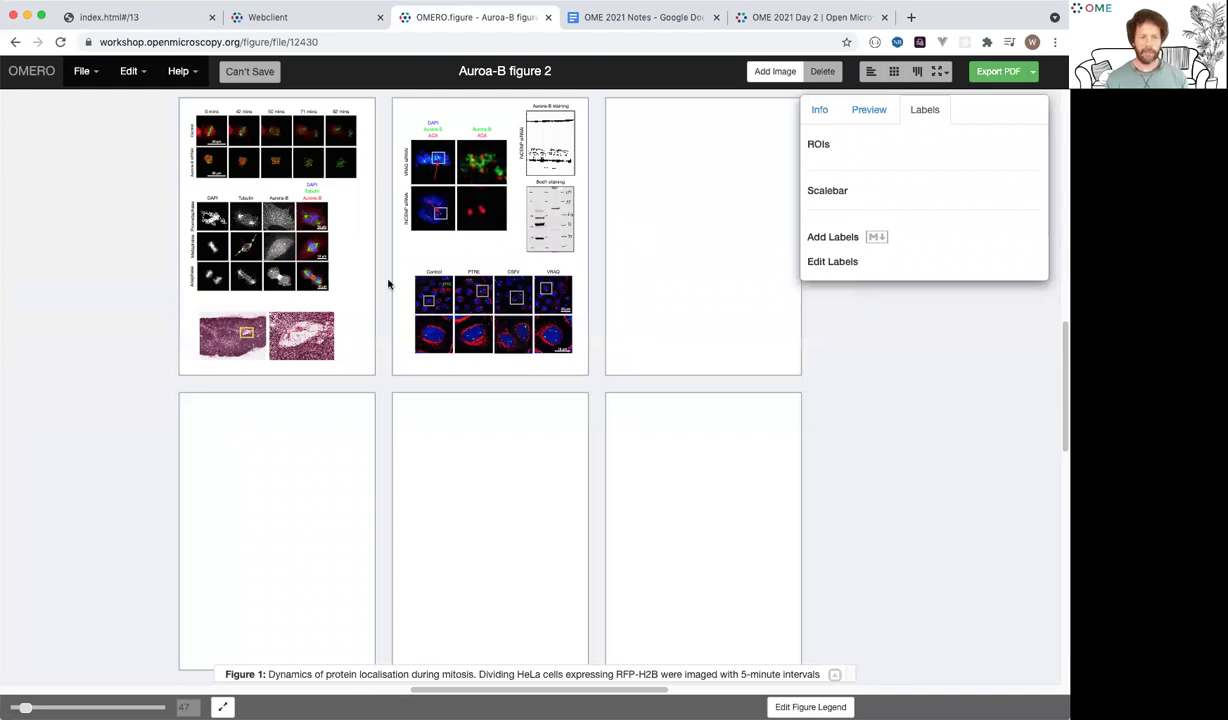
pyautogui.moveTo(408, 267); pyautogui.dragTo(546, 473)
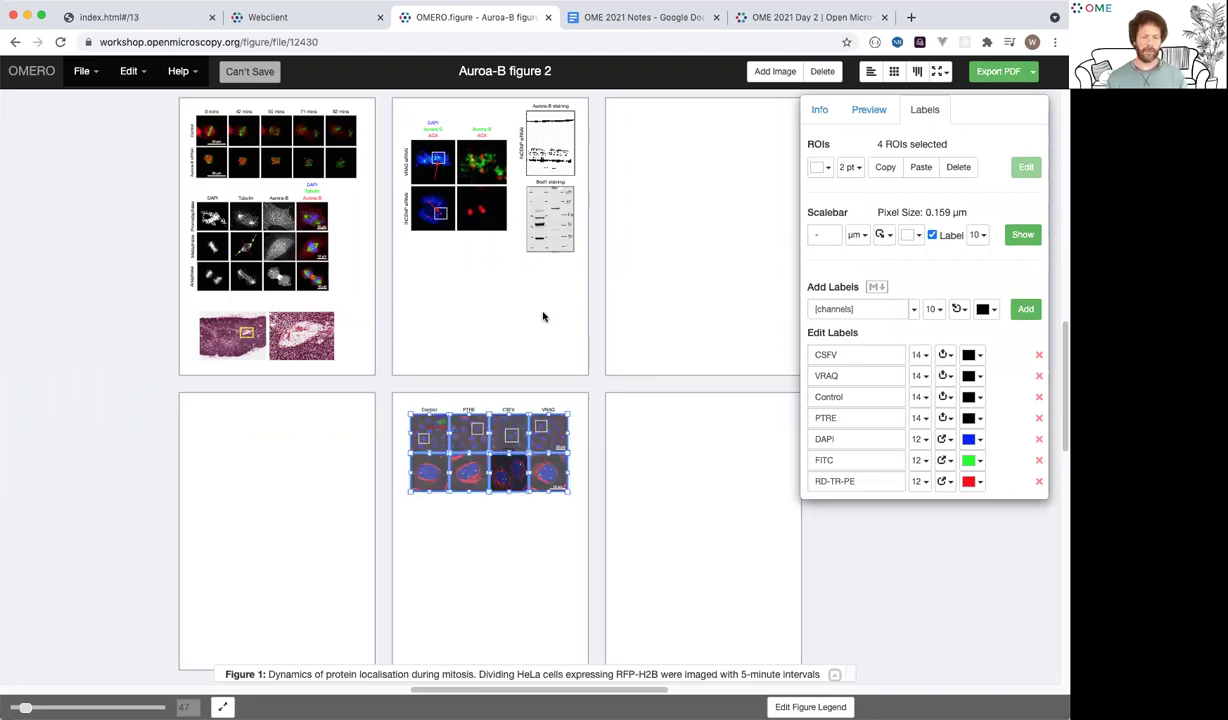
# - Undo the panel moves and the page-count change, and deselect the panels
pyautogui.press('super+z')
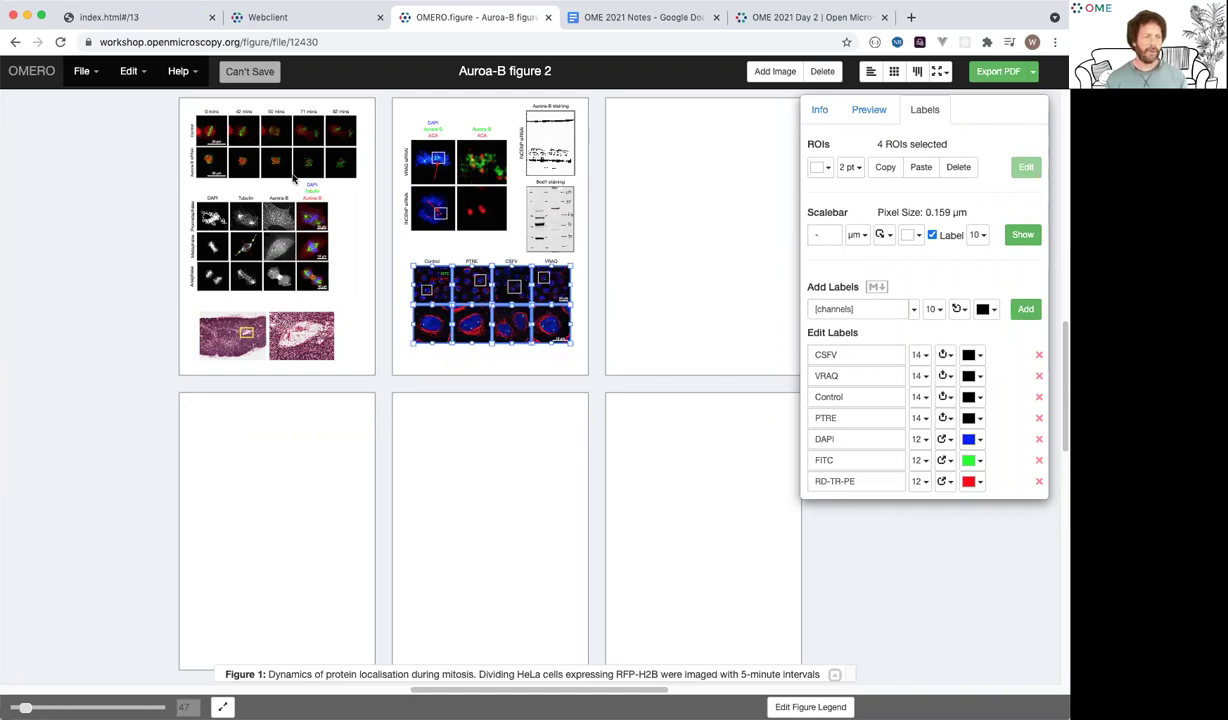
pyautogui.click(114, 160)
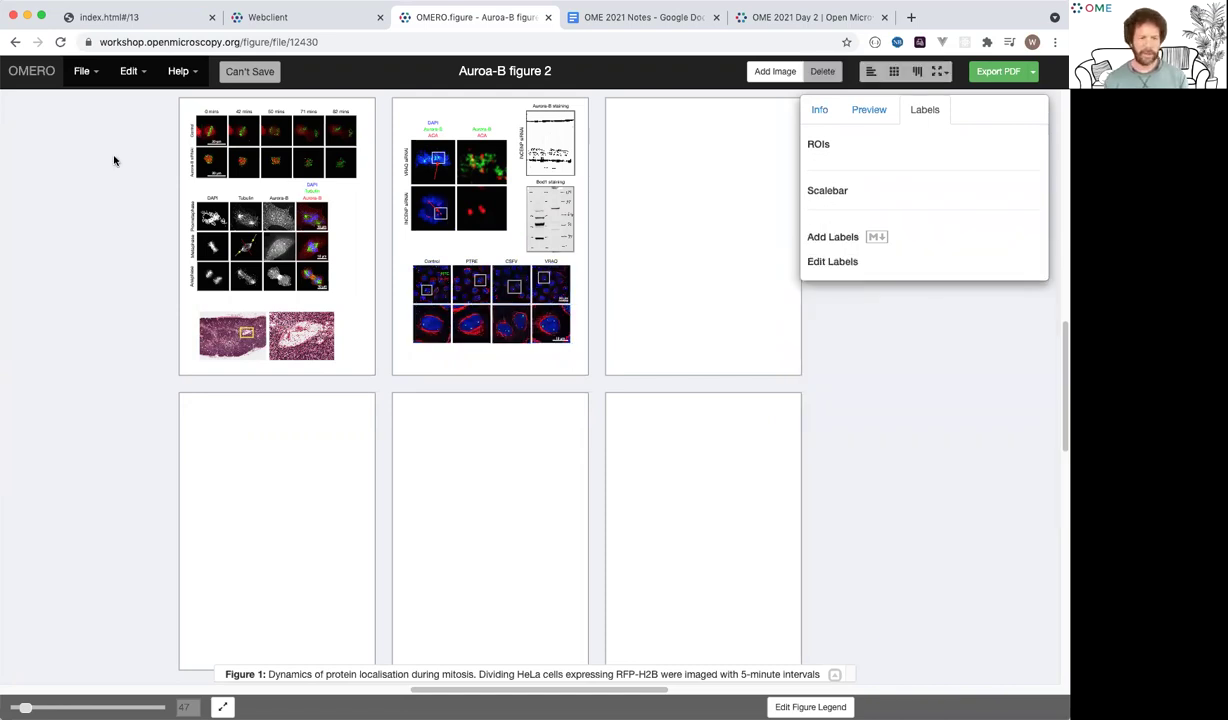
pyautogui.press('super+z')
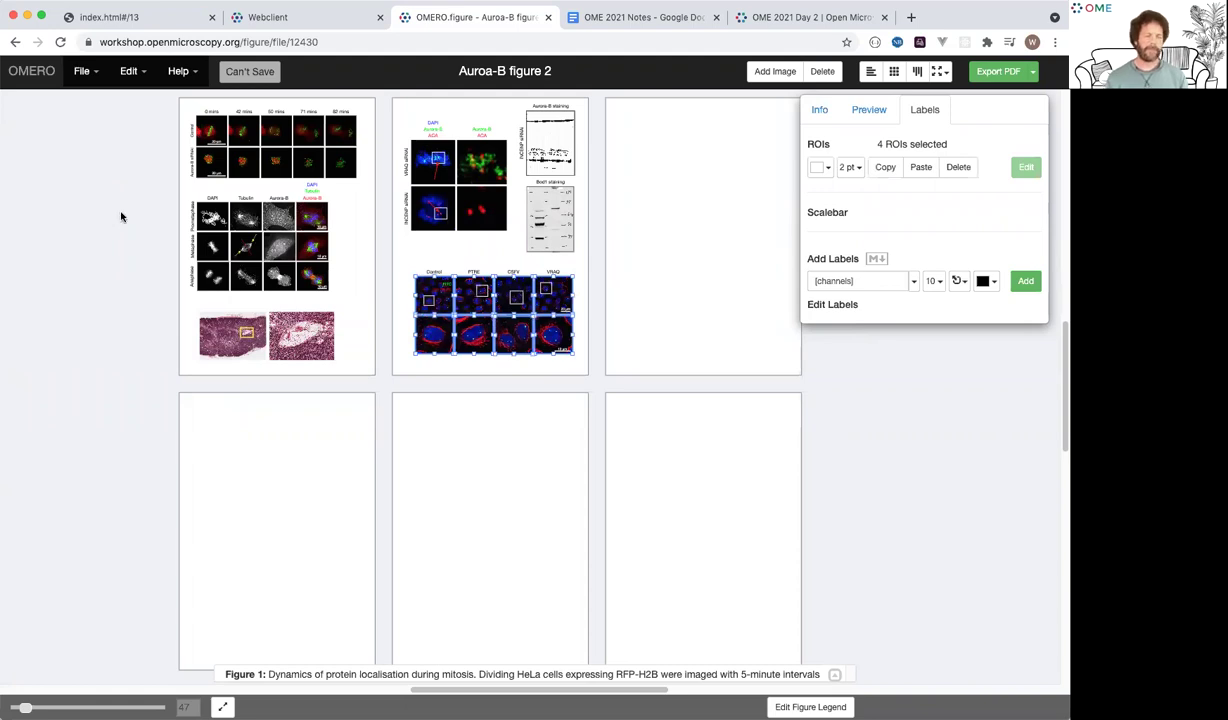
pyautogui.scroll(5, 121, 217)
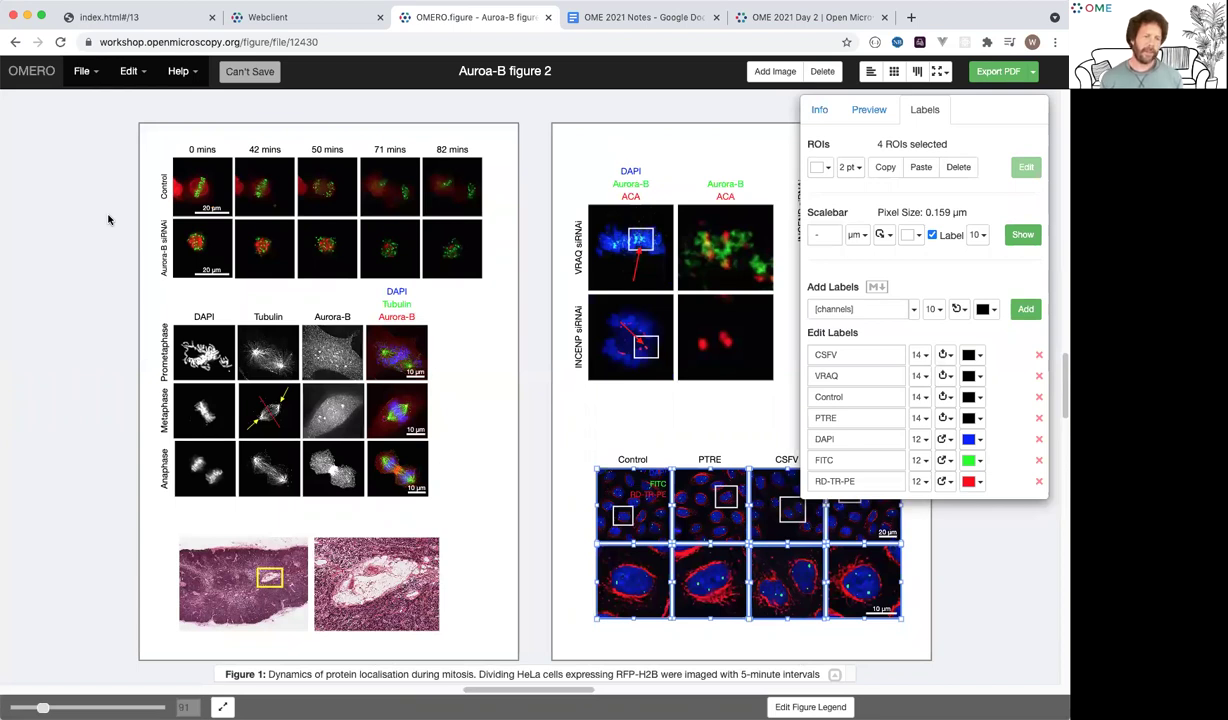
pyautogui.click(126, 184)
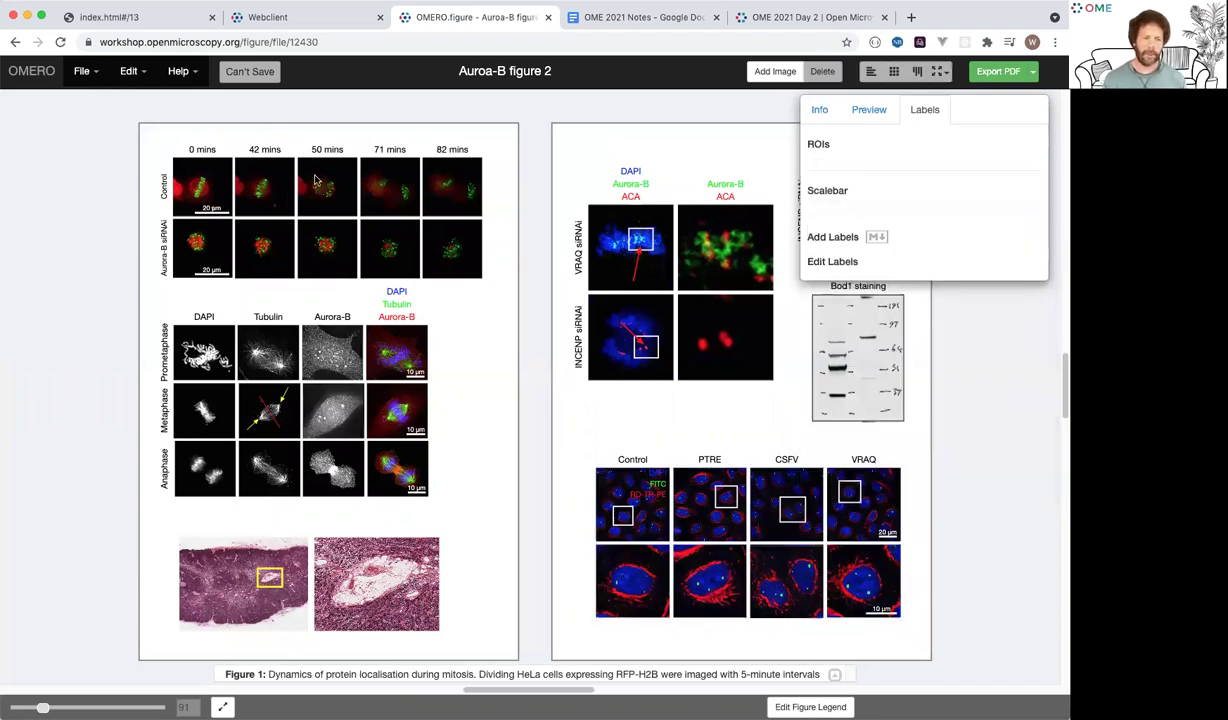
# - Select the six middle time-point panels in the Control and Aurora-B siRNAi rows and review the options for creating labels from data
pyautogui.moveTo(314, 180); pyautogui.dragTo(405, 262)
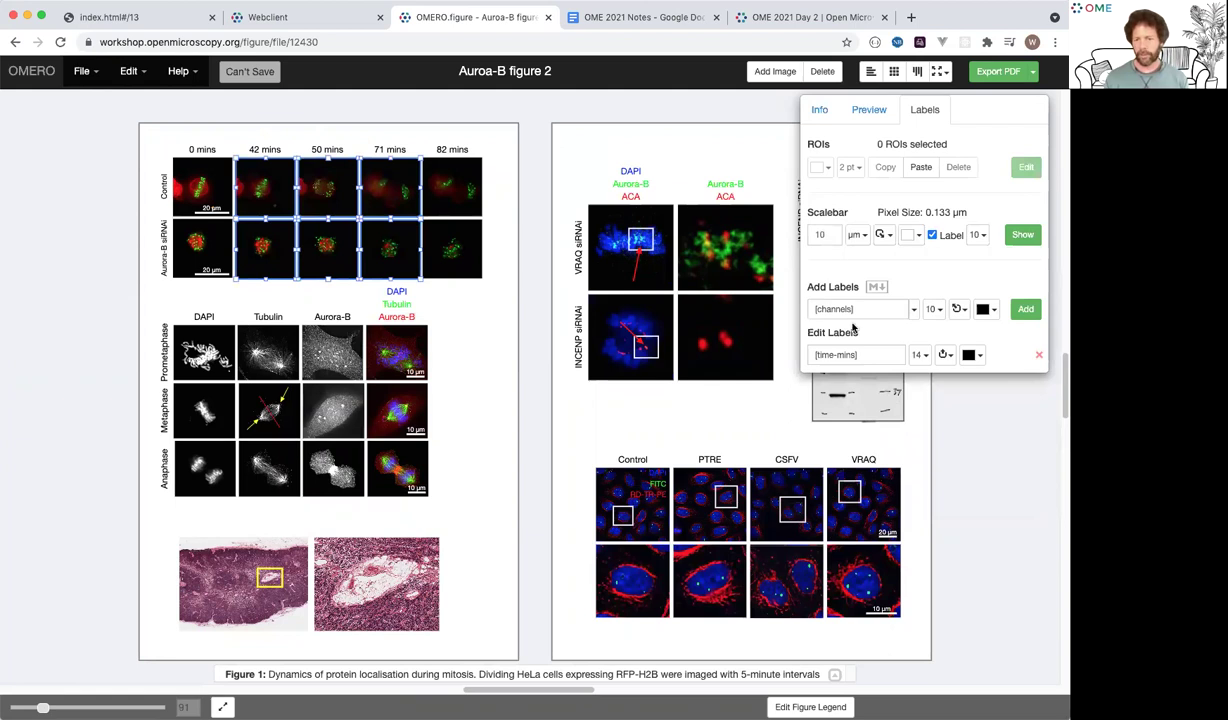
pyautogui.click(913, 311)
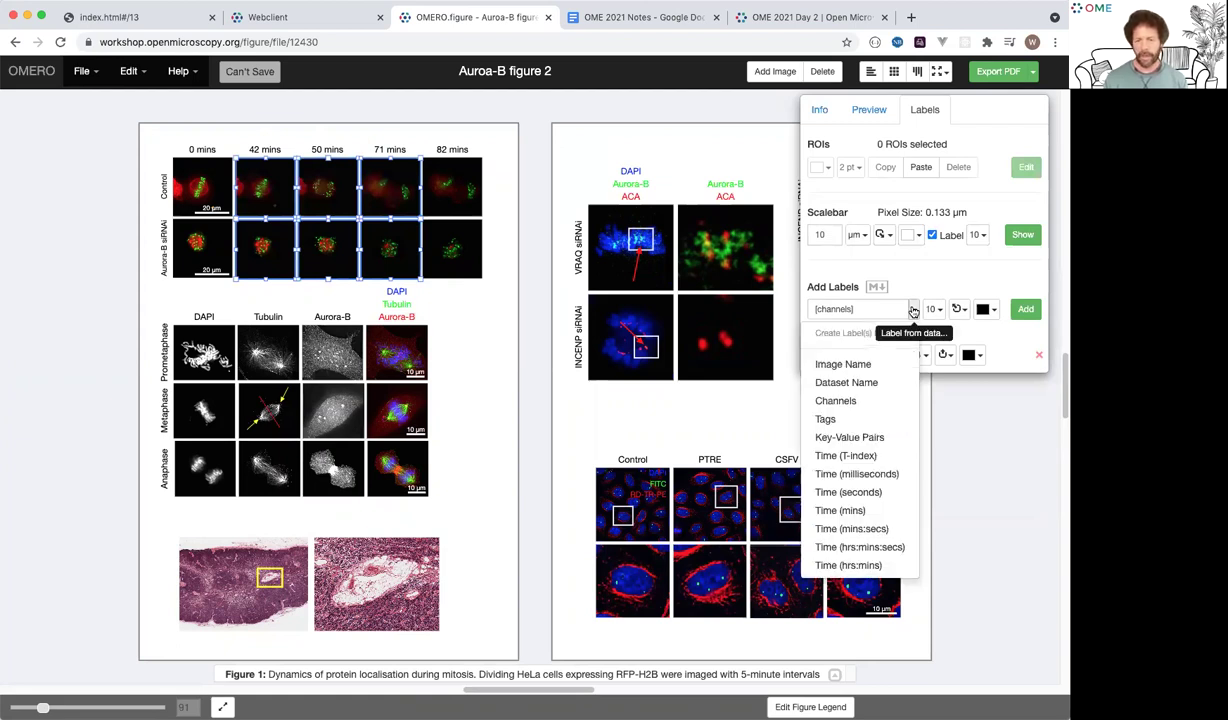
pyautogui.press('Down')
pyautogui.press('Down')
pyautogui.press('Down')
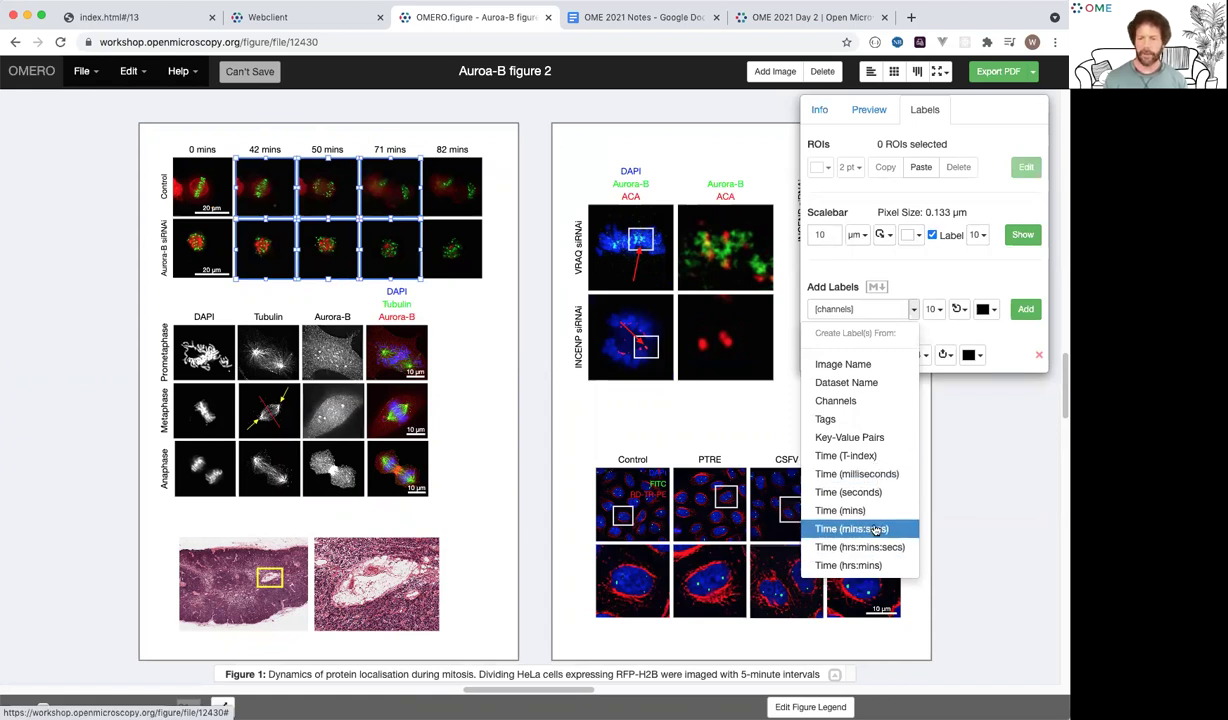
pyautogui.click(990, 337)
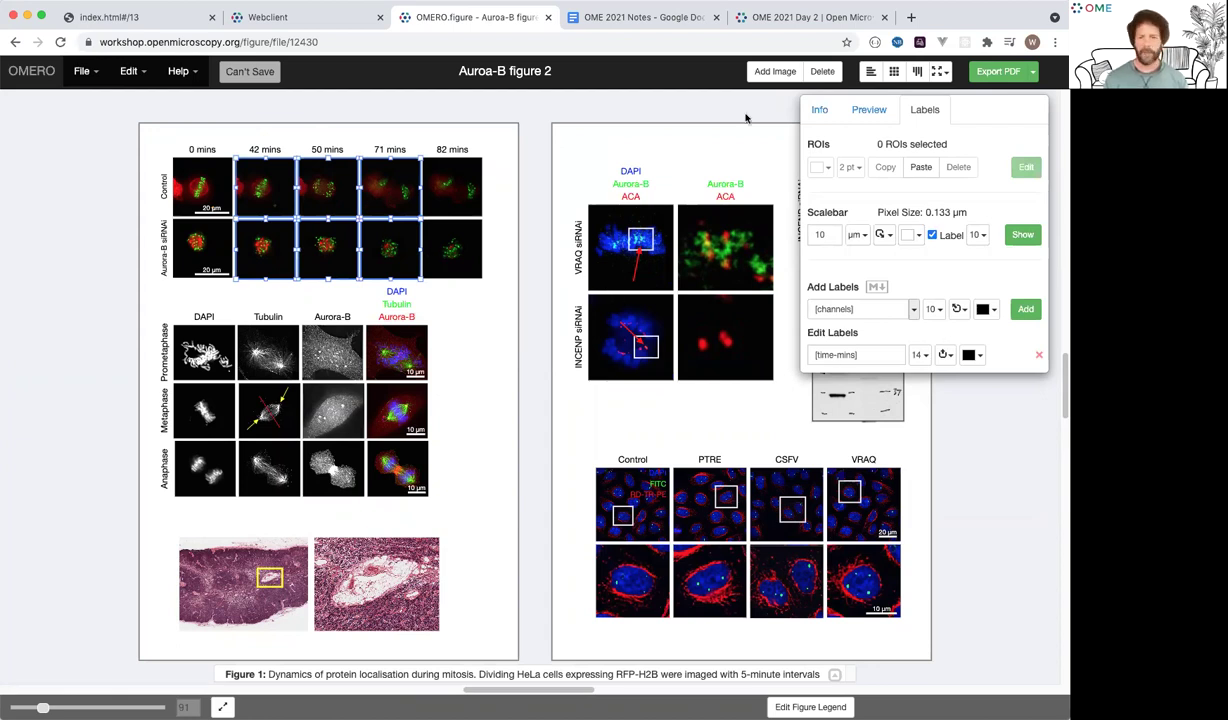
# - Advance the six selected time-point panels together by four T-index steps, to 50, 59 and 80 mins, and deselect them
pyautogui.click(866, 111)
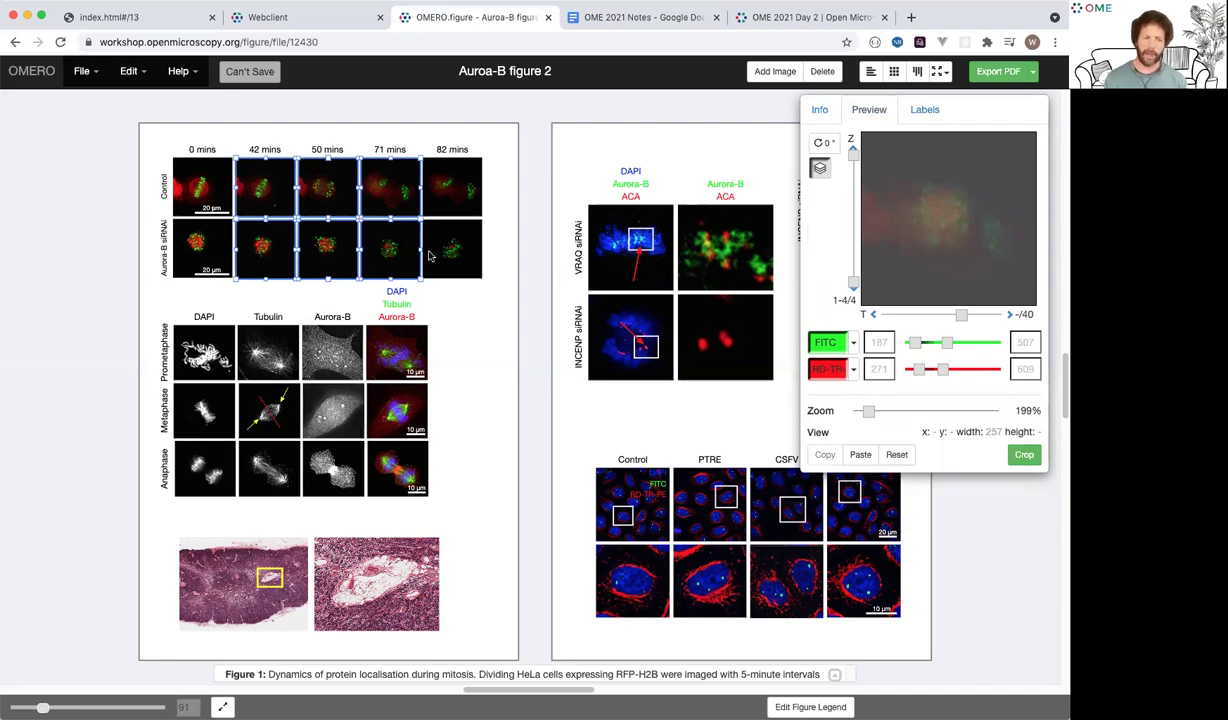
pyautogui.scroll(1, 150, 500)
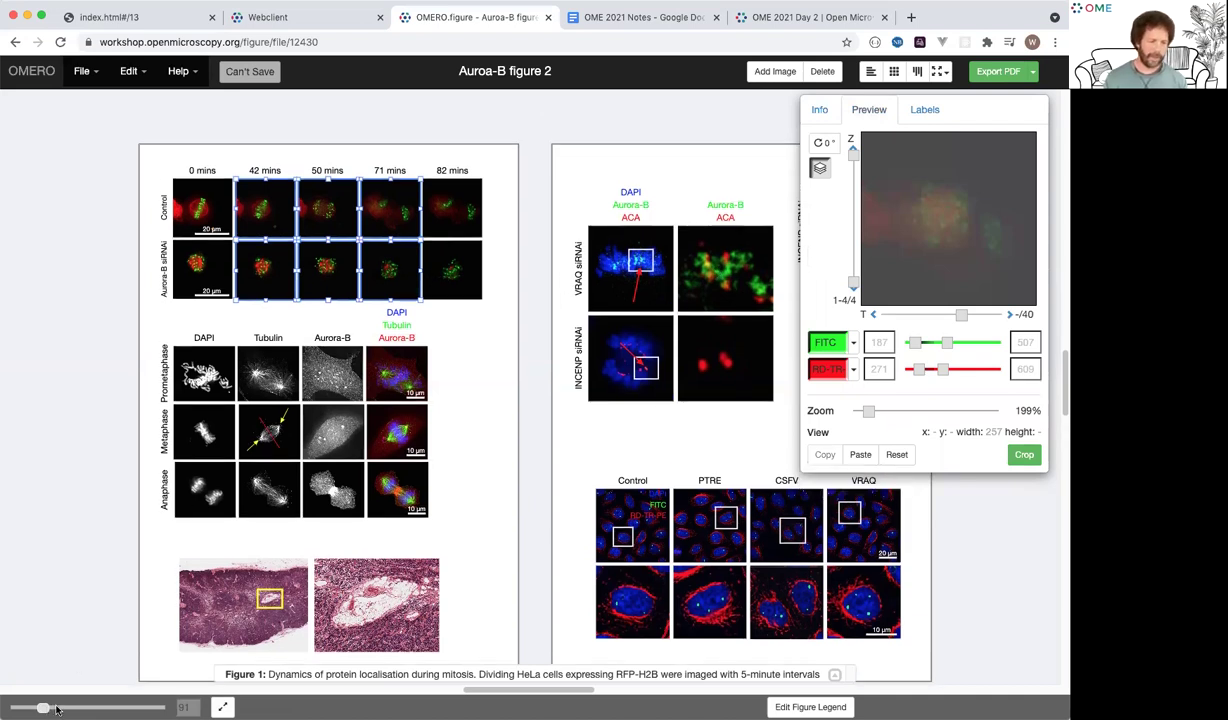
pyautogui.click(56, 708)
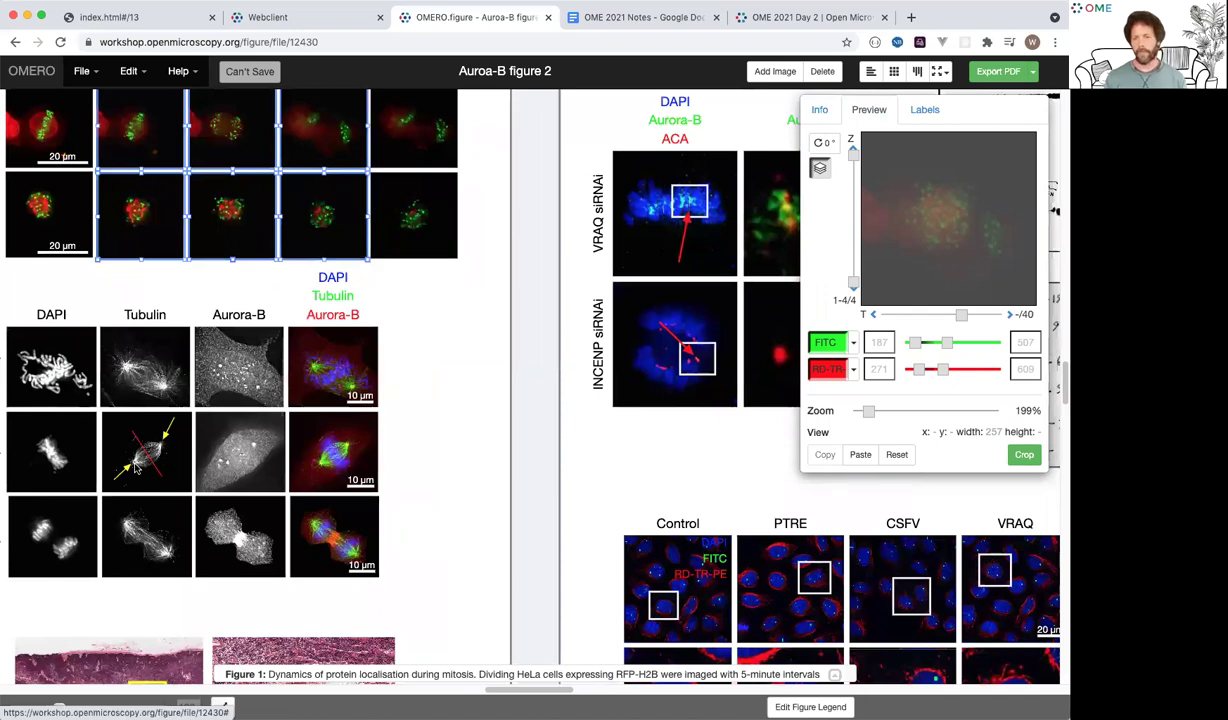
pyautogui.scroll(3, 327, 293)
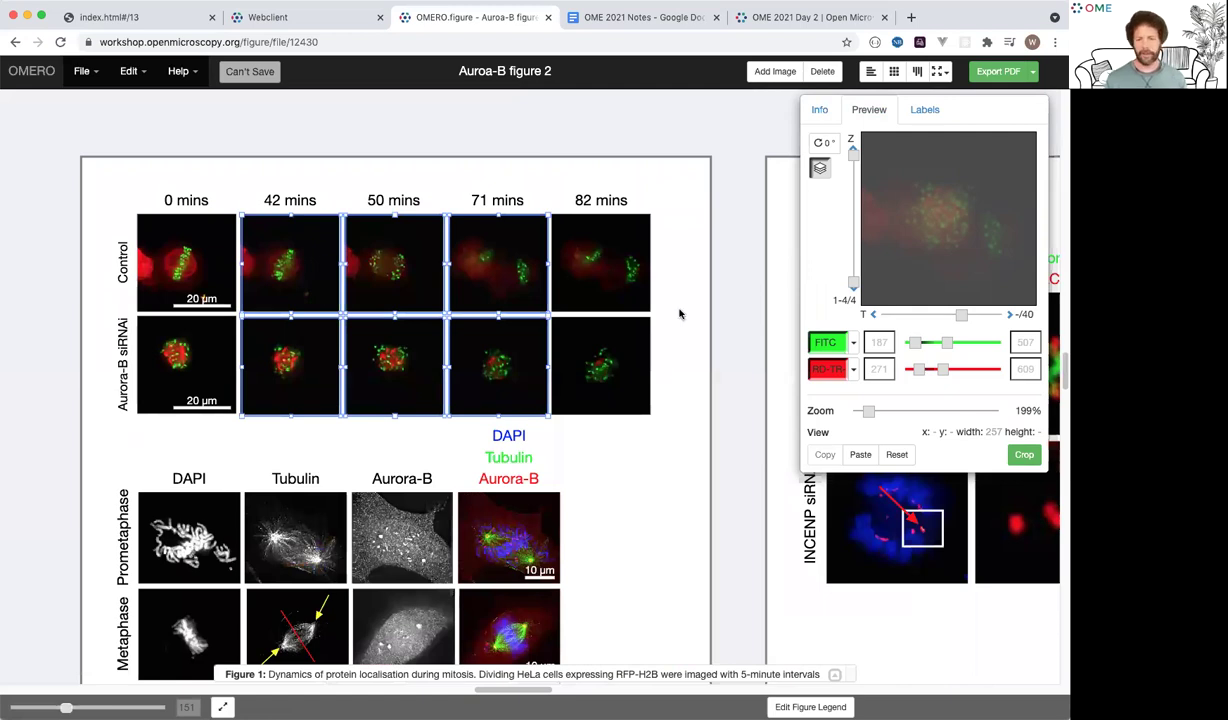
pyautogui.click(1010, 316)
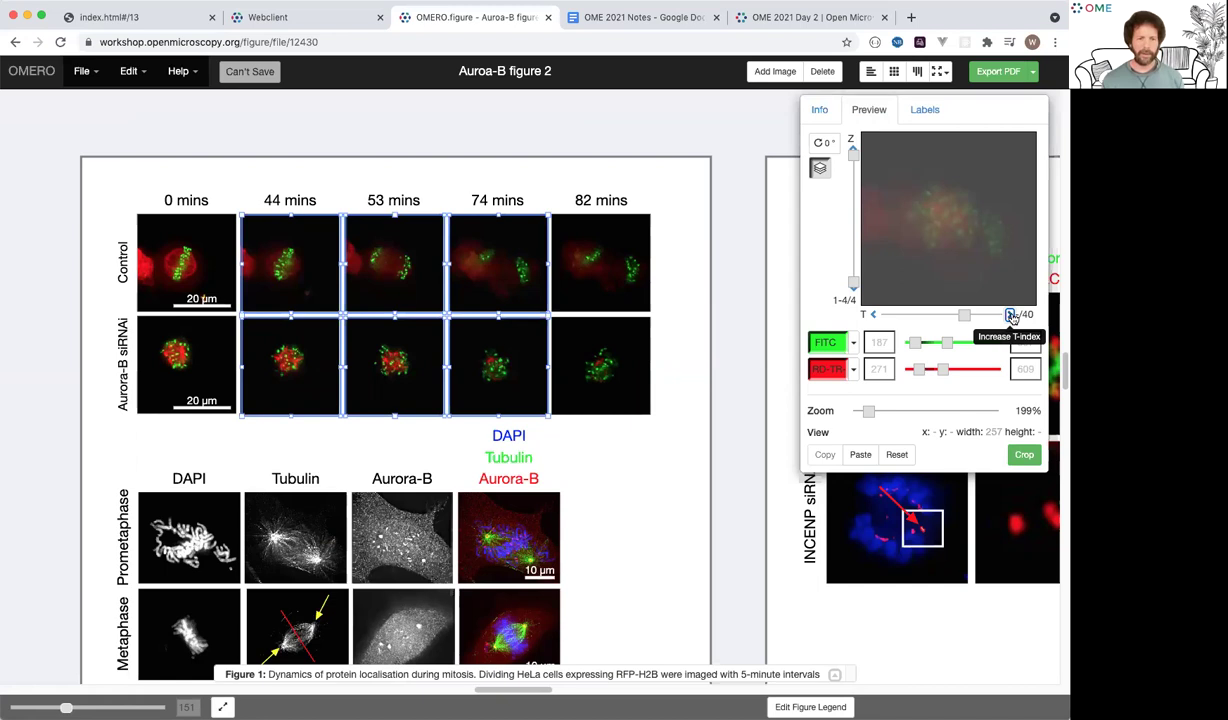
pyautogui.click(1012, 316)
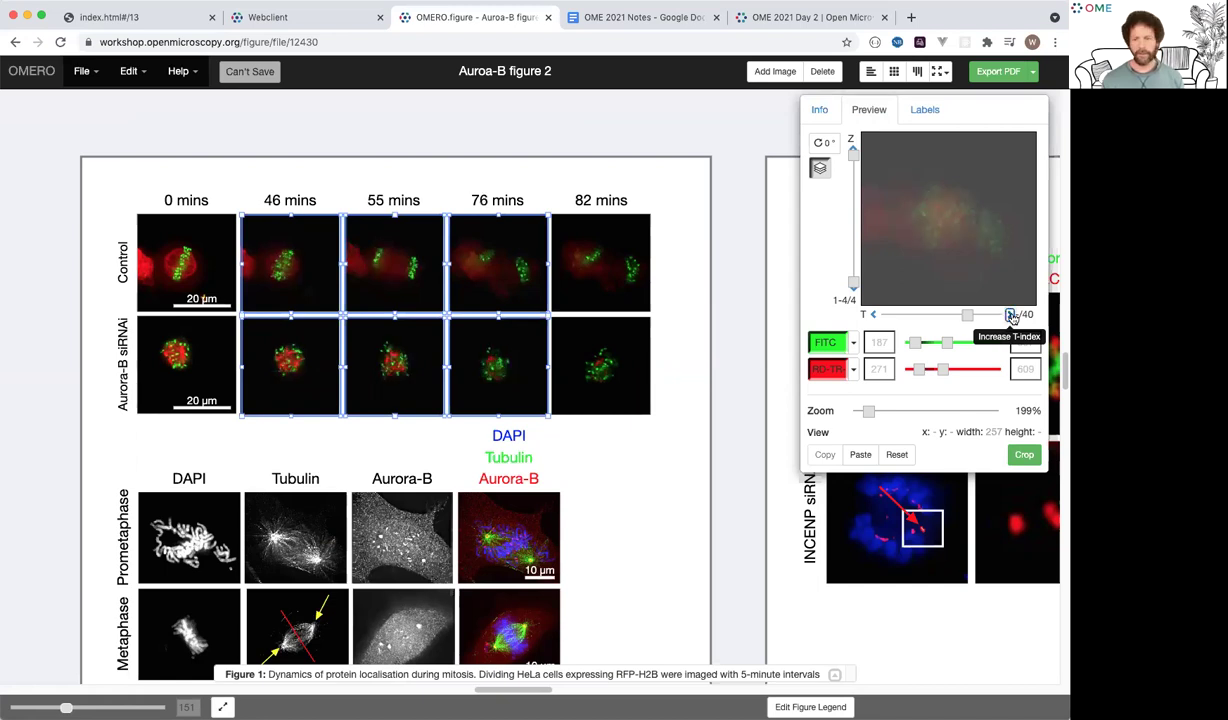
pyautogui.click(1012, 316)
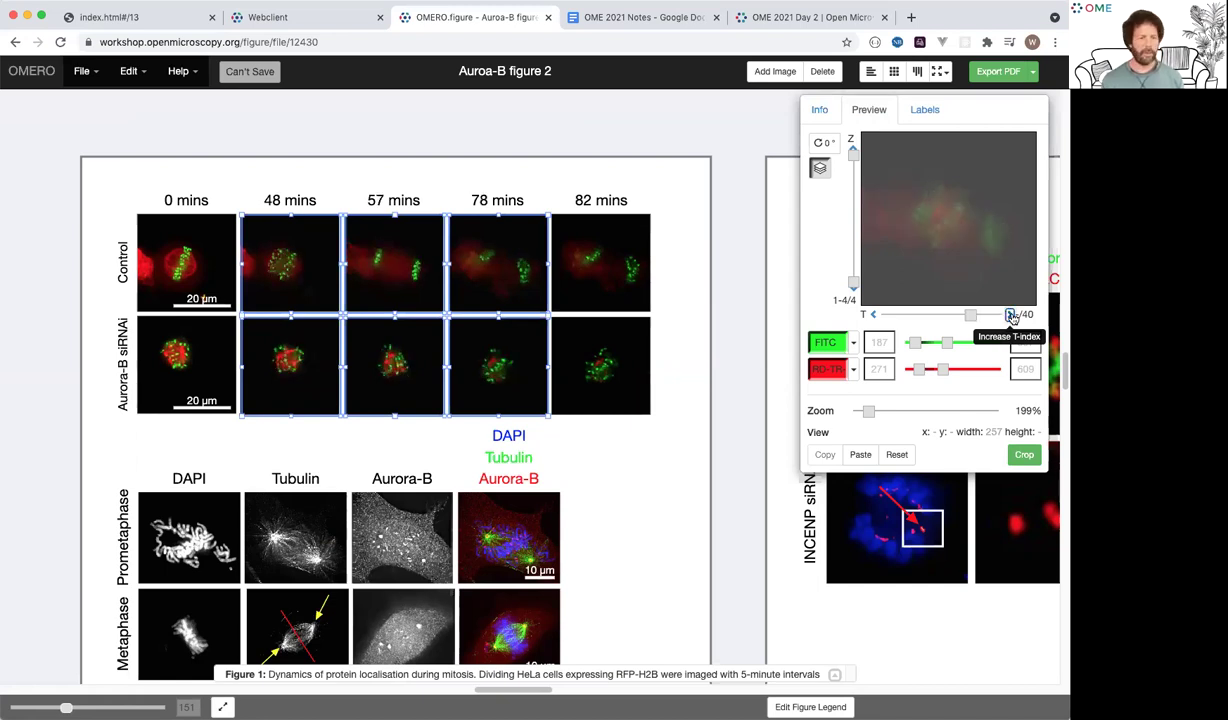
pyautogui.click(1012, 316)
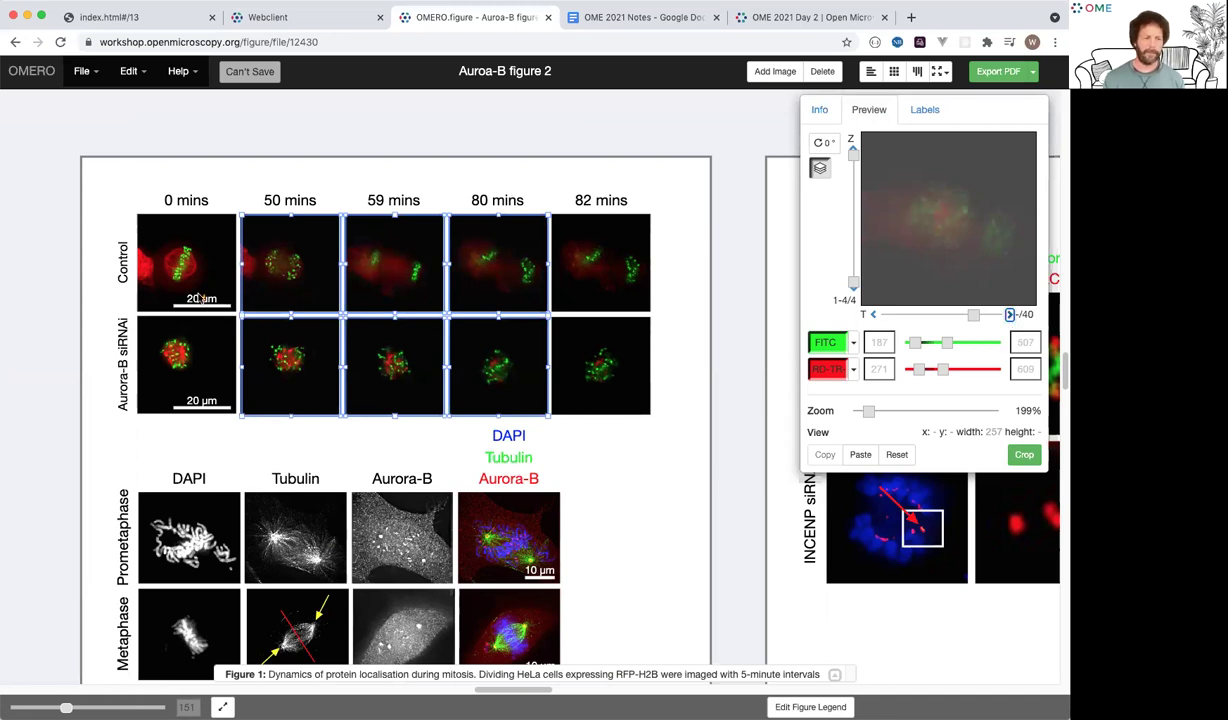
pyautogui.click(601, 460)
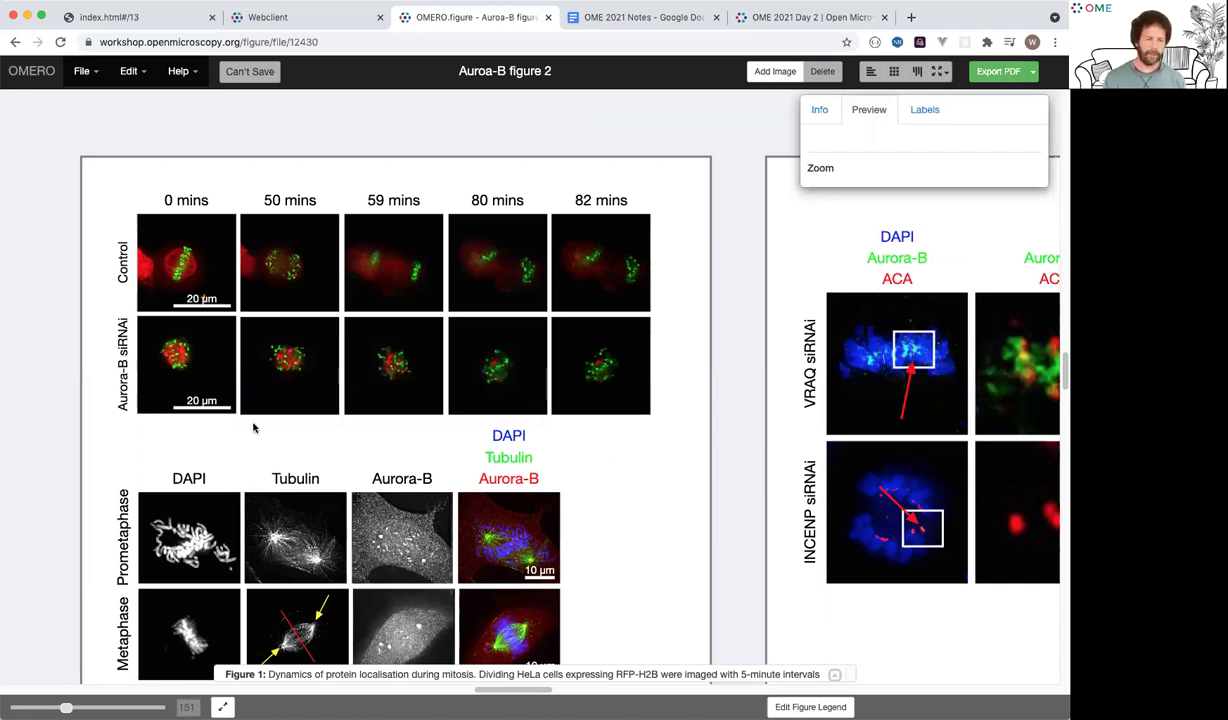
# - Select the full-view tissue panel with the yellow rectangle and check its image dimensions
pyautogui.scroll(-5, 253, 428)
pyautogui.click(253, 428)
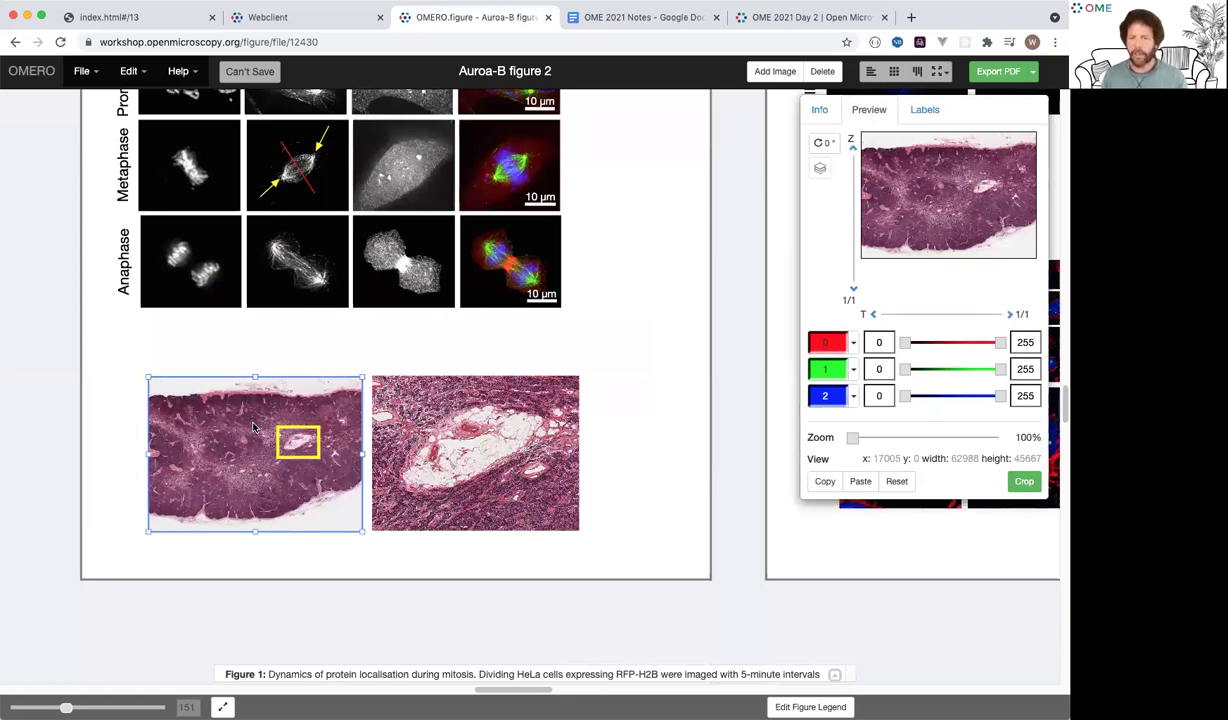
pyautogui.click(820, 111)
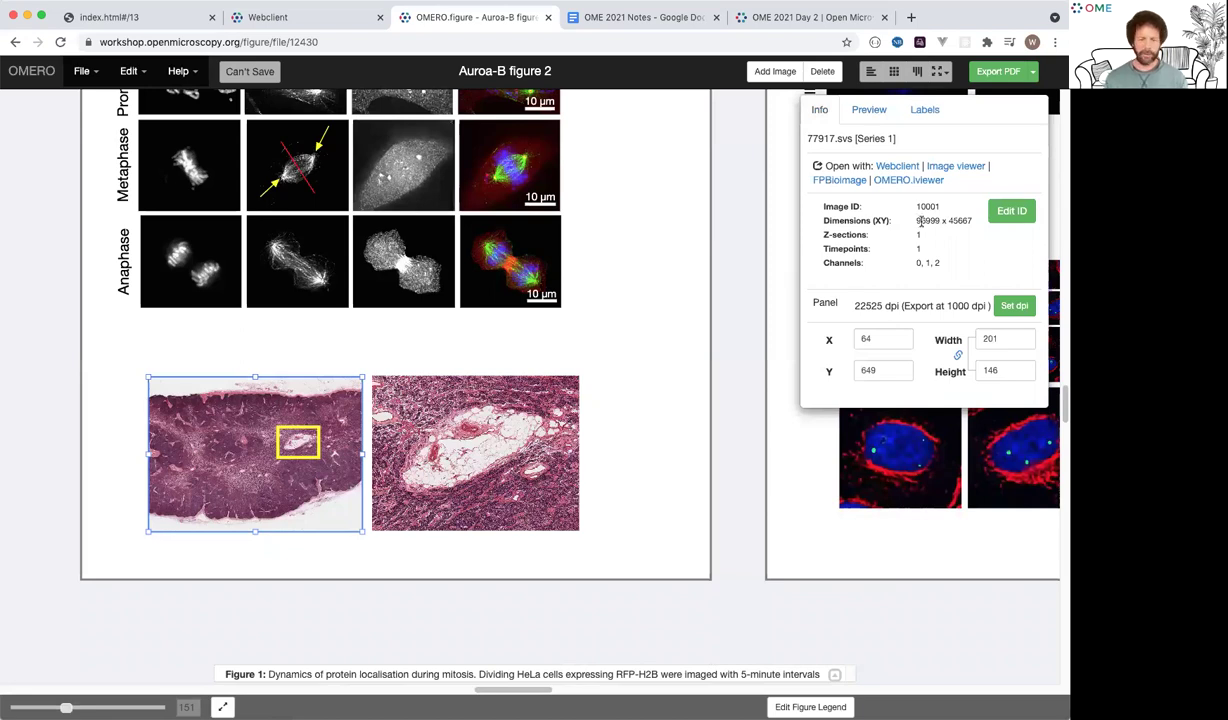
pyautogui.click(866, 112)
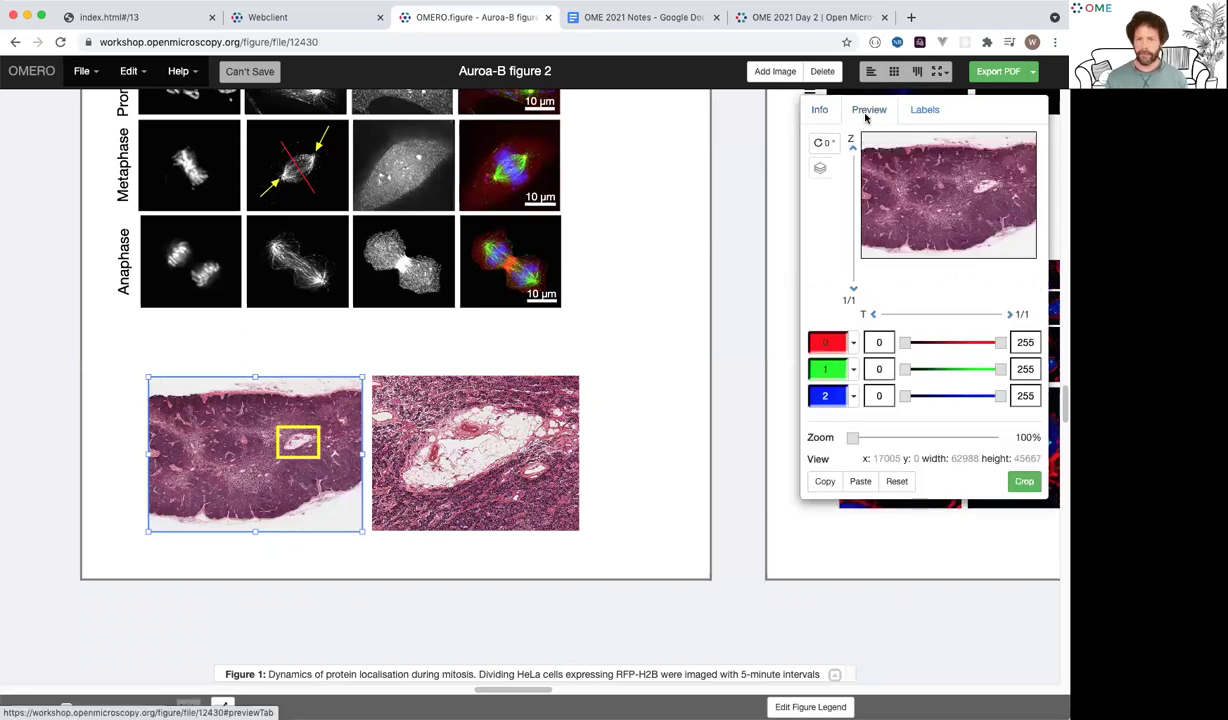
# - Zoom the full-view tissue panel to 2902% and pan its view to about x 47127, y 21359
pyautogui.click(858, 440)
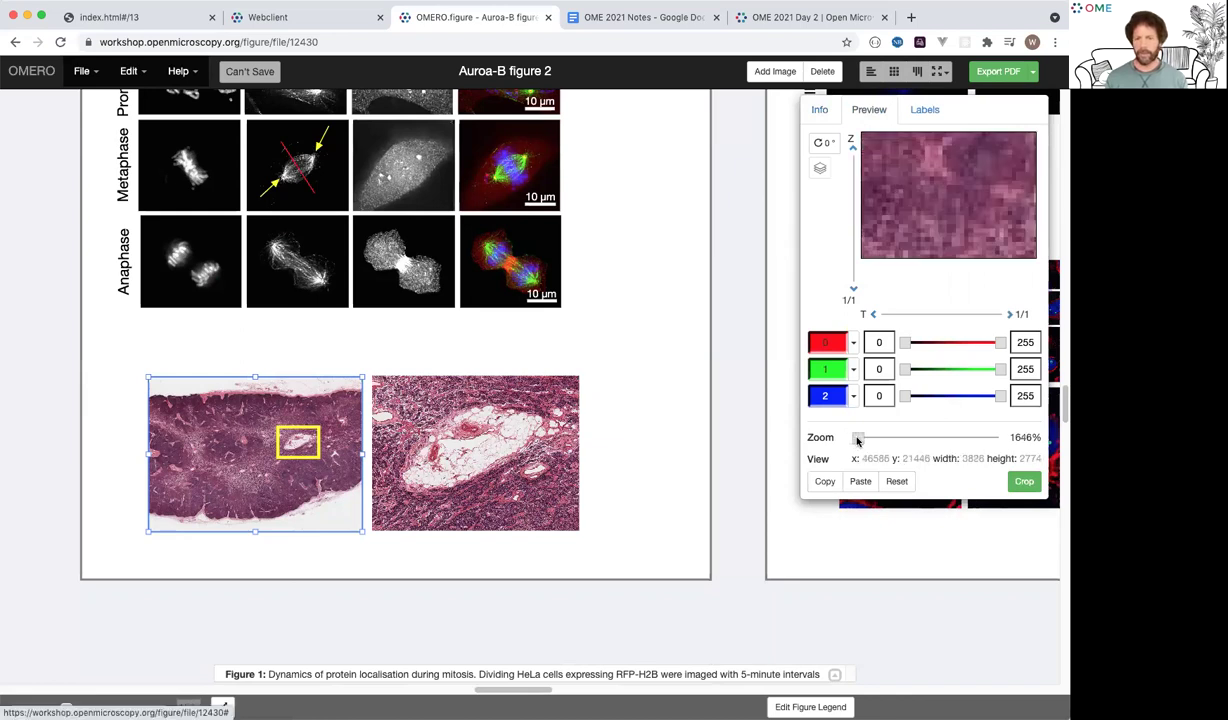
pyautogui.moveTo(858, 440); pyautogui.dragTo(862, 438)
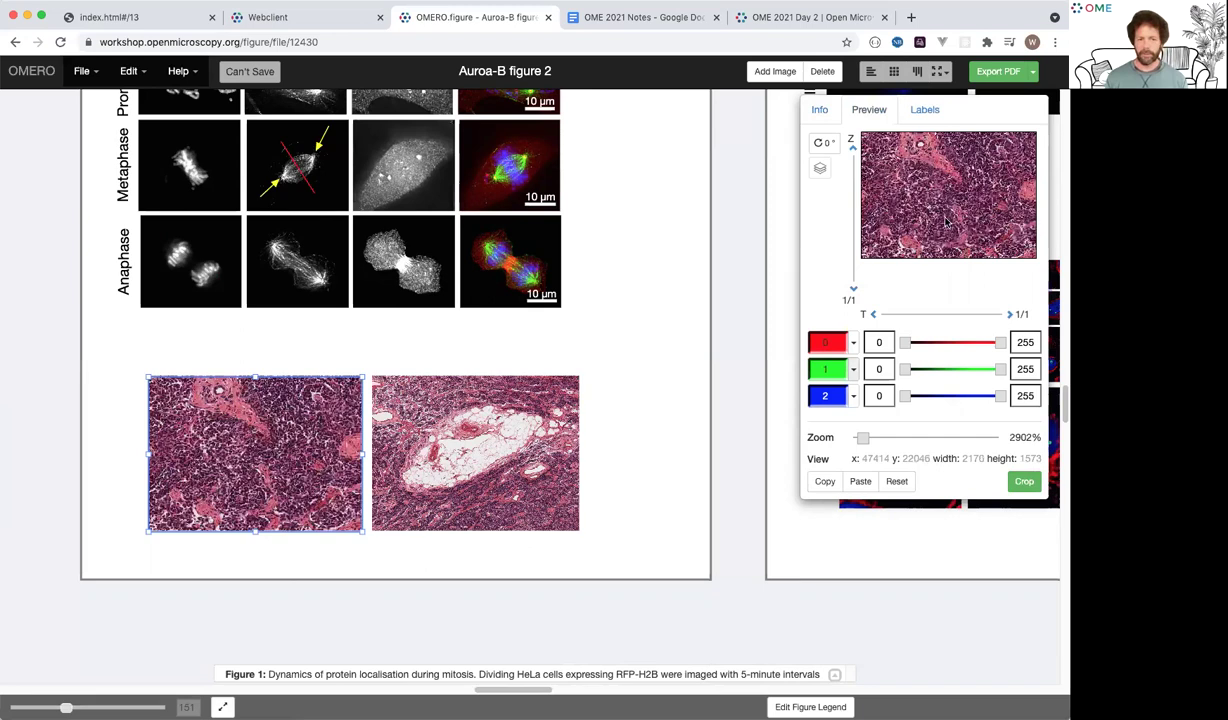
pyautogui.moveTo(922, 166); pyautogui.dragTo(945, 222)
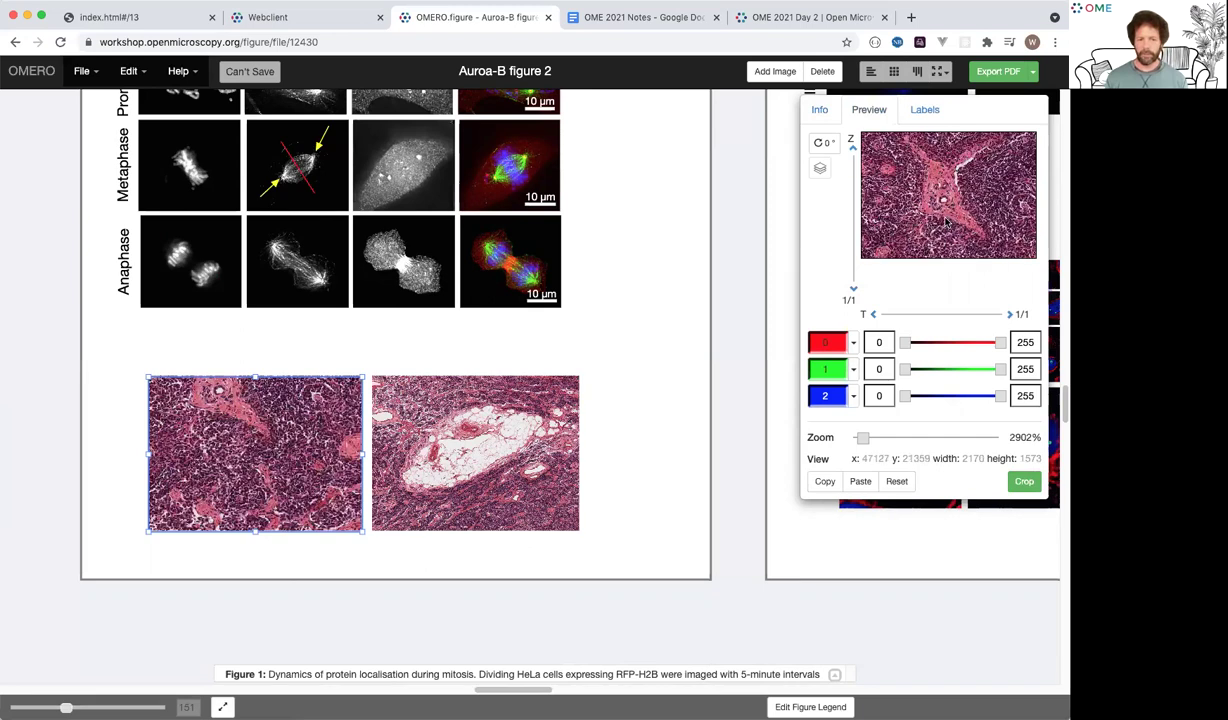
# - Zoom the full-view tissue panel in to 7932% and deselect it
pyautogui.click(884, 437)
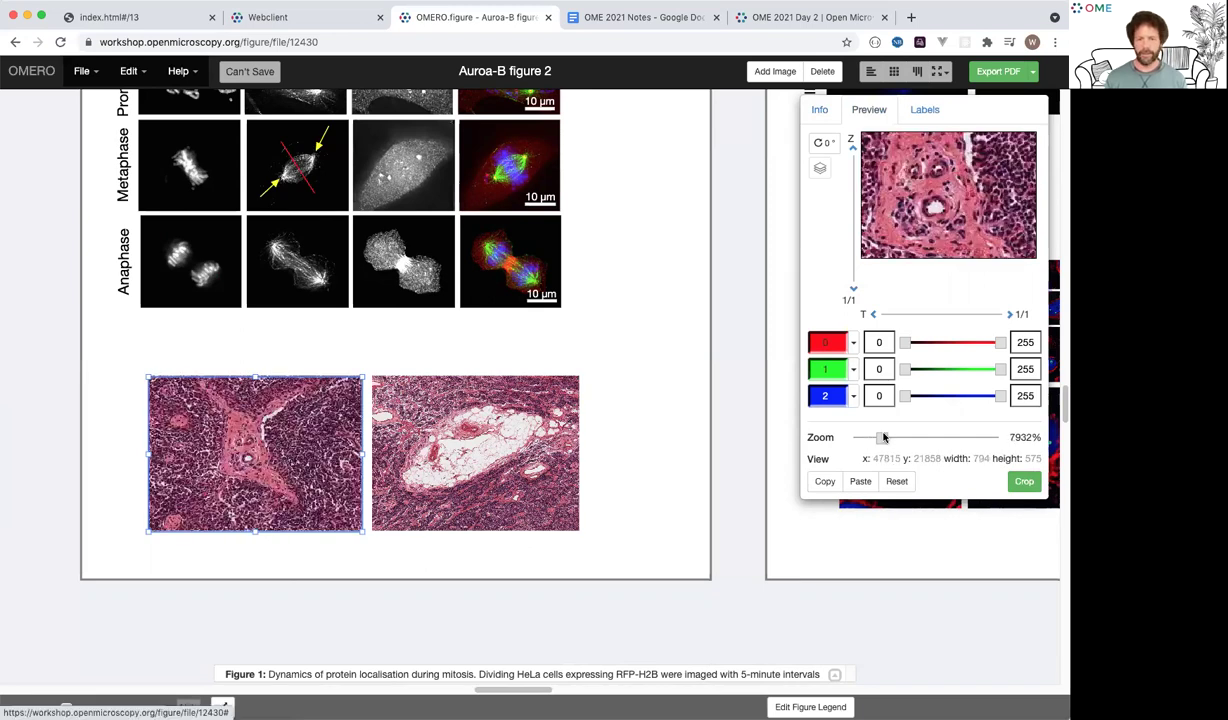
pyautogui.click(634, 301)
pyautogui.scroll(6, 634, 302)
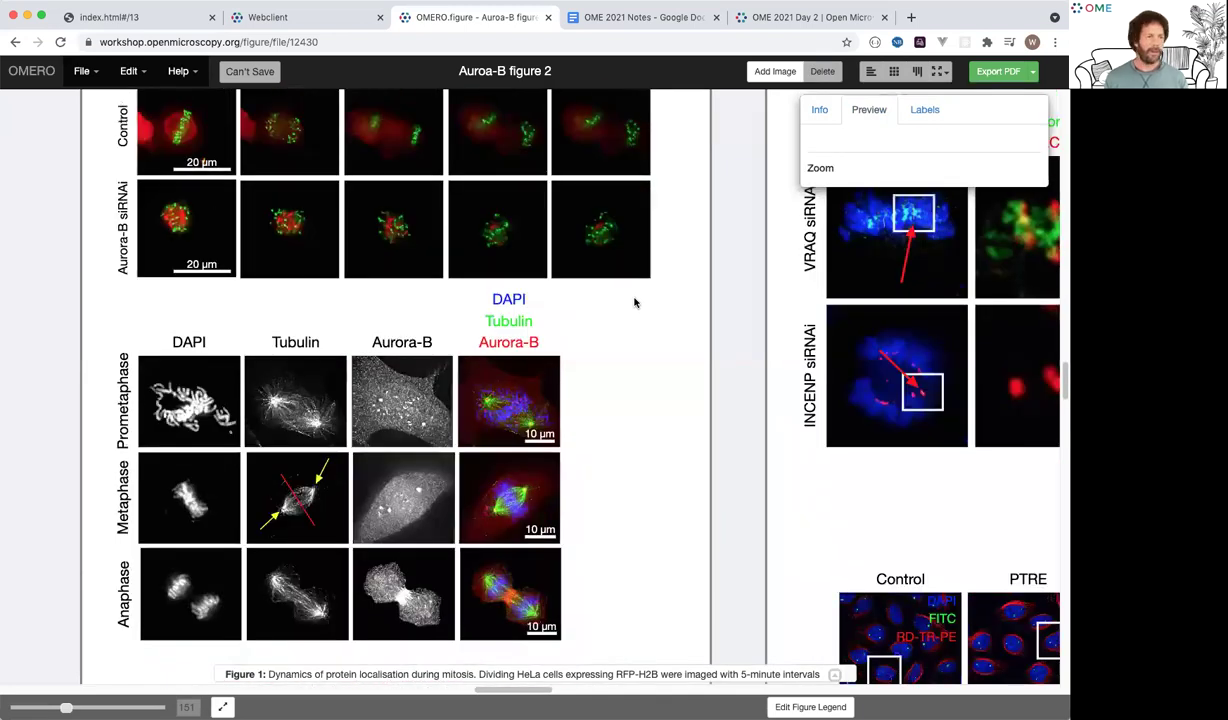
pyautogui.scroll(3, 634, 301)
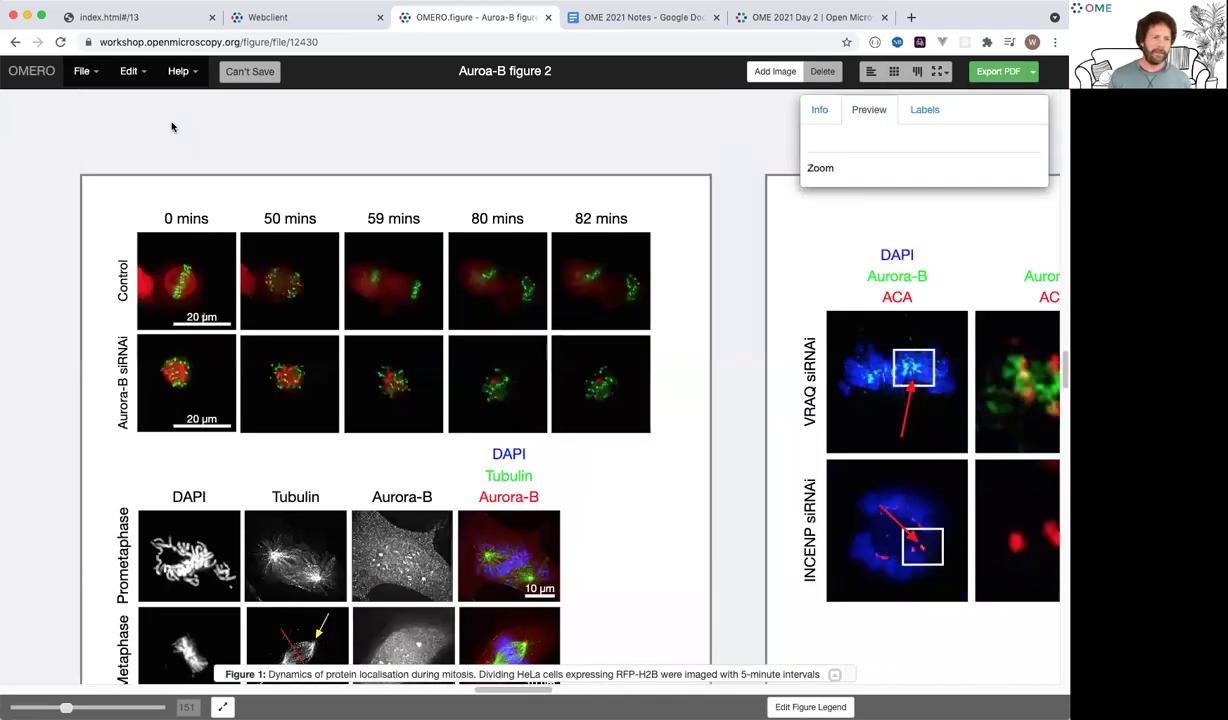
# - Open the OME2021-demo figure from the figures of all owners, discarding the changes to the current figure
pyautogui.click(81, 72)
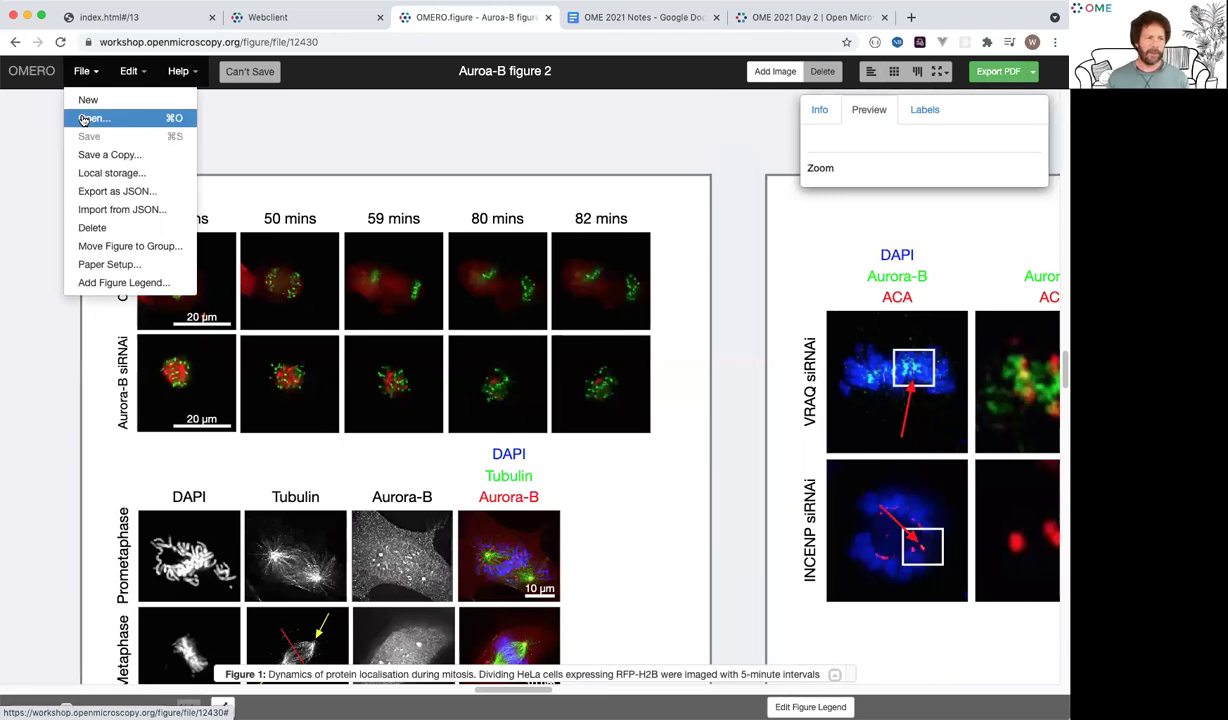
pyautogui.click(86, 118)
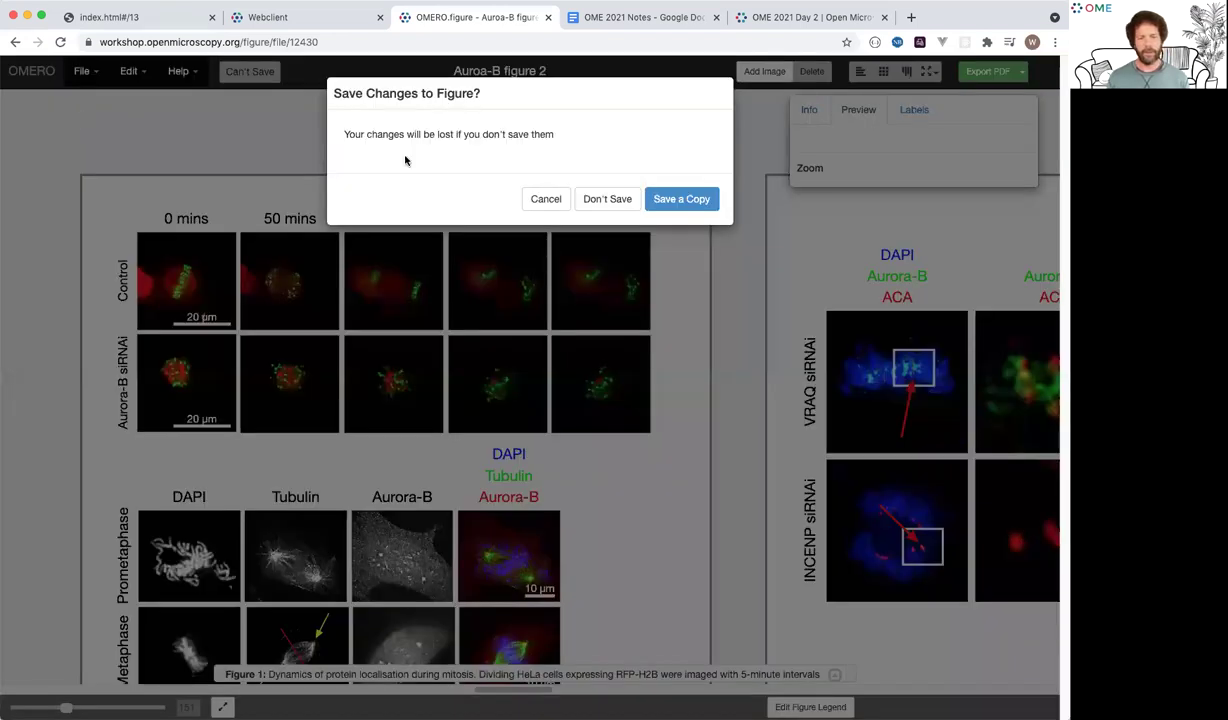
pyautogui.click(610, 199)
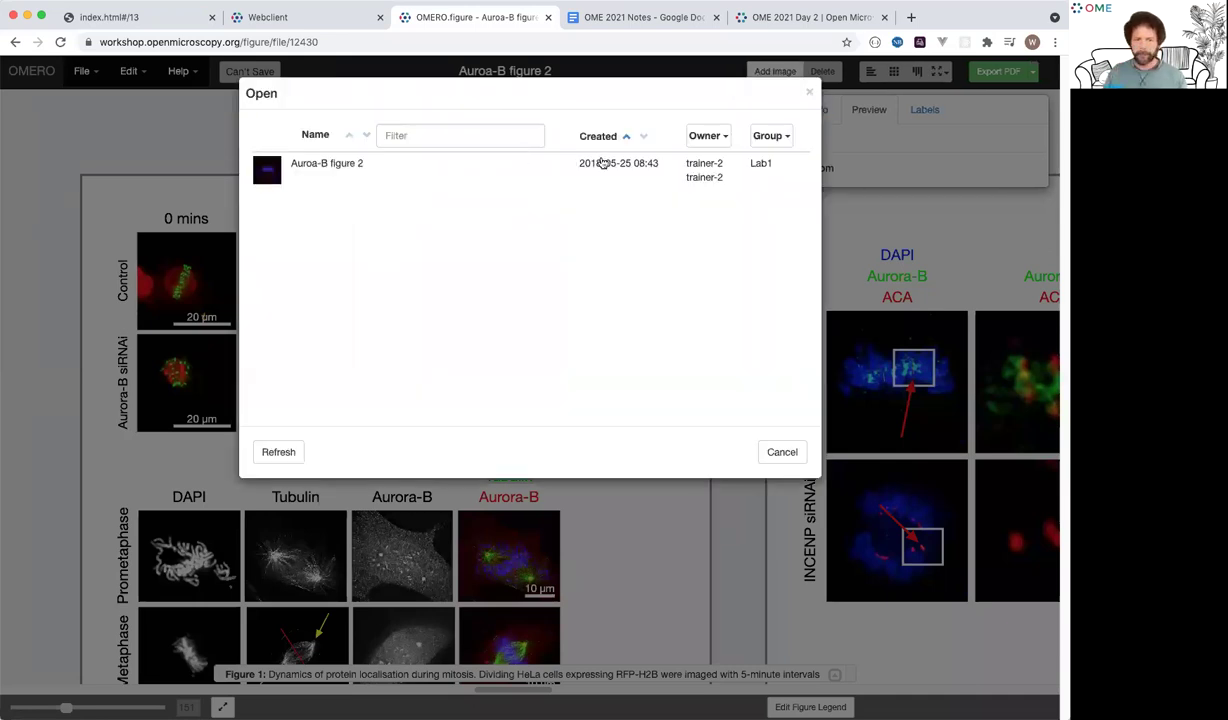
pyautogui.click(669, 137)
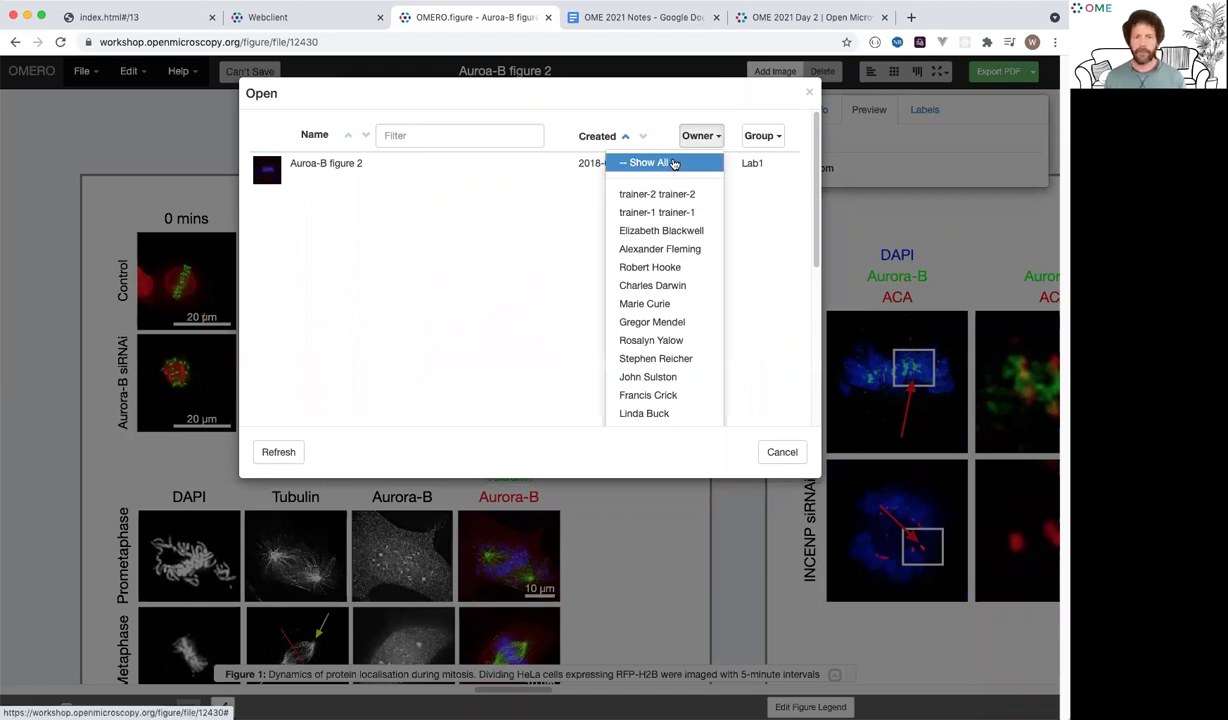
pyautogui.click(664, 163)
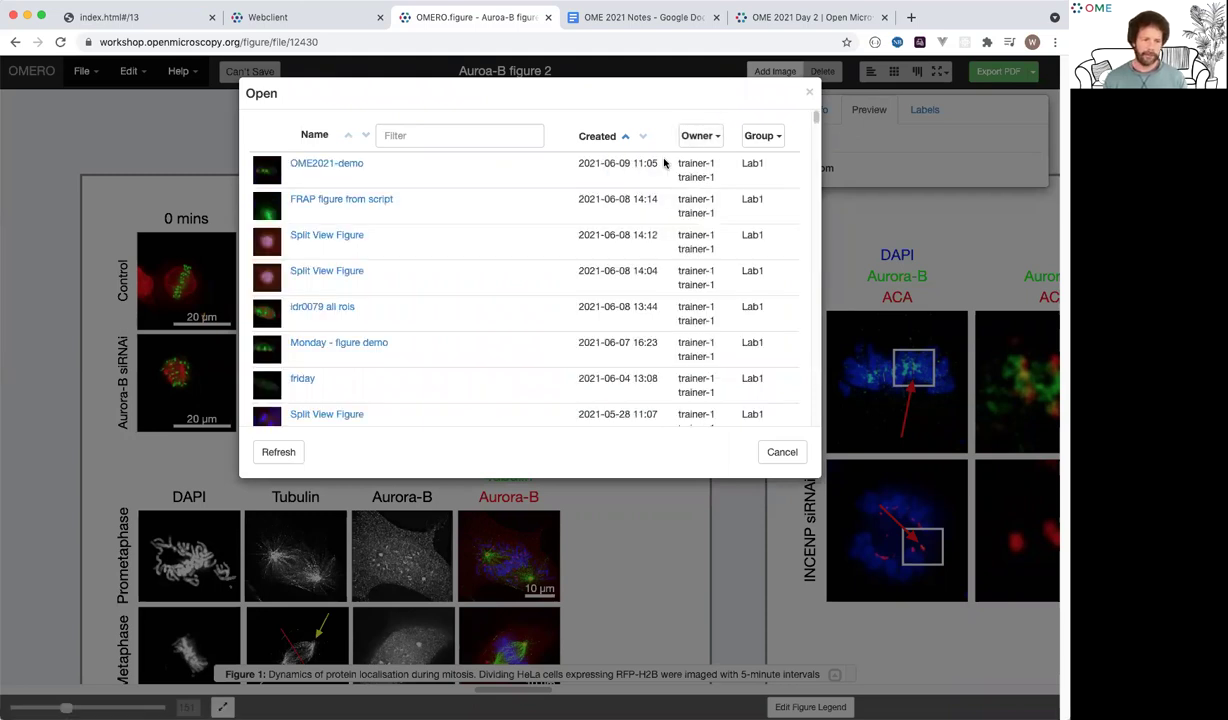
pyautogui.click(320, 165)
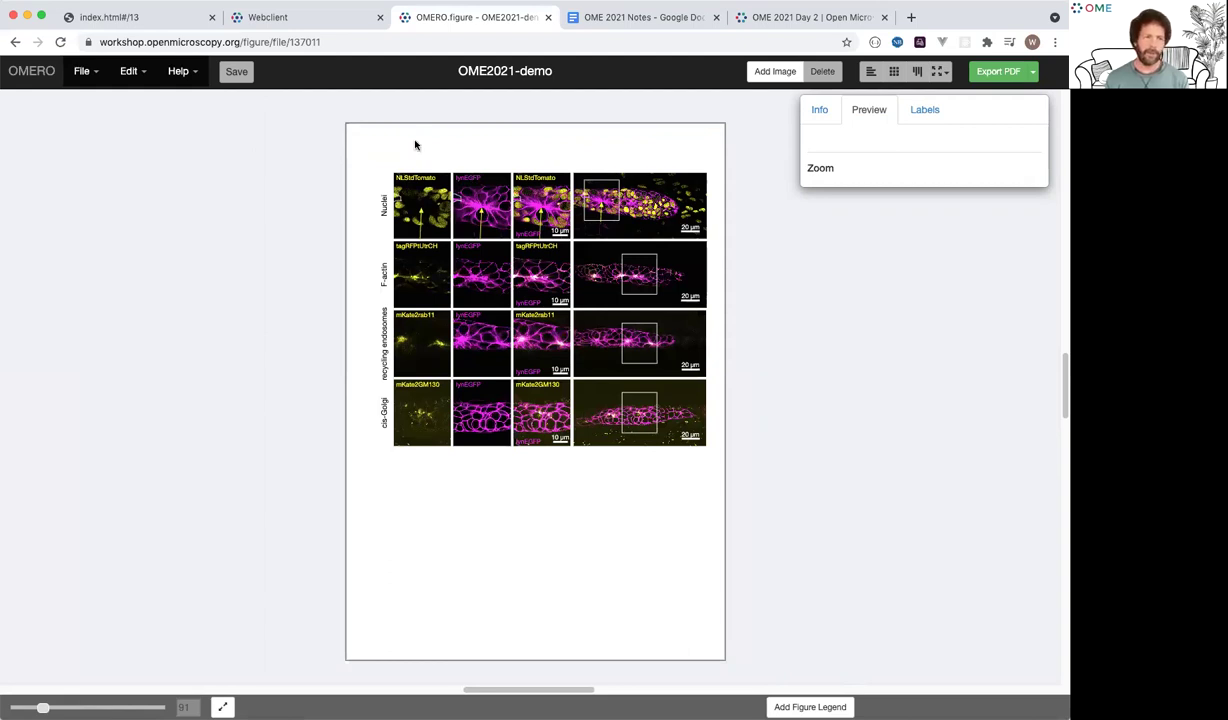
# - Switch to the OMERO webclient, remove the rating 5 filter and change the centre view from Parade to Thumbnails
pyautogui.click(280, 18)
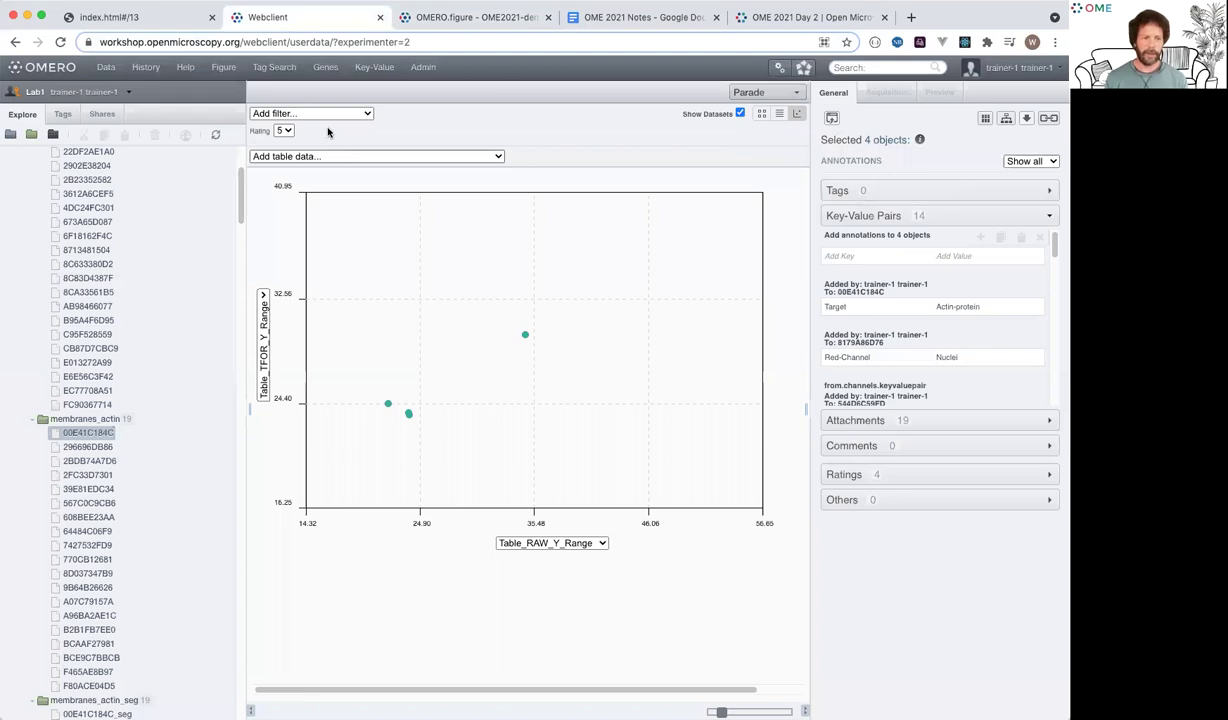
pyautogui.click(328, 132)
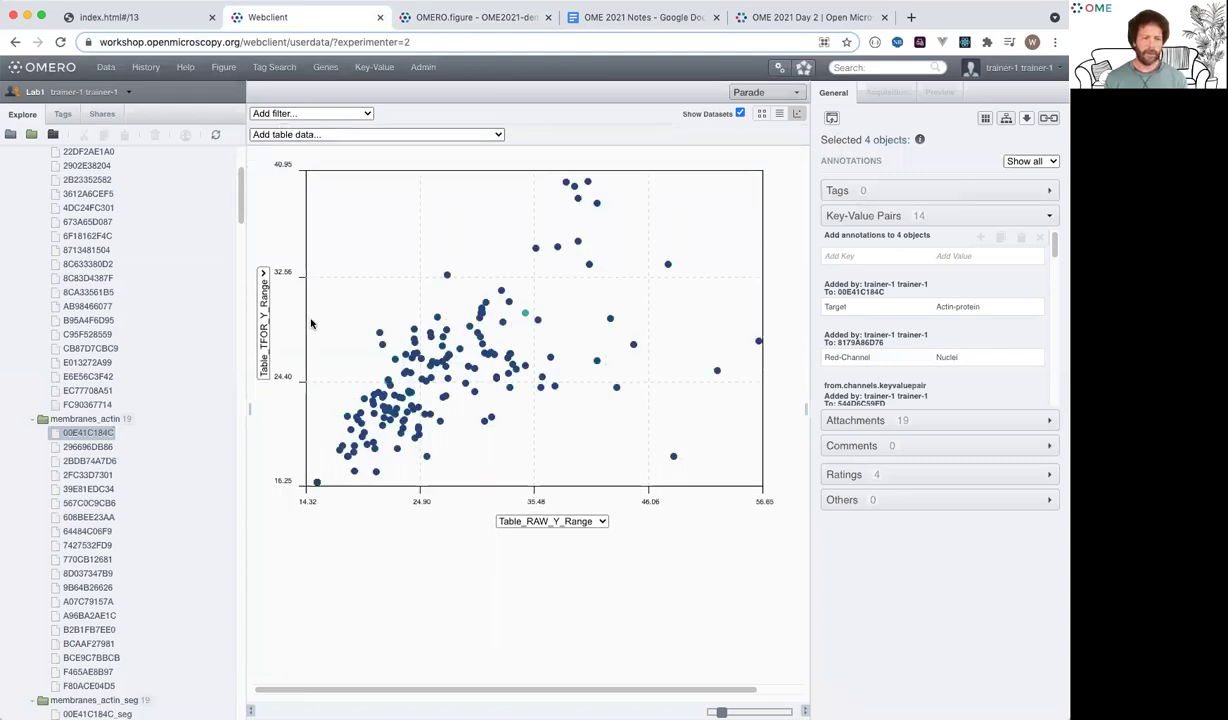
pyautogui.scroll(1, 155, 299)
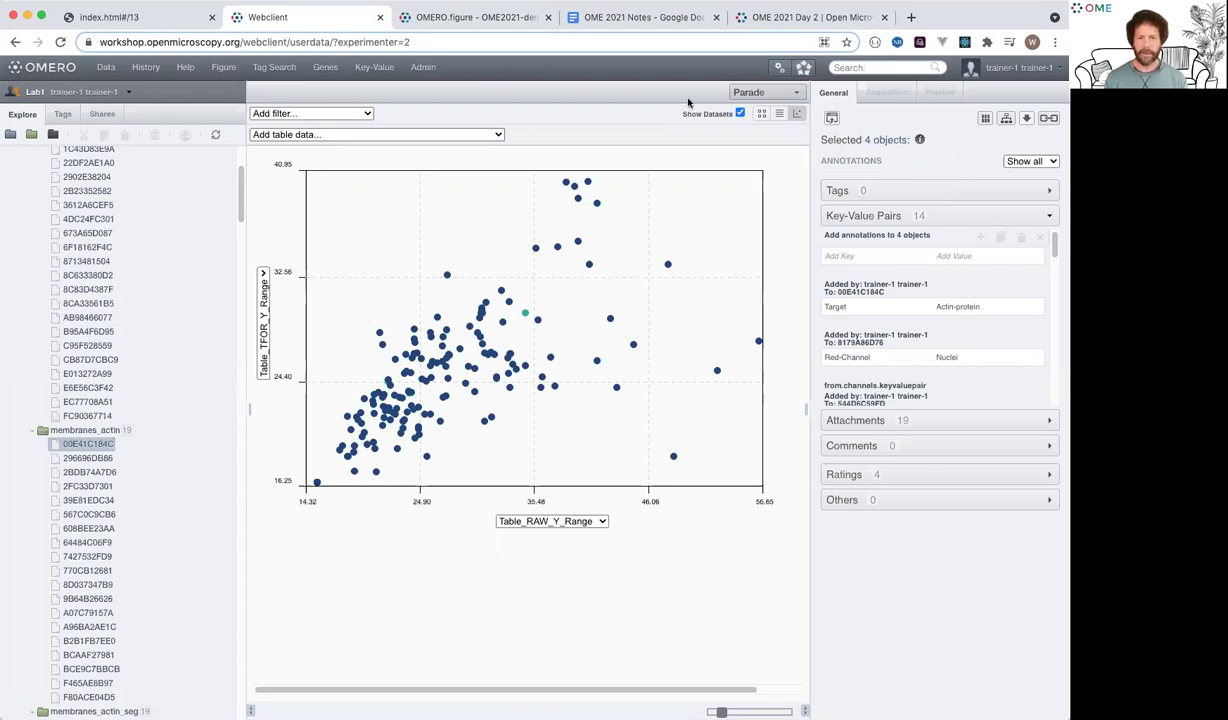
pyautogui.click(799, 95)
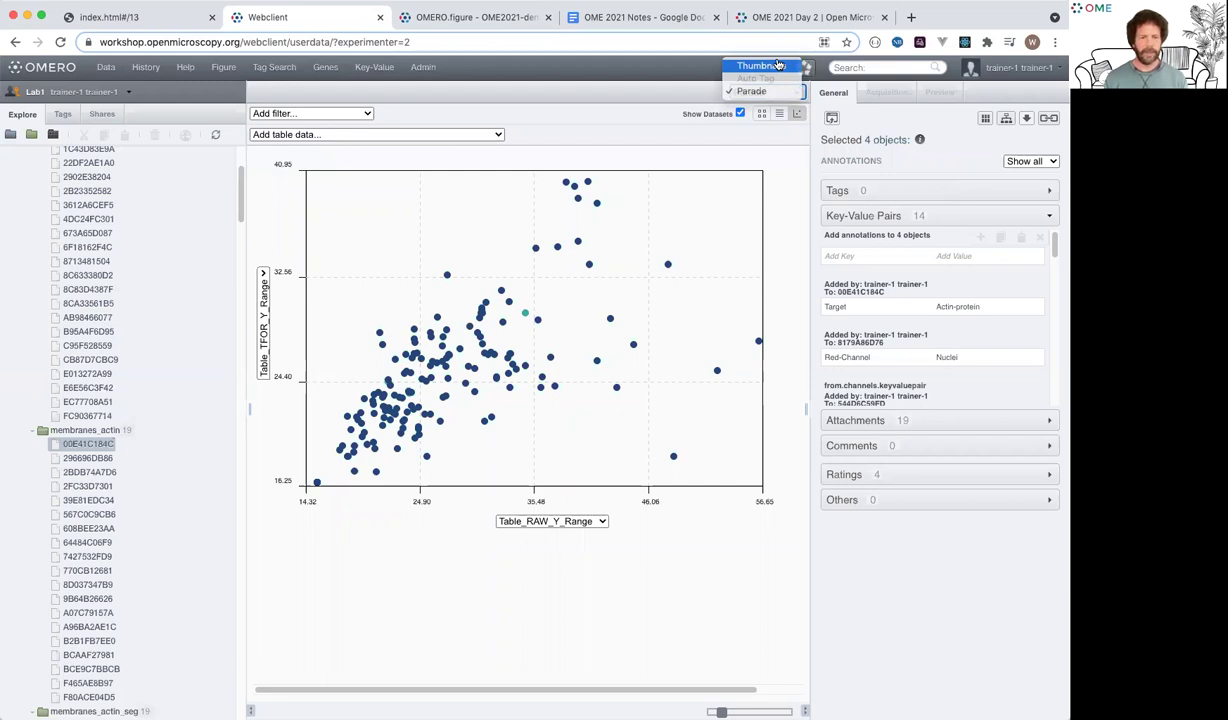
pyautogui.click(779, 65)
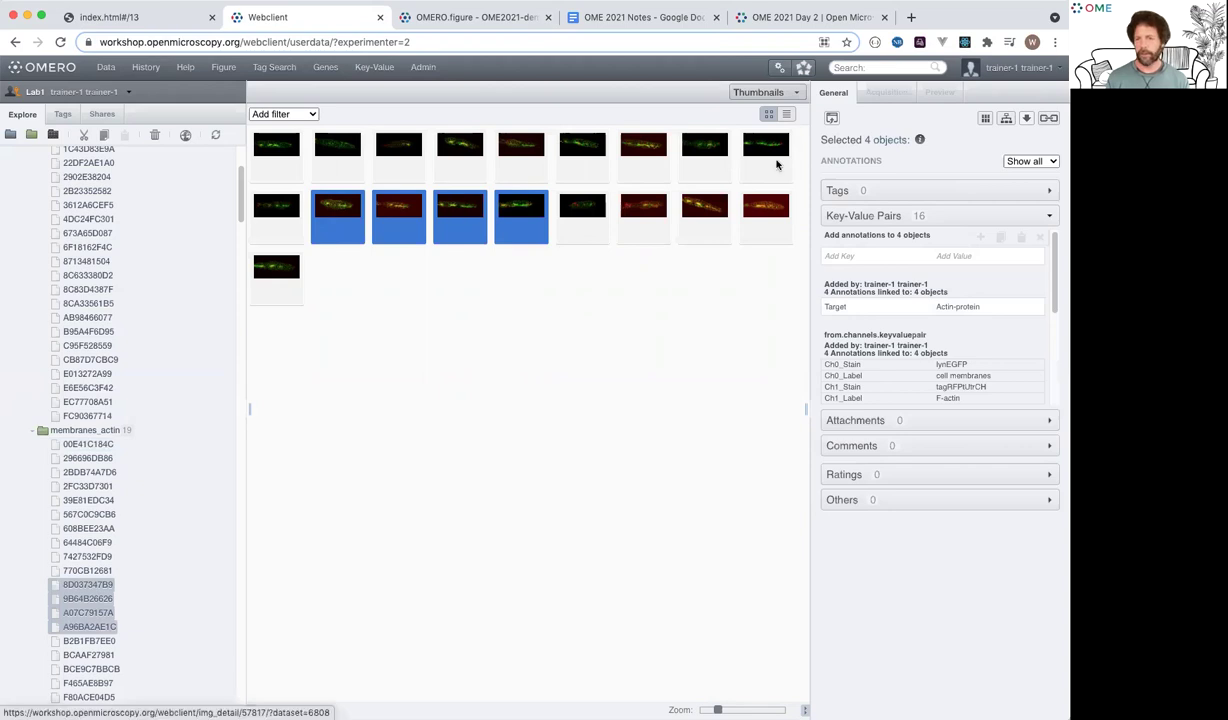
# - Add the four selected membranes_actin images to the OME2021-demo figure through their webclient link, and delete the added panels again
pyautogui.click(1050, 121)
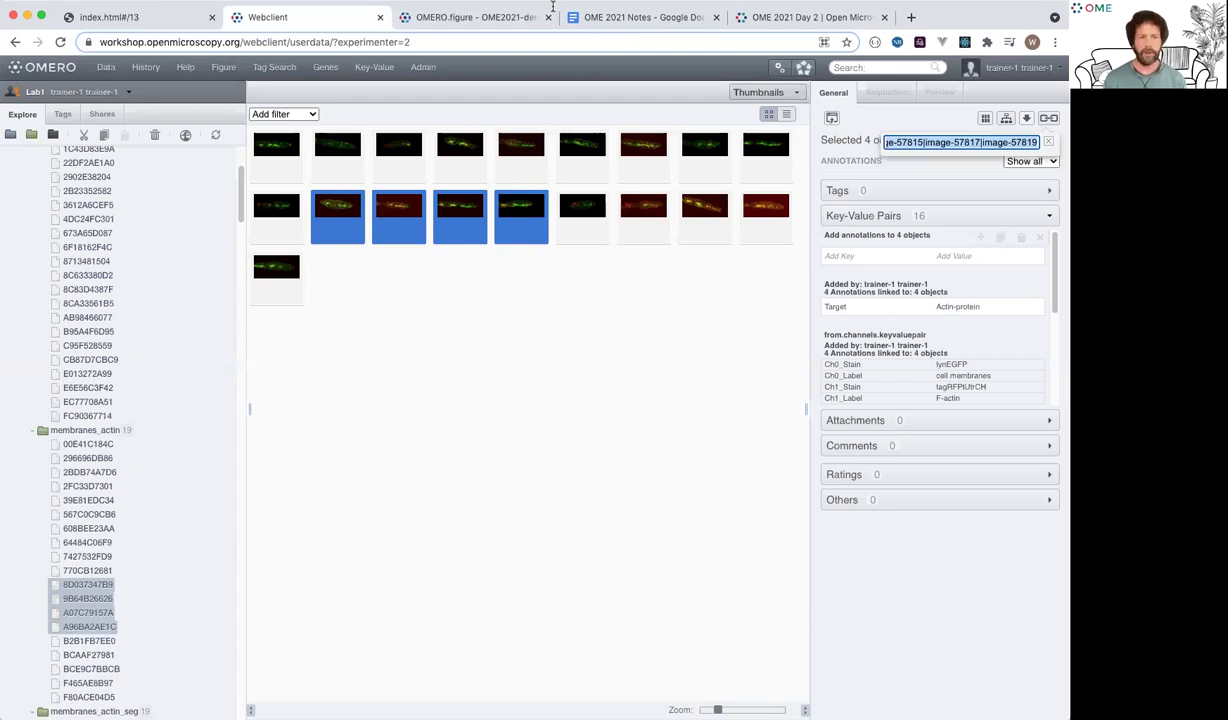
pyautogui.click(466, 19)
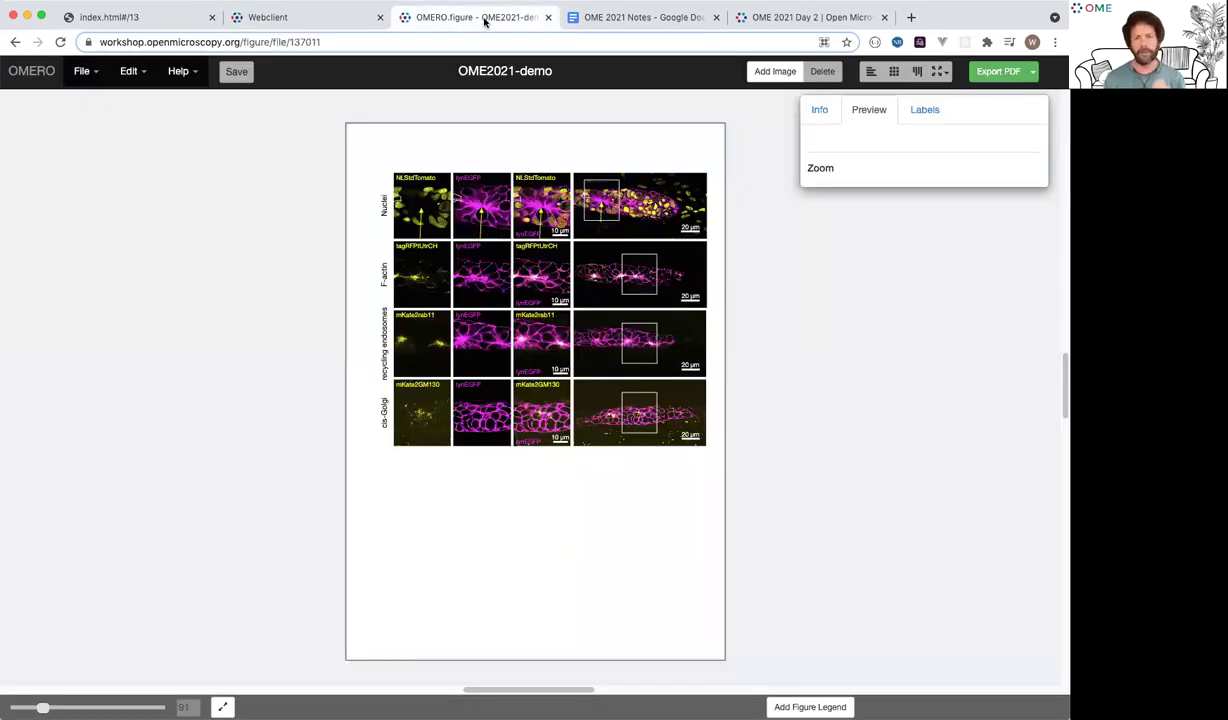
pyautogui.click(773, 72)
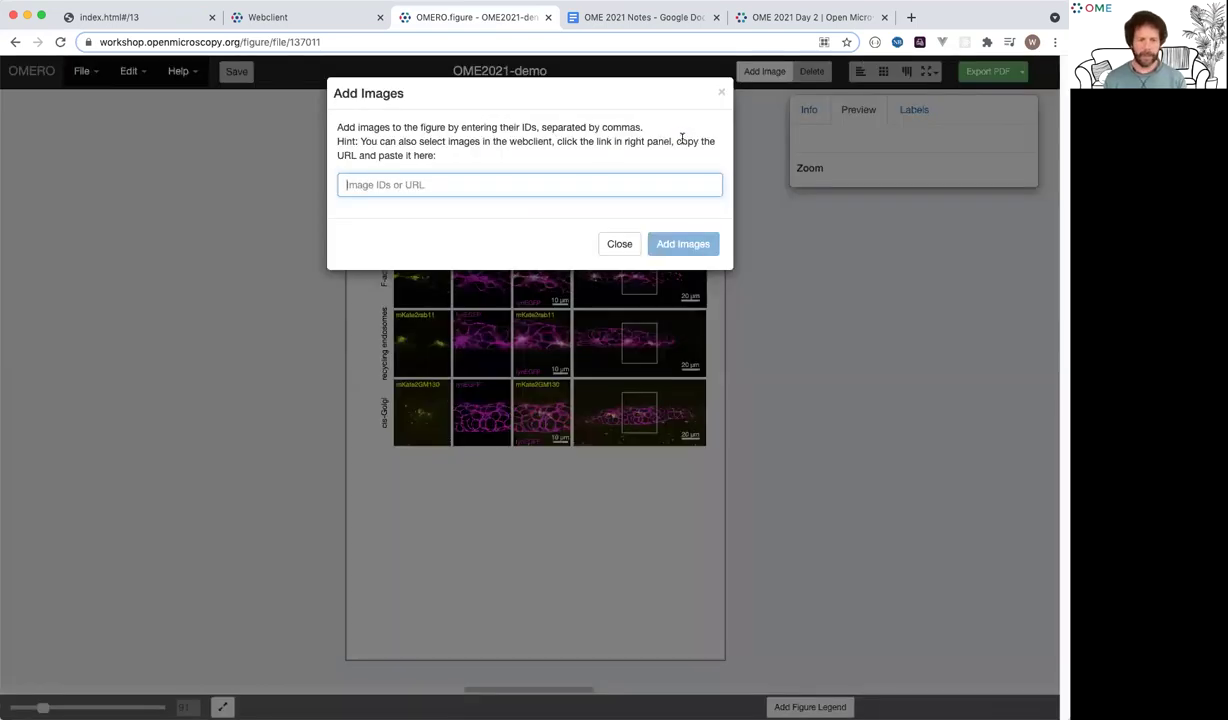
pyautogui.write('https://workshop.openmicroscopy.org/webclient/?show=image-57813|image-57815|image-57817|image-57819')
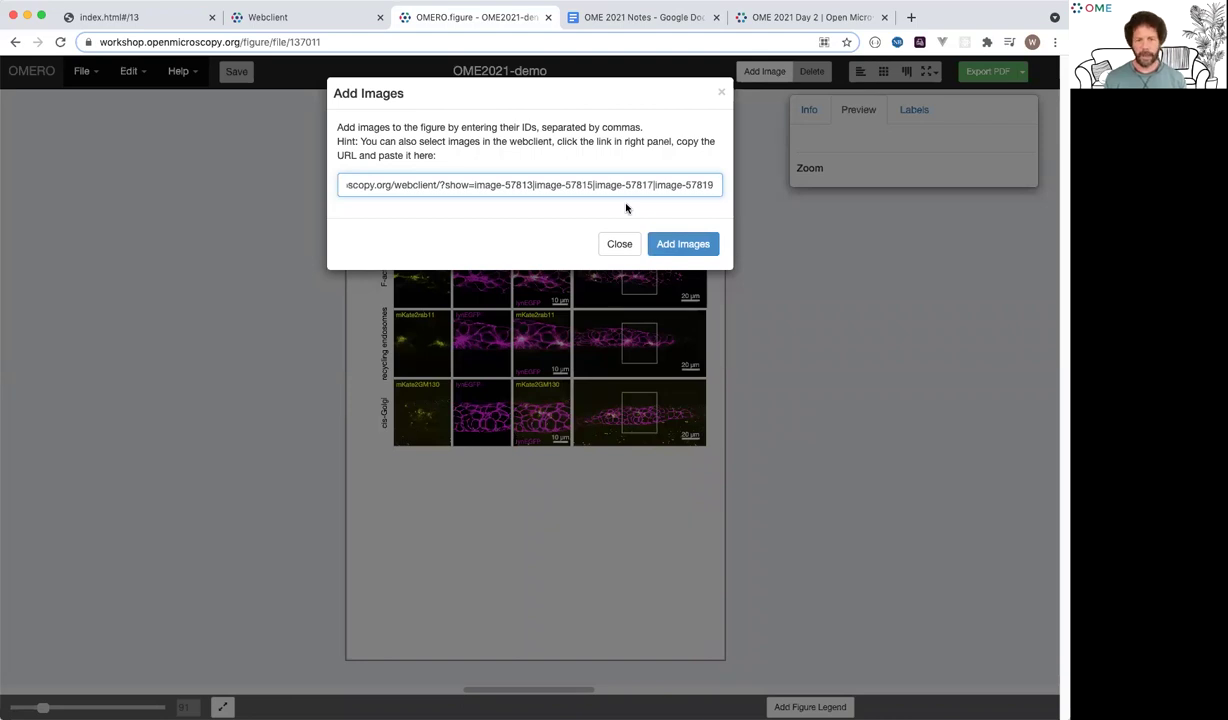
pyautogui.click(682, 246)
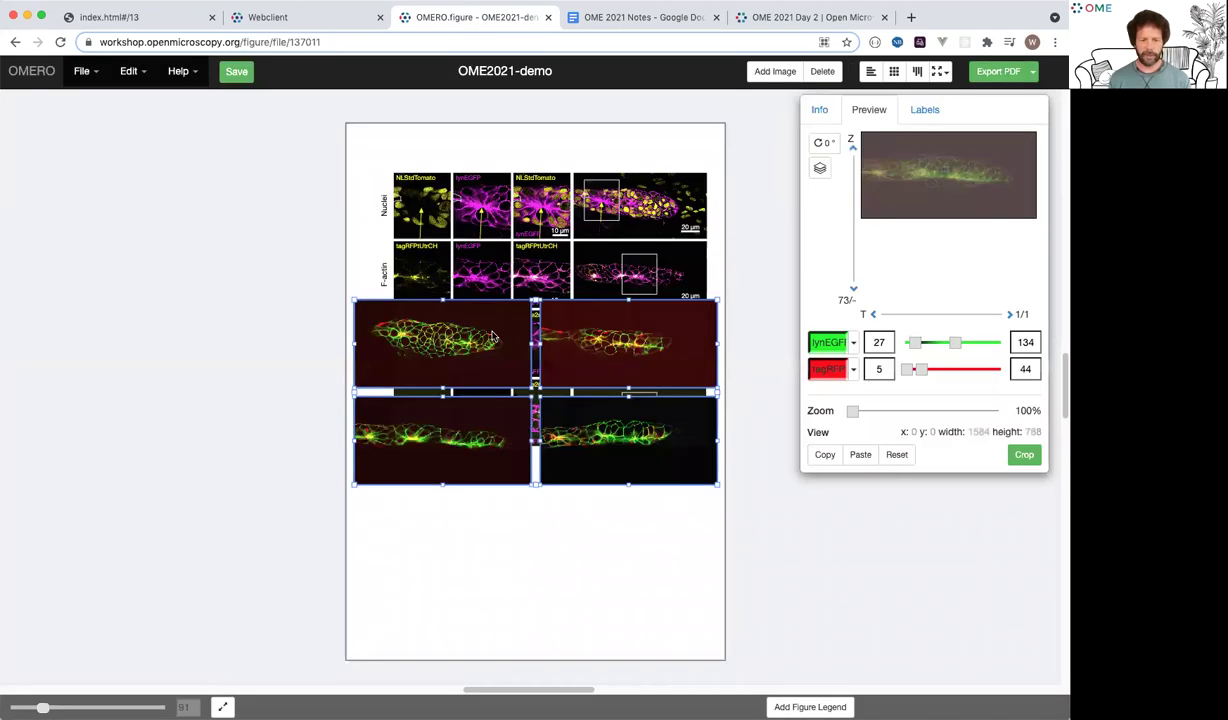
pyautogui.moveTo(491, 337); pyautogui.dragTo(497, 459)
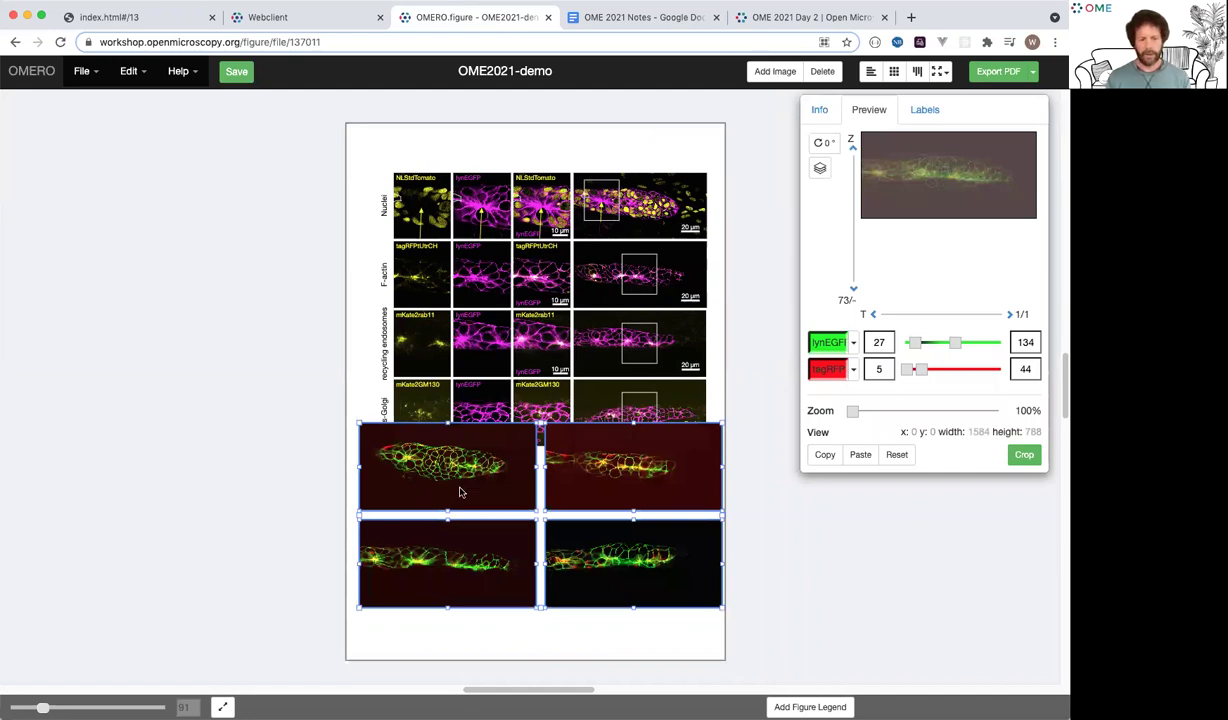
pyautogui.press('Delete')
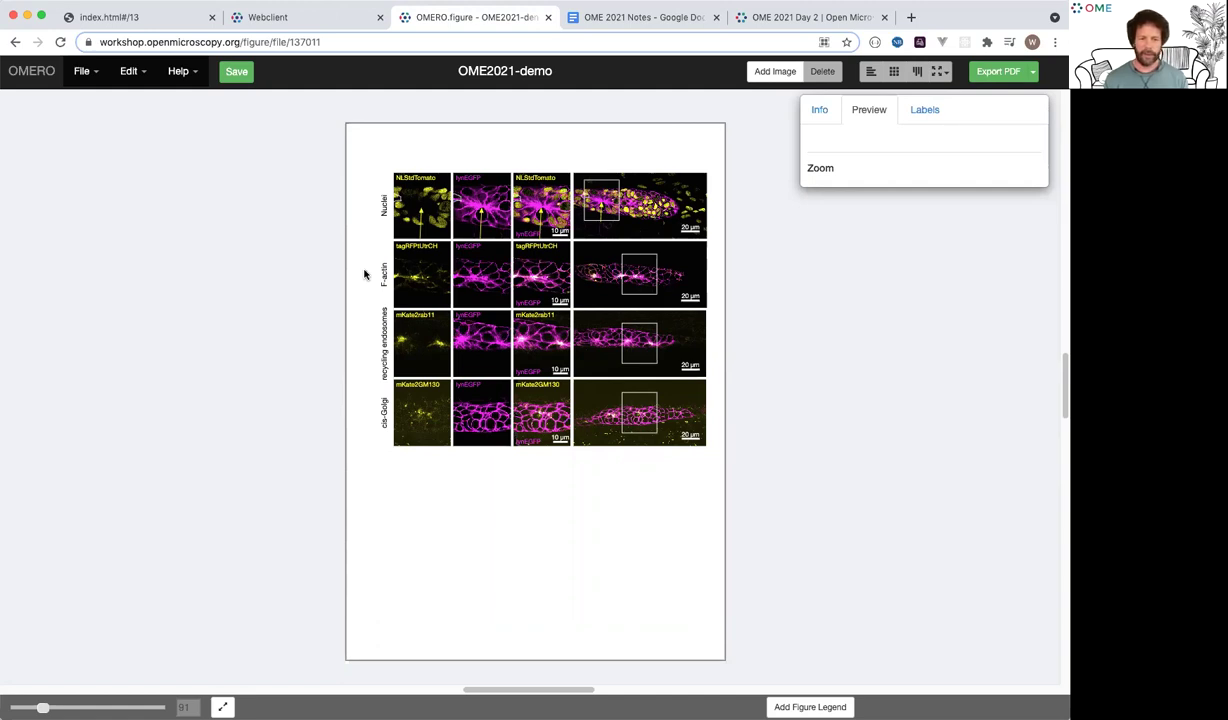
# - Select the four F-actin row panels and copy the image ID of 2FC33D7301 from the membranes_actin dataset in the webclient
pyautogui.moveTo(364, 274); pyautogui.dragTo(435, 280)
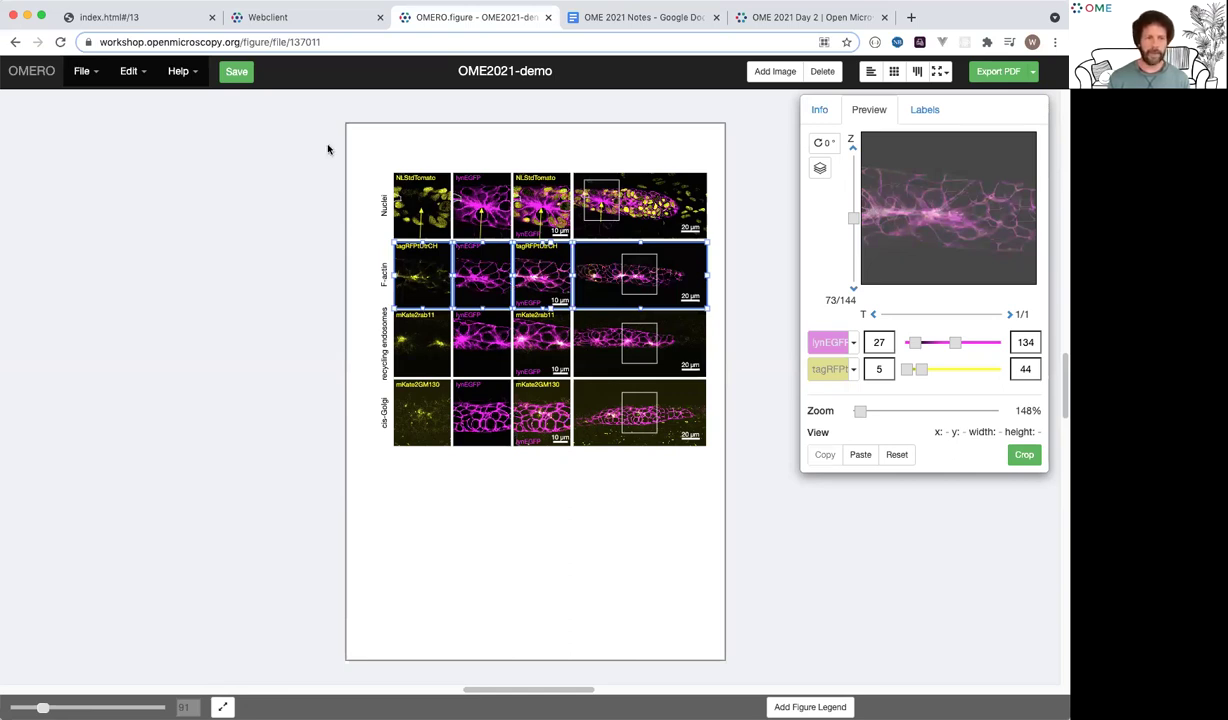
pyautogui.click(298, 19)
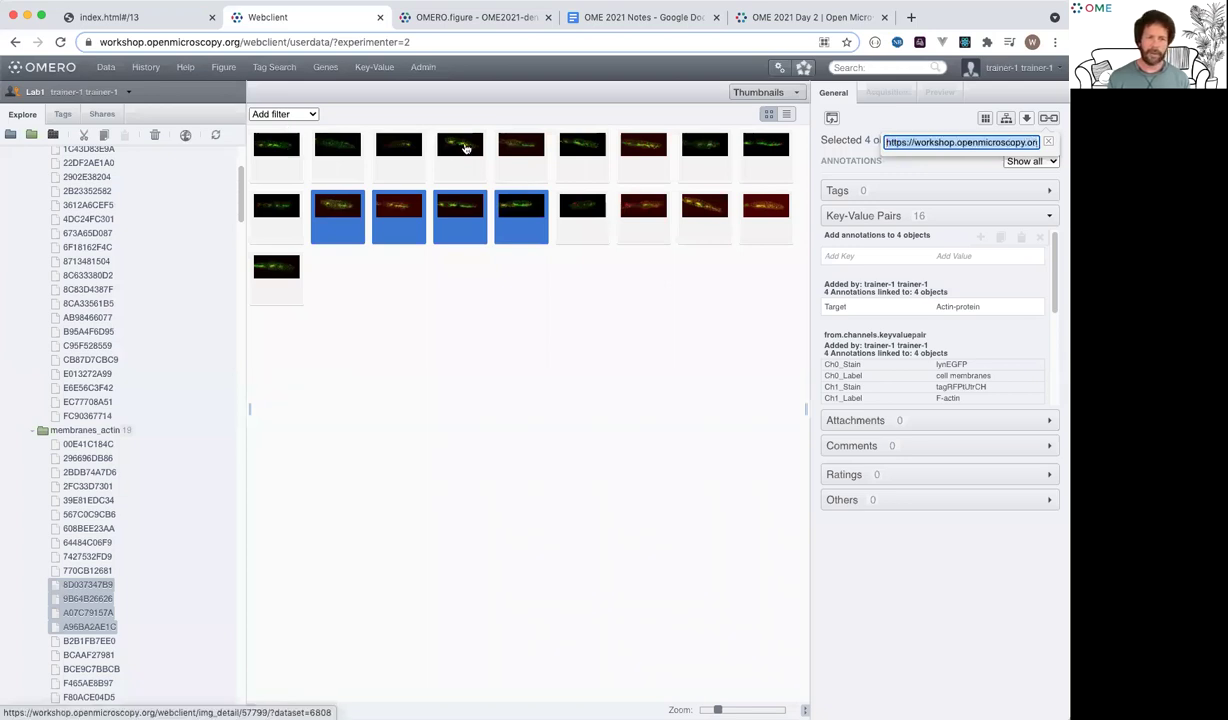
pyautogui.click(462, 148)
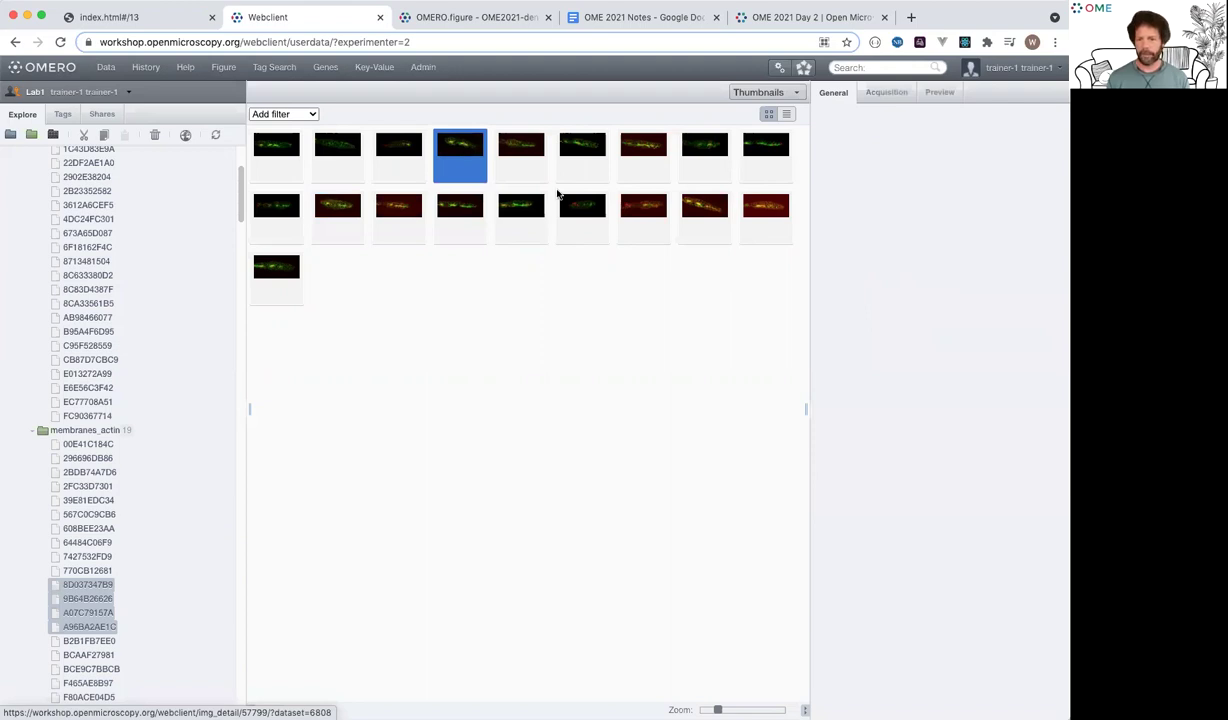
pyautogui.doubleClick(873, 168)
pyautogui.press('super+c')
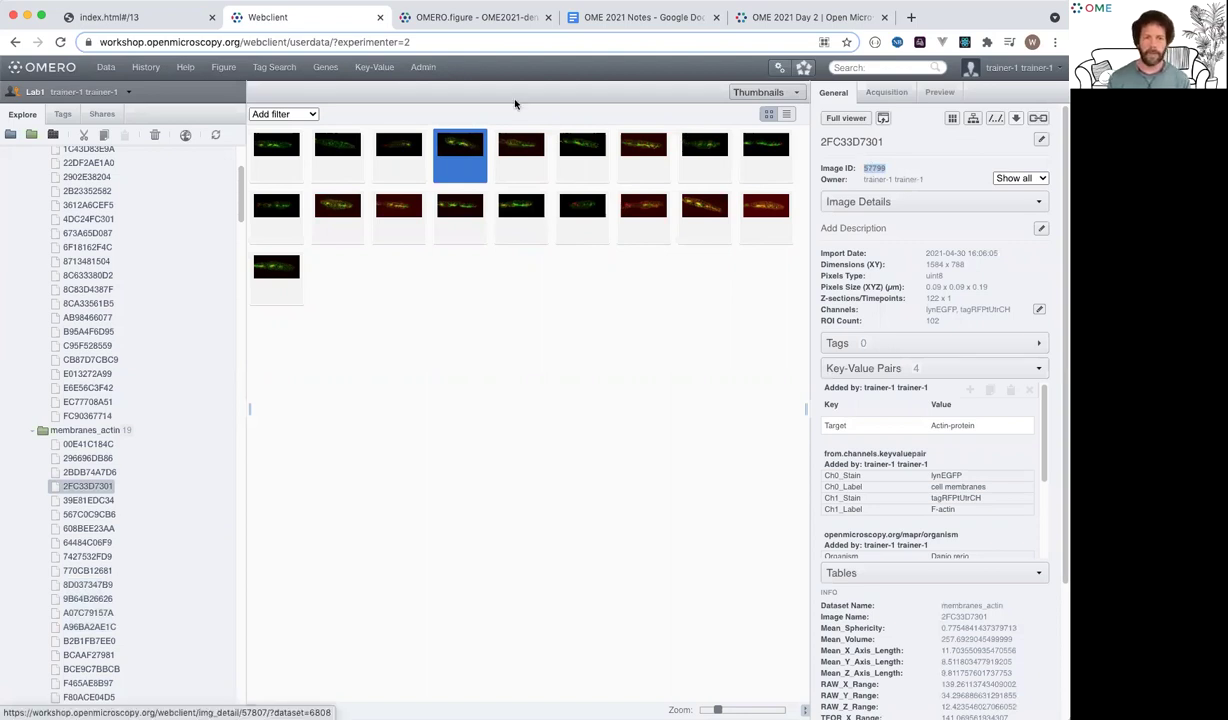
# - Replace the image in the four selected F-actin panels of OME2021-demo with image ID 57799 after previewing the match
pyautogui.click(472, 20)
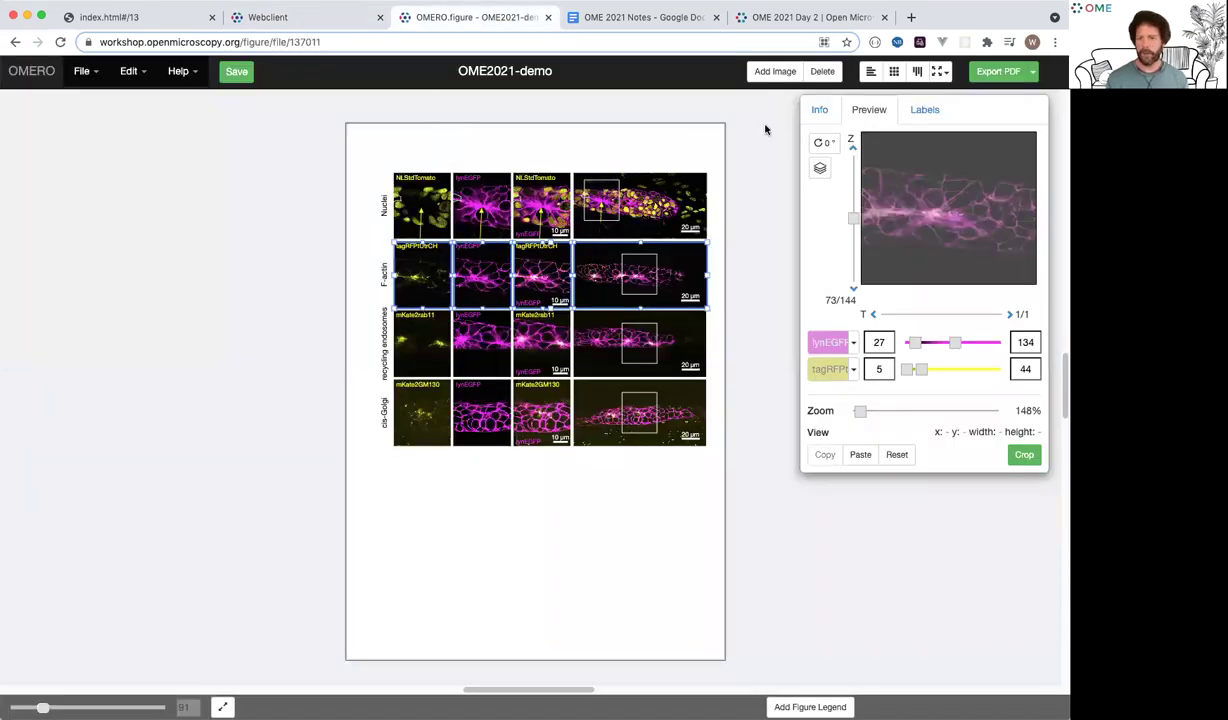
pyautogui.click(820, 110)
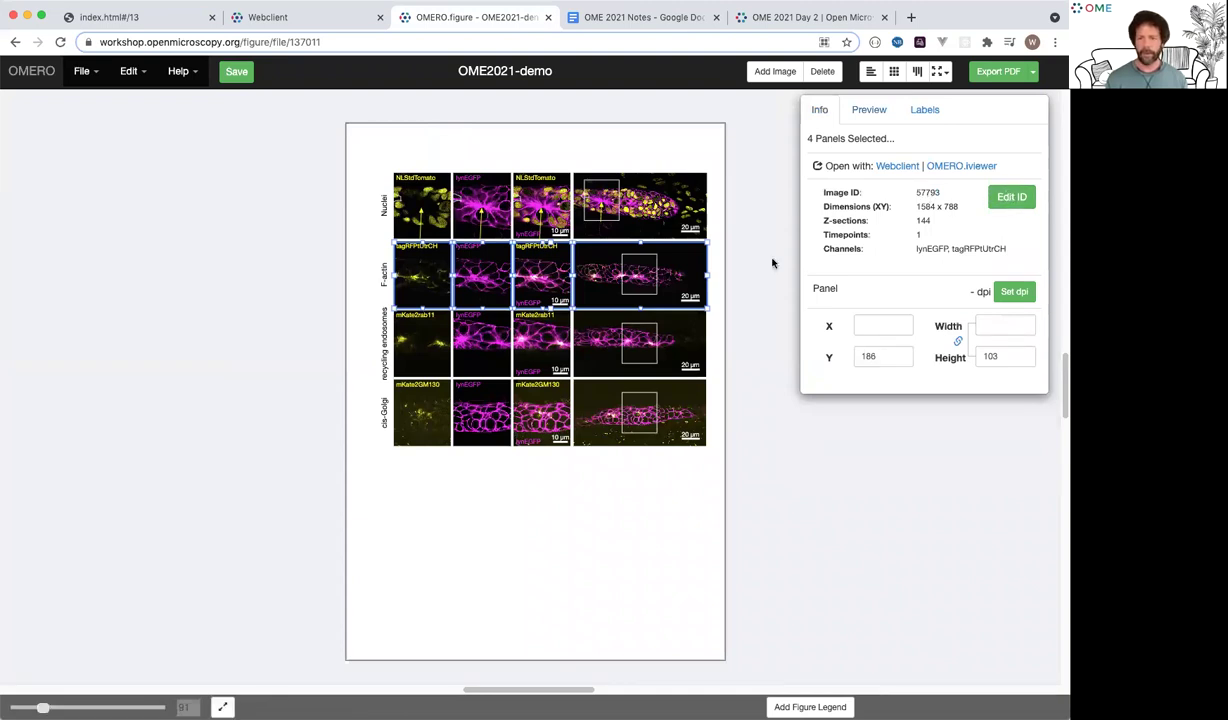
pyautogui.click(1005, 196)
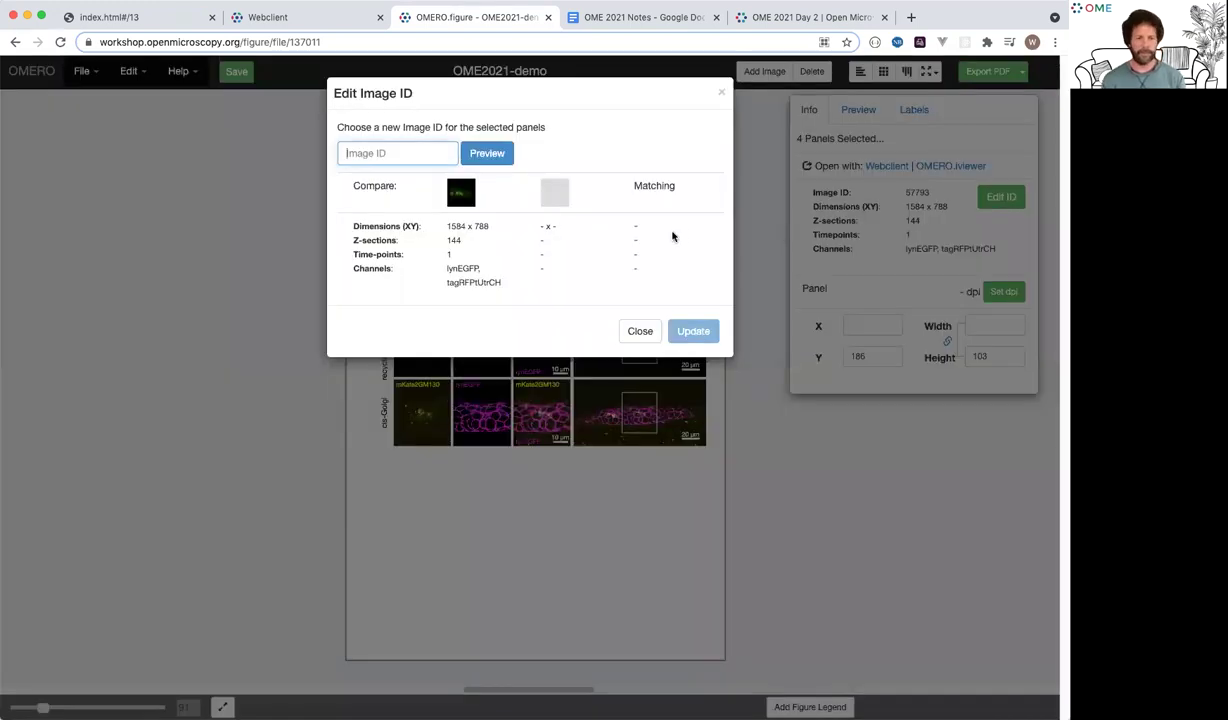
pyautogui.press('super+v')
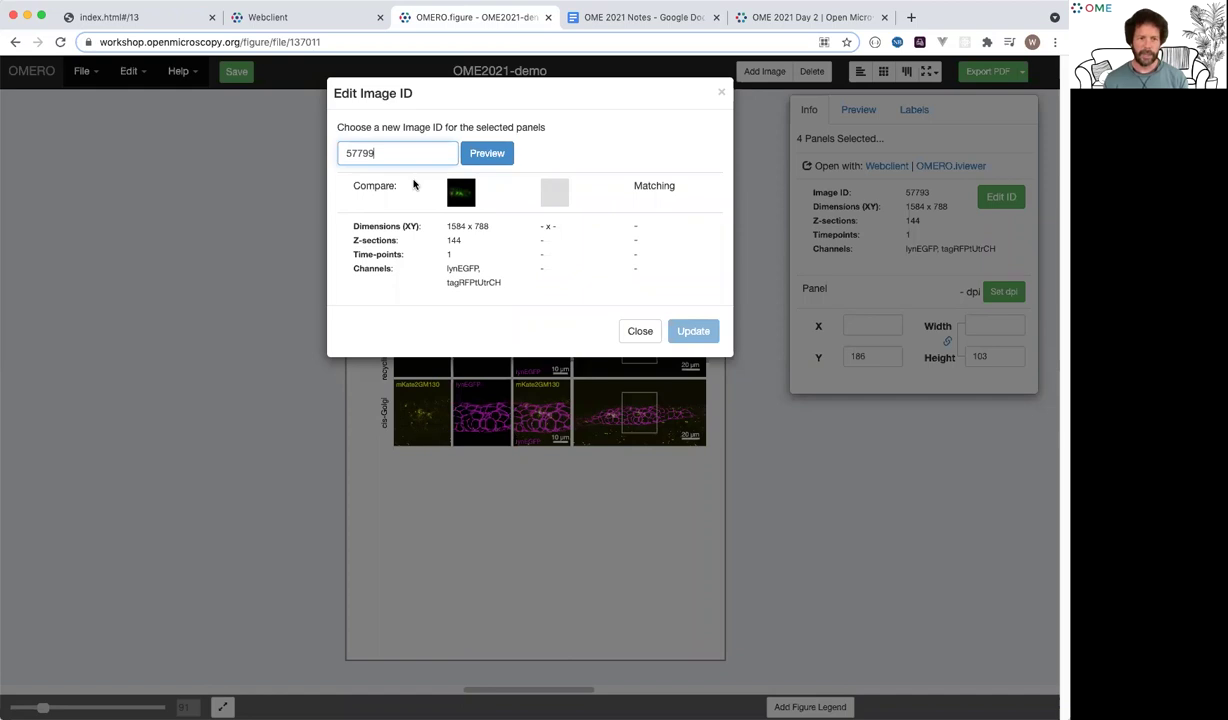
pyautogui.click(486, 156)
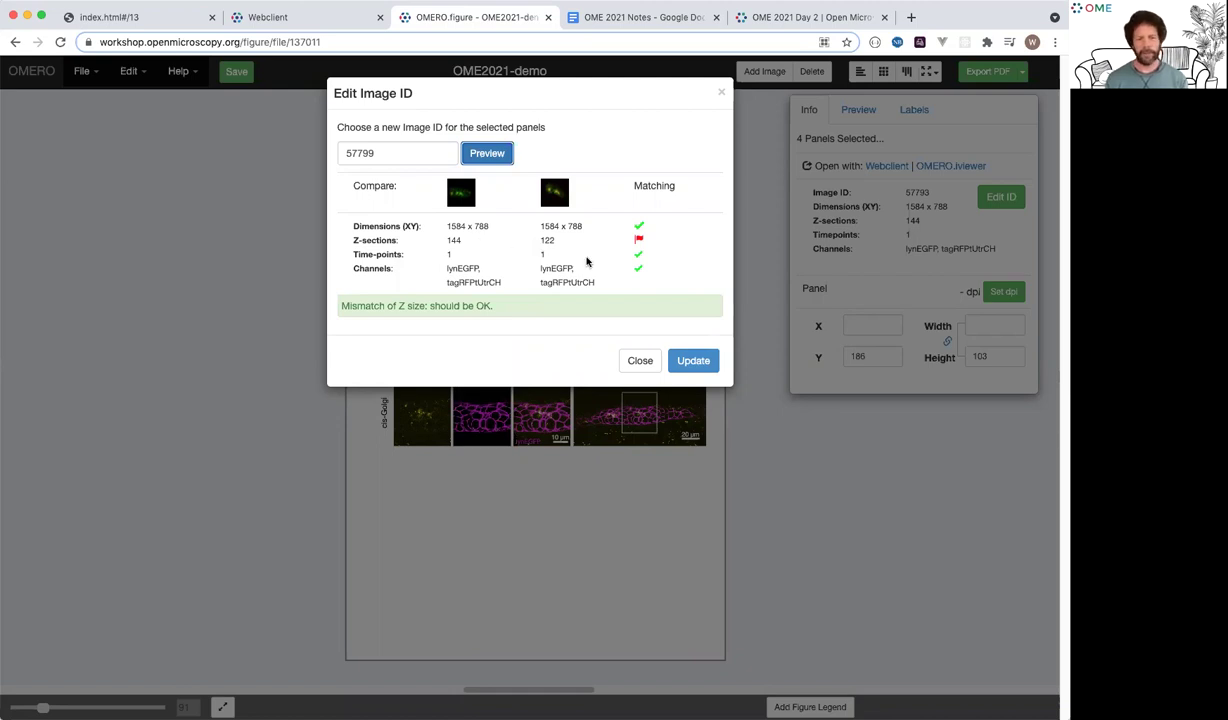
pyautogui.click(693, 361)
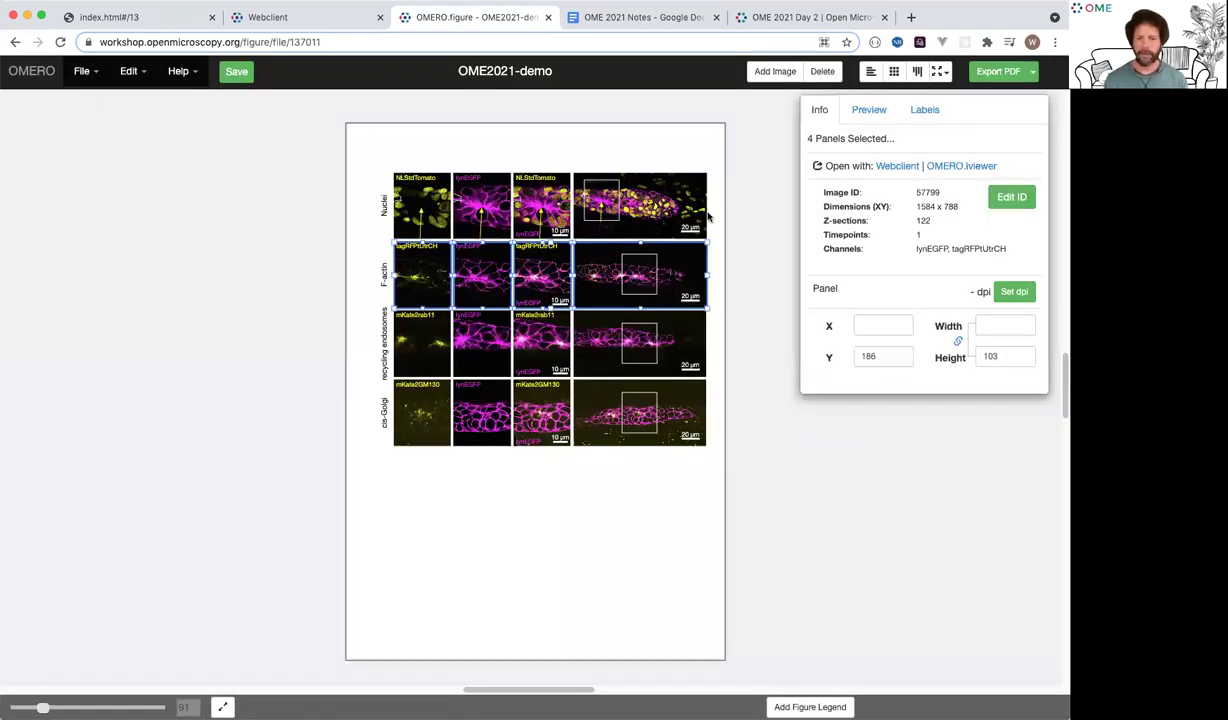
# - Move the four F-actin panels one Z-section up to 62 and deselect them
pyautogui.click(869, 110)
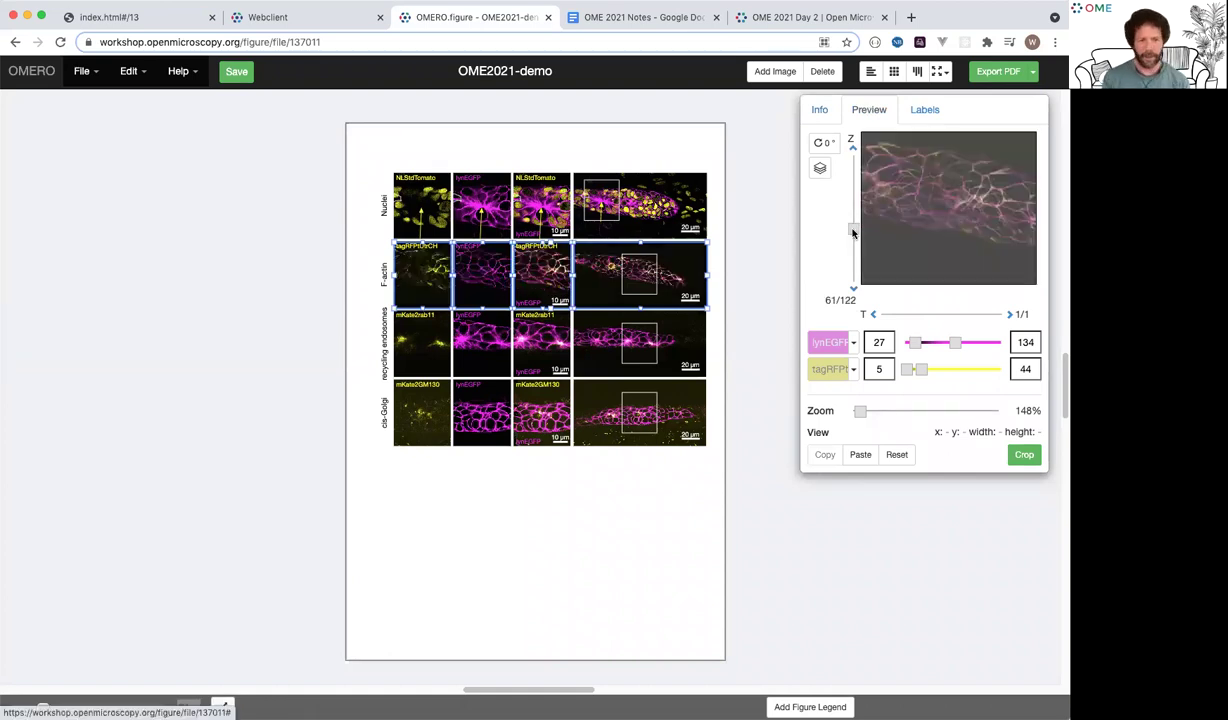
pyautogui.click(853, 148)
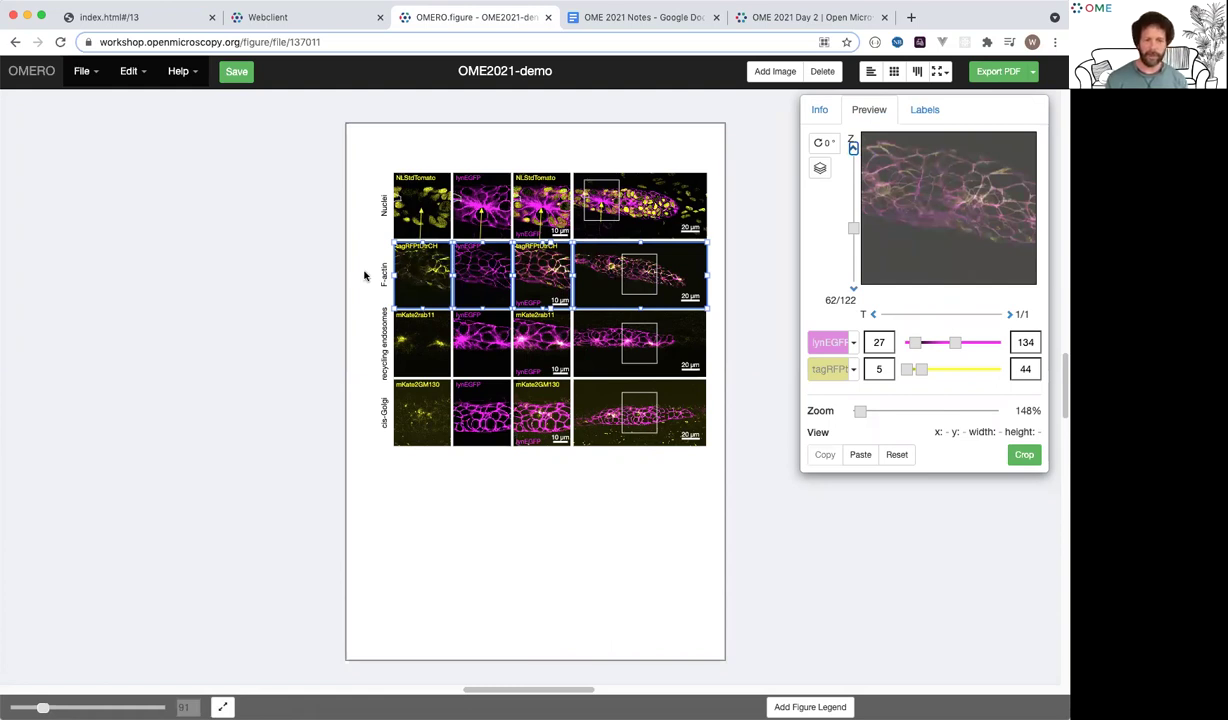
pyautogui.click(349, 268)
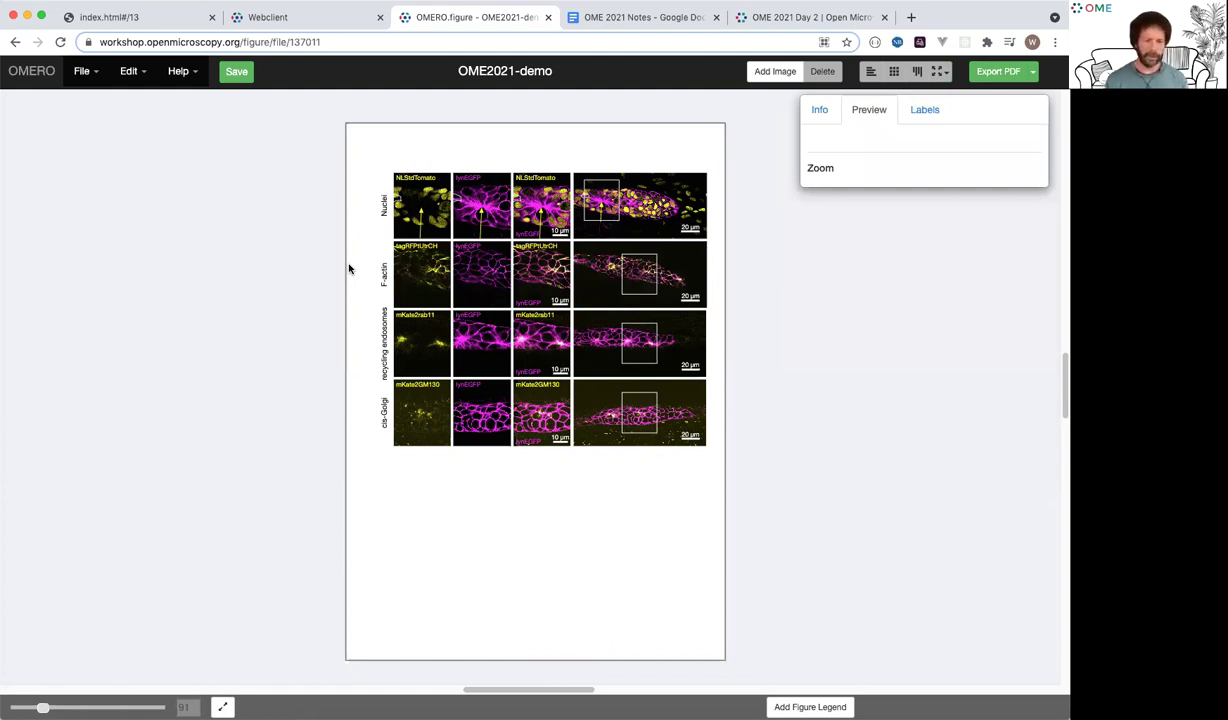
pyautogui.click(60, 706)
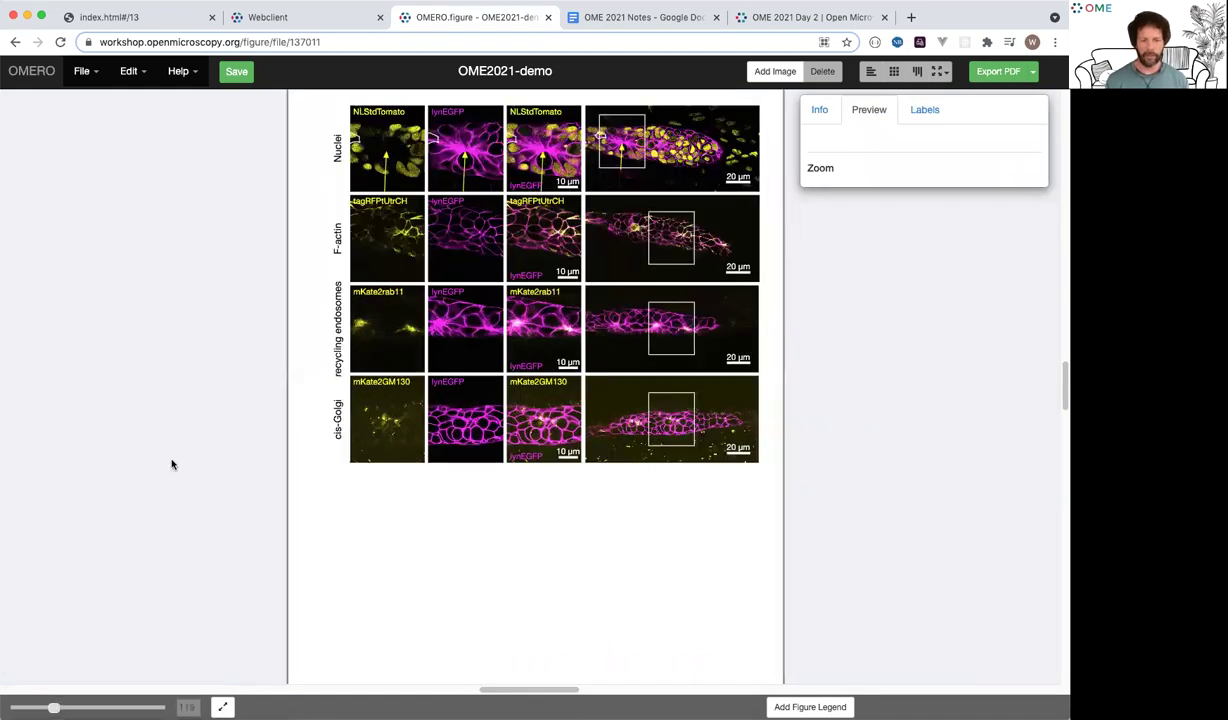
# - Save the OME2021-demo figure, then export it as a PDF and download the file
pyautogui.scroll(2, 172, 464)
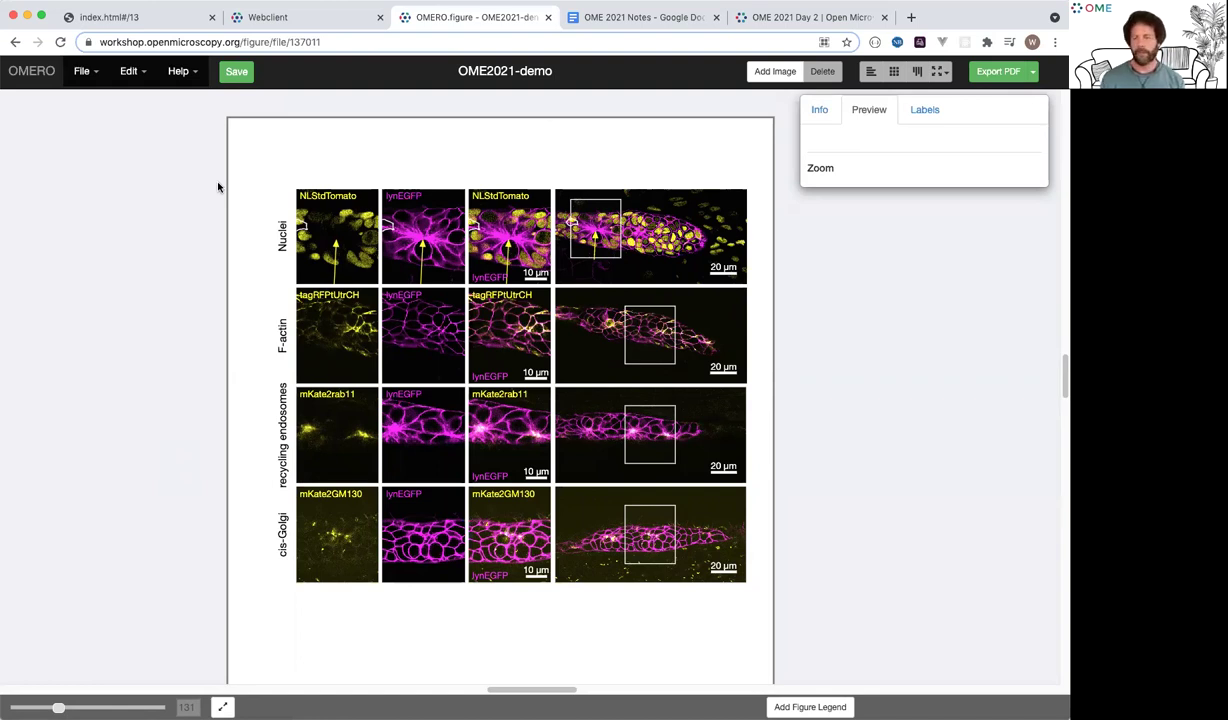
pyautogui.press('super+s')
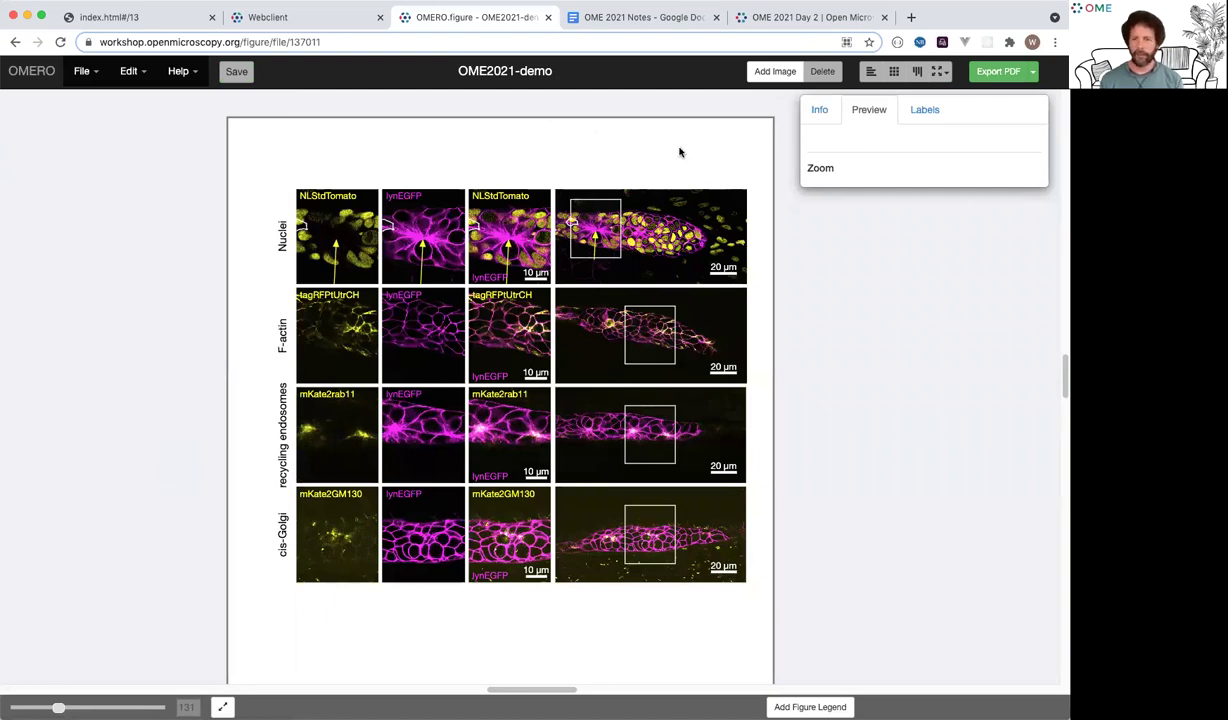
pyautogui.click(1000, 72)
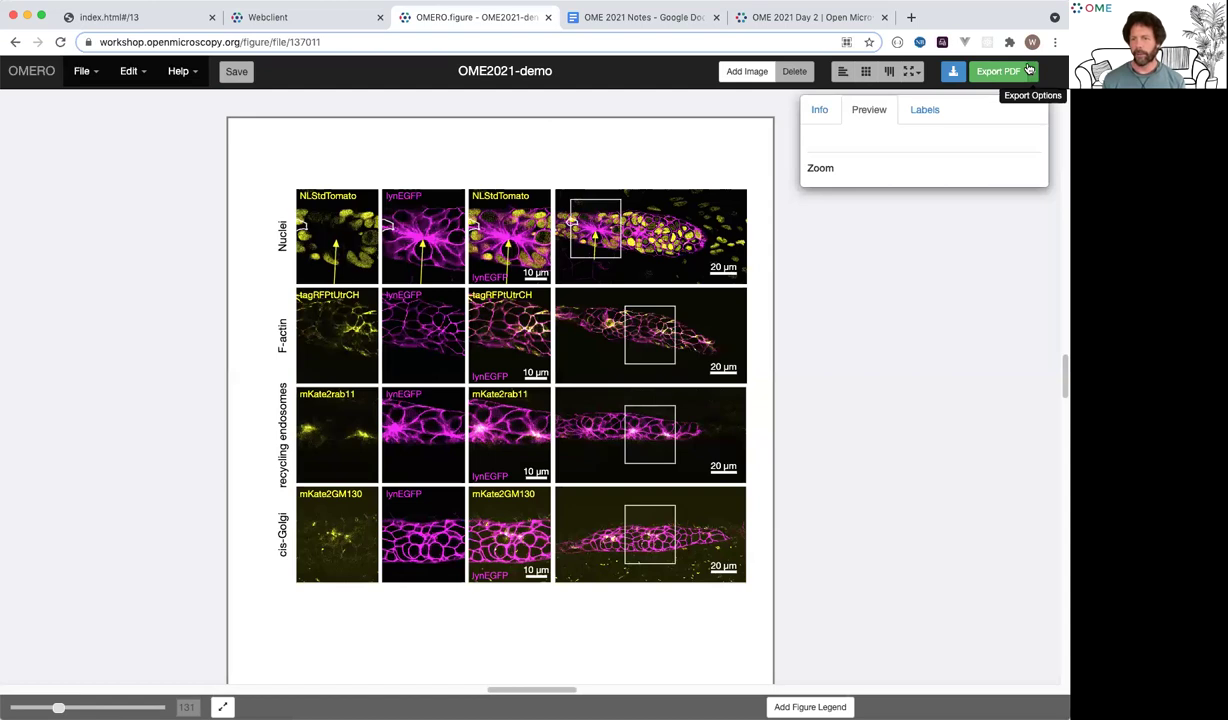
pyautogui.click(1032, 71)
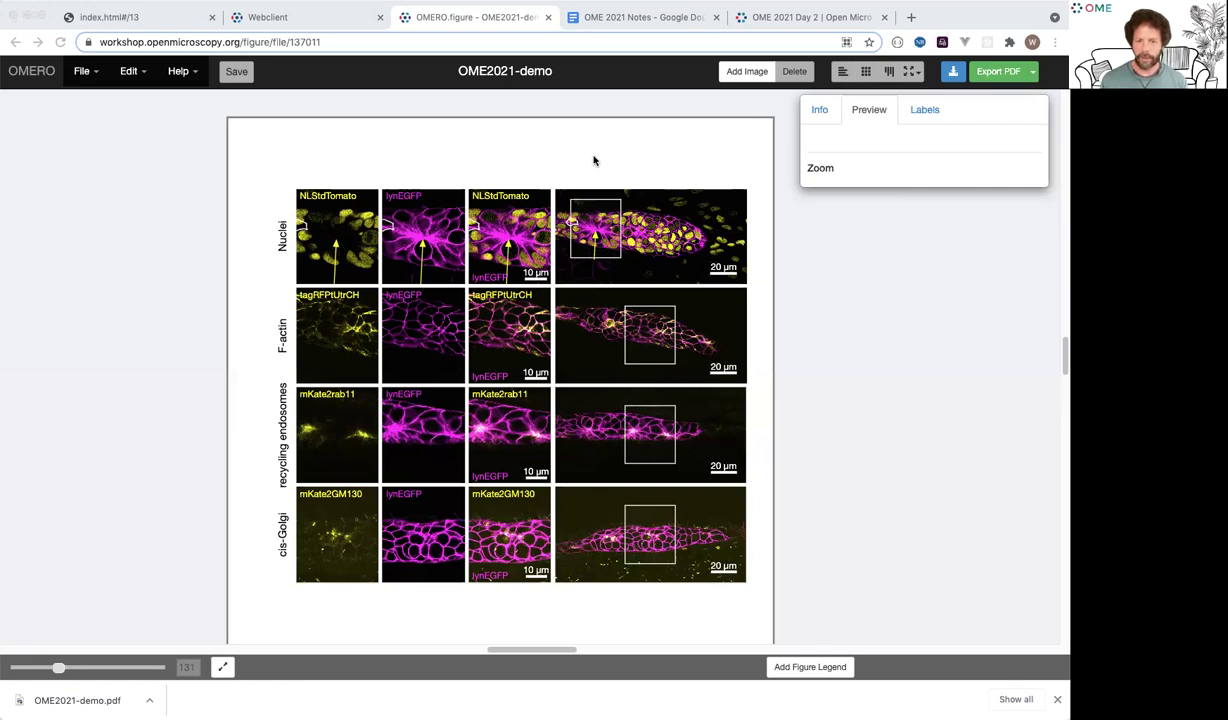
# - Open the downloaded OME2021-demo.pdf in the browser and examine its second page with the source image links and scalebar details
pyautogui.moveTo(594, 160); pyautogui.dragTo(521, 167)
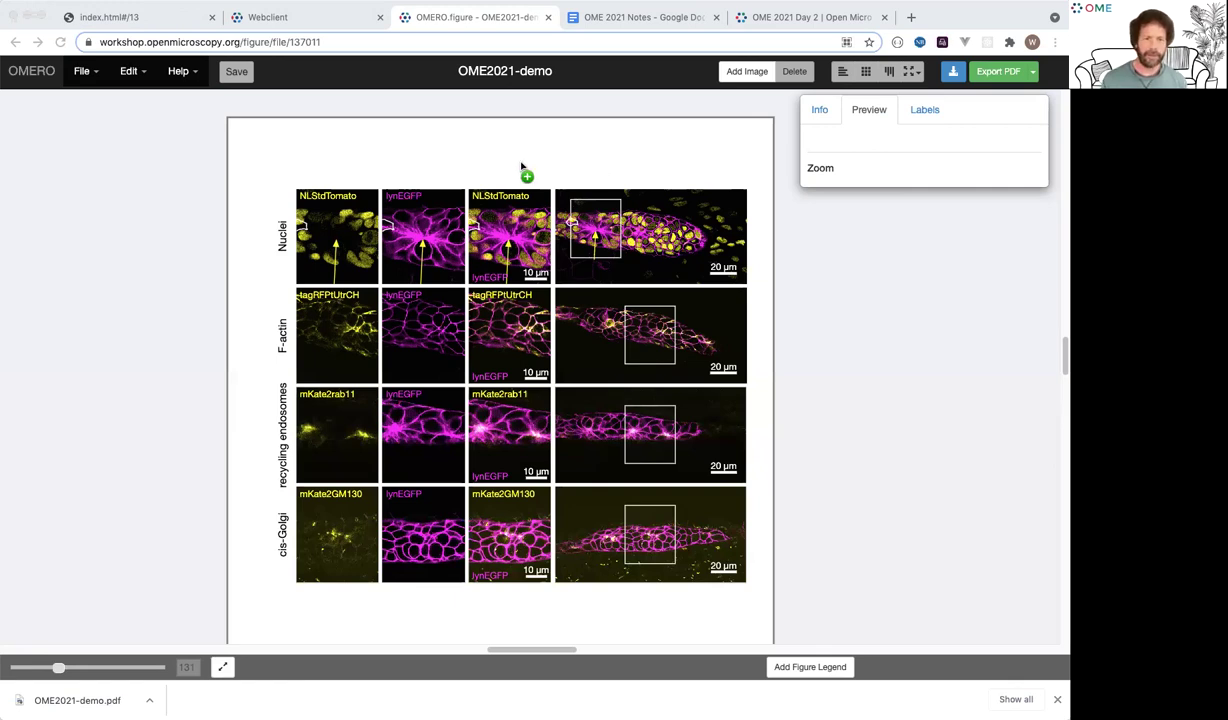
pyautogui.moveTo(521, 167); pyautogui.dragTo(521, 166)
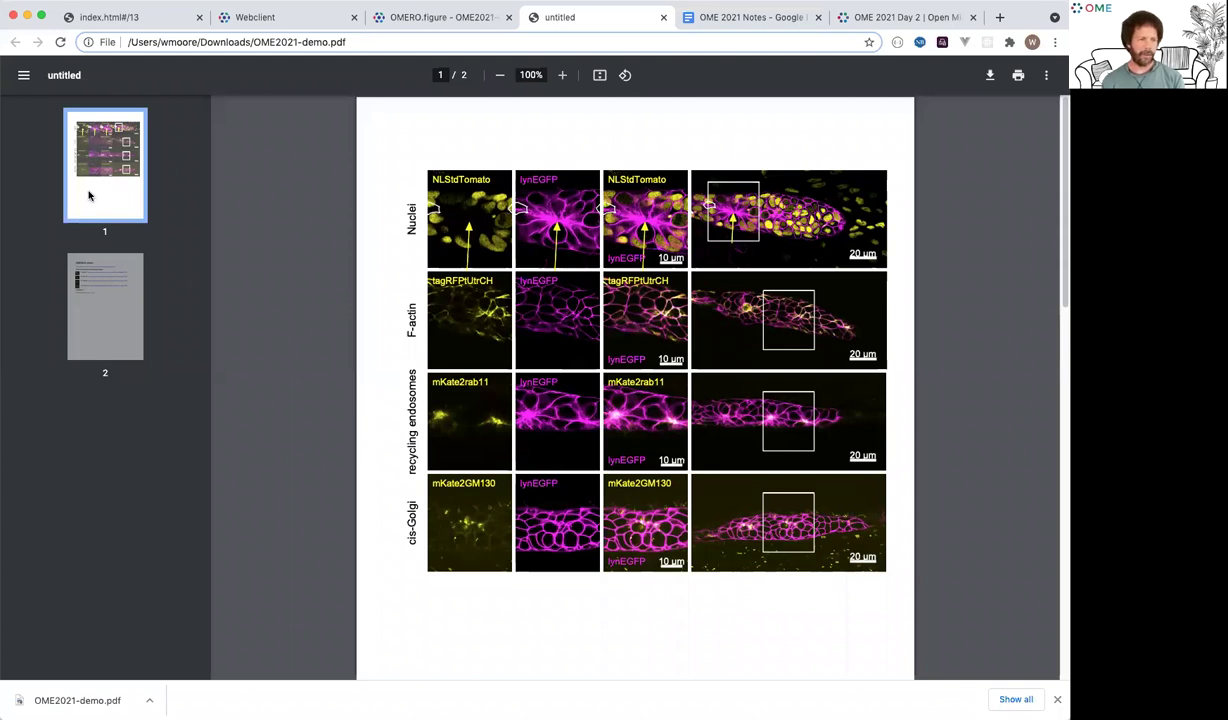
pyautogui.click(108, 317)
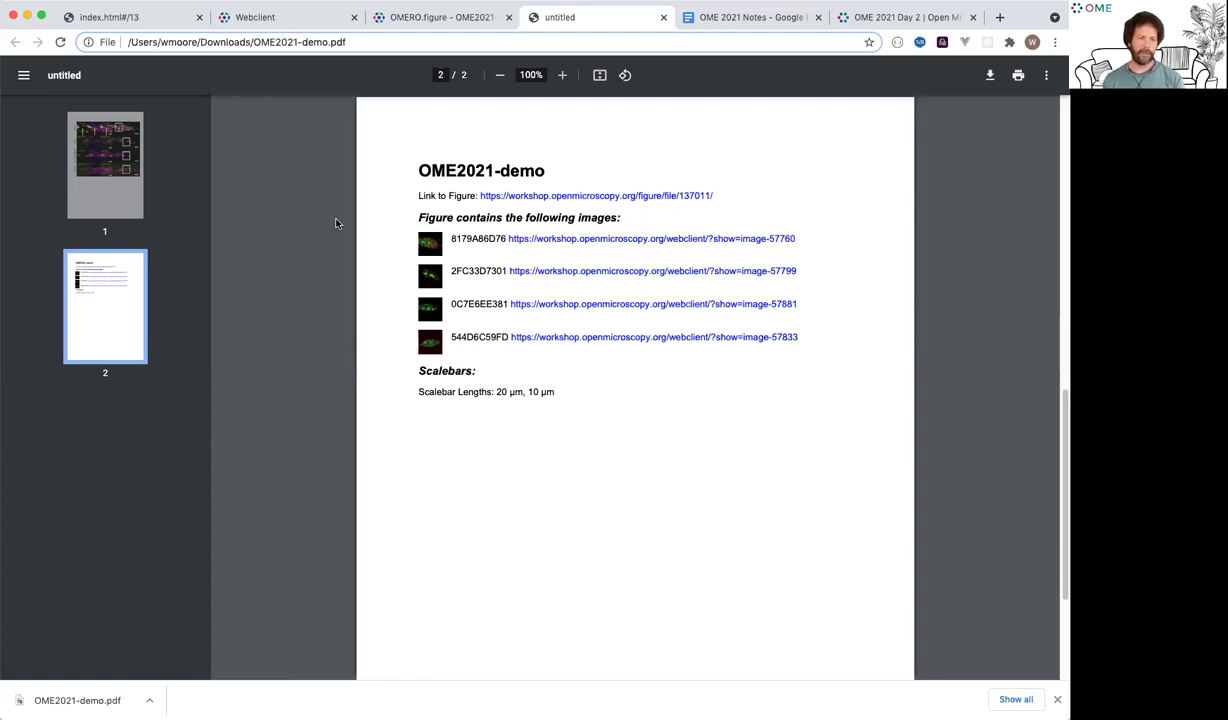
# - Open the source image of the F-actin row's tagRFPtUtrCH panel in the webclient from the figure, and return to the figure
pyautogui.hotkey('ctrl', 'shift', 'Tab')
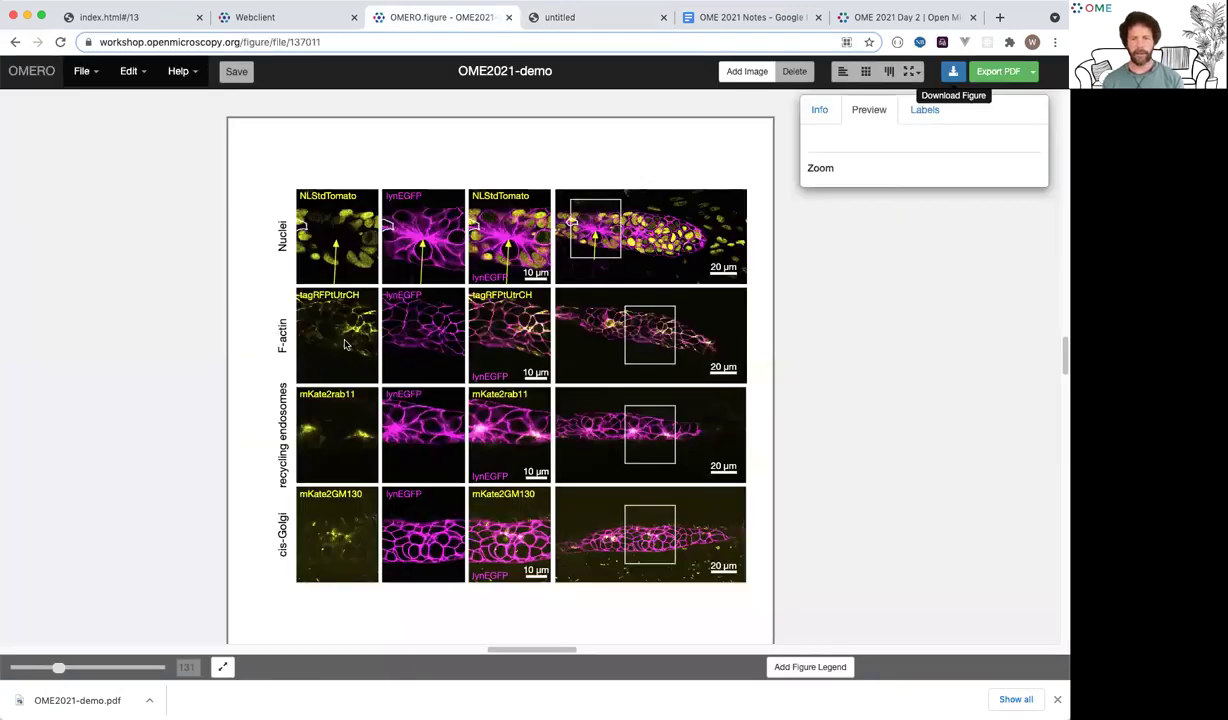
pyautogui.click(340, 330)
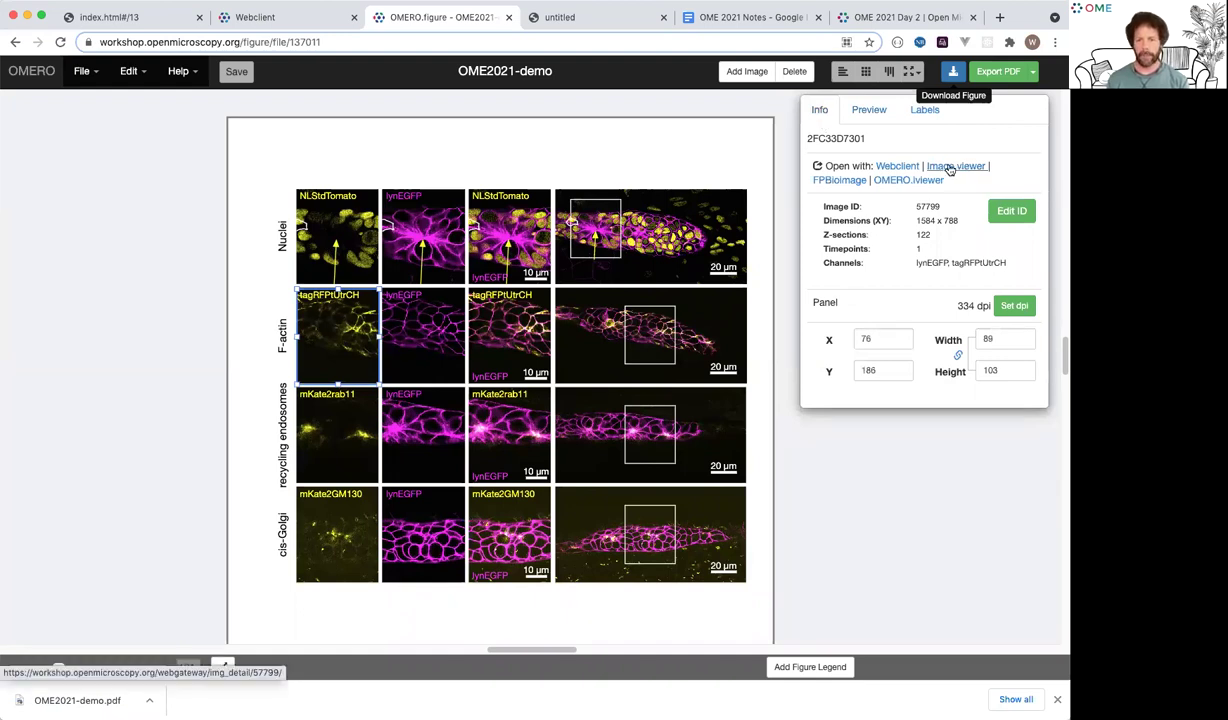
pyautogui.click(897, 167)
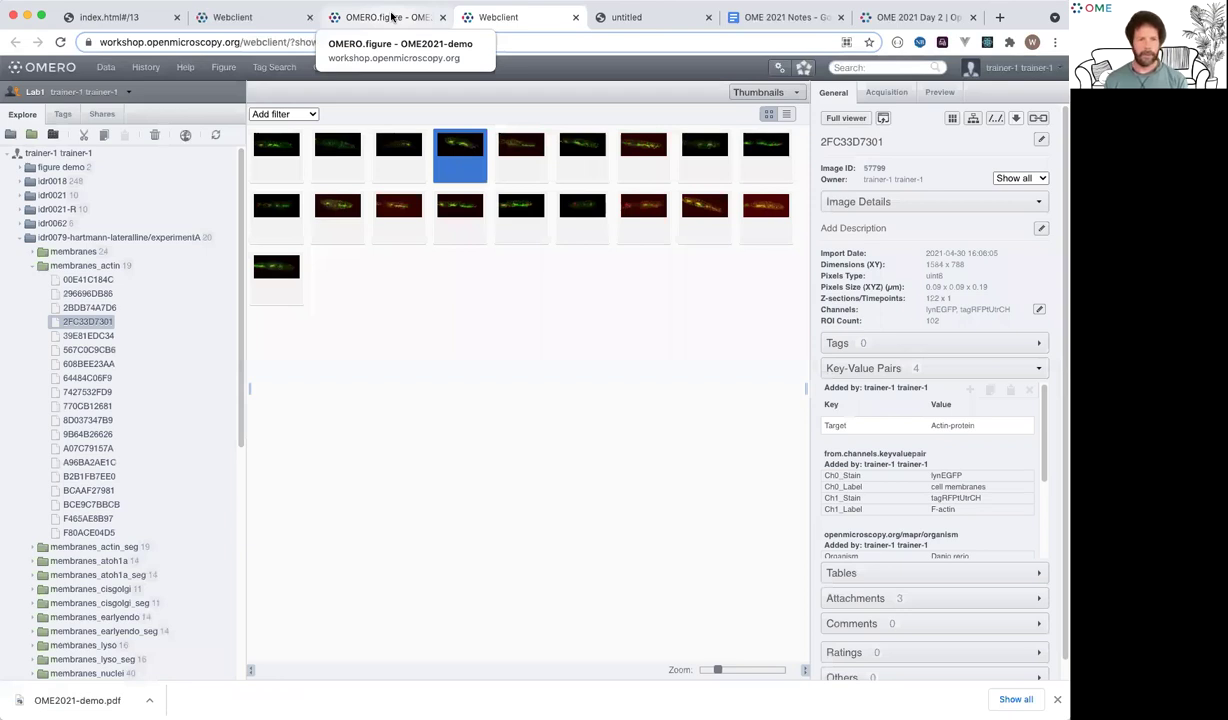
pyautogui.click(391, 17)
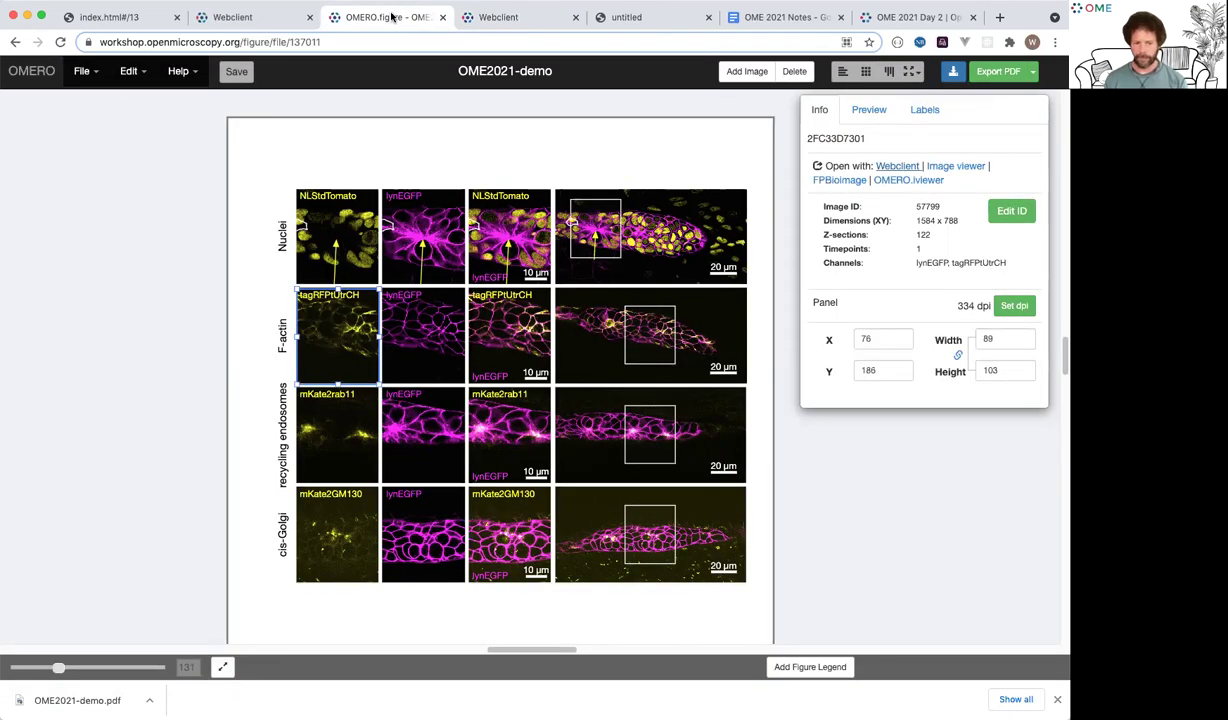
pyautogui.hscroll(2, 253, 255)
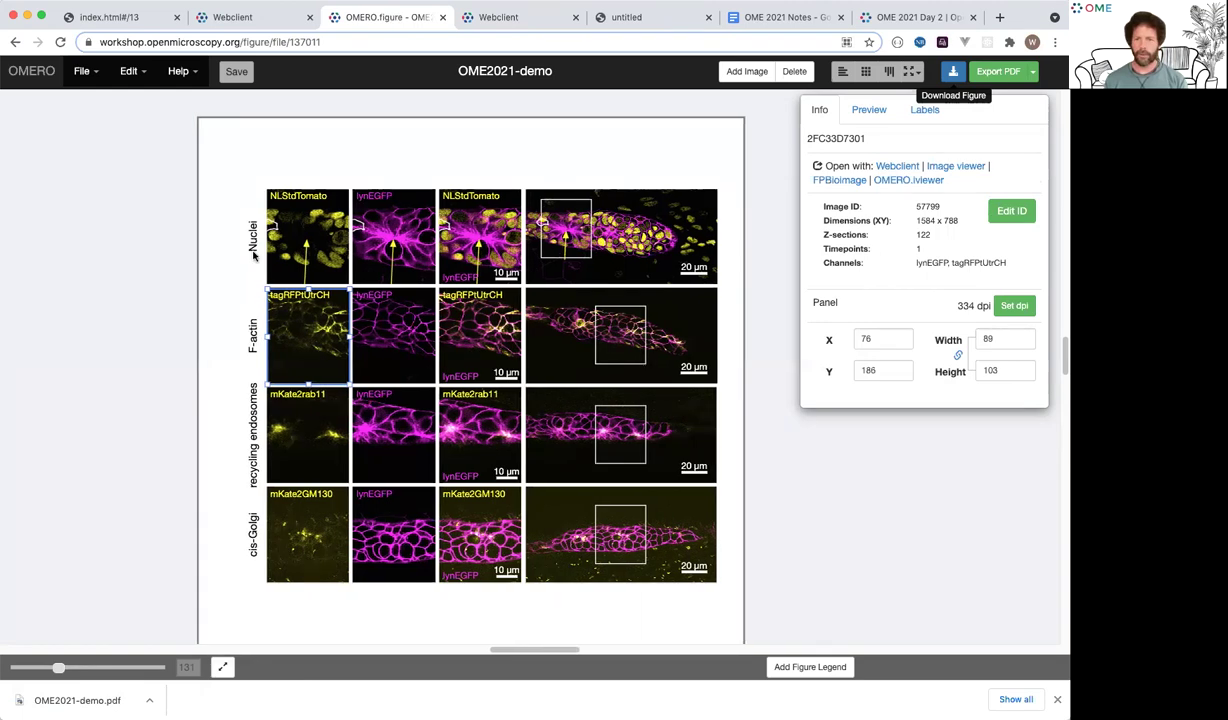
pyautogui.scroll(2, 253, 255)
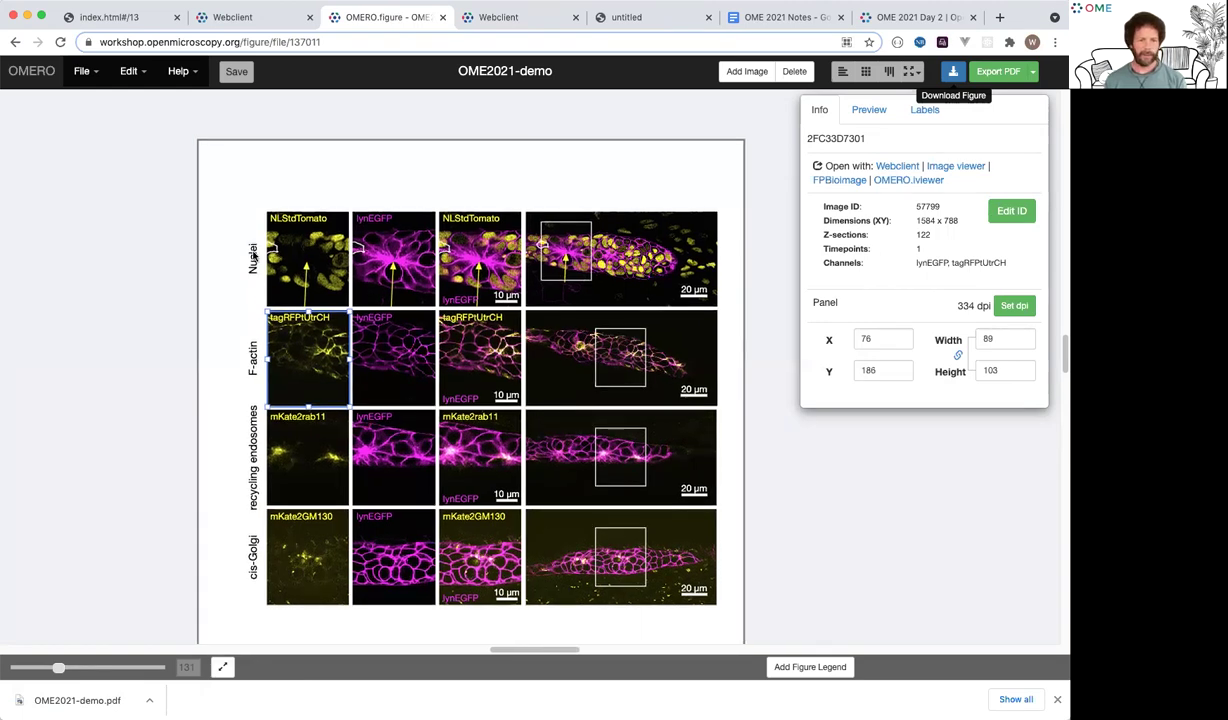
pyautogui.scroll(-2, 253, 256)
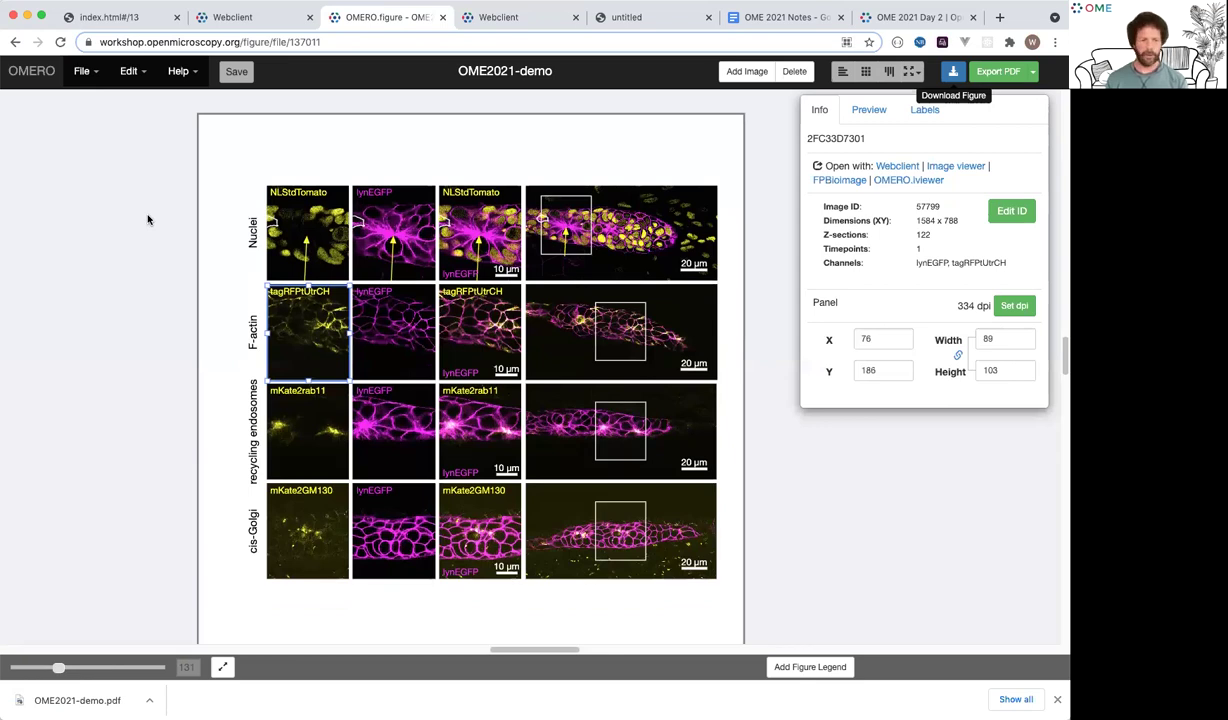
pyautogui.scroll(-1, 148, 219)
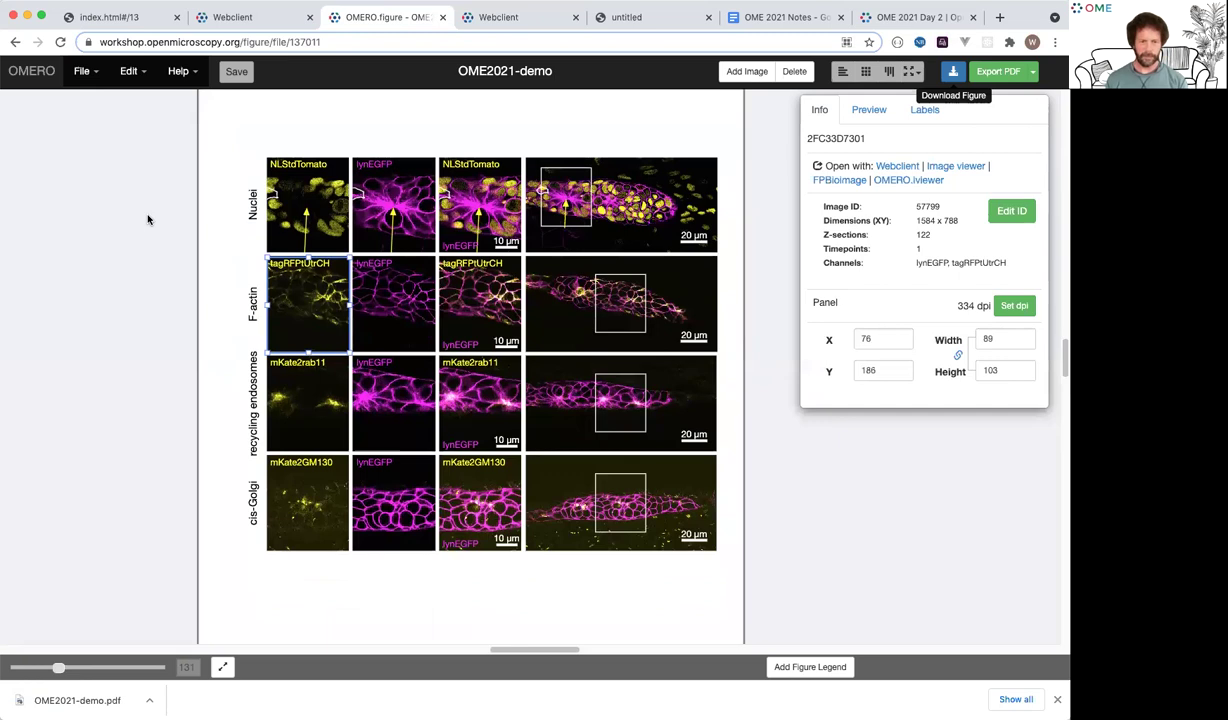
pyautogui.scroll(-3, 148, 219)
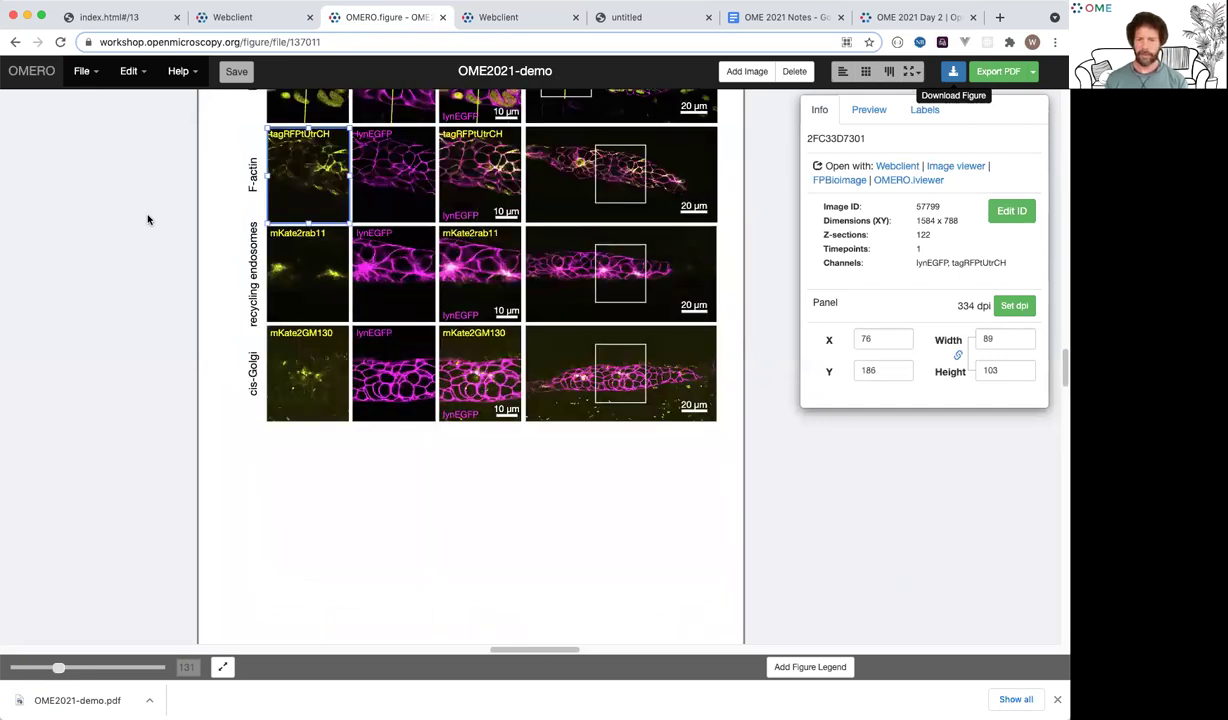
pyautogui.scroll(3, 148, 219)
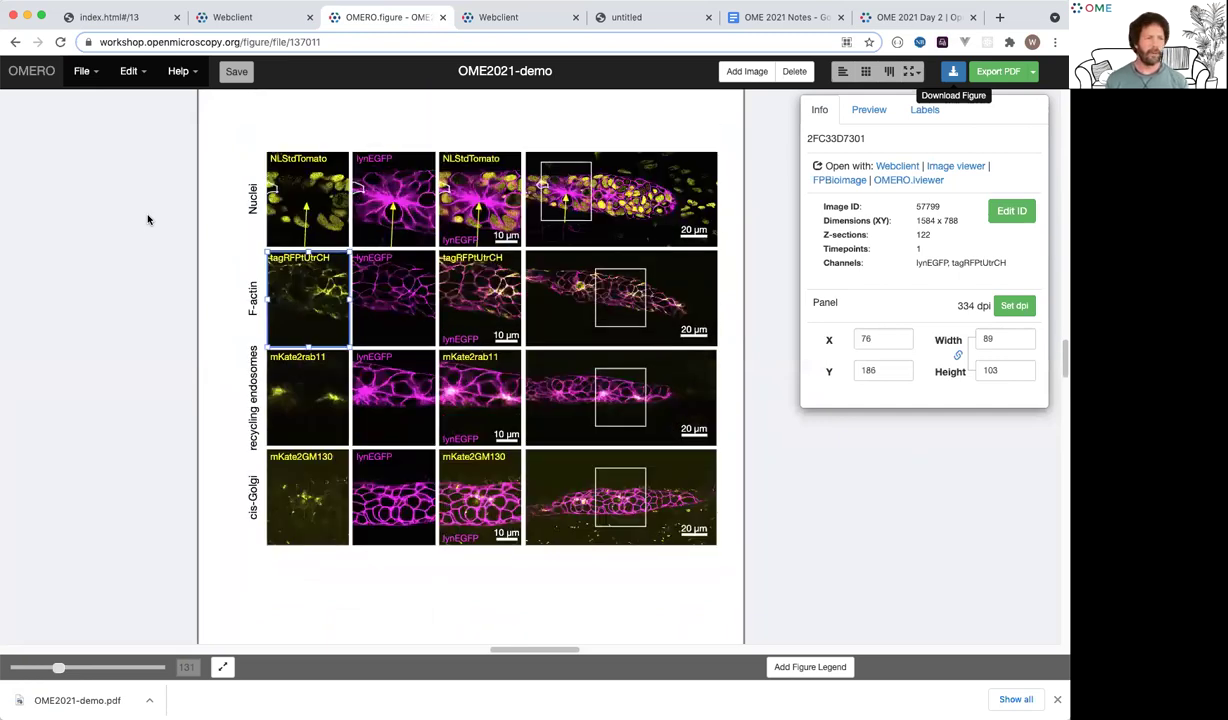